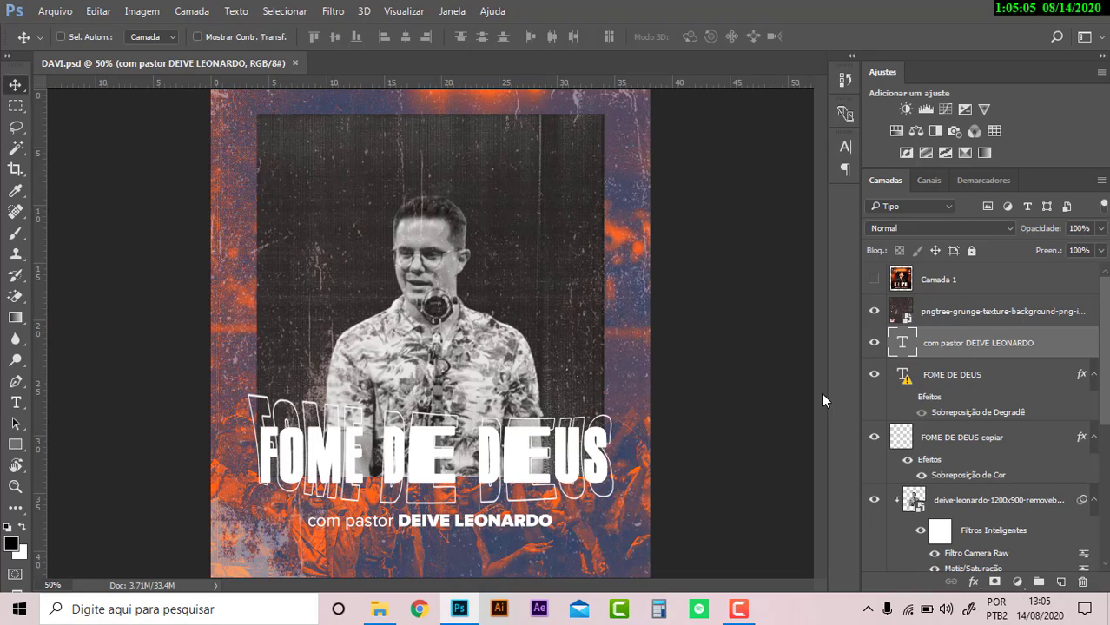
- Create a new 1000 × 1200 px, 72 ppi document with artboard Prancheta 1, then zoom in
{"action": "left_click", "coordinate": [738, 610]}
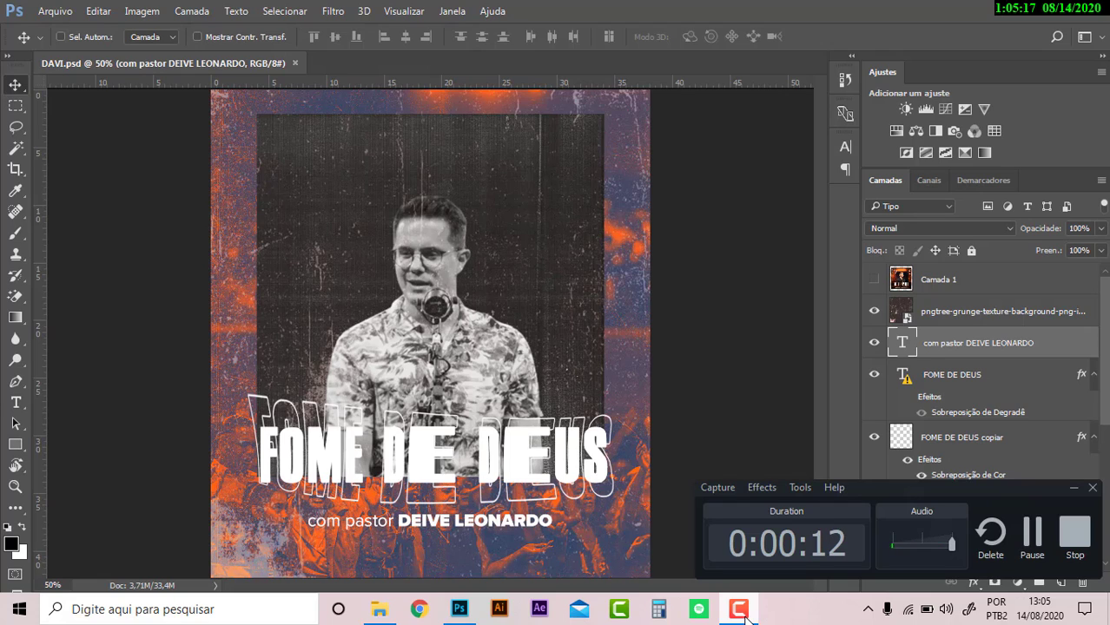
{"action": "left_click", "coordinate": [1073, 488]}
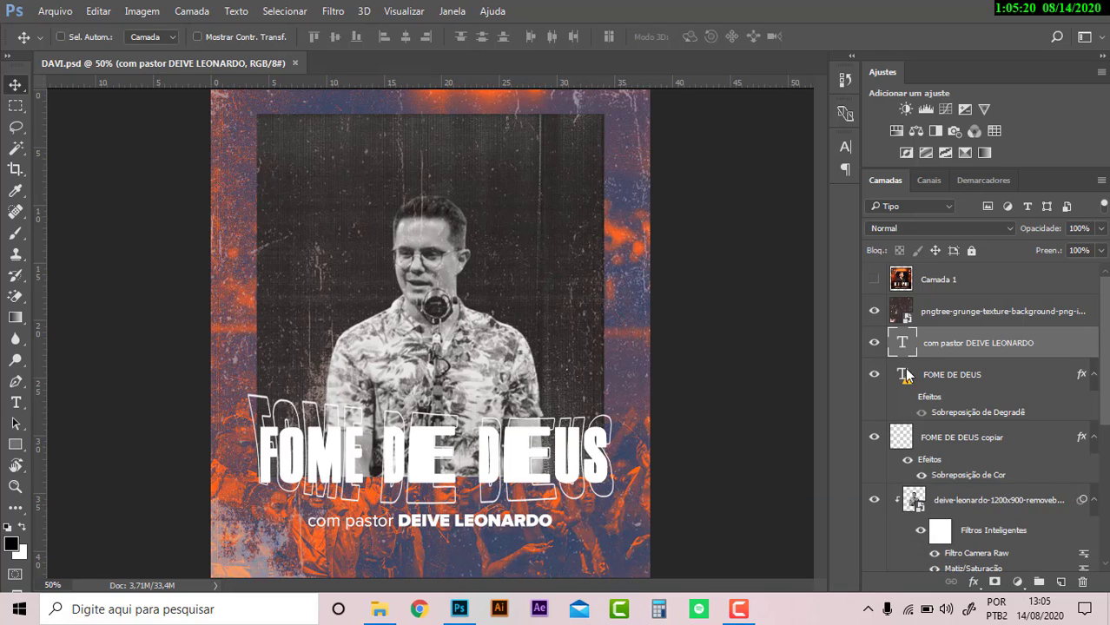
{"action": "left_click", "coordinate": [54, 11]}
{"action": "left_click", "coordinate": [68, 32]}
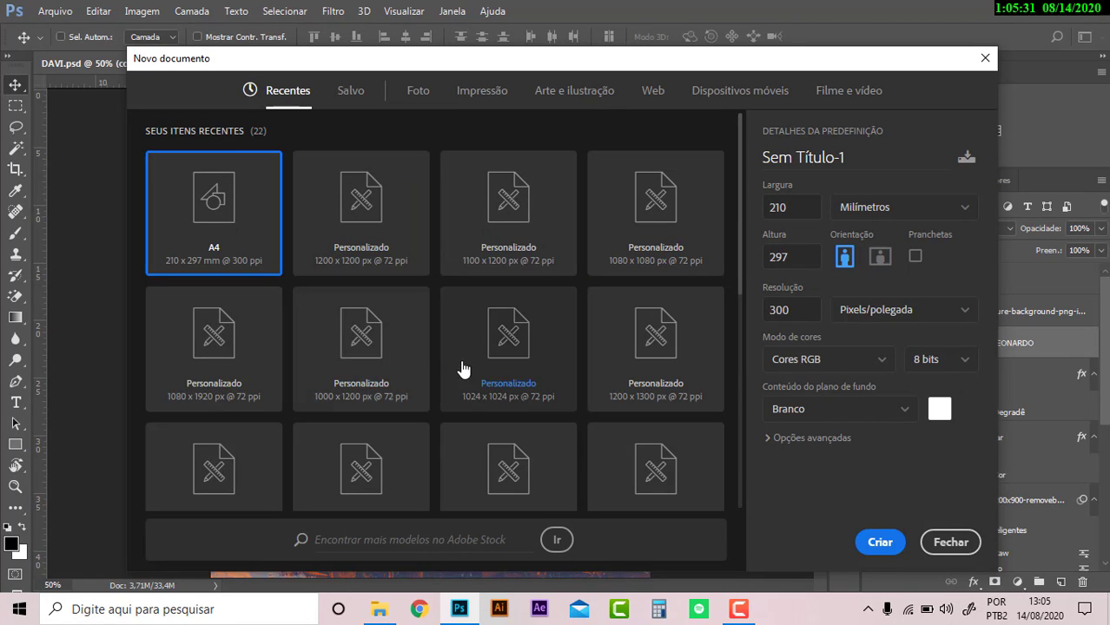
{"action": "left_click", "coordinate": [366, 378]}
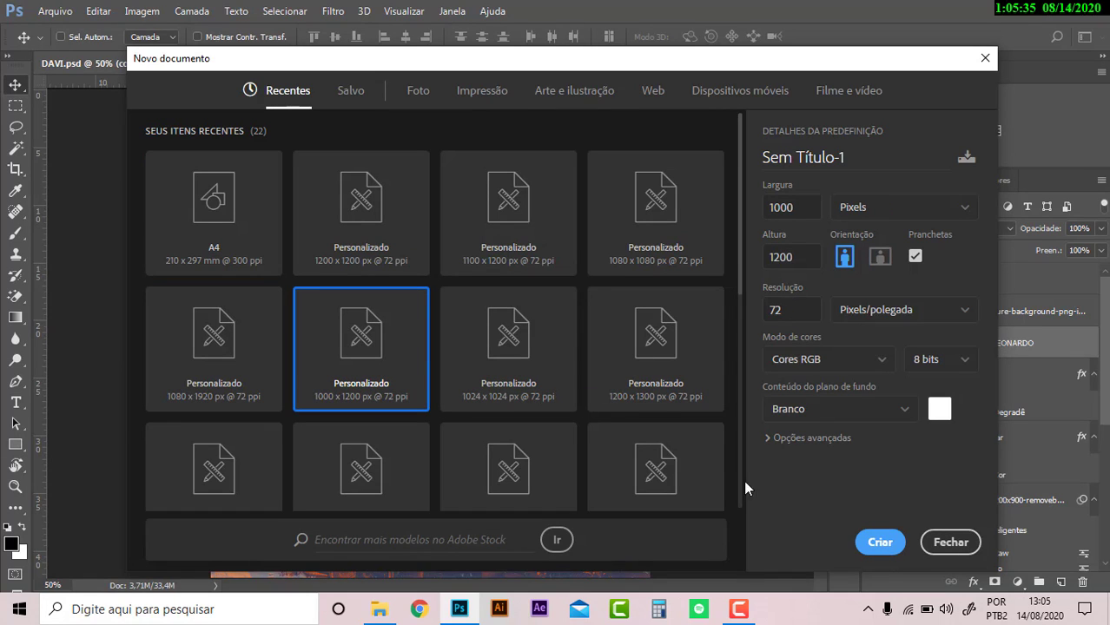
{"action": "key", "text": "Return"}
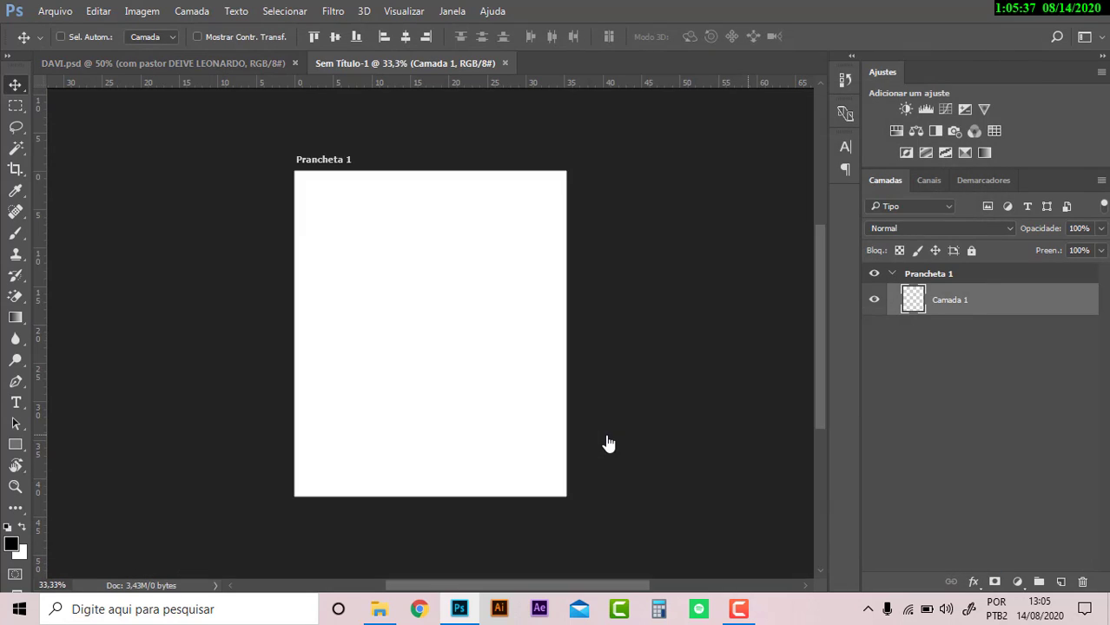
{"action": "key", "text": "ctrl+plus"}
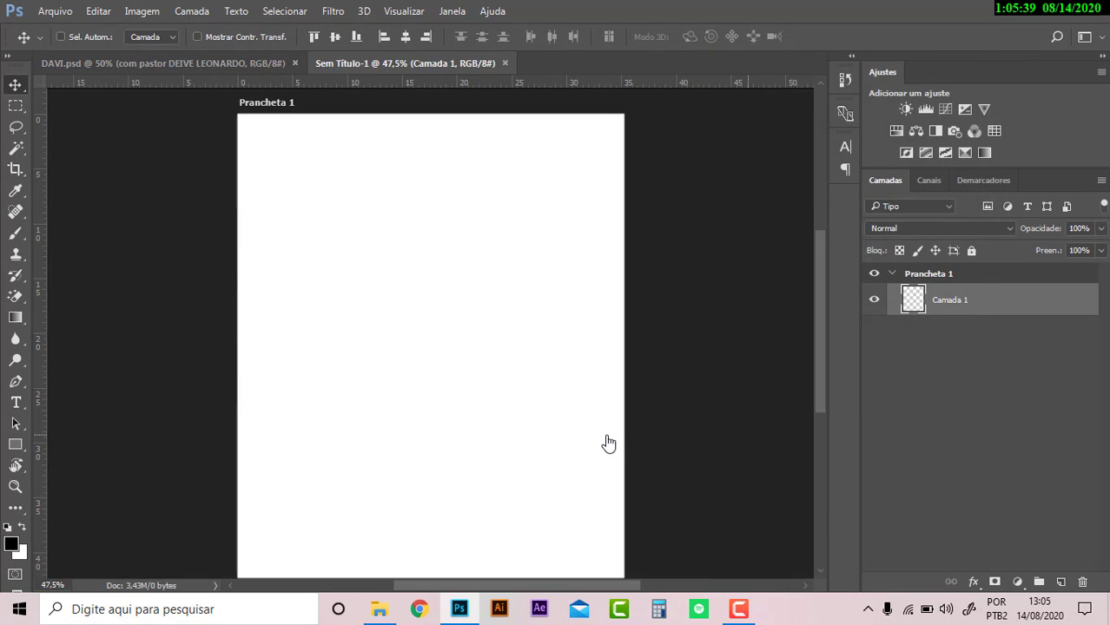
{"action": "left_click", "coordinate": [224, 61]}
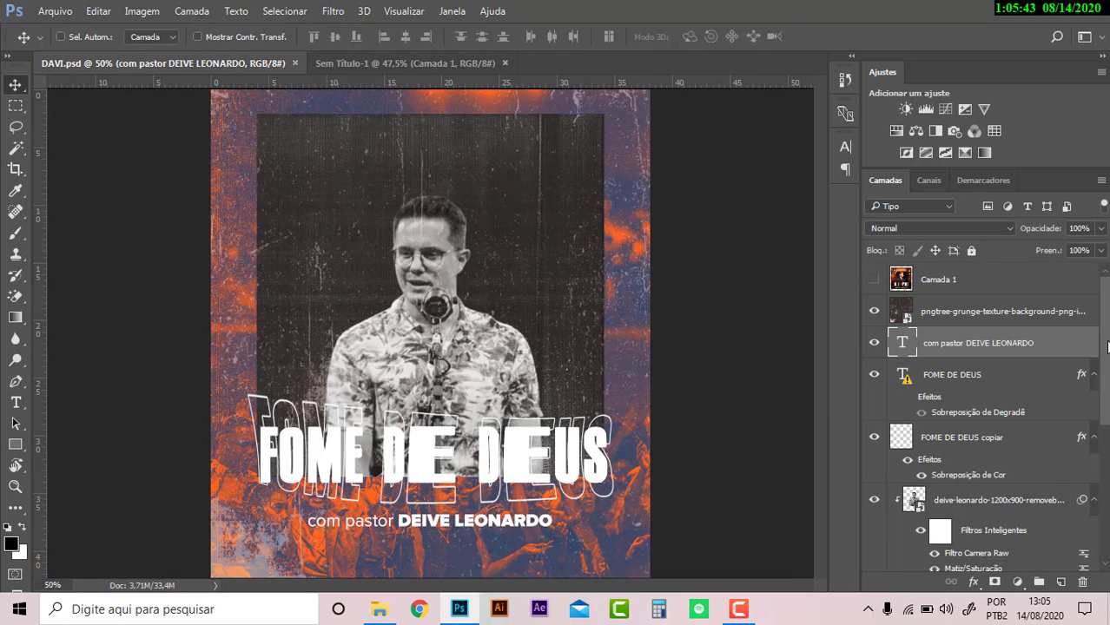
{"action": "left_click_drag", "start_coordinate": [1106, 345], "coordinate": [1106, 486]}
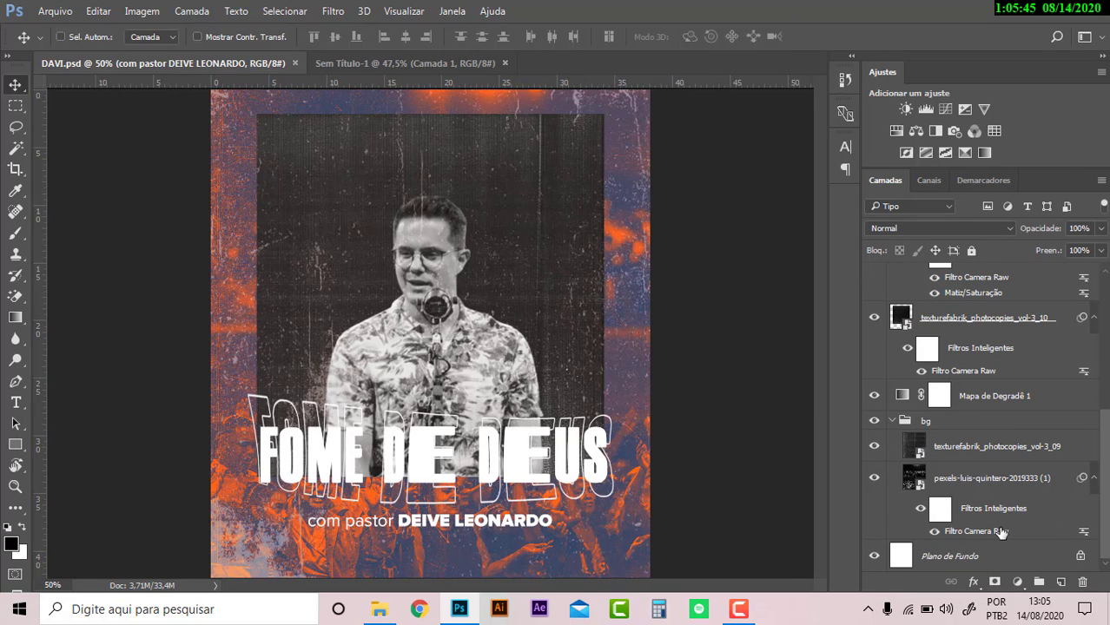
{"action": "left_click", "coordinate": [969, 480]}
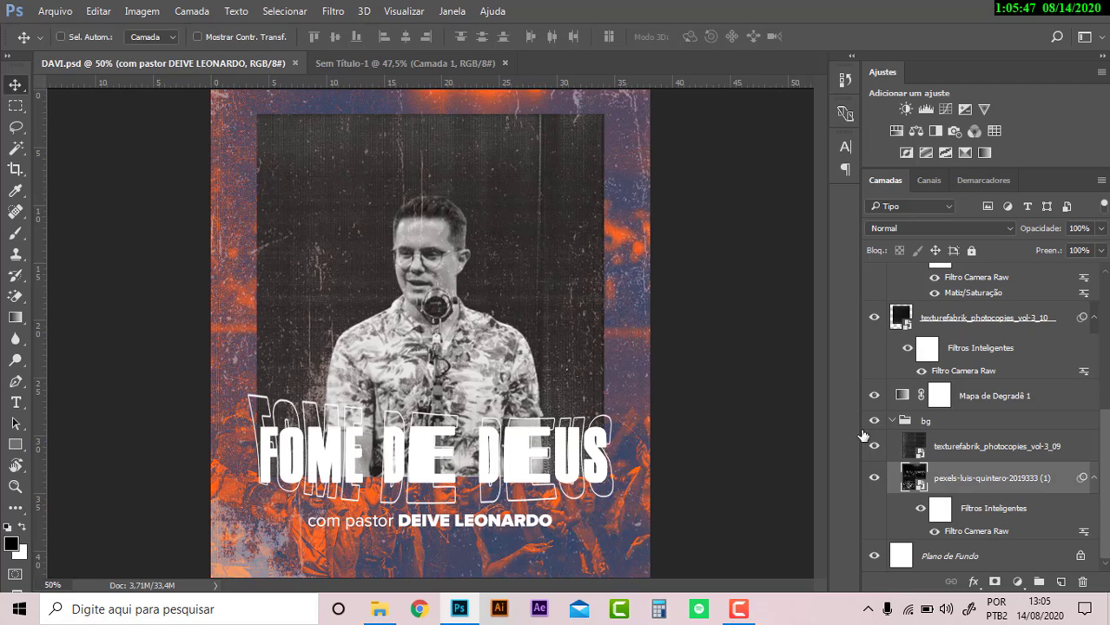
{"action": "left_click", "coordinate": [438, 63]}
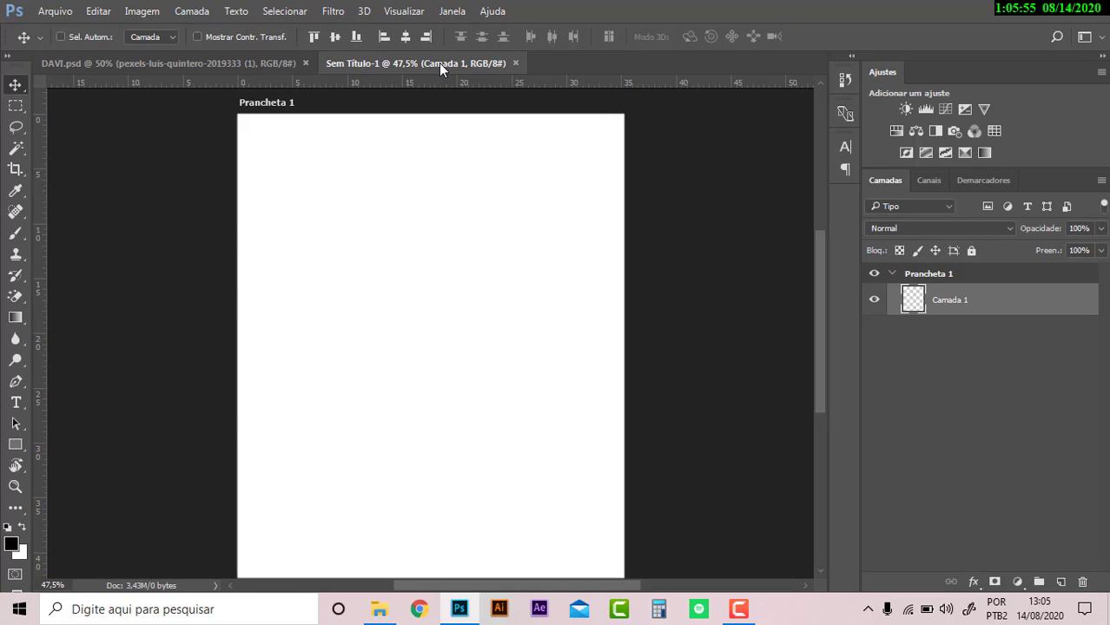
{"action": "left_click", "coordinate": [54, 12]}
{"action": "mouse_move", "coordinate": [66, 246]}
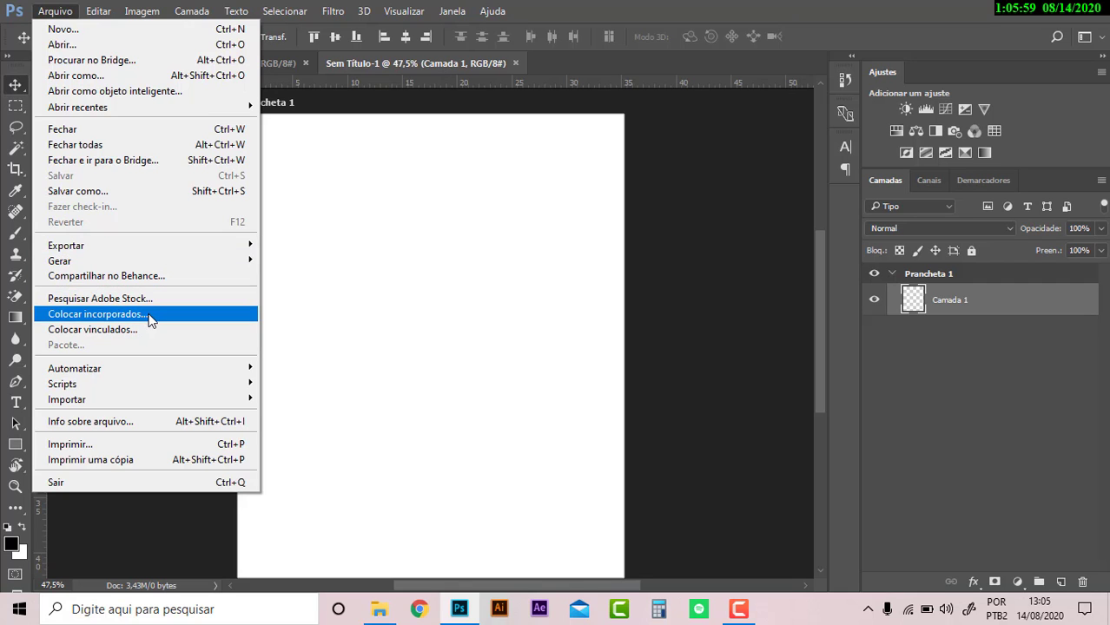
{"action": "left_click", "coordinate": [149, 313]}
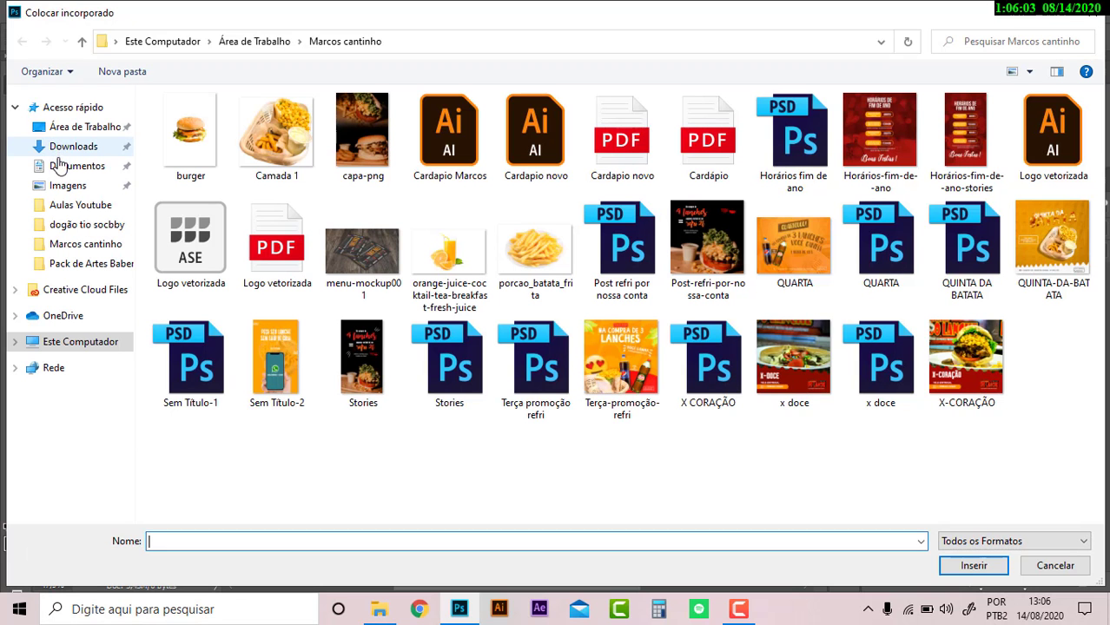
{"action": "left_click", "coordinate": [63, 153]}
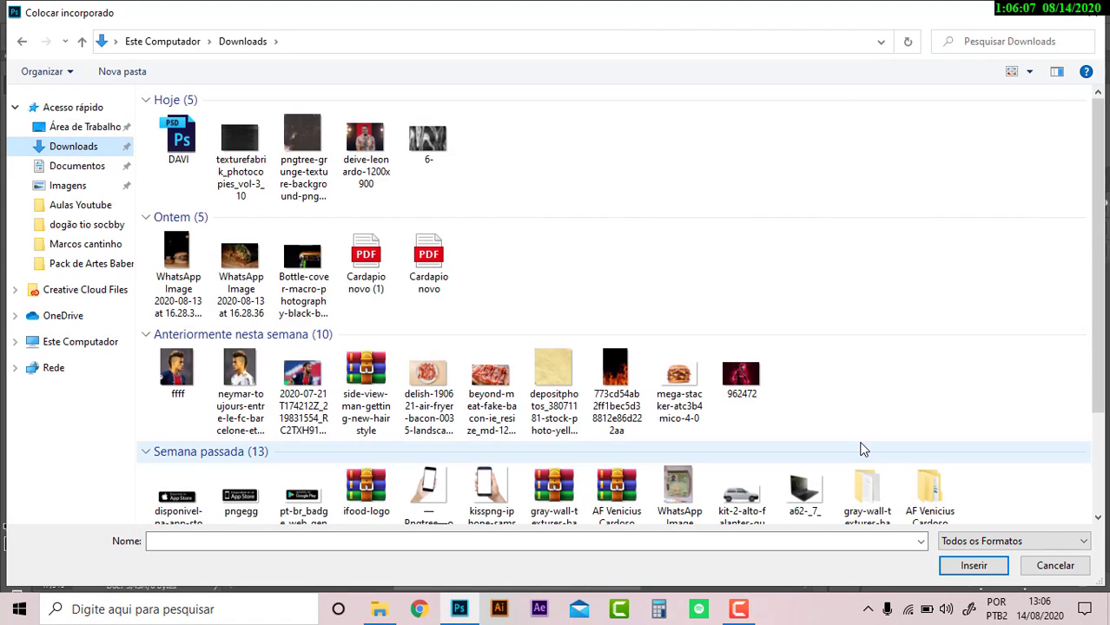
{"action": "left_click", "coordinate": [1054, 565]}
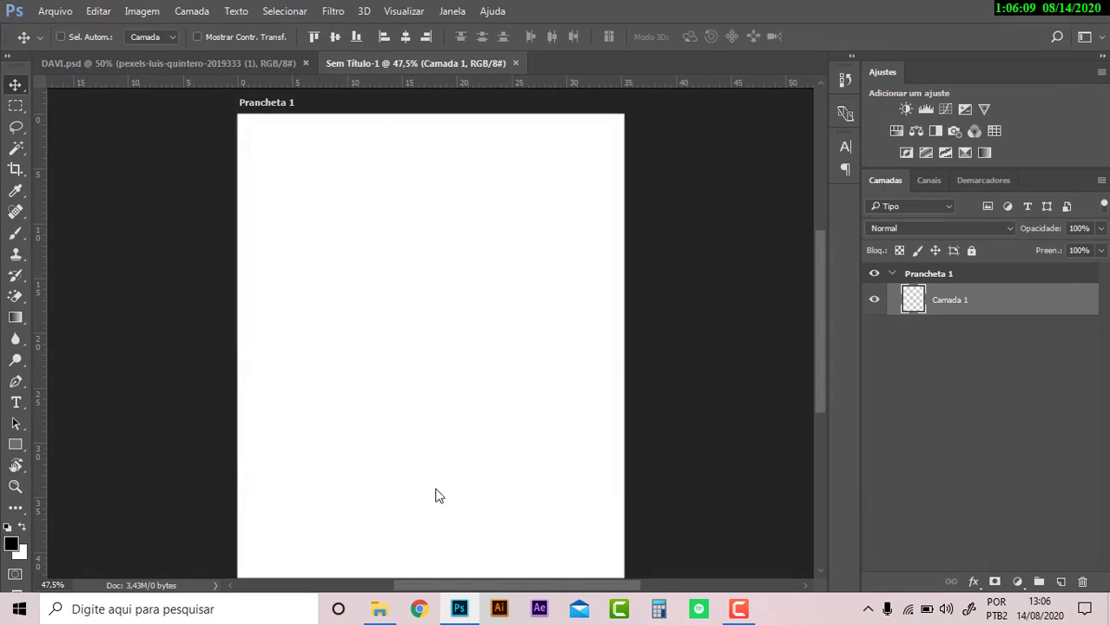
- Open the Unsplash website through a Google search for 'unsplash'
{"action": "left_click", "coordinate": [417, 610]}
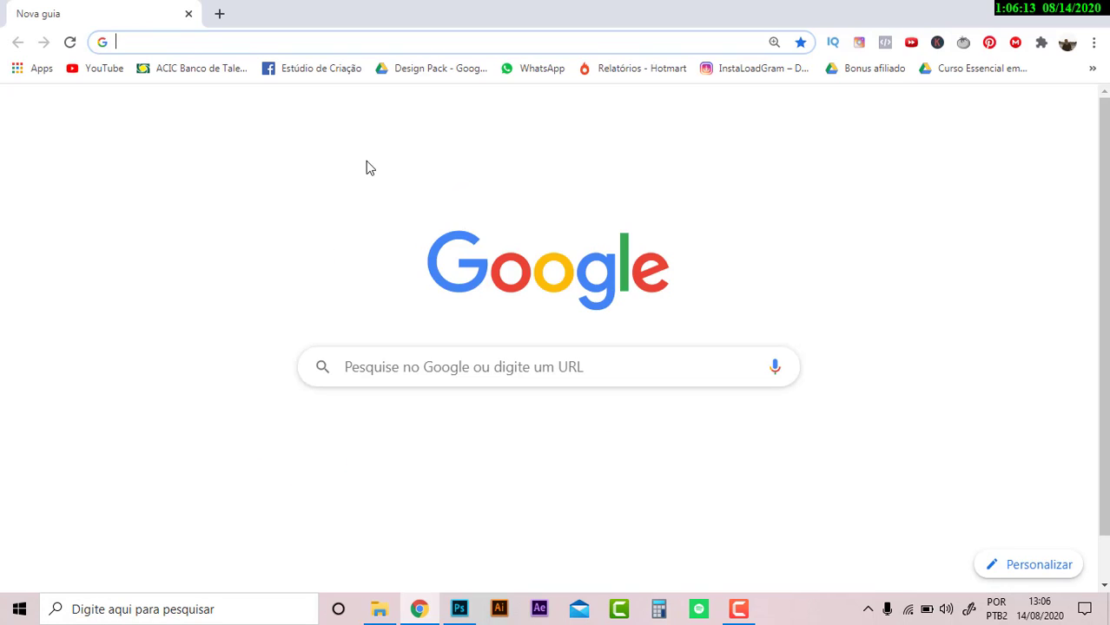
{"action": "left_click", "coordinate": [436, 367]}
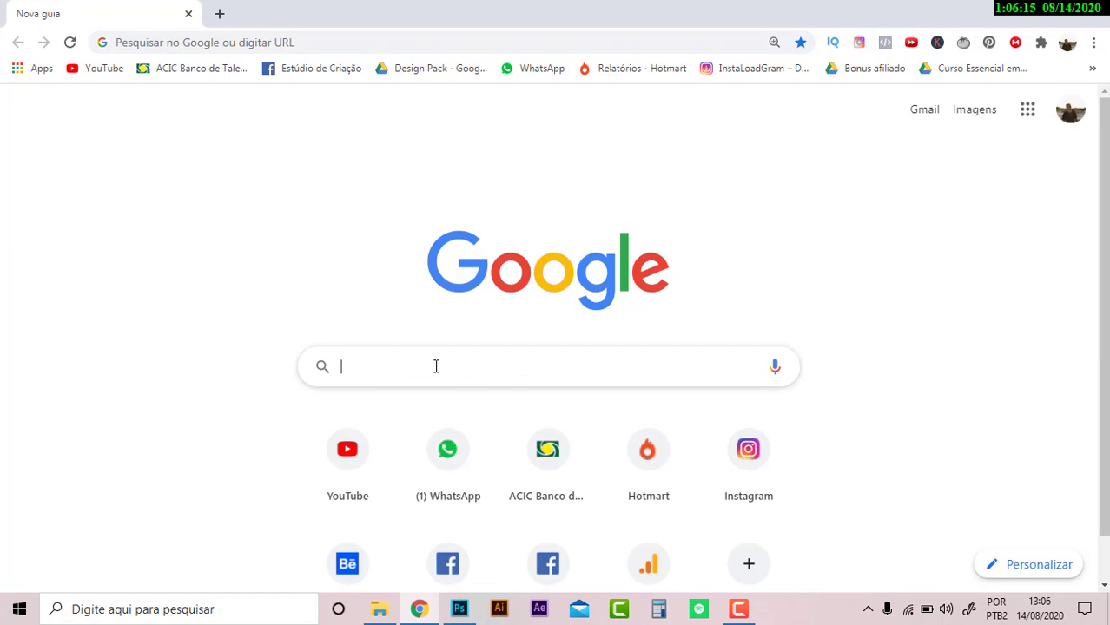
{"action": "type", "text": "uns"}
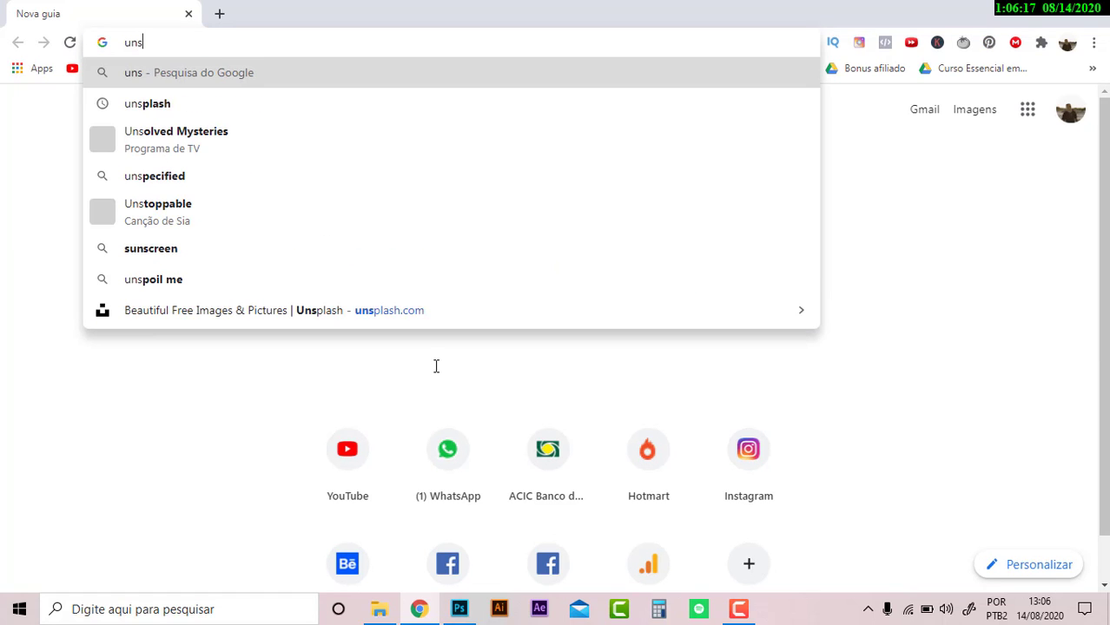
{"action": "key", "text": "Down"}
{"action": "key", "text": "Return"}
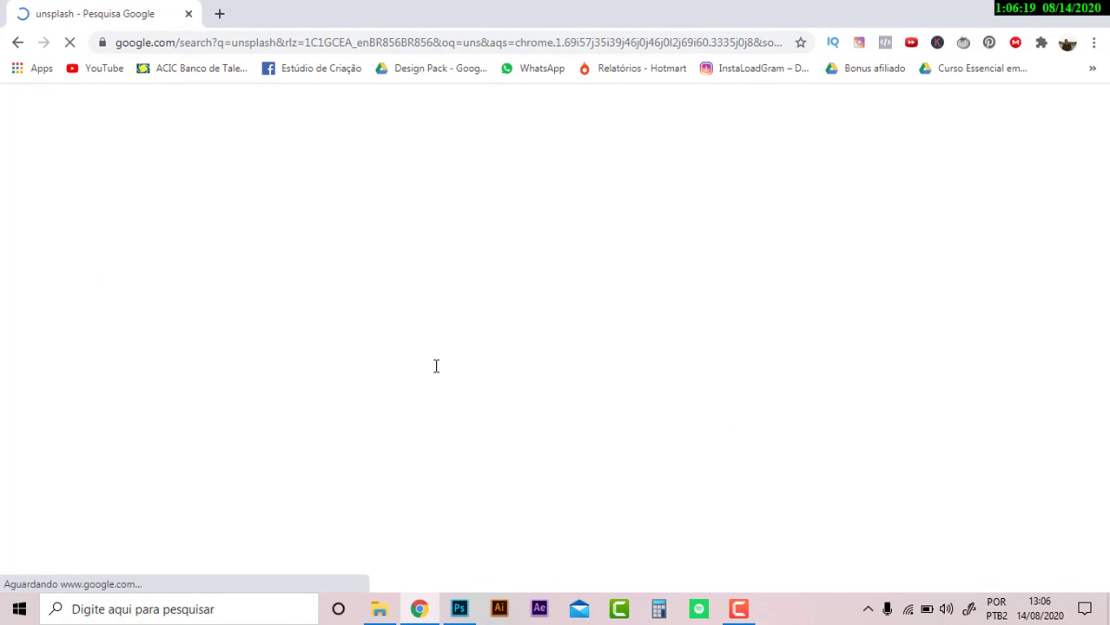
{"action": "left_click", "coordinate": [198, 254]}
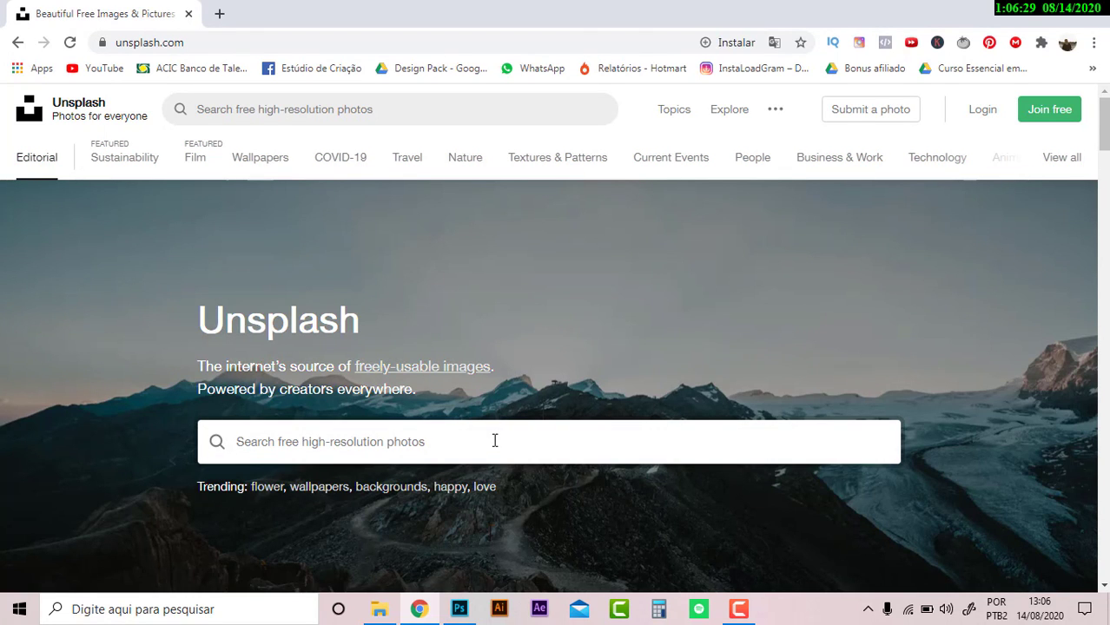
- Search Unsplash for 'worship' and browse the photo results
{"action": "type", "text": "wo"}
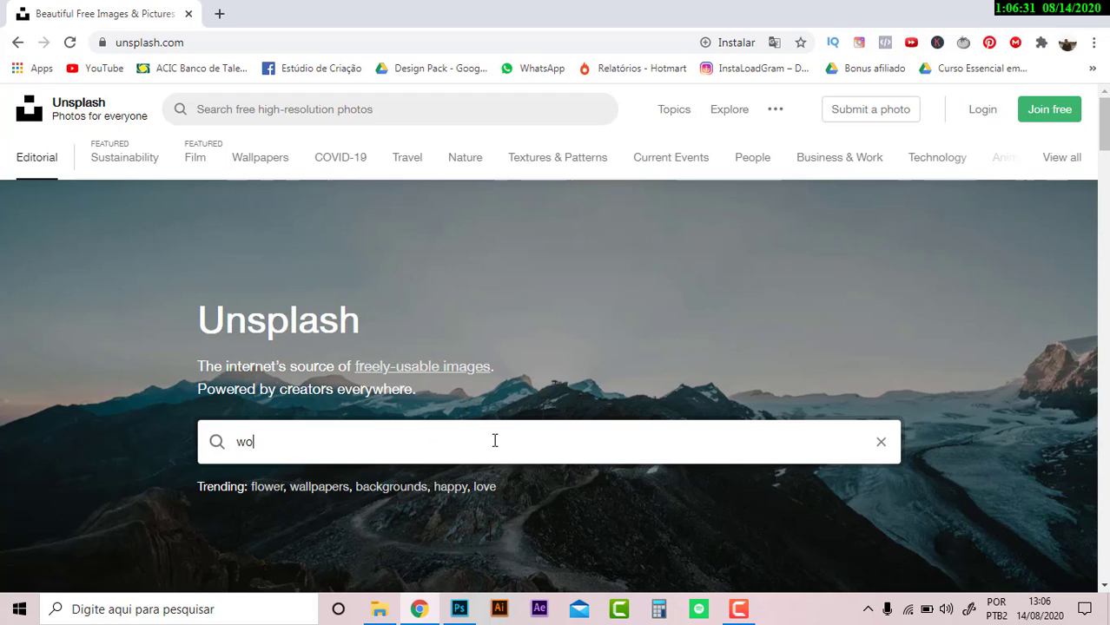
{"action": "type", "text": "rshio"}
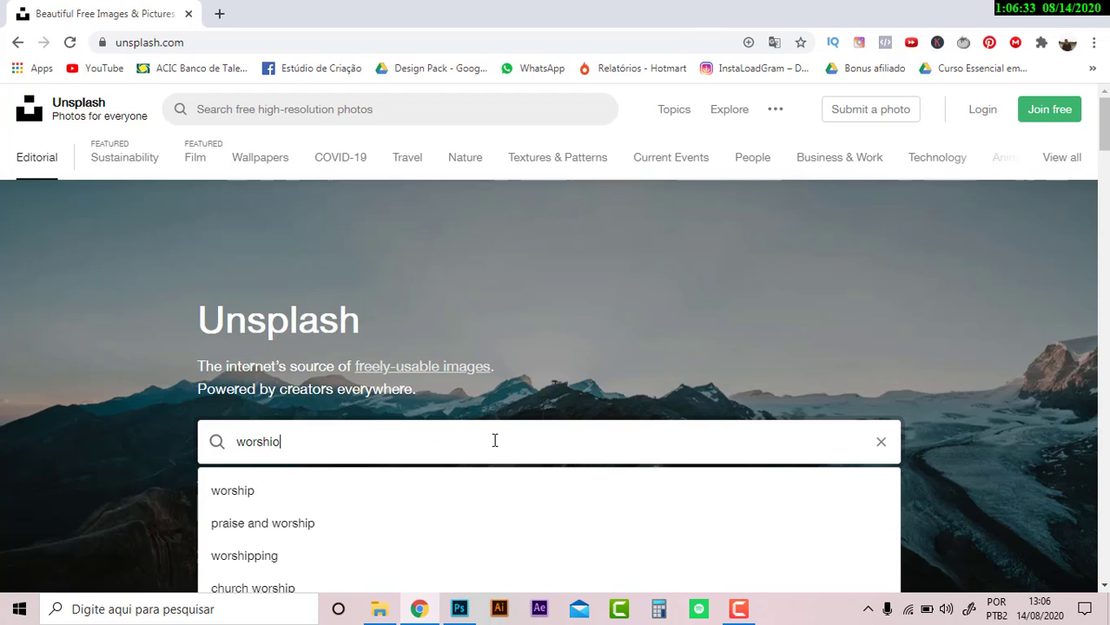
{"action": "key", "text": "BackSpace"}
{"action": "type", "text": "p"}
{"action": "key", "text": "Return"}
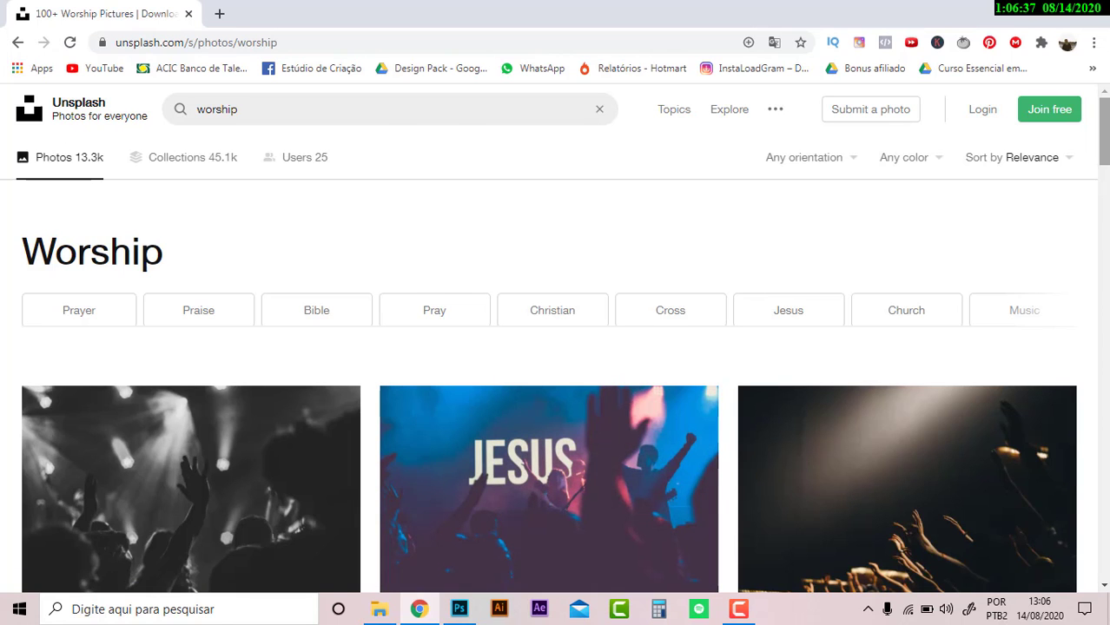
{"action": "scroll", "coordinate": [1098, 294], "scroll_direction": "down", "scroll_amount": 5}
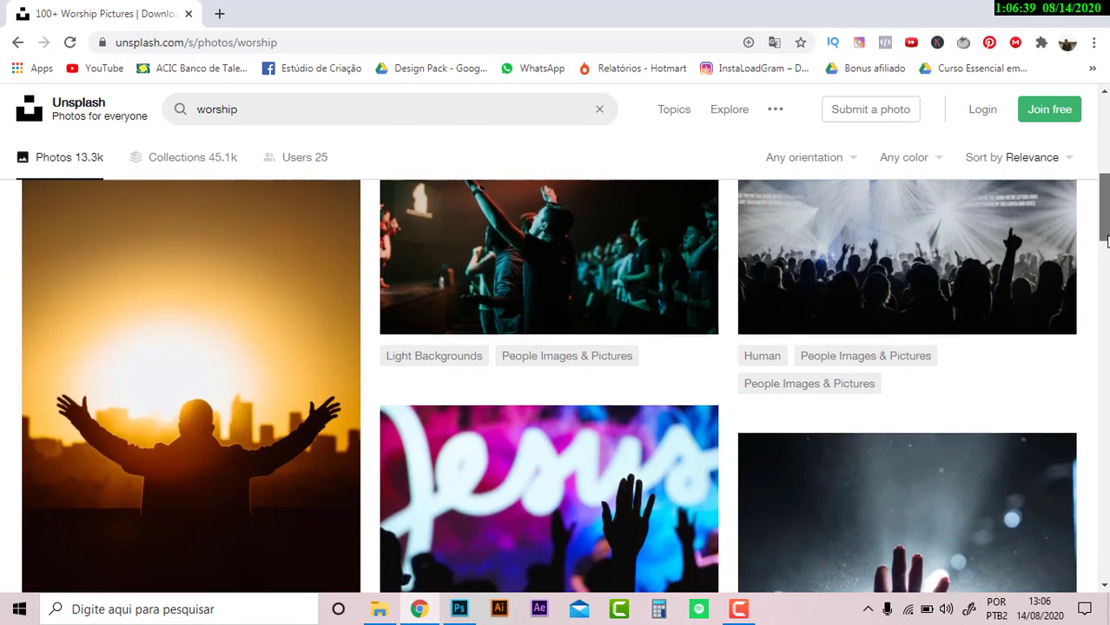
{"action": "scroll", "coordinate": [1098, 293], "scroll_direction": "down", "scroll_amount": 5}
{"action": "scroll", "coordinate": [1096, 304], "scroll_direction": "down", "scroll_amount": 3}
{"action": "scroll", "coordinate": [1090, 325], "scroll_direction": "down", "scroll_amount": 3}
{"action": "scroll", "coordinate": [1087, 335], "scroll_direction": "down", "scroll_amount": 2}
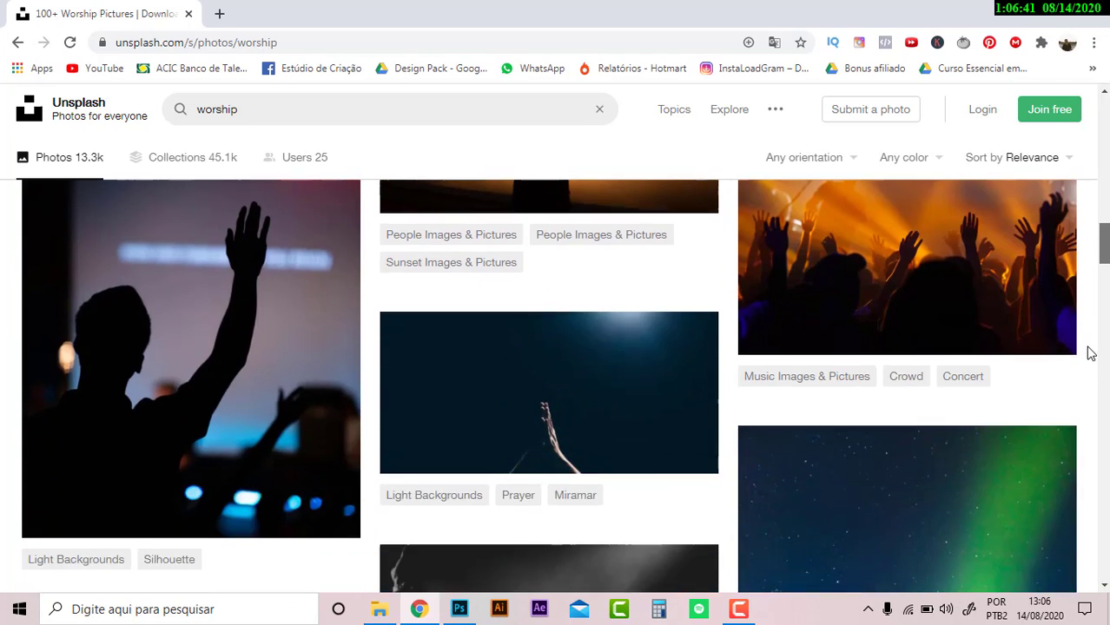
{"action": "scroll", "coordinate": [1087, 365], "scroll_direction": "down", "scroll_amount": 3}
{"action": "scroll", "coordinate": [1084, 395], "scroll_direction": "down", "scroll_amount": 3}
{"action": "scroll", "coordinate": [1083, 404], "scroll_direction": "down", "scroll_amount": 3}
{"action": "scroll", "coordinate": [1081, 430], "scroll_direction": "down", "scroll_amount": 3}
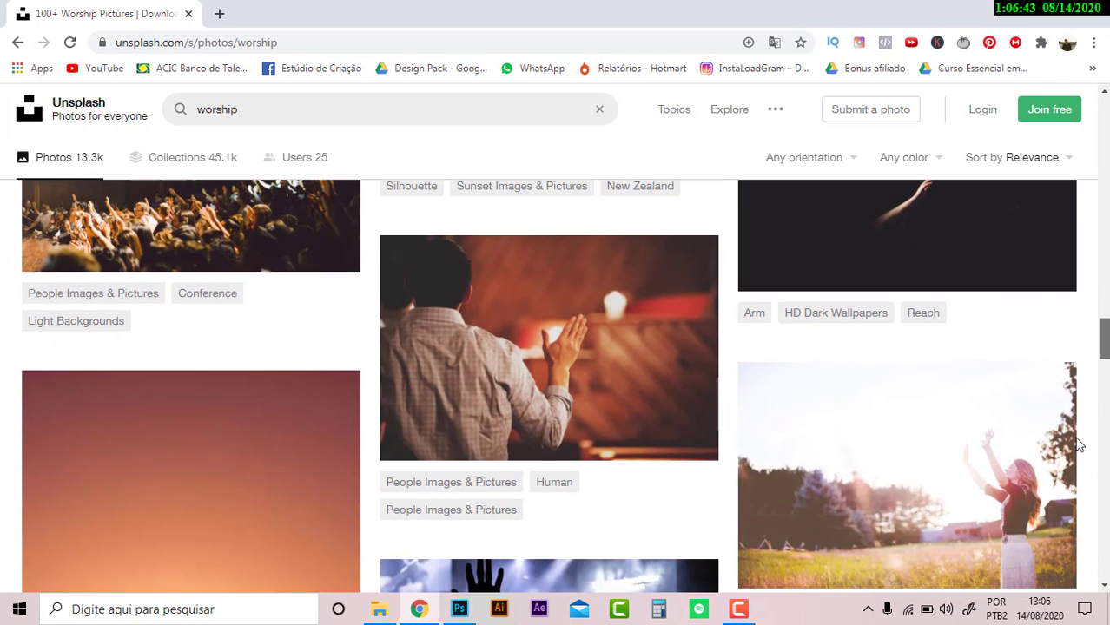
{"action": "scroll", "coordinate": [1079, 447], "scroll_direction": "down", "scroll_amount": 1}
{"action": "scroll", "coordinate": [1078, 434], "scroll_direction": "up", "scroll_amount": 2}
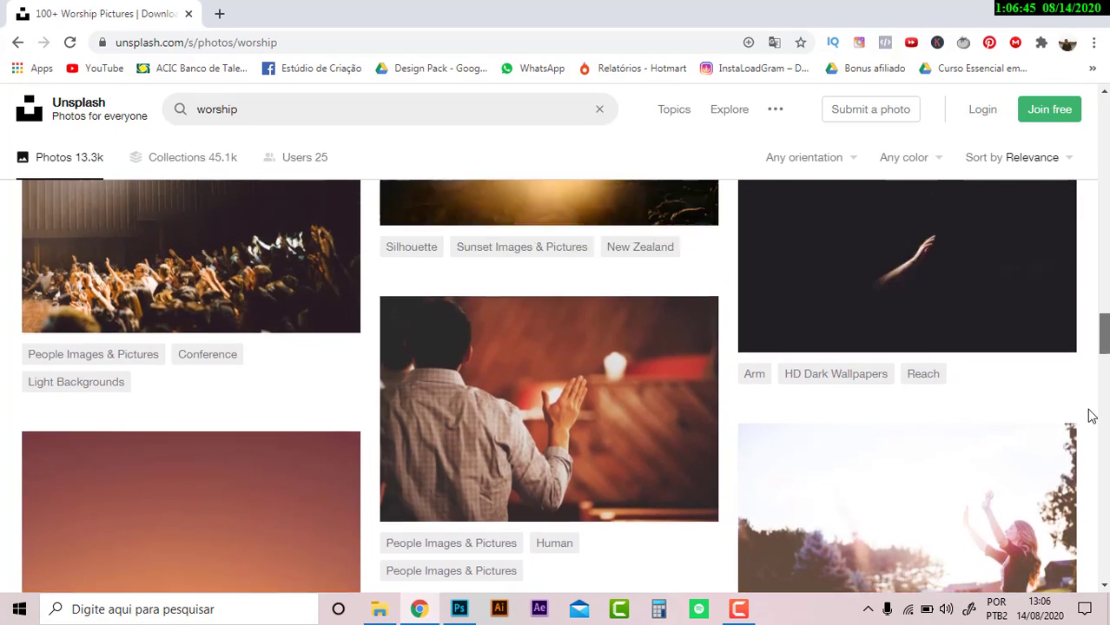
{"action": "scroll", "coordinate": [1082, 426], "scroll_direction": "up", "scroll_amount": 2}
{"action": "scroll", "coordinate": [1084, 424], "scroll_direction": "down", "scroll_amount": 1}
- Download the photo of a crowd raising hands and drag it into Photoshop
{"action": "left_click", "coordinate": [198, 398]}
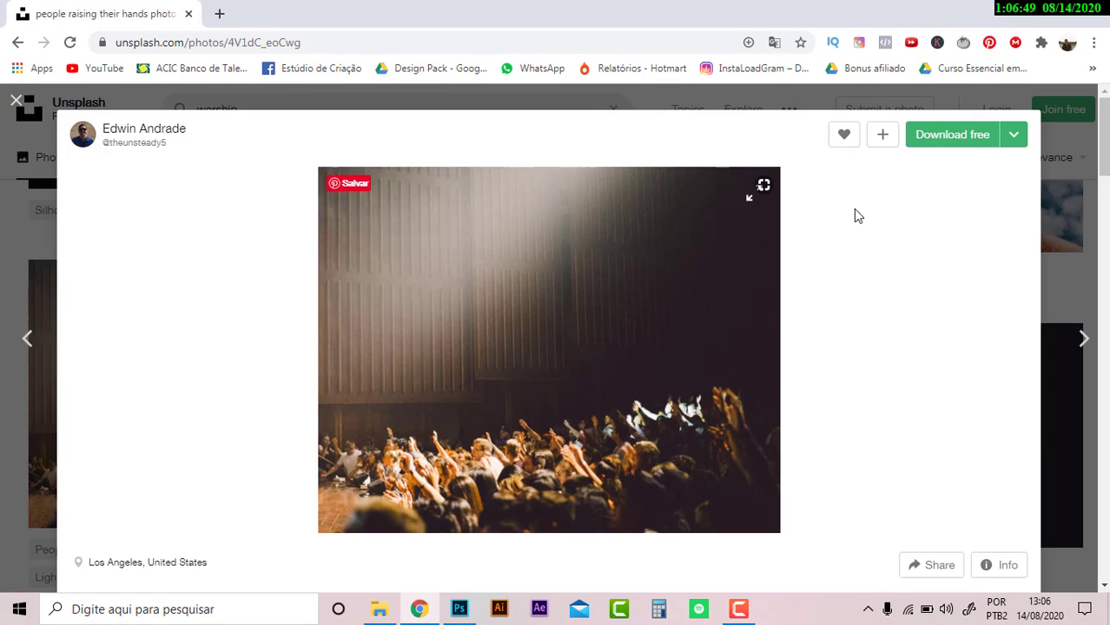
{"action": "left_click", "coordinate": [965, 142]}
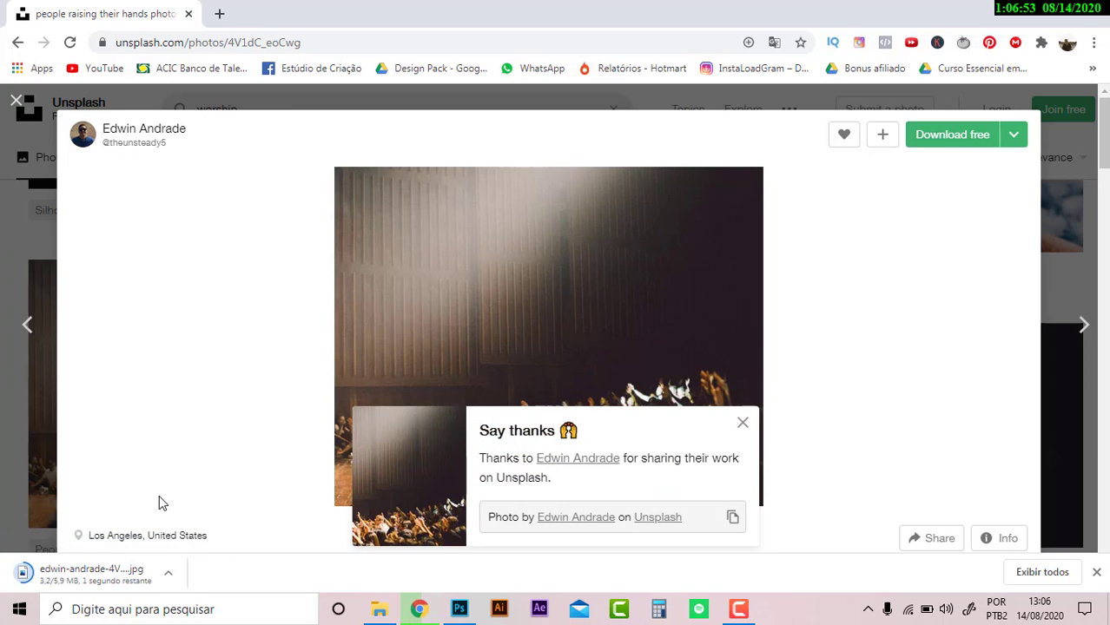
{"action": "mouse_move", "coordinate": [94, 569]}
{"action": "left_mouse_down"}
{"action": "mouse_move", "coordinate": [464, 602]}
{"action": "mouse_move", "coordinate": [475, 402]}
{"action": "left_mouse_up"}
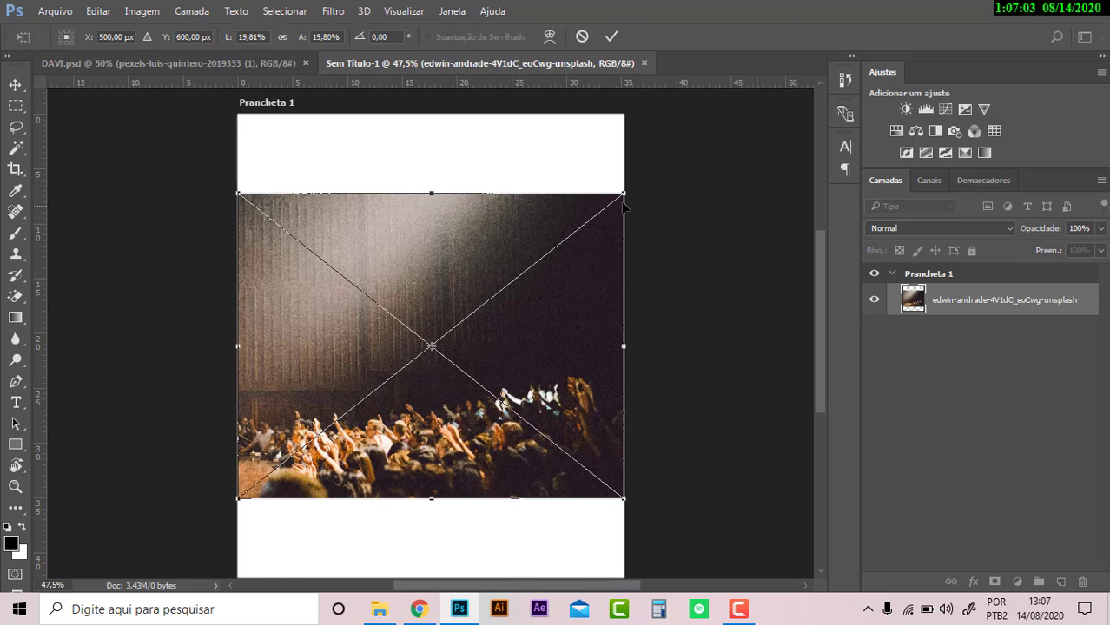
- Scale the placed crowd photo up to about 31% so it fills the artboard
{"action": "left_click_drag", "start_coordinate": [628, 192], "coordinate": [756, 127]}
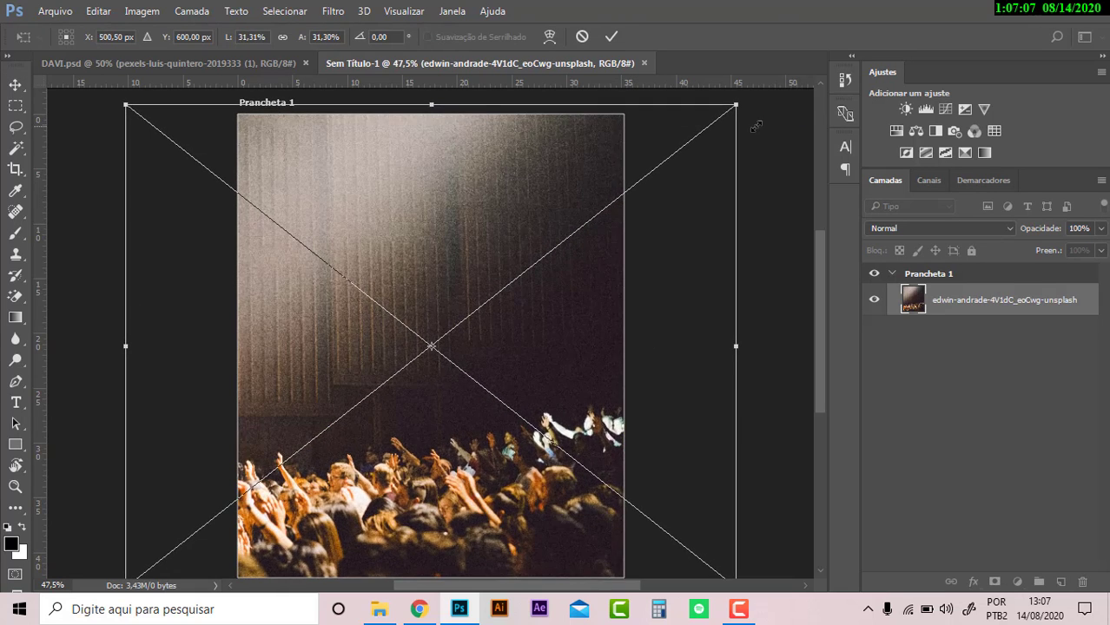
{"action": "key", "text": "Return"}
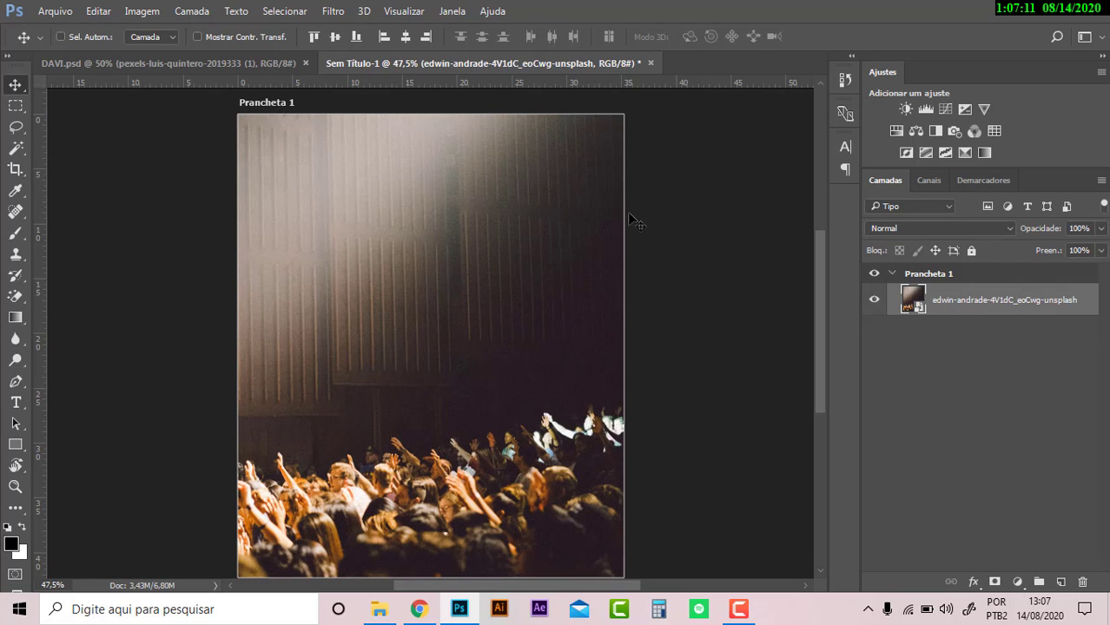
- Apply a Camera Raw filter to the crowd photo with Clarity +62 and Saturation -100
{"action": "left_click", "coordinate": [338, 11]}
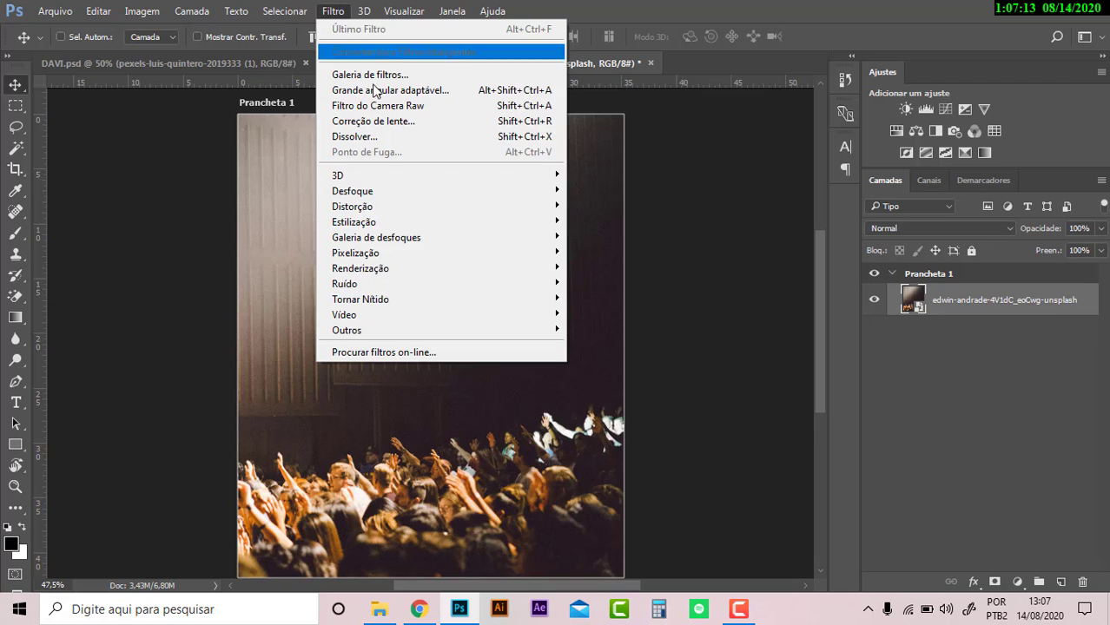
{"action": "left_click", "coordinate": [383, 106]}
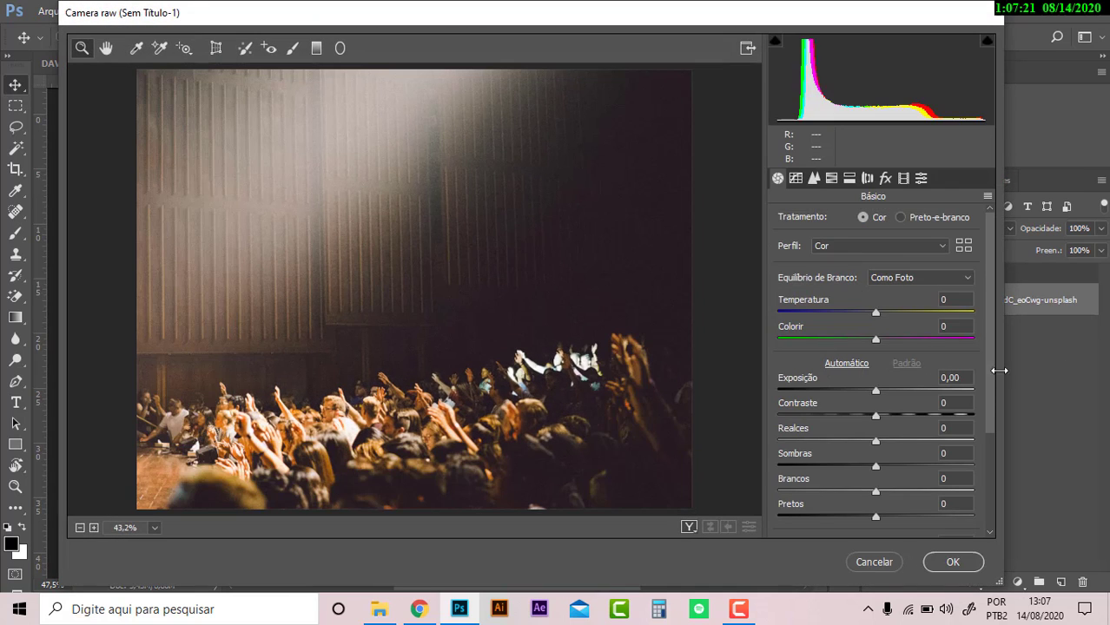
{"action": "left_click_drag", "start_coordinate": [988, 384], "coordinate": [984, 489]}
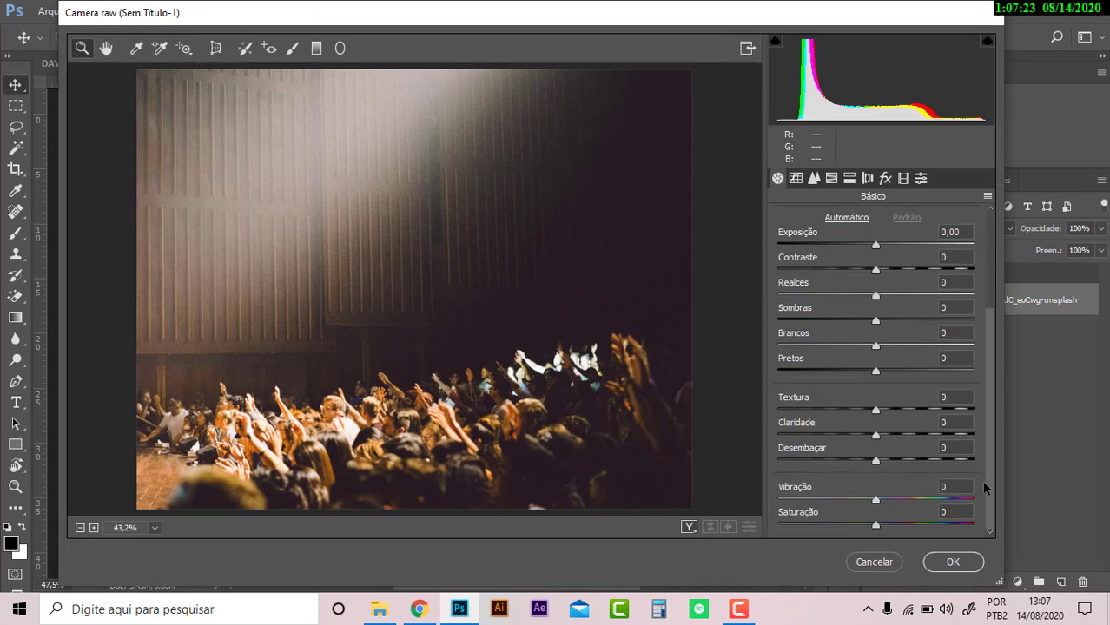
{"action": "left_click_drag", "start_coordinate": [875, 437], "coordinate": [935, 440]}
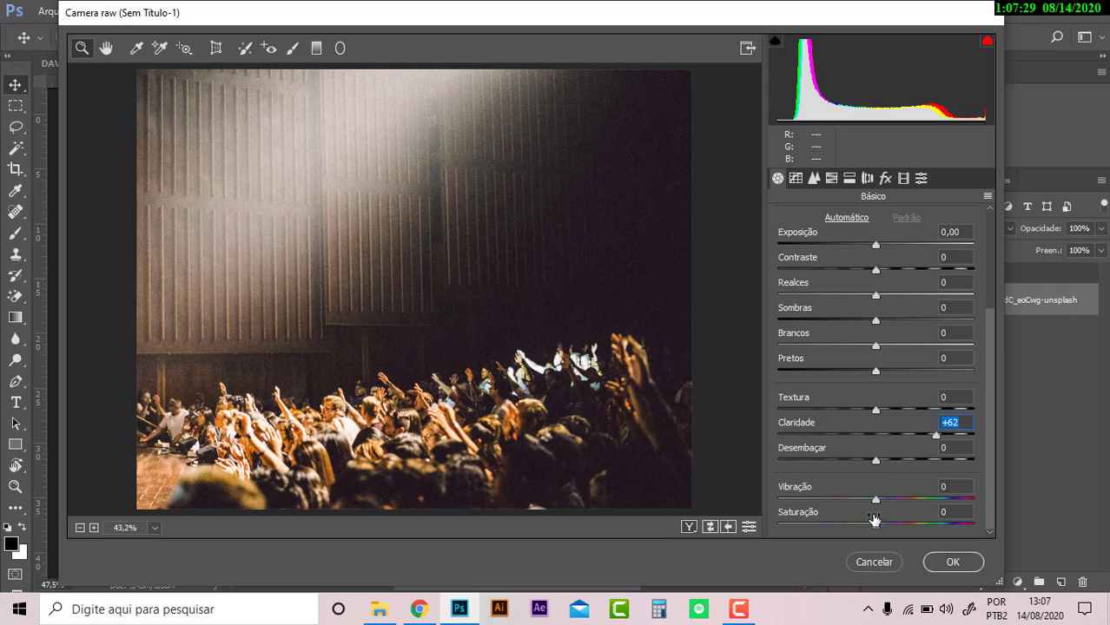
{"action": "left_click_drag", "start_coordinate": [875, 525], "coordinate": [779, 526]}
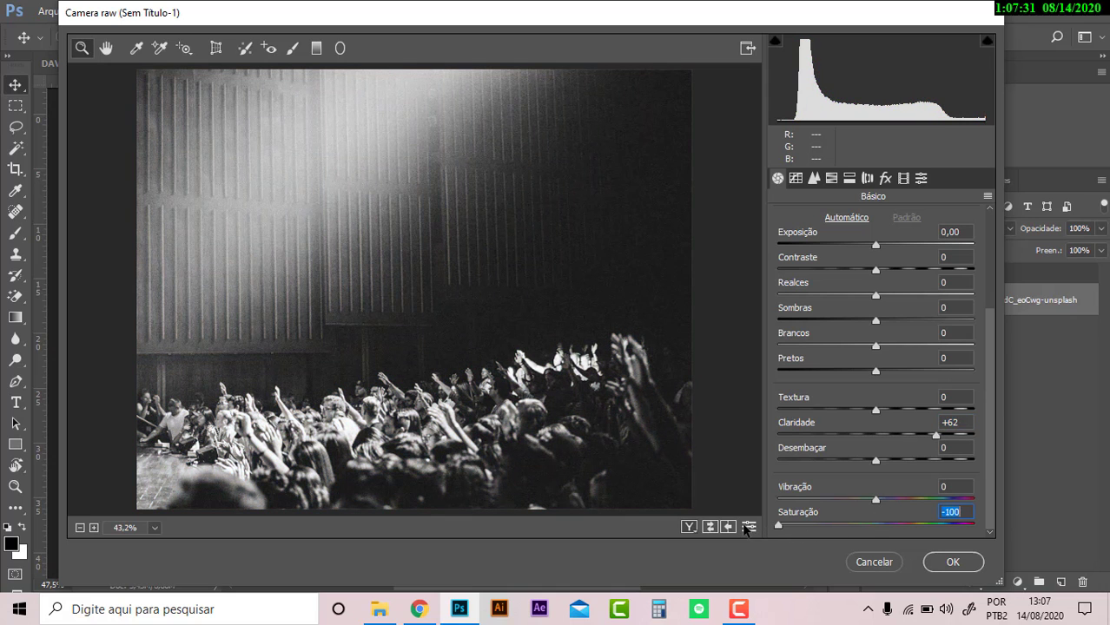
{"action": "left_click", "coordinate": [951, 562]}
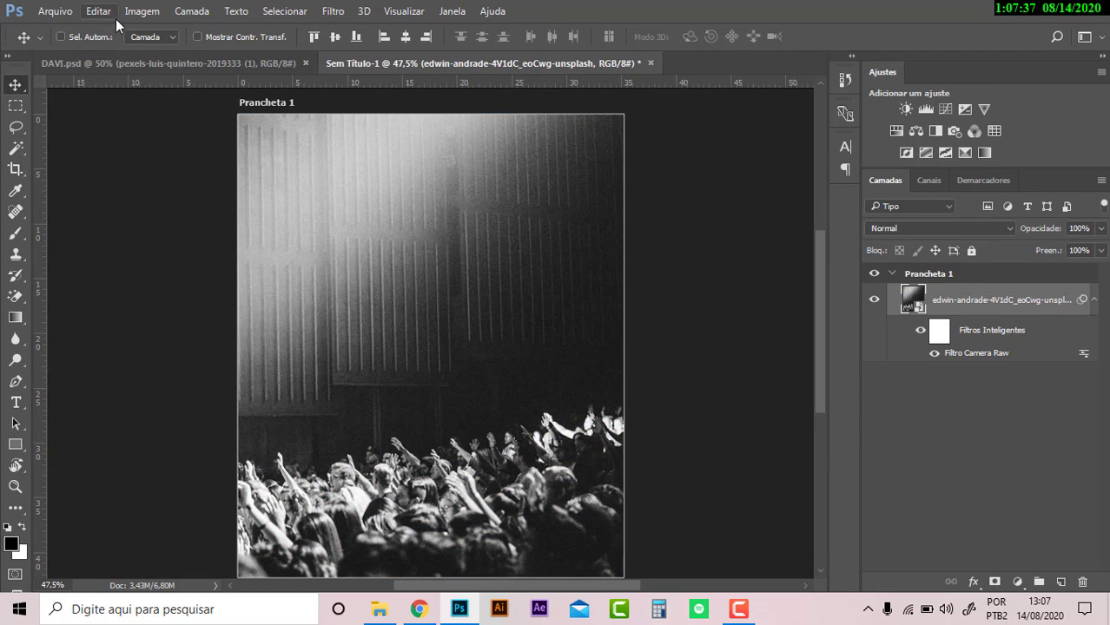
- Place the pngtree grunge texture from Downloads, scaled to 186.88% to cover the artboard
{"action": "left_click", "coordinate": [55, 10]}
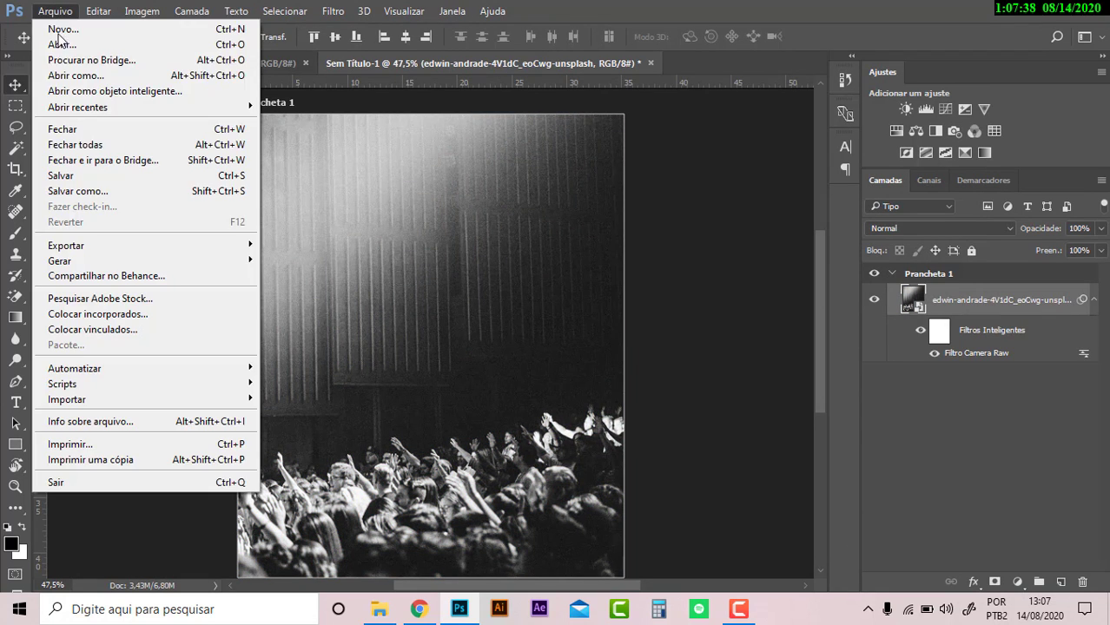
{"action": "left_click", "coordinate": [139, 321]}
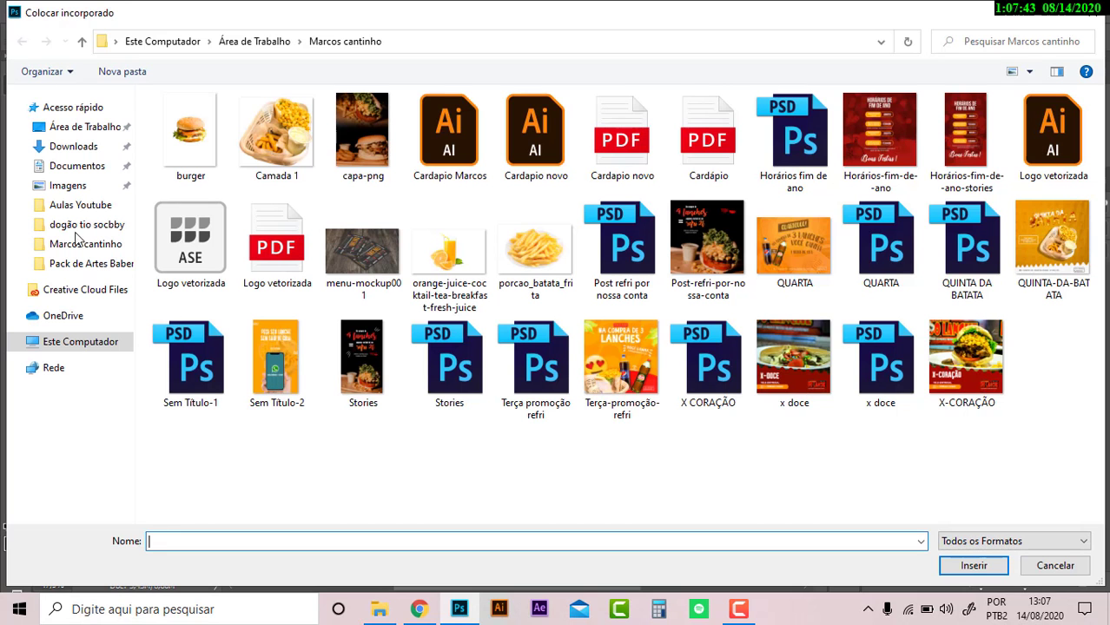
{"action": "left_click", "coordinate": [73, 148]}
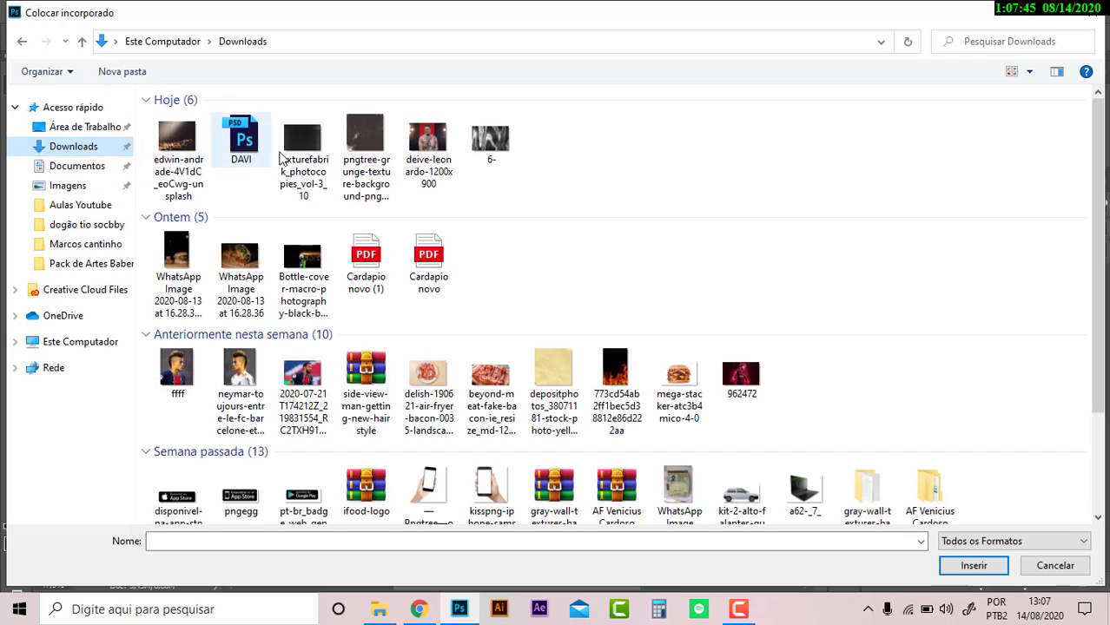
{"action": "left_click", "coordinate": [359, 165]}
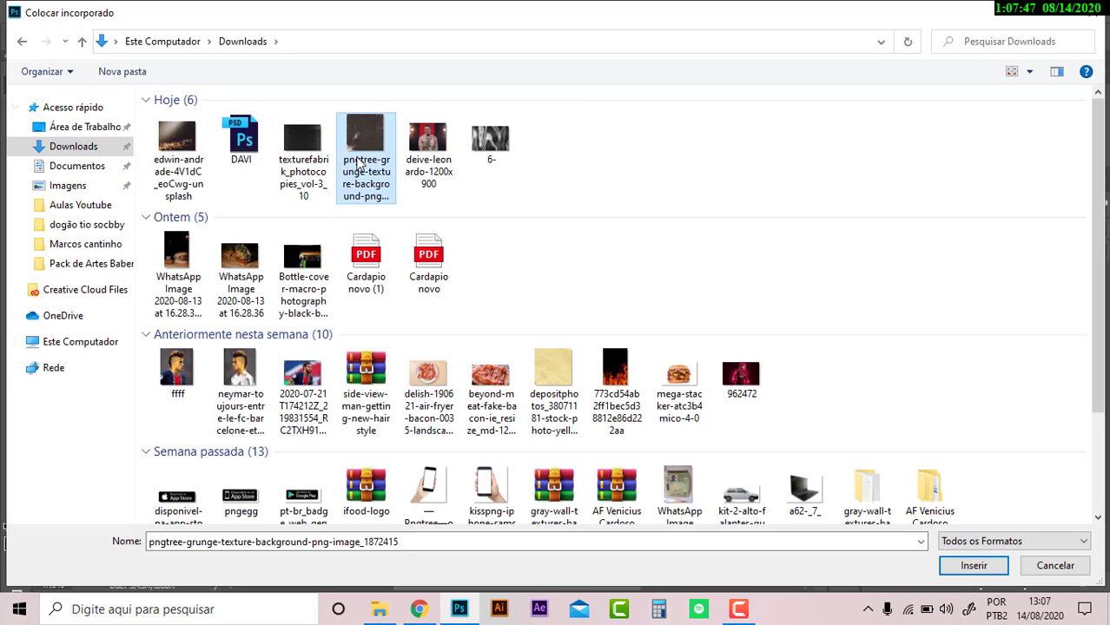
{"action": "double_click", "coordinate": [360, 165]}
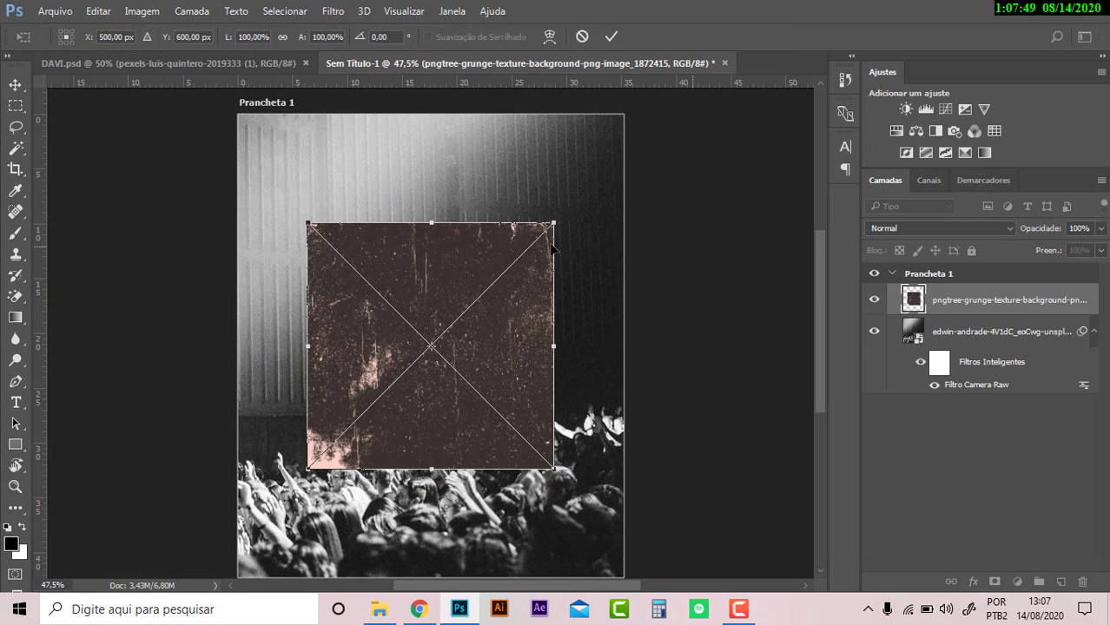
{"action": "left_click_drag", "start_coordinate": [556, 222], "coordinate": [696, 148]}
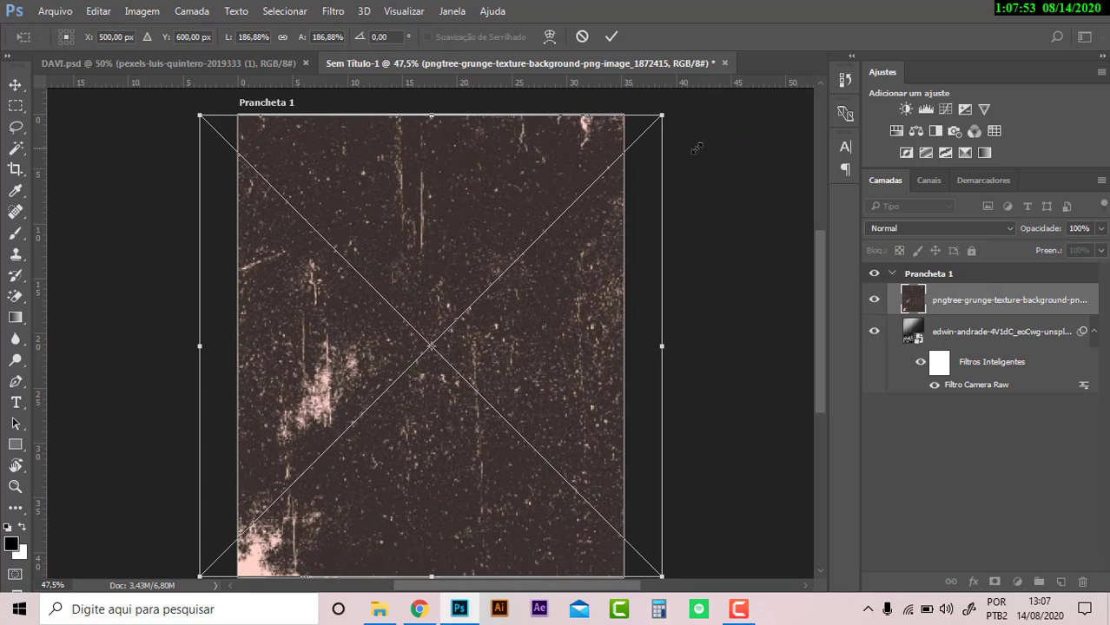
{"action": "key", "text": "Return"}
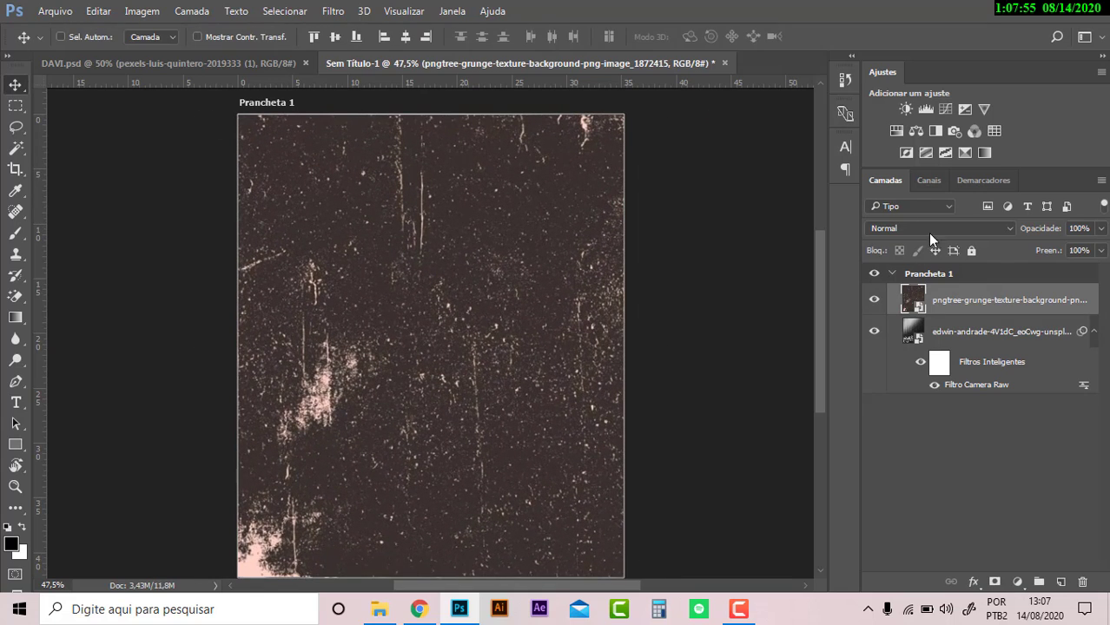
- Preview several blend modes on the texture layer, from Divisão through Cor Mais Clara
{"action": "left_click", "coordinate": [933, 230]}
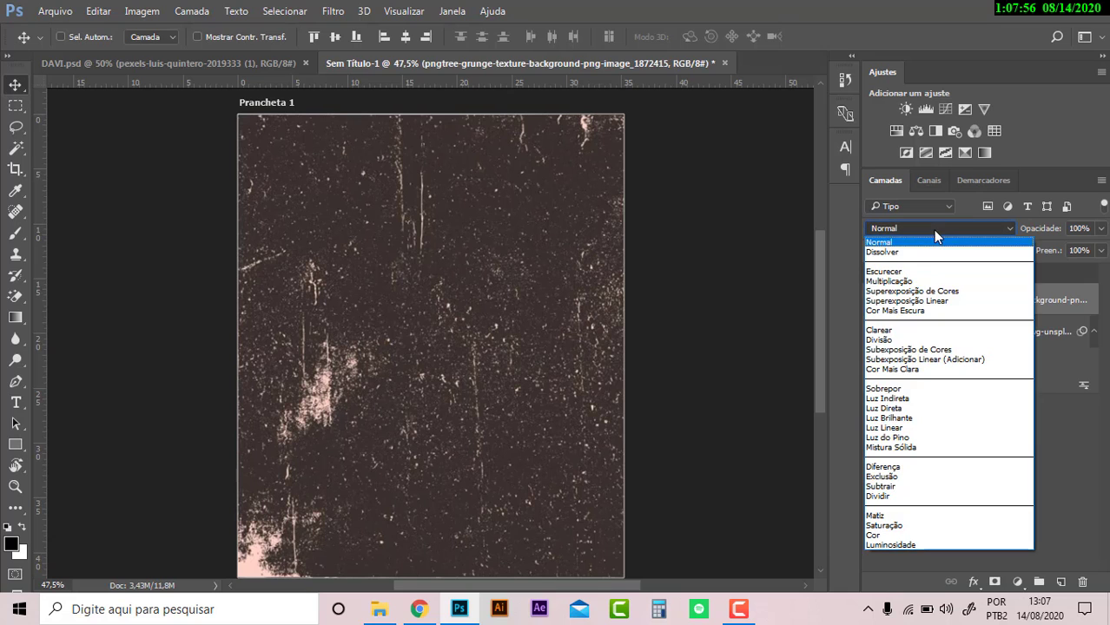
{"action": "left_click", "coordinate": [902, 342]}
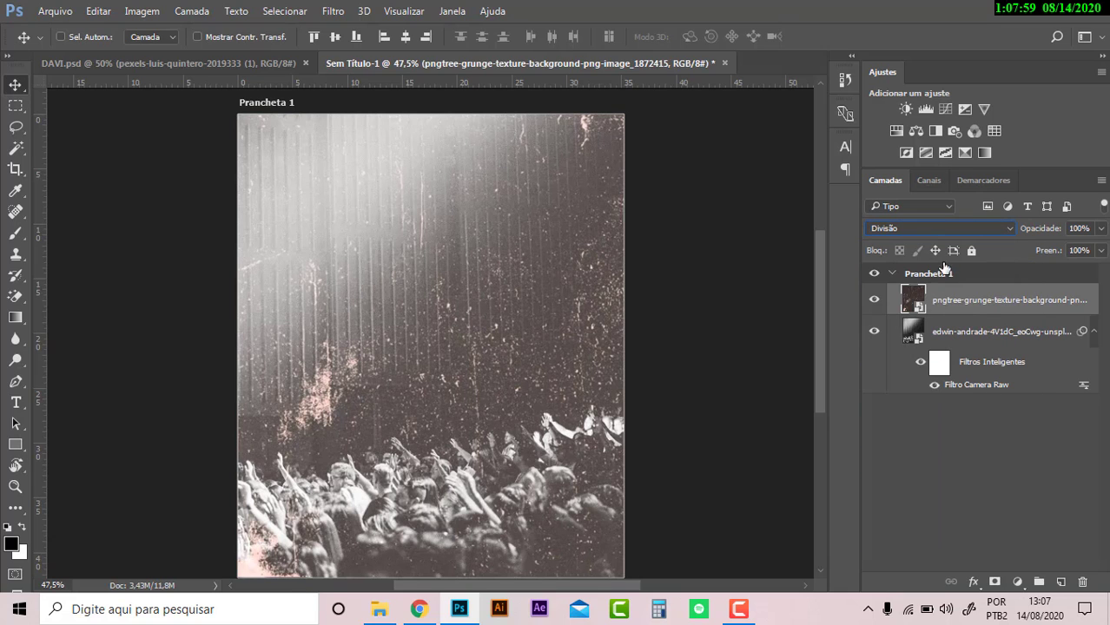
{"action": "left_click", "coordinate": [924, 232]}
{"action": "left_click", "coordinate": [925, 239]}
{"action": "key", "text": "Down"}
{"action": "key", "text": "Down"}
{"action": "key", "text": "Down"}
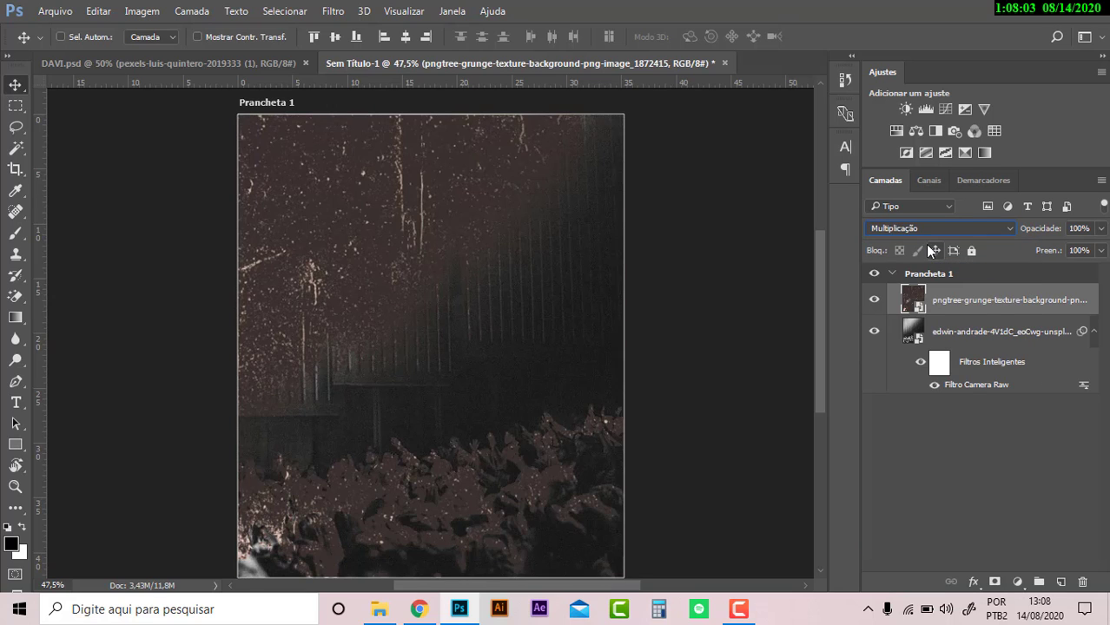
{"action": "key", "text": "Down"}
{"action": "key", "text": "Down"}
{"action": "key", "text": "Down"}
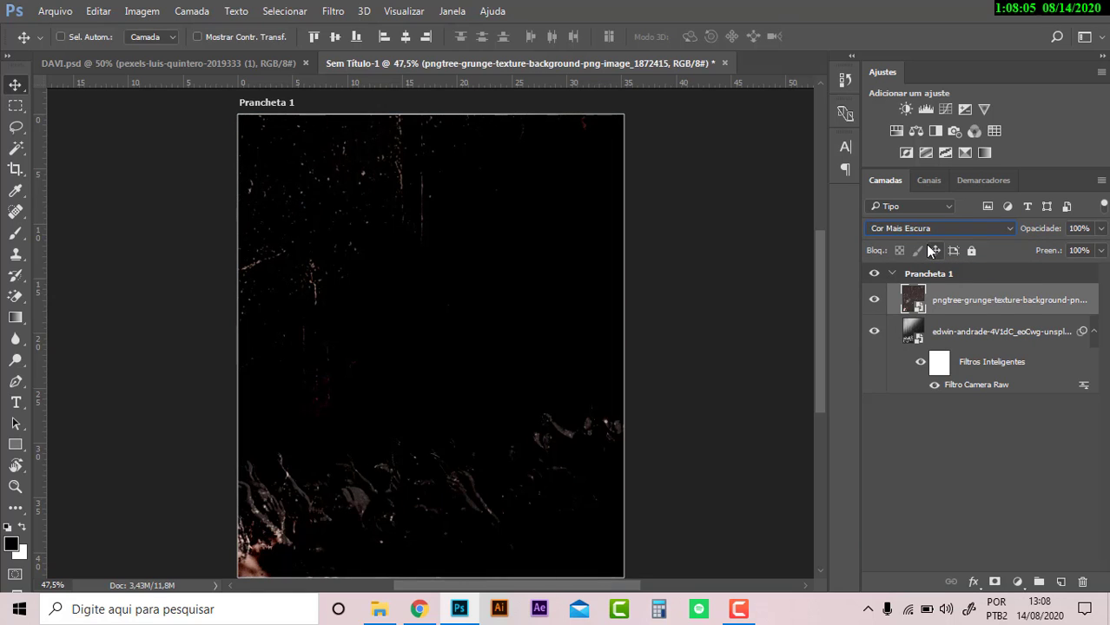
{"action": "key", "text": "Down"}
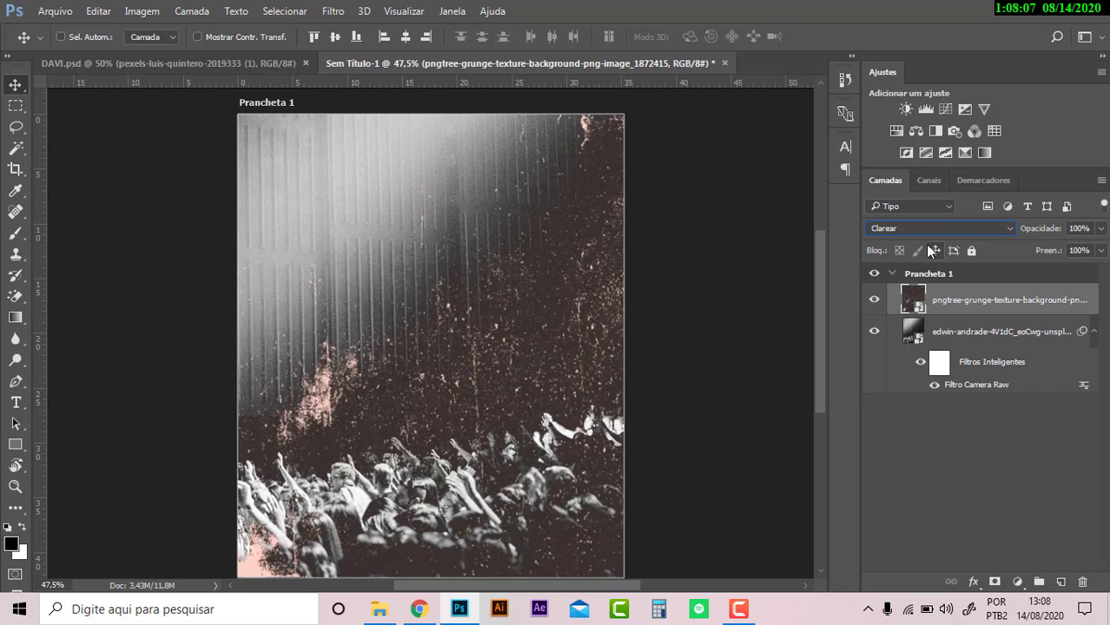
{"action": "key", "text": "Down"}
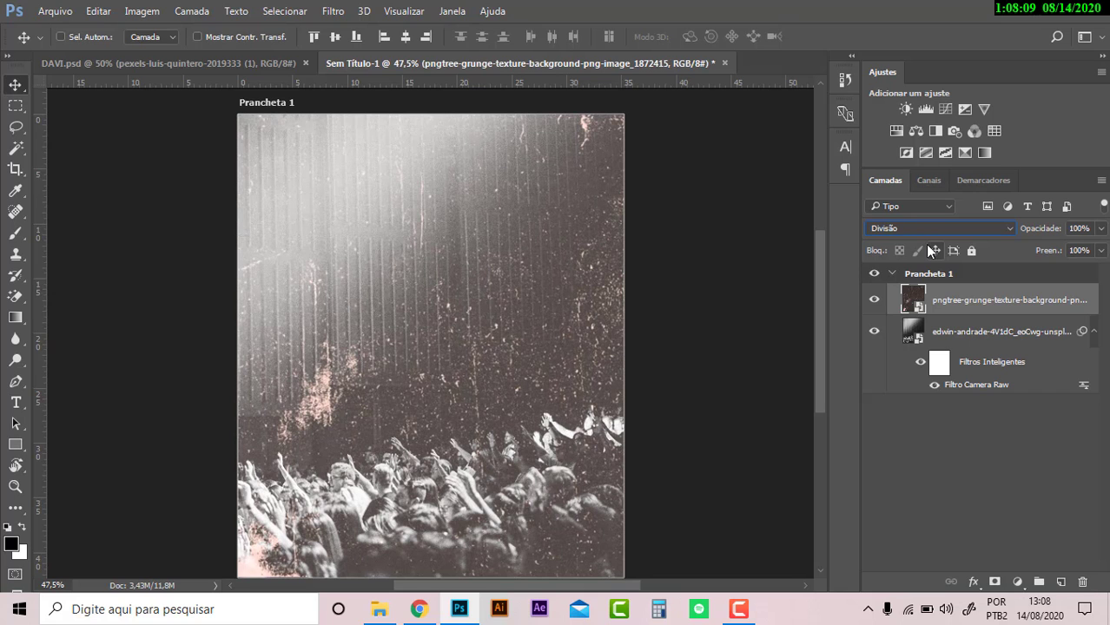
{"action": "key", "text": "Down"}
{"action": "key", "text": "Down"}
{"action": "key", "text": "Down"}
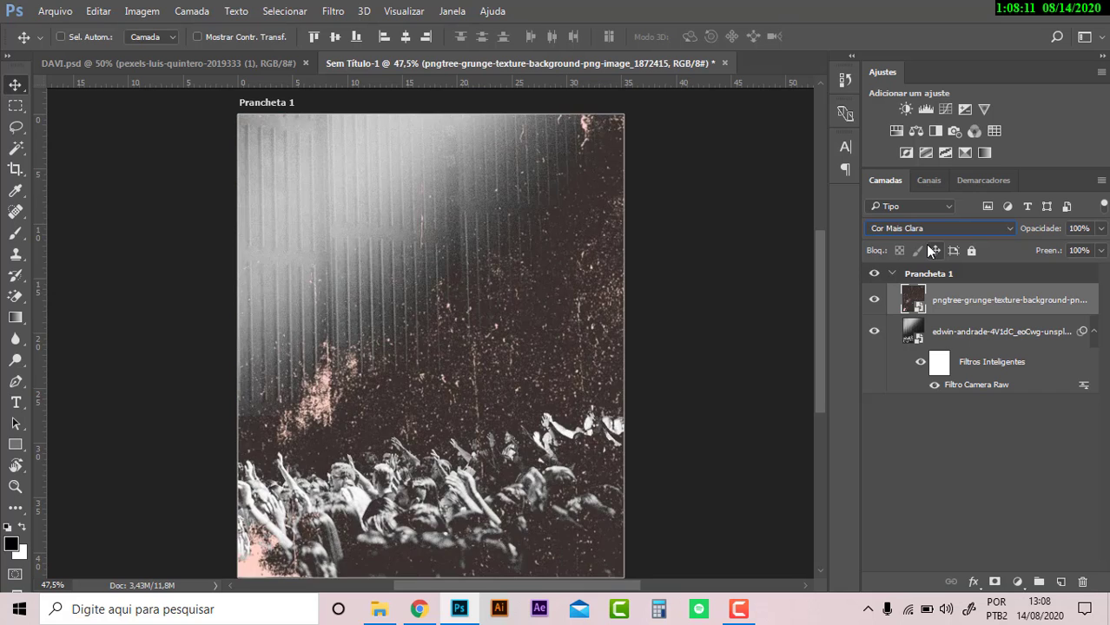
{"action": "key", "text": "Down"}
{"action": "key", "text": "Up"}
{"action": "key", "text": "Up"}
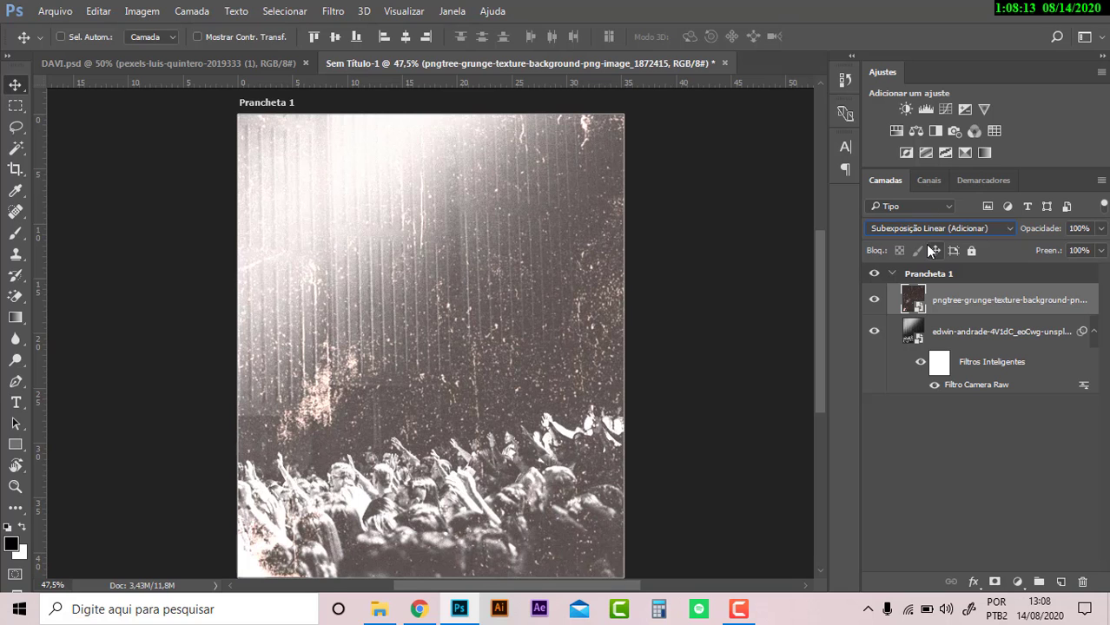
- Set the texture layer to Divisão blend mode with fill around 24%
{"action": "left_click", "coordinate": [926, 230]}
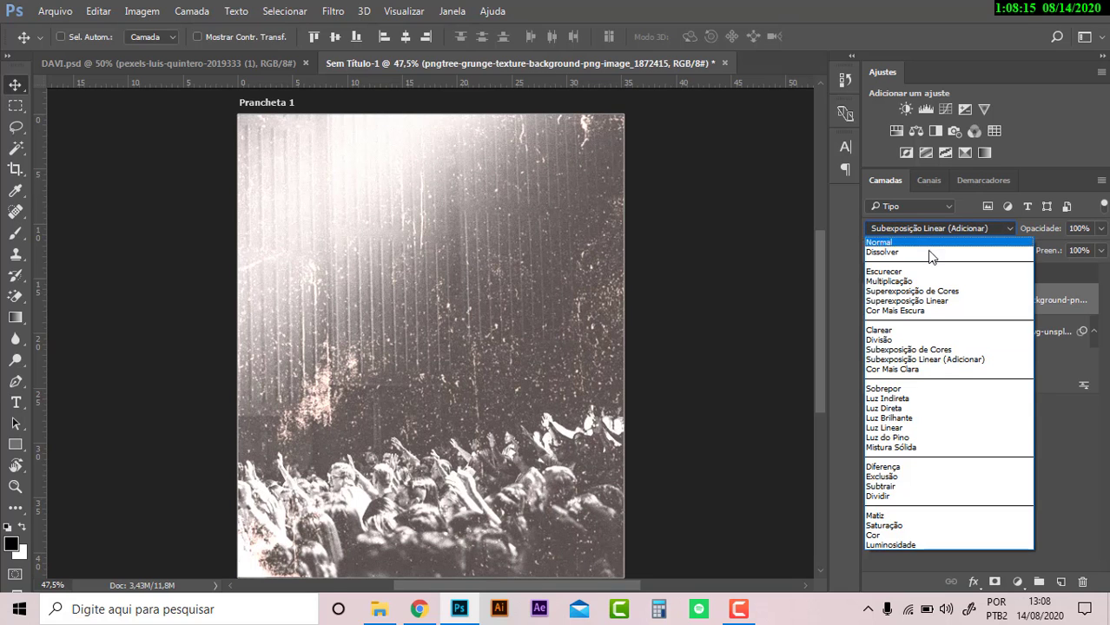
{"action": "left_click", "coordinate": [931, 341]}
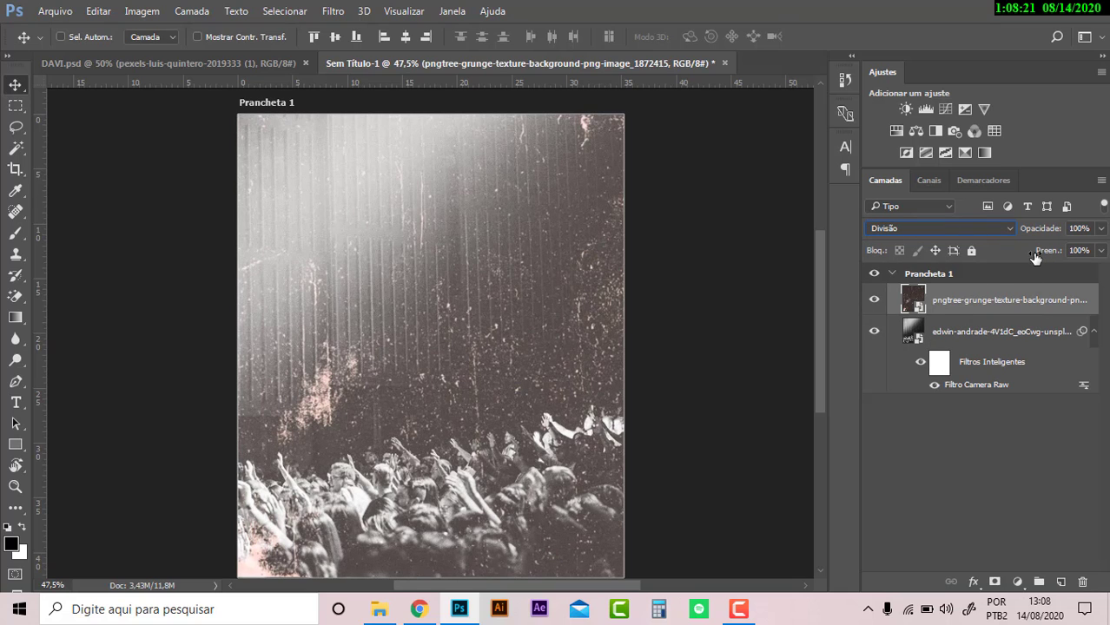
{"action": "left_click_drag", "start_coordinate": [1036, 259], "coordinate": [975, 269]}
{"action": "left_click_drag", "start_coordinate": [967, 273], "coordinate": [965, 273]}
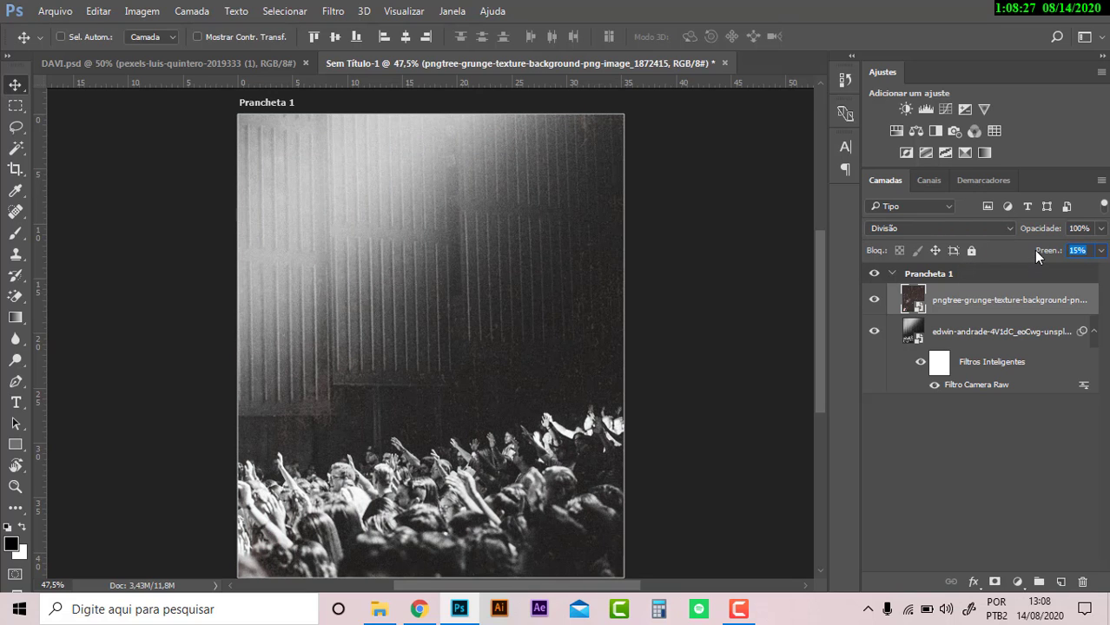
{"action": "left_click_drag", "start_coordinate": [1036, 251], "coordinate": [1046, 257]}
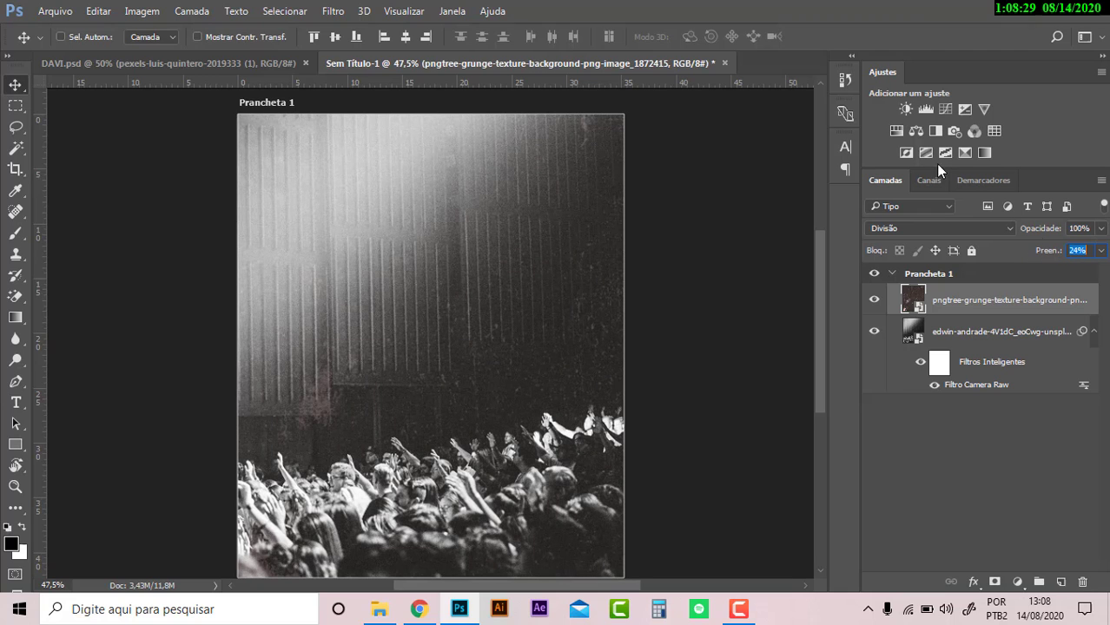
{"action": "left_click", "coordinate": [221, 59]}
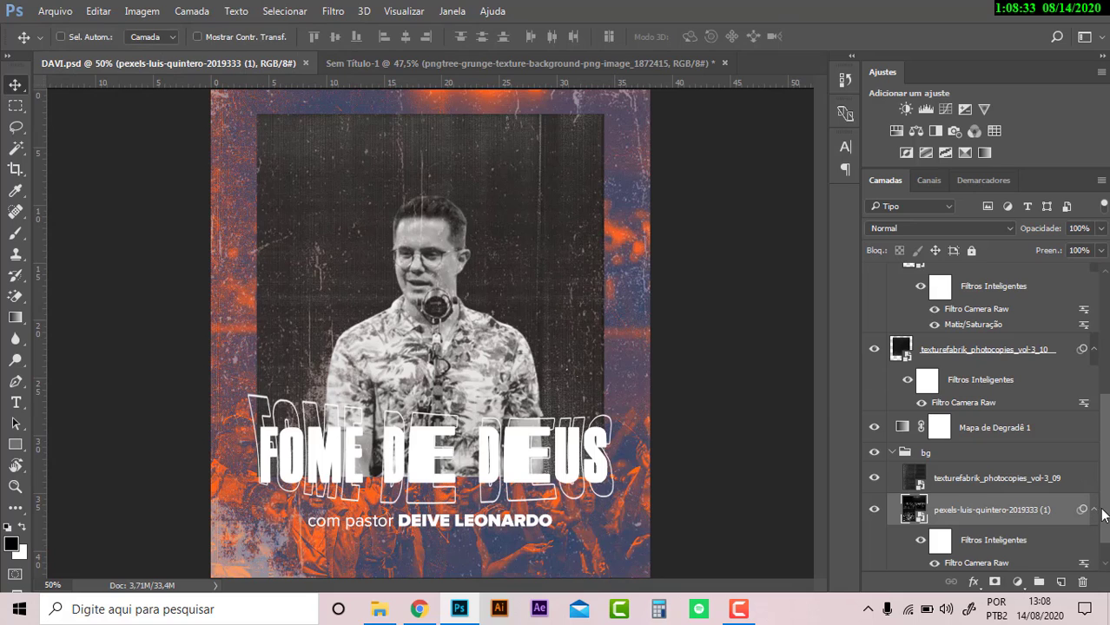
{"action": "left_click_drag", "start_coordinate": [1105, 514], "coordinate": [1104, 558]}
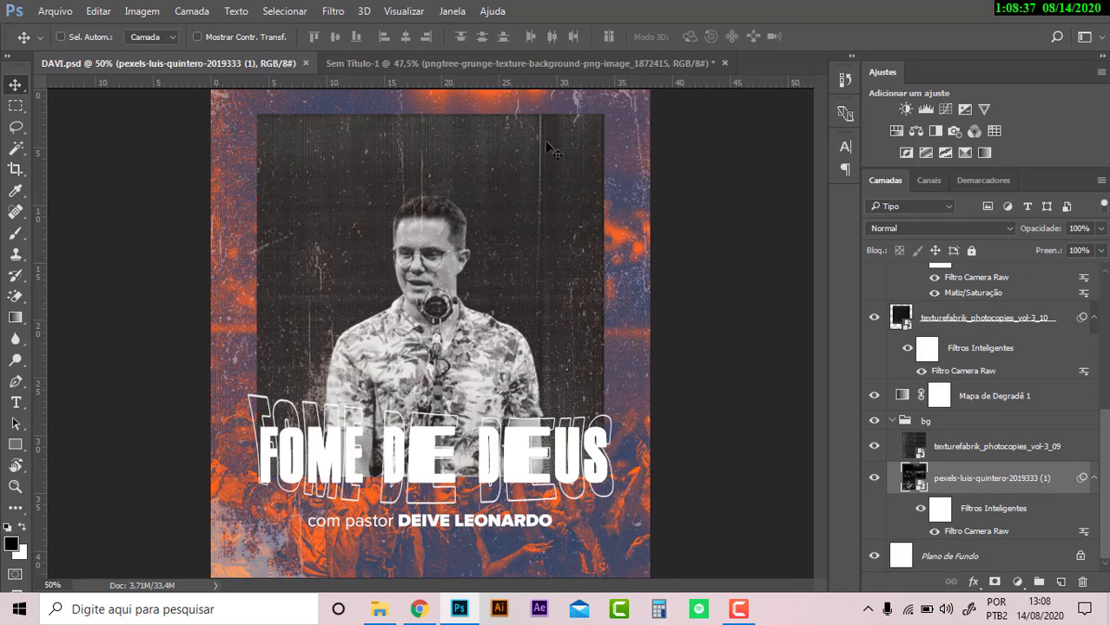
{"action": "left_click", "coordinate": [545, 73]}
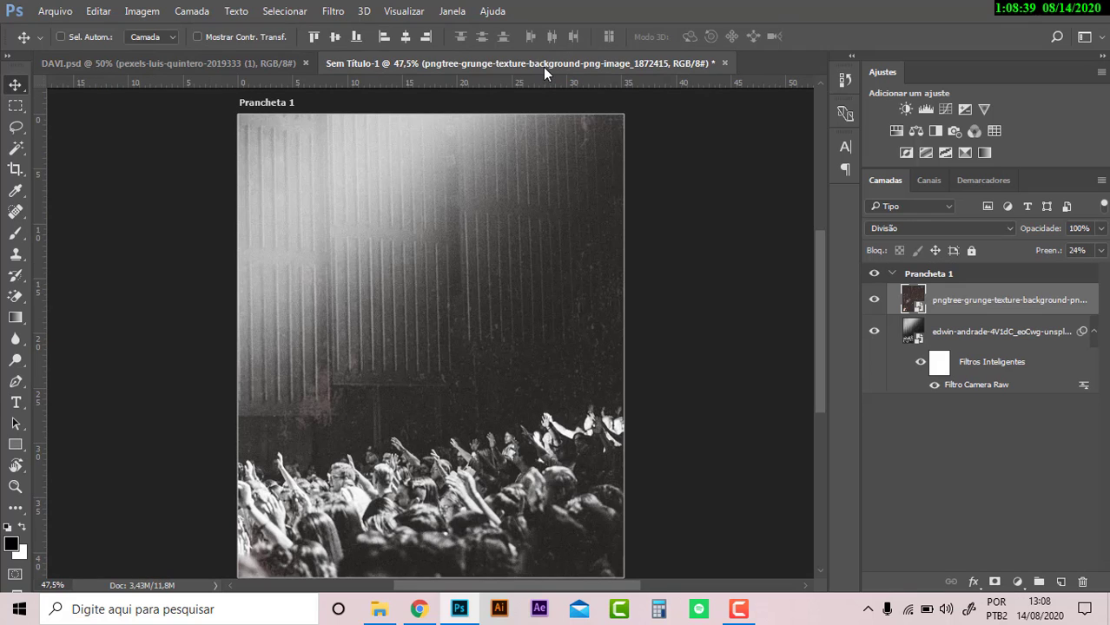
{"action": "left_click", "coordinate": [287, 64]}
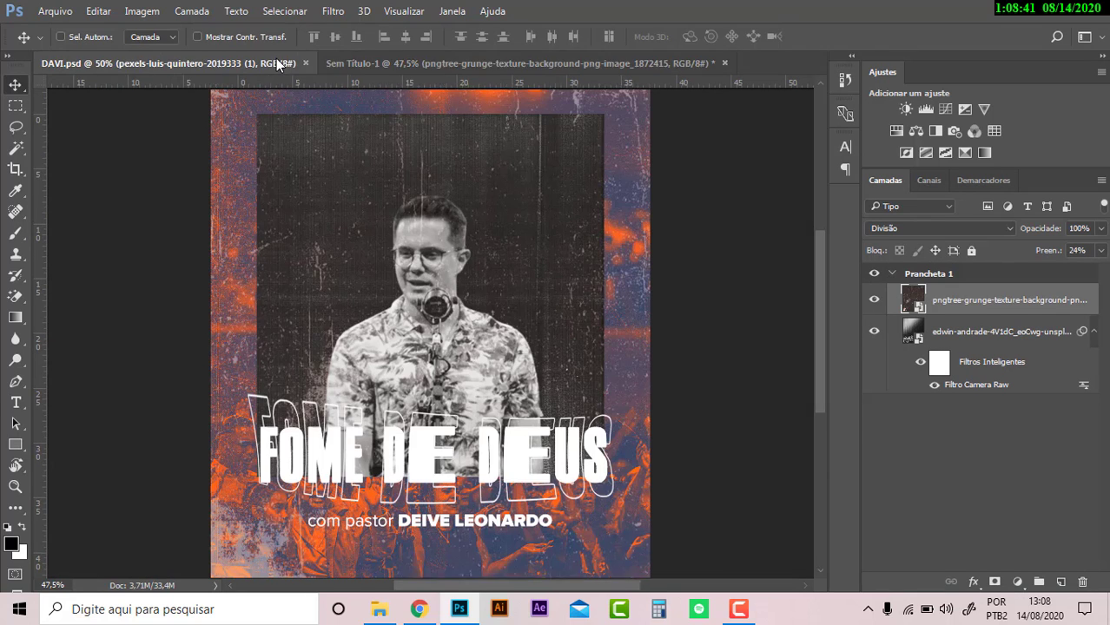
{"action": "left_click", "coordinate": [460, 66]}
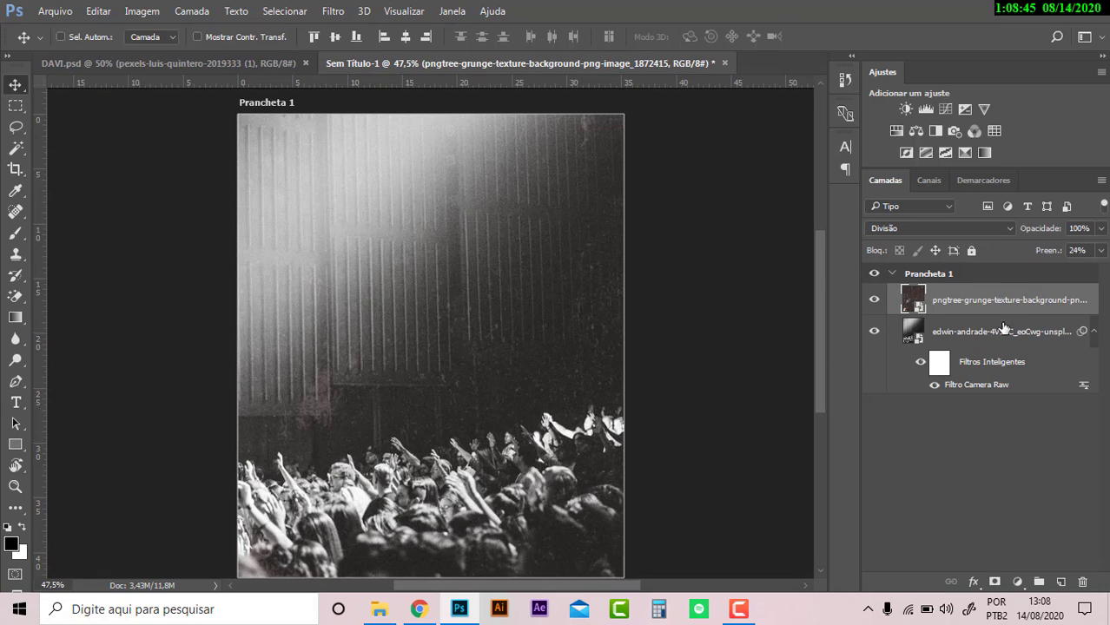
- Group the crowd photo and grunge texture layers into a folder named 'bg'
{"action": "left_click", "coordinate": [992, 332], "text": "ctrl"}
{"action": "key", "text": "ctrl+g"}
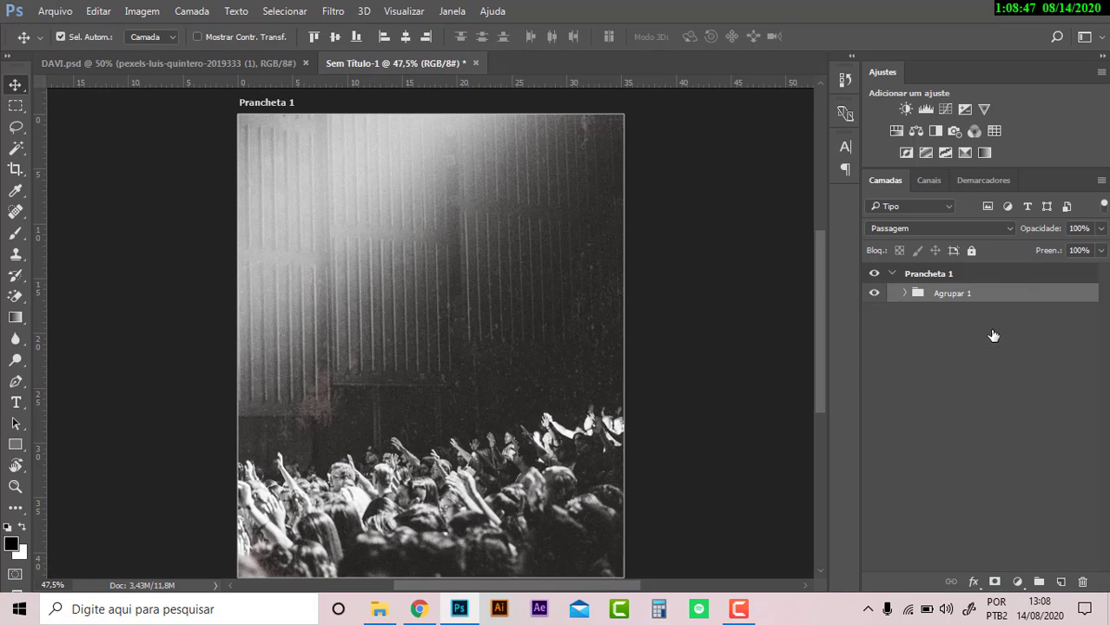
{"action": "double_click", "coordinate": [955, 294]}
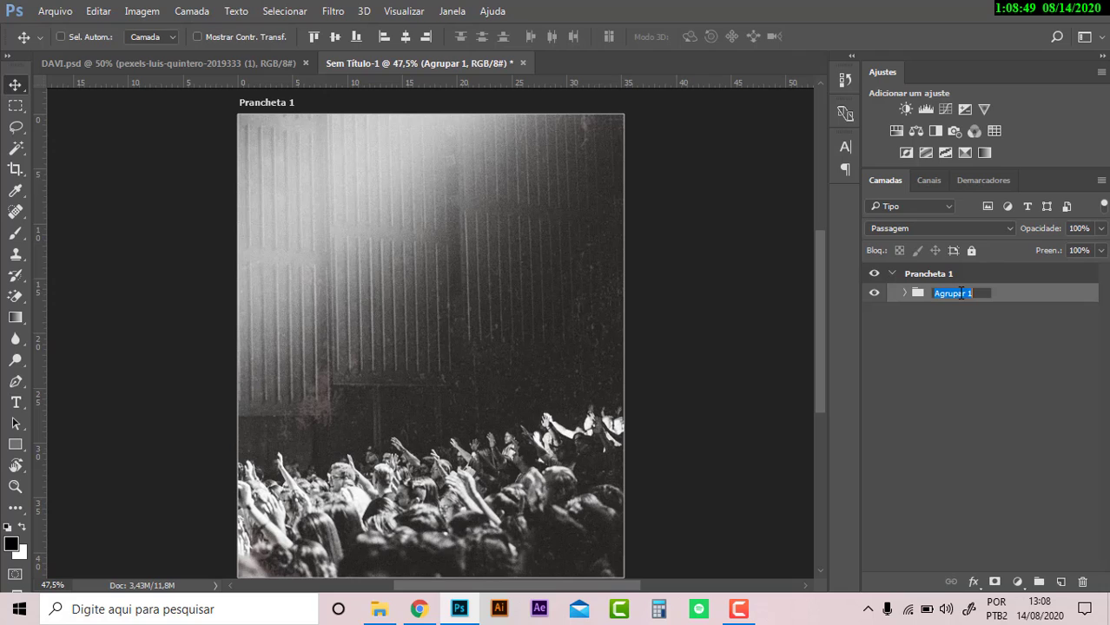
{"action": "key", "text": "BackSpace"}
{"action": "type", "text": "bg"}
{"action": "key", "text": "Return"}
{"action": "left_click", "coordinate": [1017, 582]}
- Add a Gradient Map adjustment layer and try the Violeta, Laranja preset
{"action": "left_click", "coordinate": [1022, 557]}
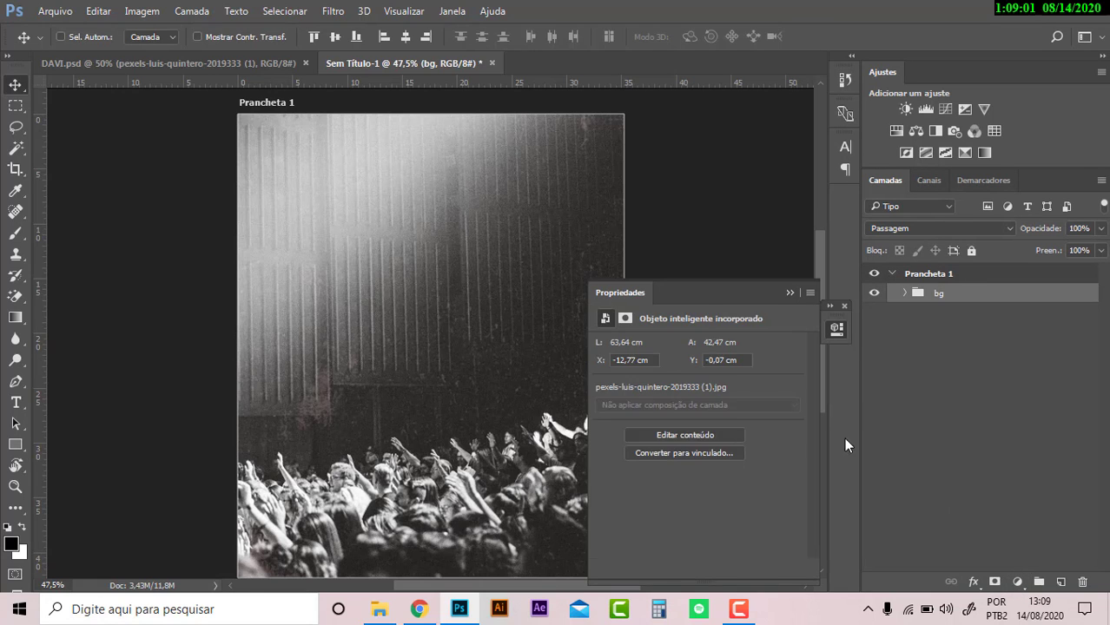
{"action": "left_click", "coordinate": [706, 357]}
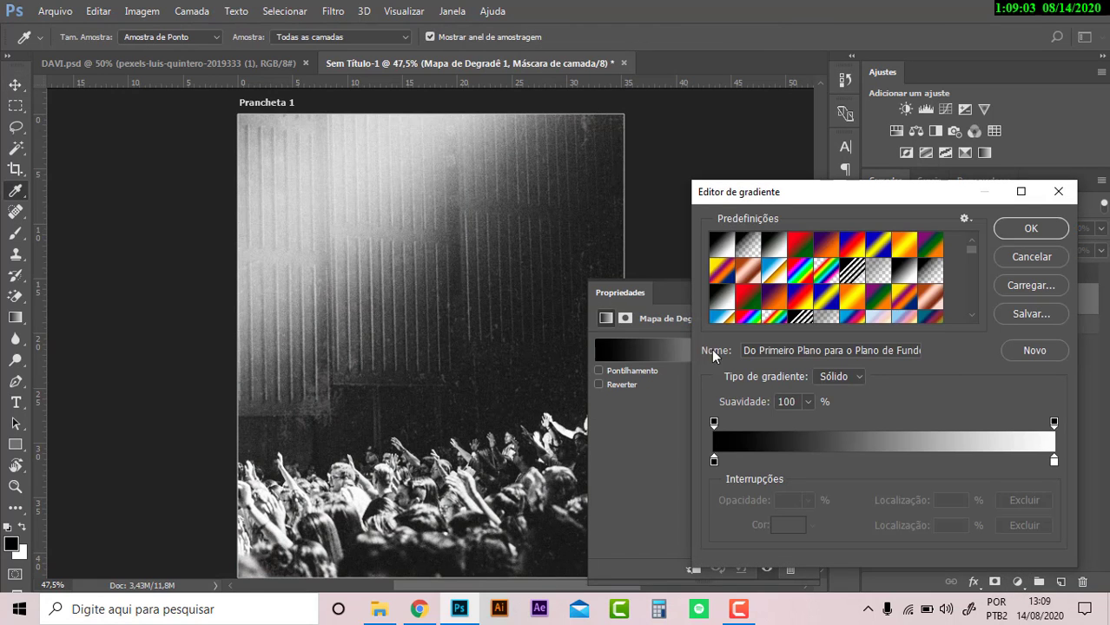
{"action": "left_click", "coordinate": [823, 252]}
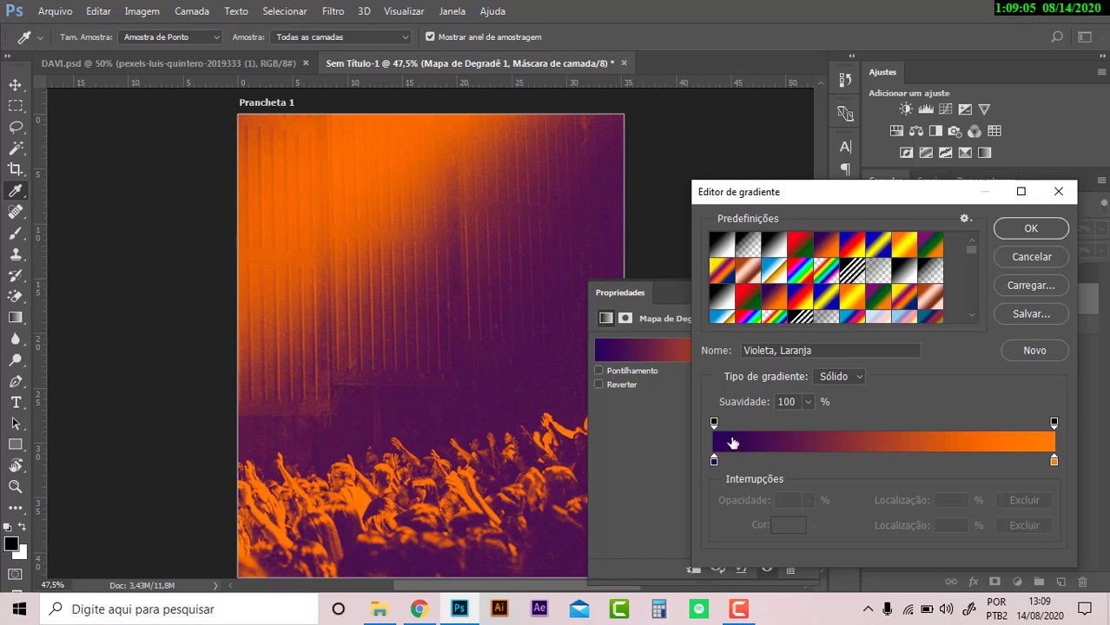
{"action": "left_click", "coordinate": [713, 461]}
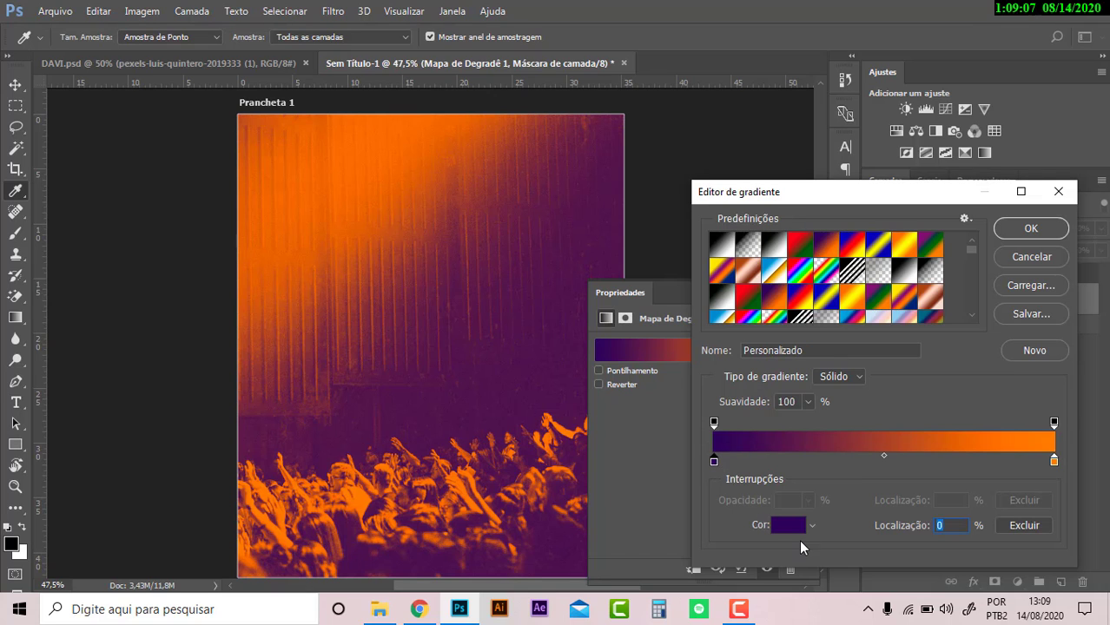
{"action": "left_click", "coordinate": [789, 527]}
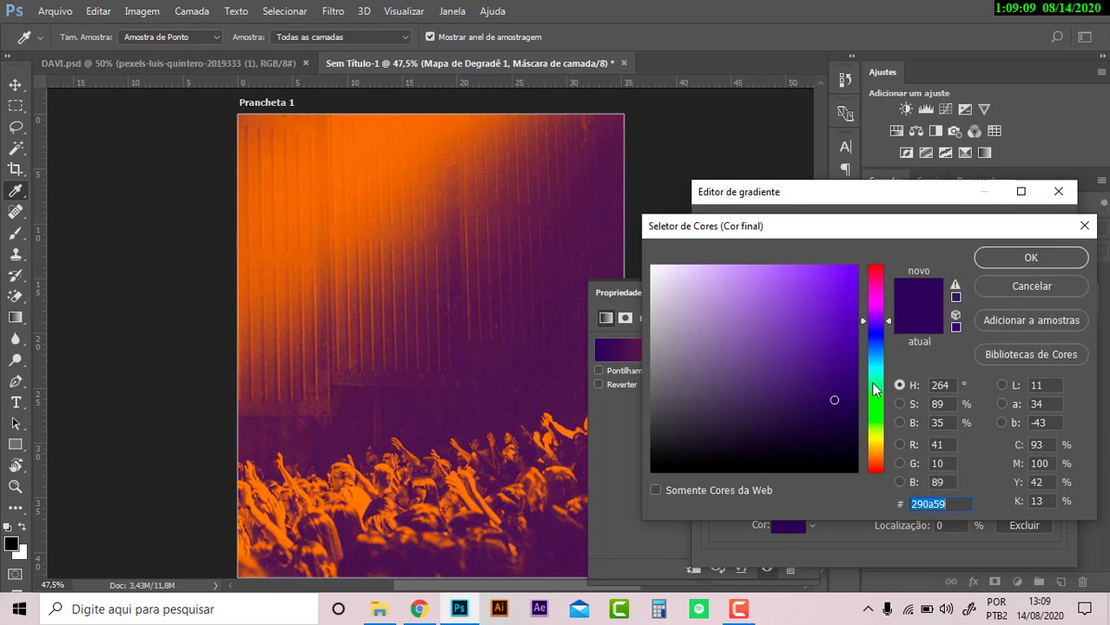
- Experiment with the dark stop's hue, then discard all edits to keep black-to-white
{"action": "left_click", "coordinate": [877, 356]}
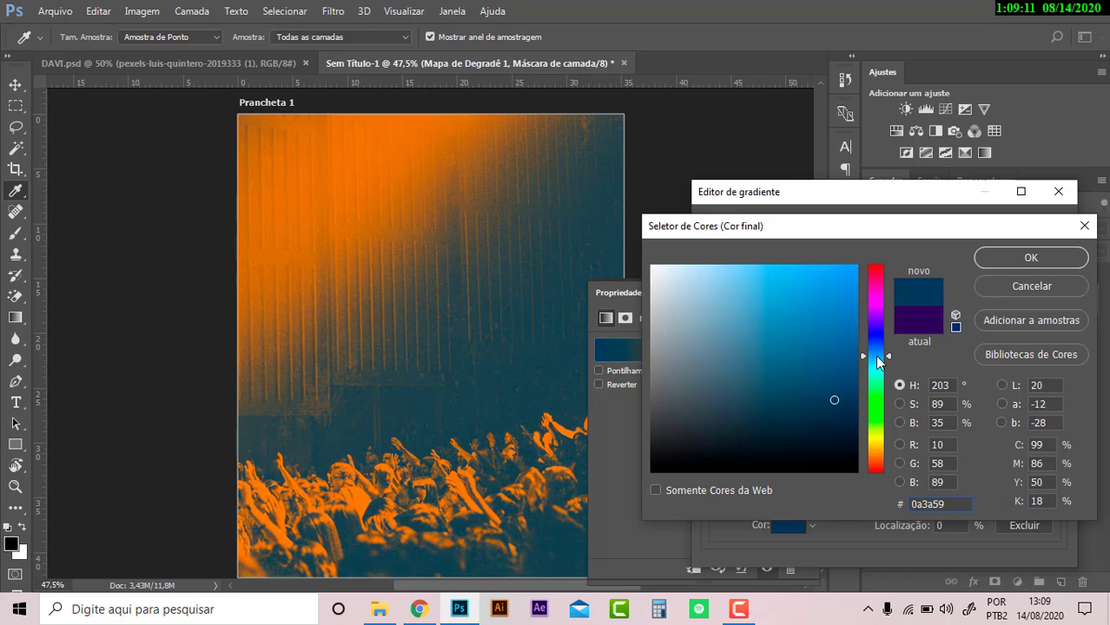
{"action": "mouse_move", "coordinate": [876, 356]}
{"action": "left_mouse_down"}
{"action": "mouse_move", "coordinate": [876, 305]}
{"action": "mouse_move", "coordinate": [864, 431]}
{"action": "left_mouse_up"}
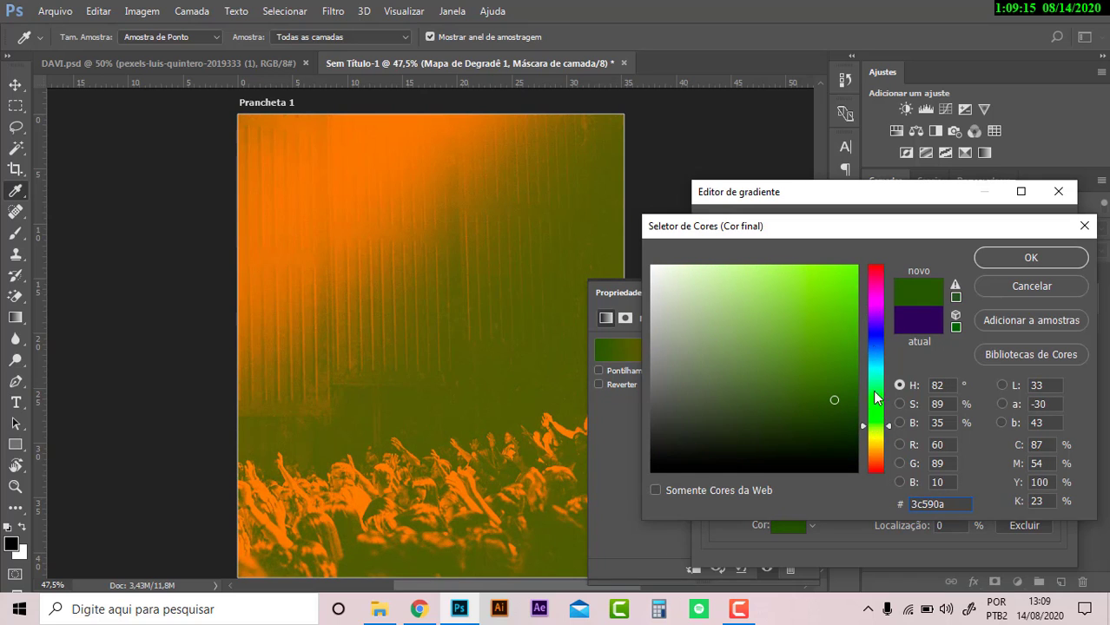
{"action": "left_click", "coordinate": [1007, 292]}
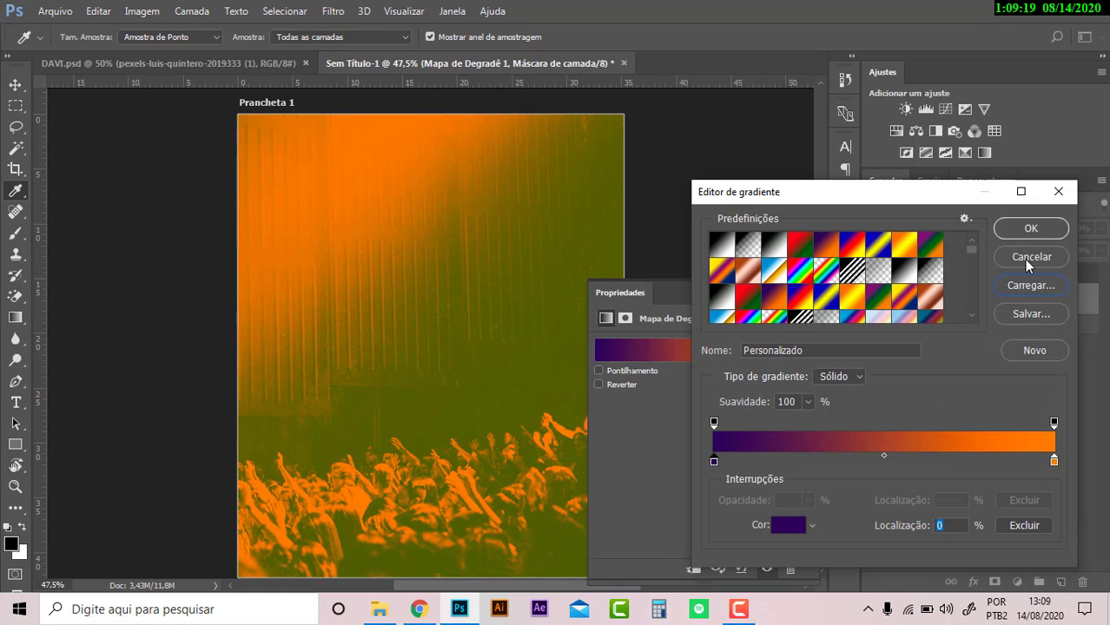
{"action": "left_click", "coordinate": [1026, 257]}
{"action": "key", "text": "v"}
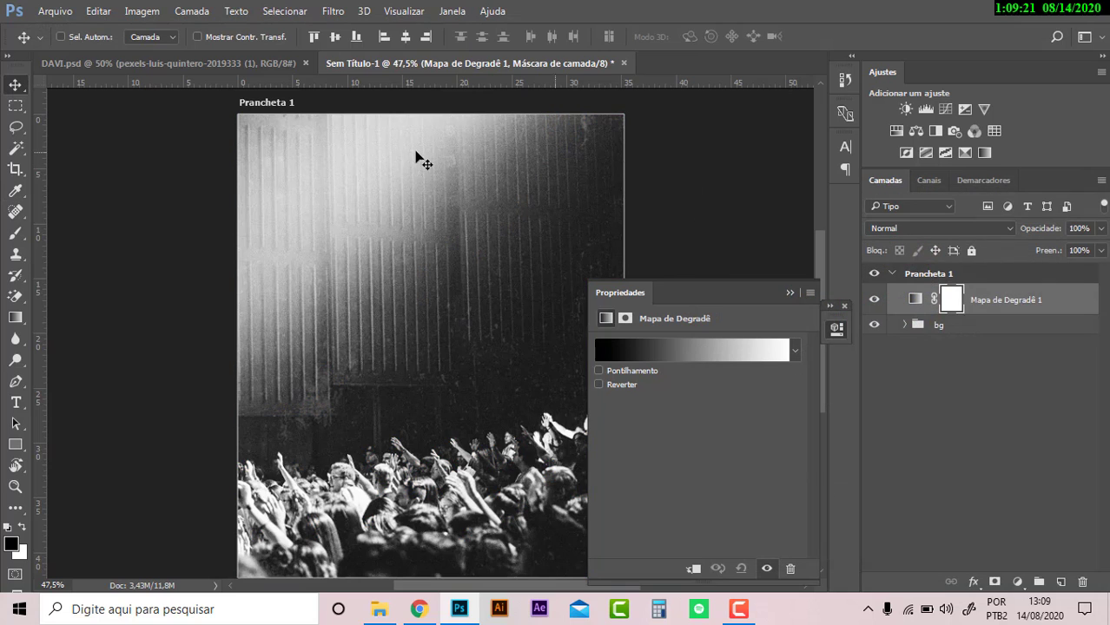
{"action": "left_click", "coordinate": [282, 66]}
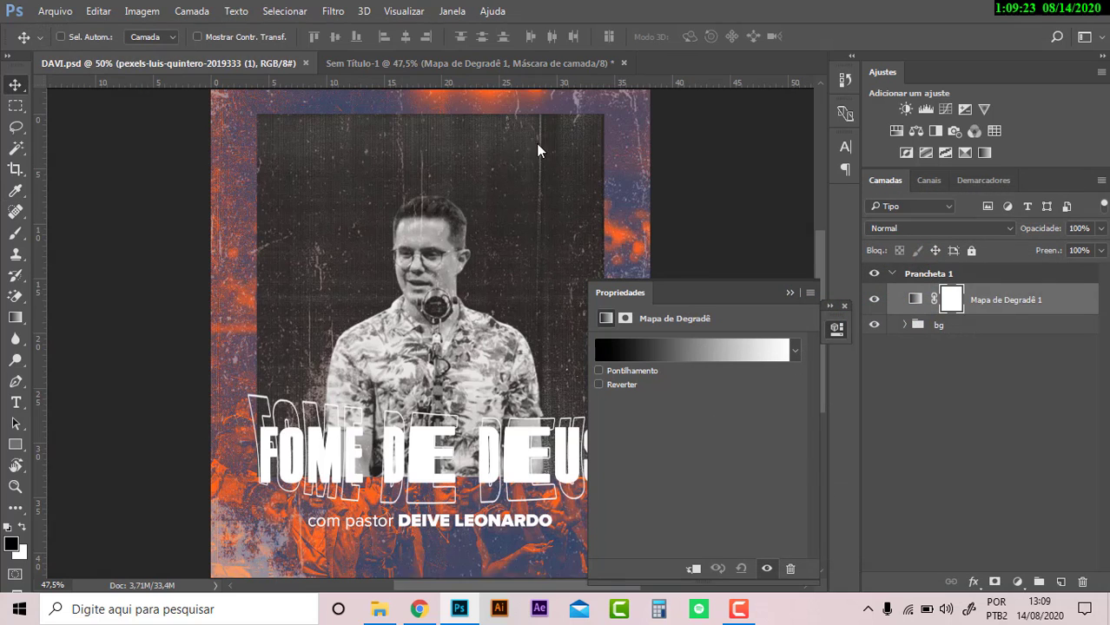
{"action": "left_click", "coordinate": [538, 150], "text": "ctrl"}
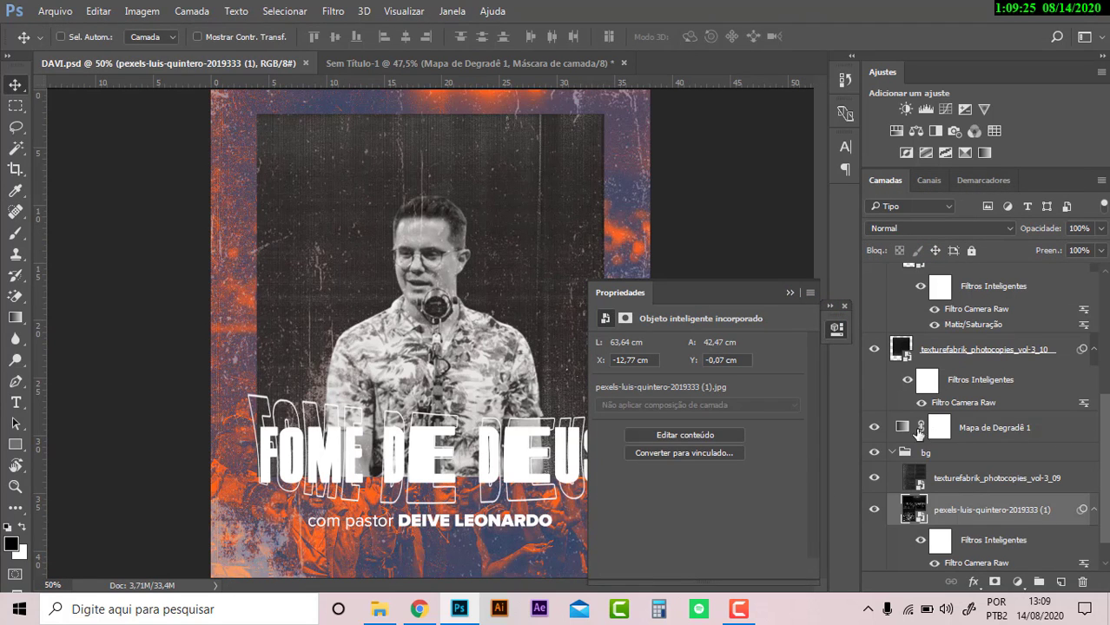
{"action": "left_click", "coordinate": [937, 429]}
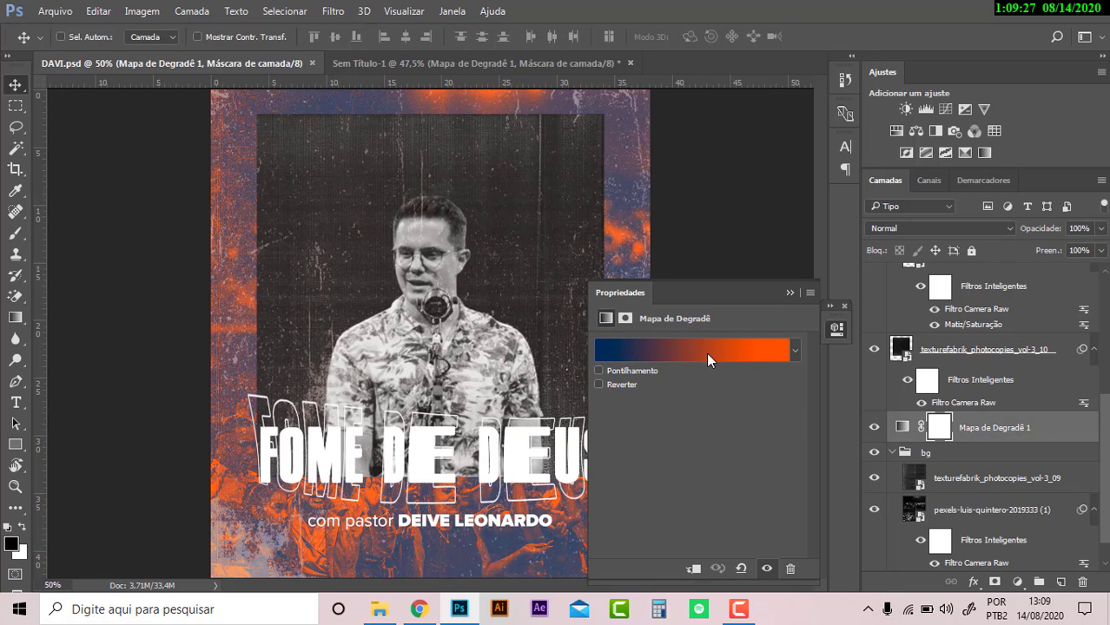
{"action": "left_click", "coordinate": [707, 352]}
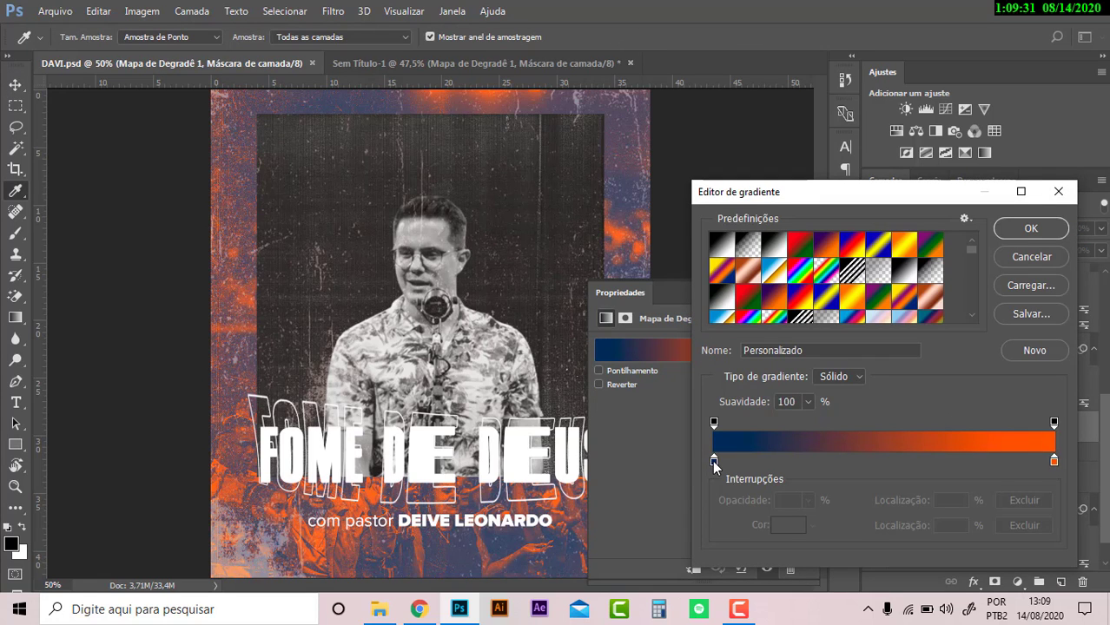
{"action": "left_click", "coordinate": [714, 461]}
{"action": "left_click", "coordinate": [778, 525]}
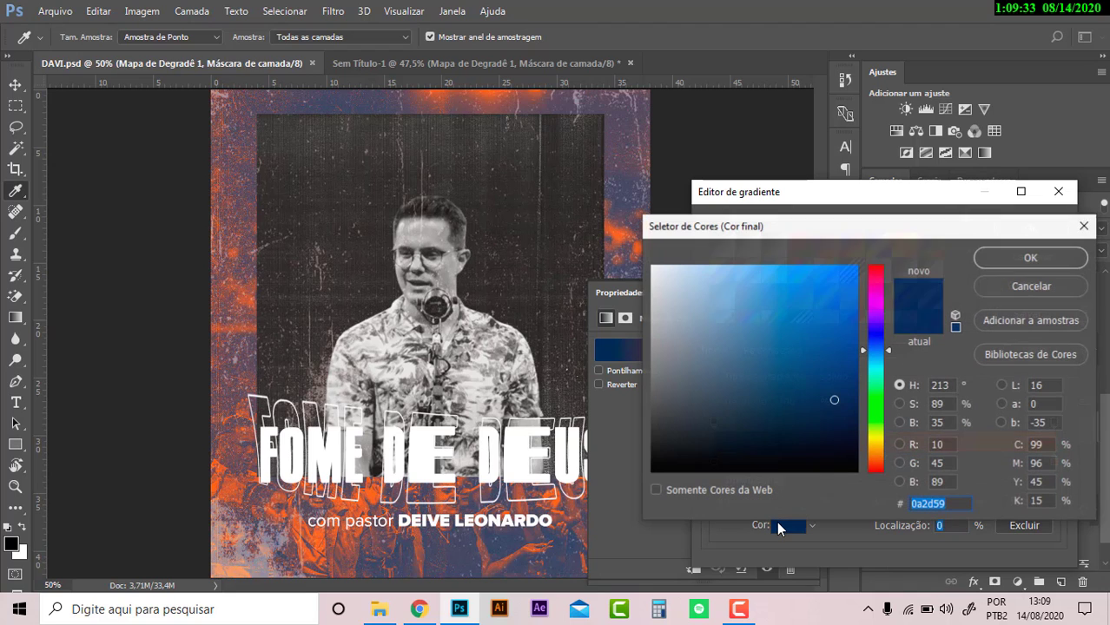
{"action": "left_click", "coordinate": [1046, 285]}
{"action": "left_click", "coordinate": [1028, 259]}
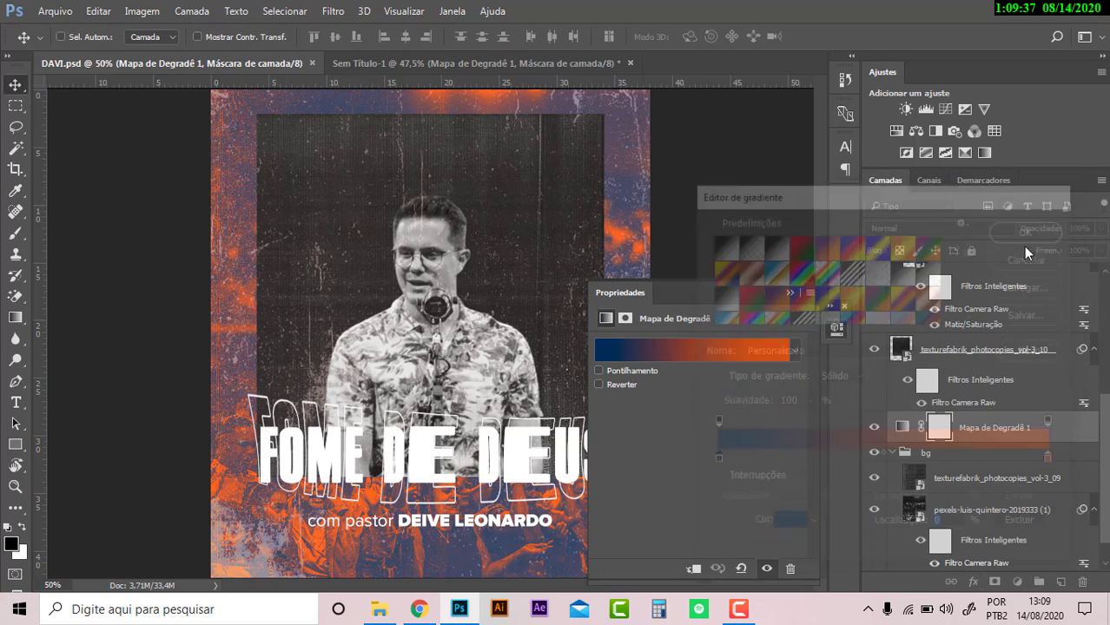
{"action": "left_click", "coordinate": [583, 65]}
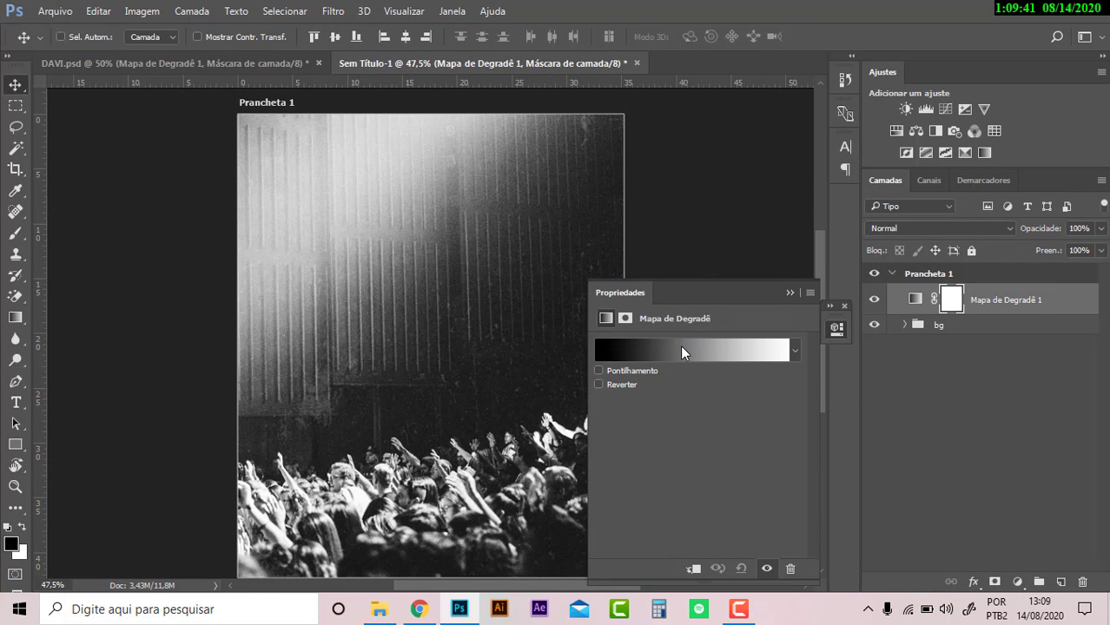
- Set the gradient map's shadow stop to navy #0a2d59
{"action": "left_click", "coordinate": [681, 351]}
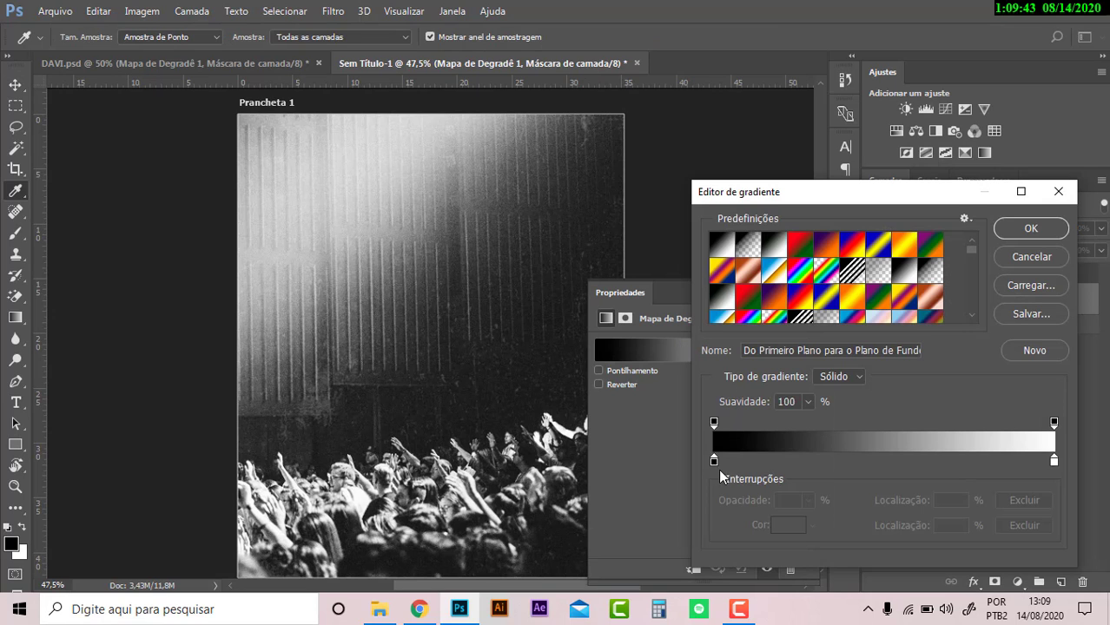
{"action": "left_click", "coordinate": [713, 459]}
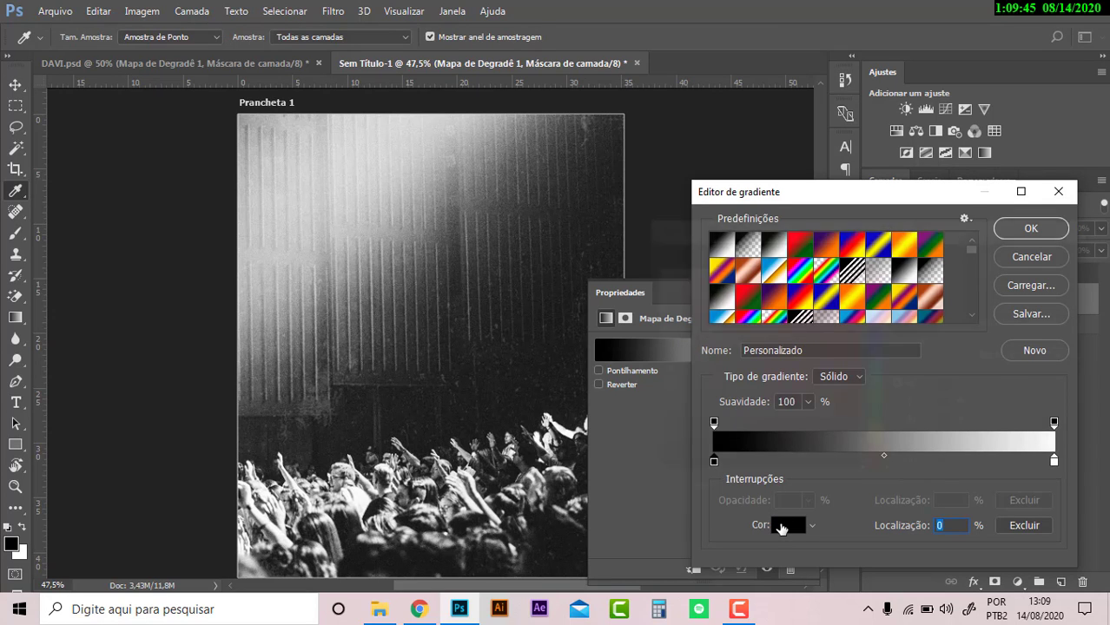
{"action": "left_click", "coordinate": [780, 525]}
{"action": "type", "text": "0a2d59"}
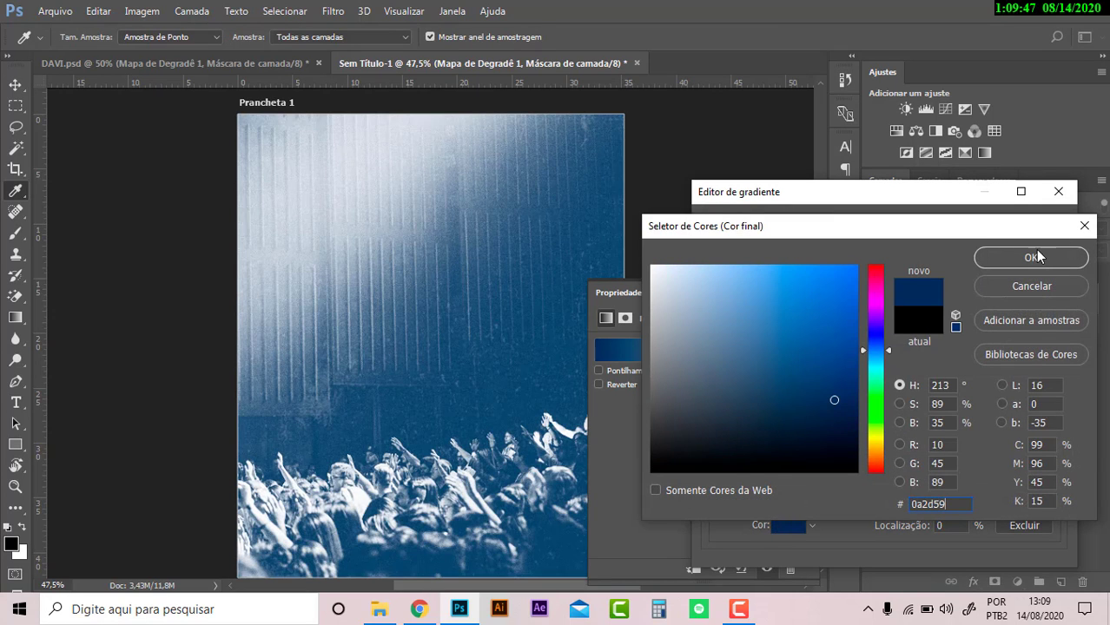
{"action": "left_click", "coordinate": [1036, 252]}
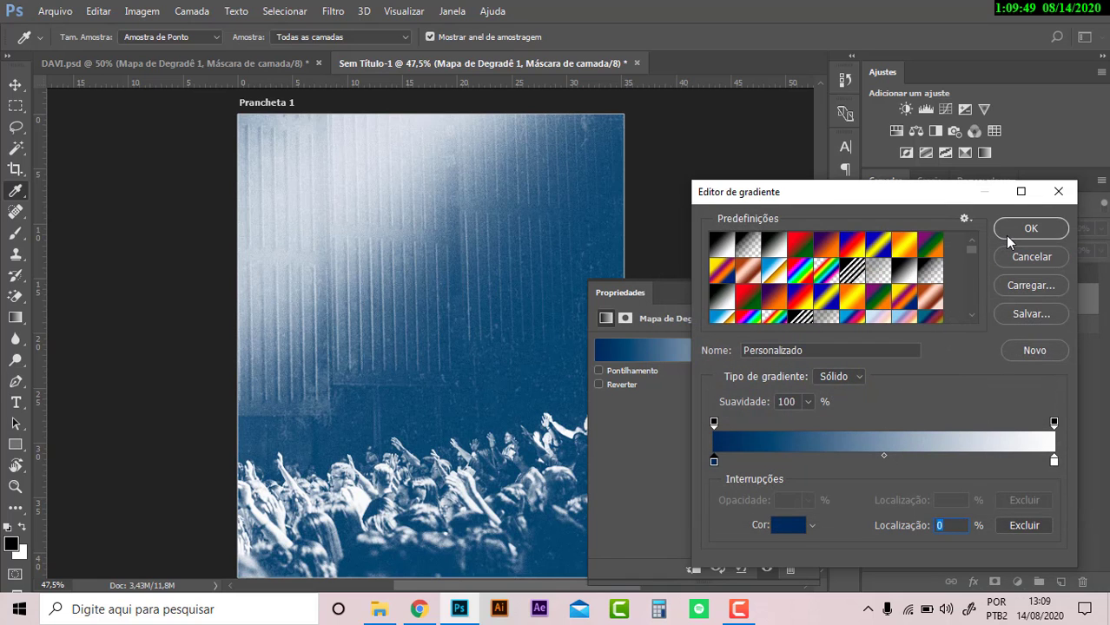
{"action": "left_click", "coordinate": [1008, 232]}
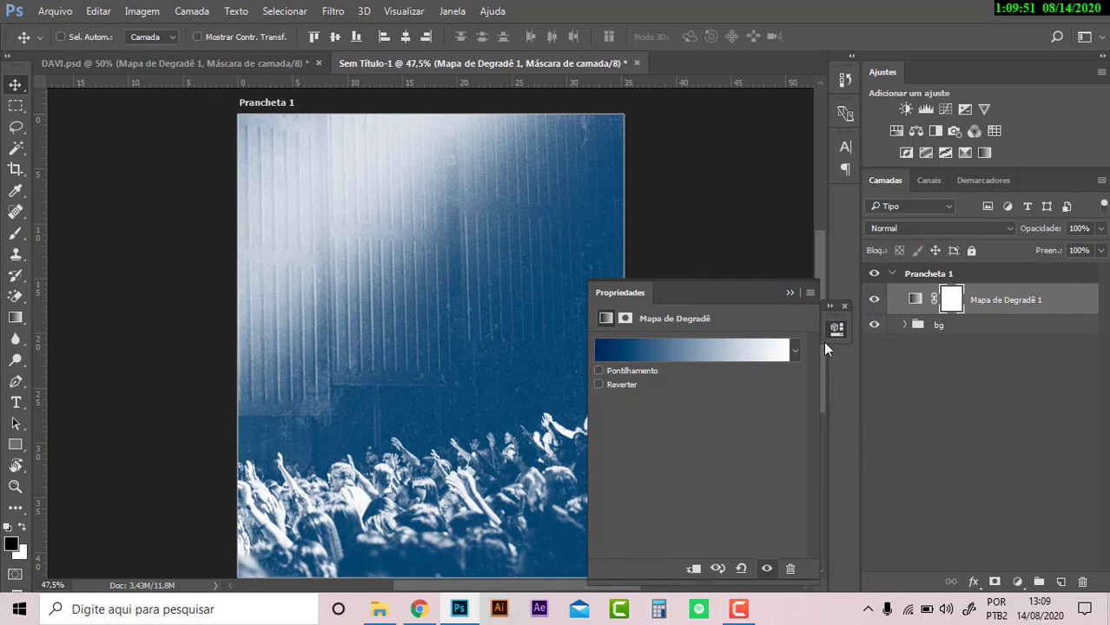
- Set the gradient map's highlight stop to bright orange fb7000
{"action": "left_click", "coordinate": [793, 350]}
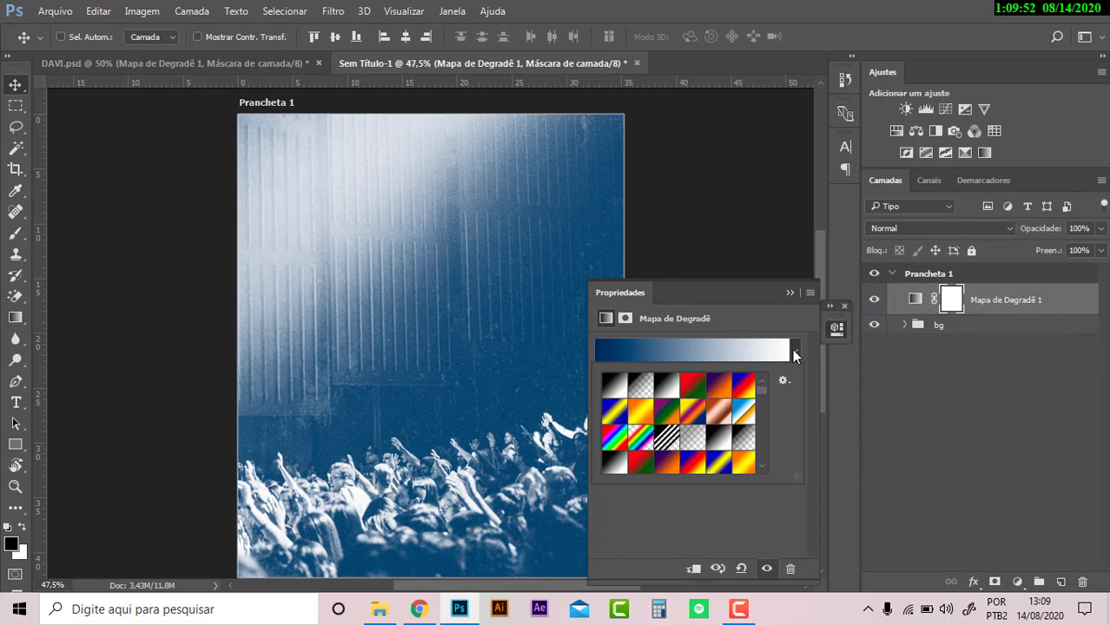
{"action": "left_click", "coordinate": [734, 349]}
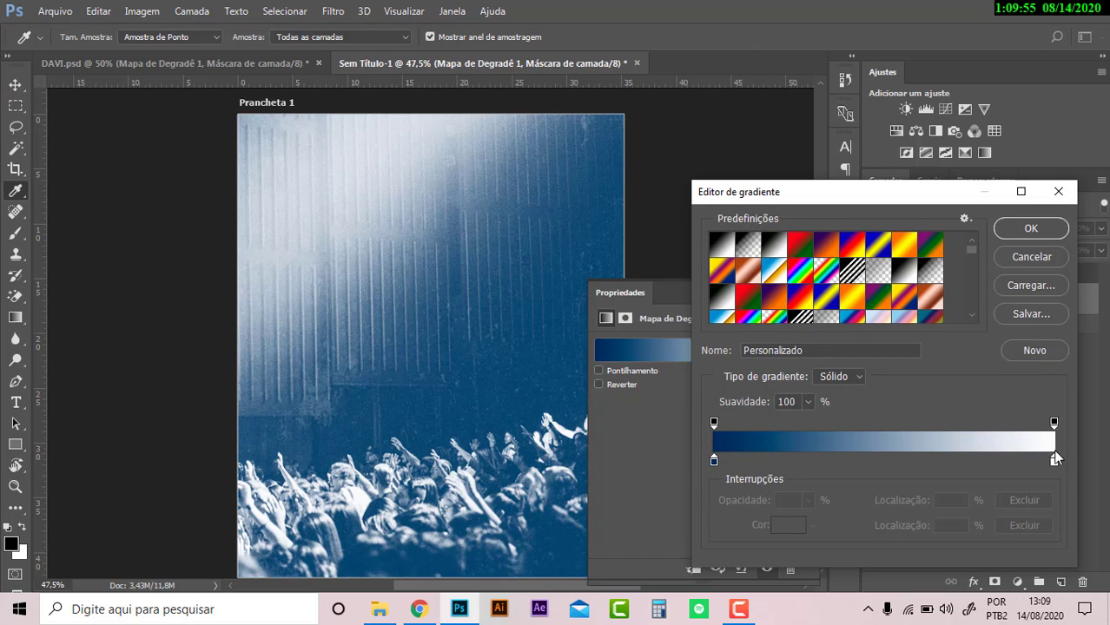
{"action": "left_click", "coordinate": [1054, 460]}
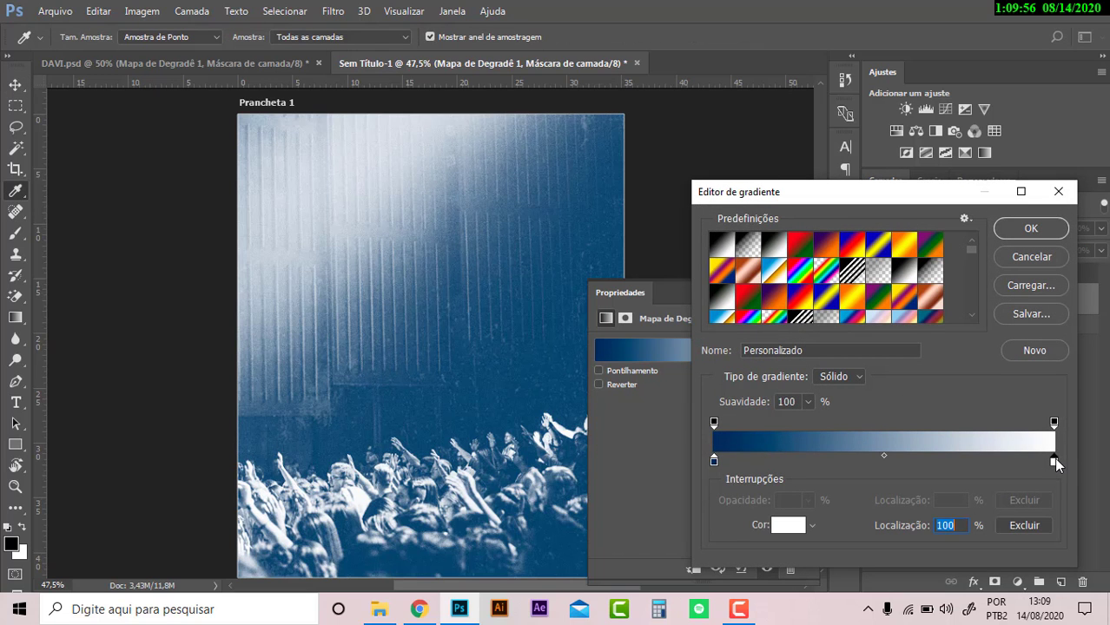
{"action": "left_click", "coordinate": [785, 524]}
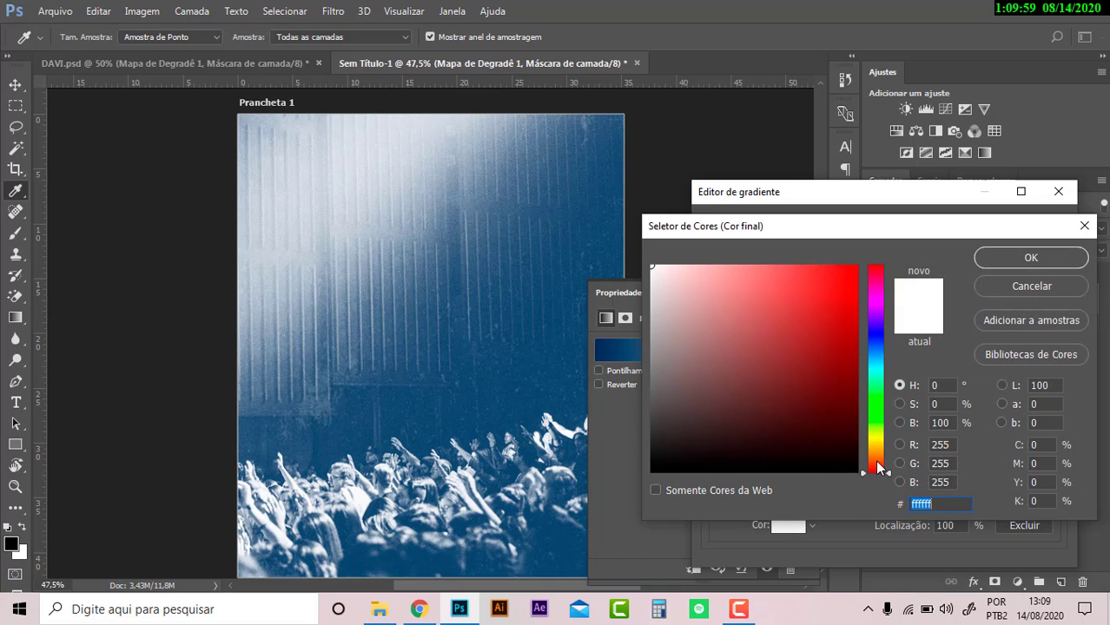
{"action": "left_click_drag", "start_coordinate": [877, 467], "coordinate": [878, 463]}
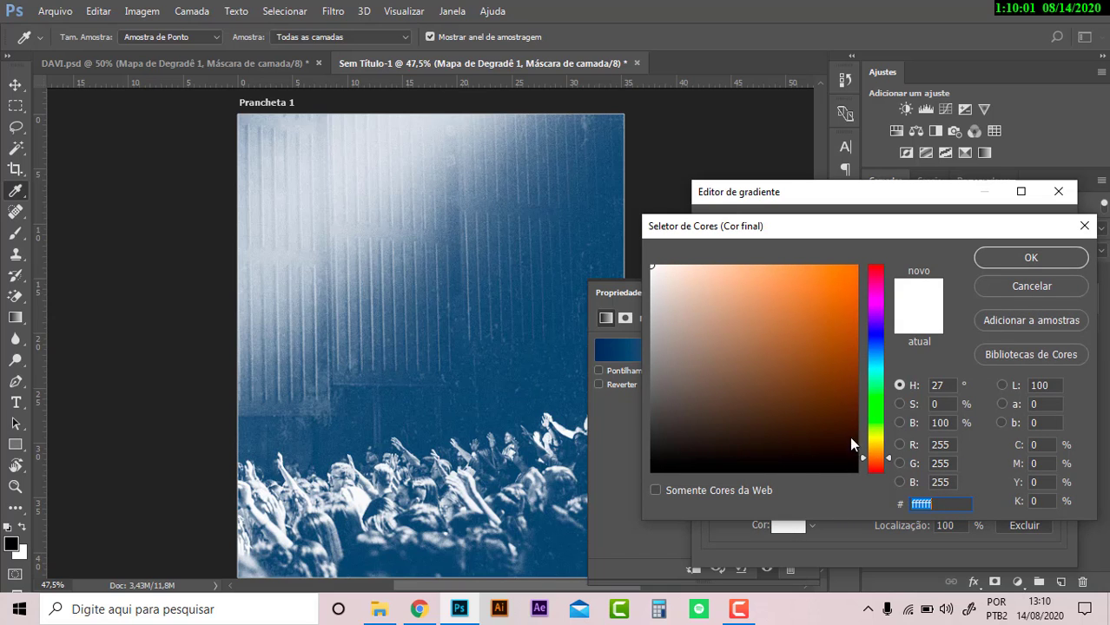
{"action": "left_click", "coordinate": [846, 360]}
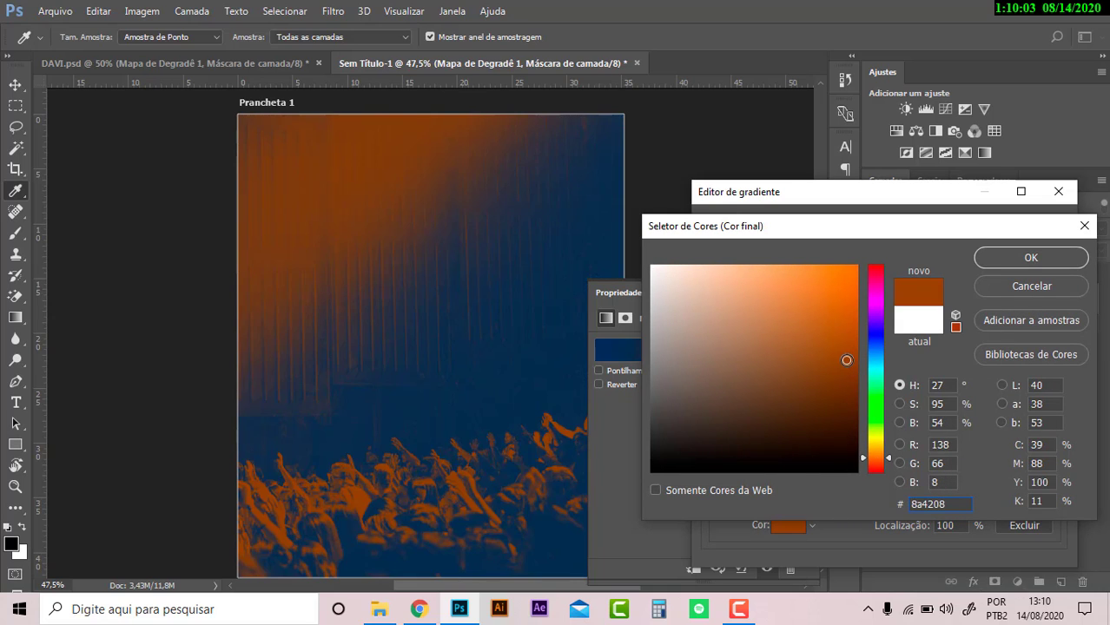
{"action": "mouse_move", "coordinate": [846, 360]}
{"action": "left_mouse_down"}
{"action": "mouse_move", "coordinate": [844, 370]}
{"action": "mouse_move", "coordinate": [864, 268]}
{"action": "left_mouse_up"}
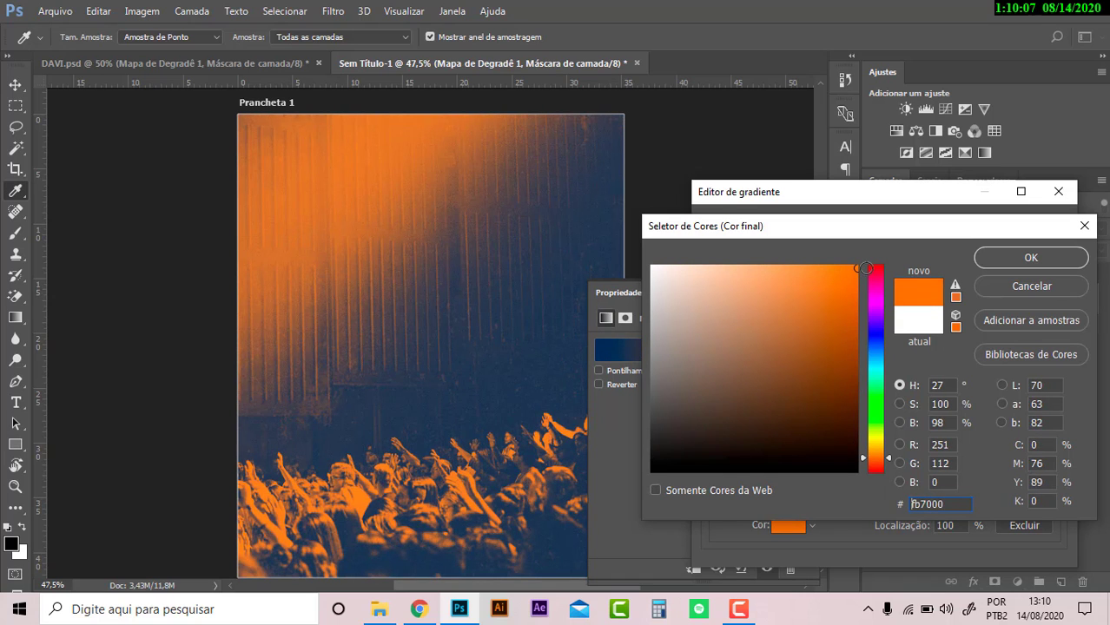
{"action": "left_click", "coordinate": [992, 256]}
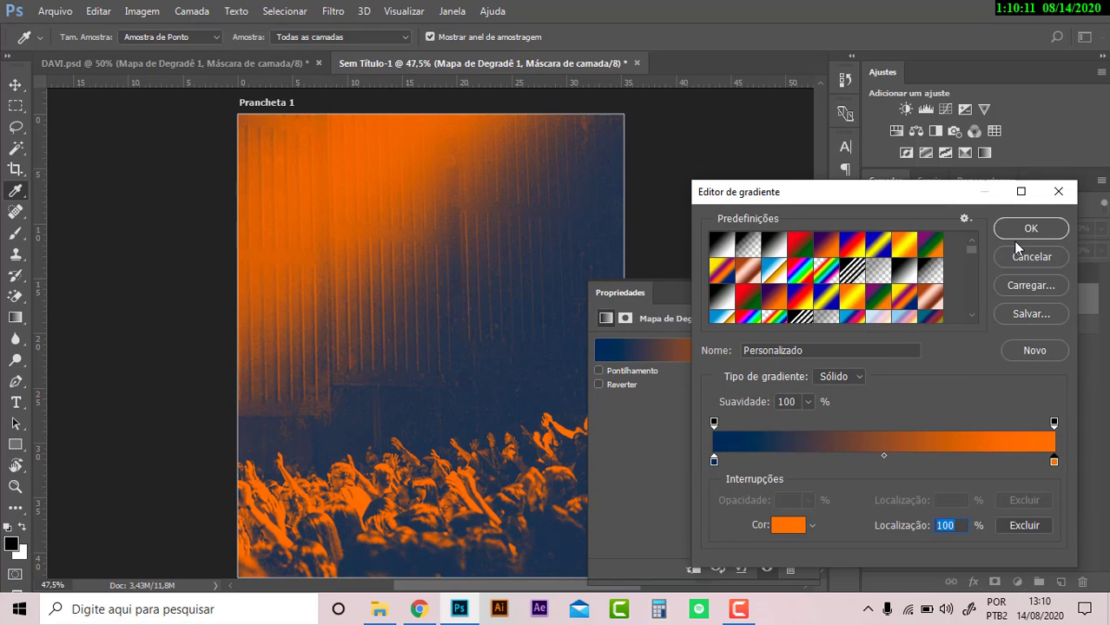
{"action": "left_click", "coordinate": [1025, 231]}
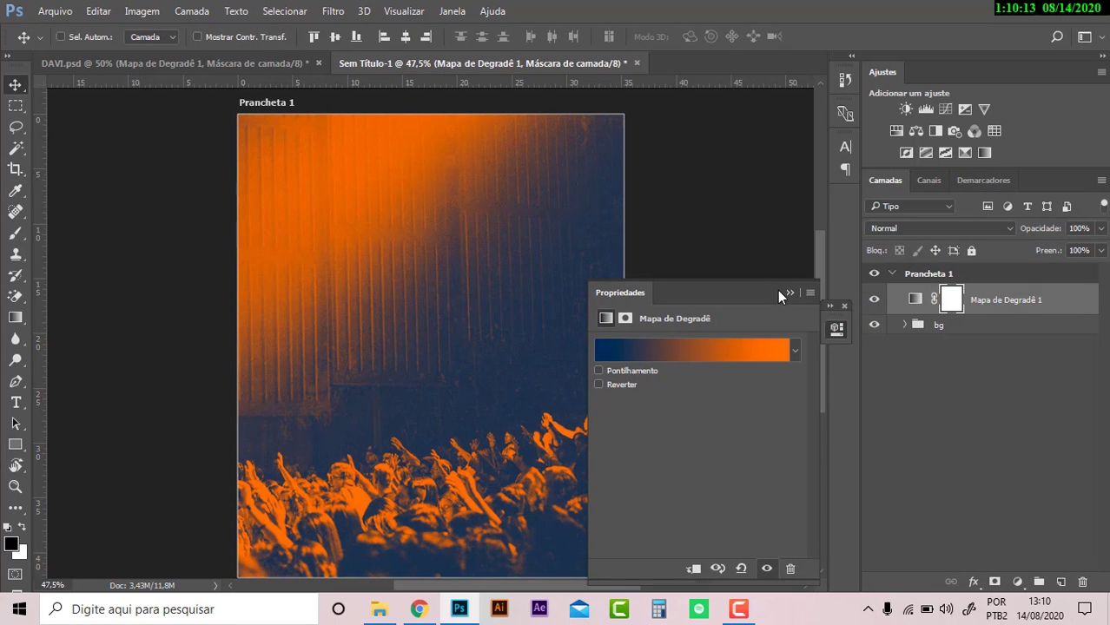
{"action": "left_click", "coordinate": [789, 294]}
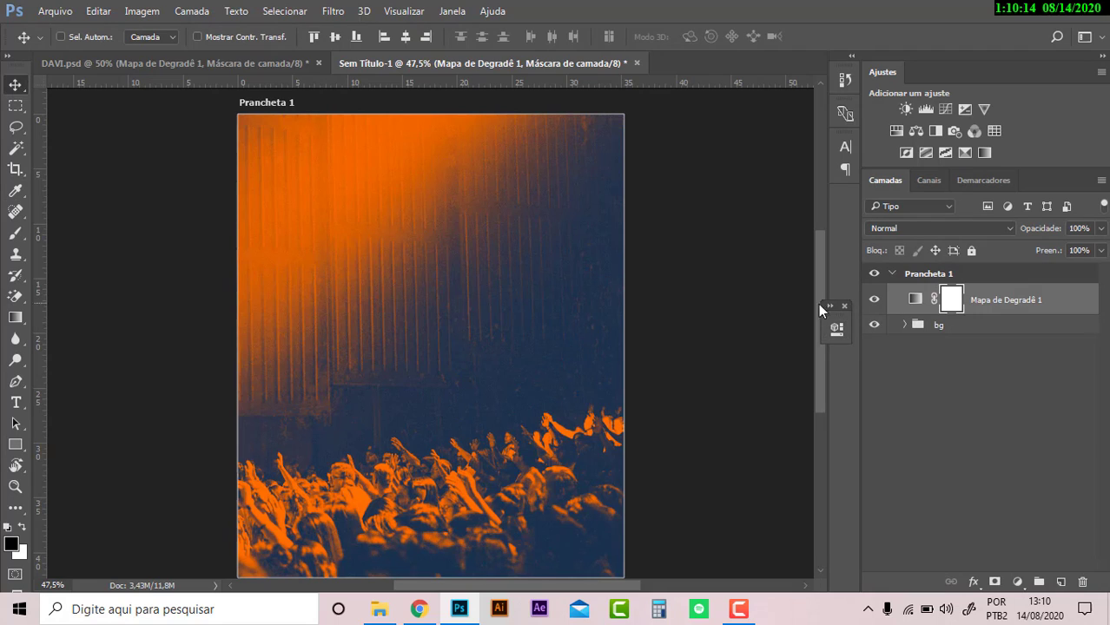
{"action": "left_click", "coordinate": [915, 302]}
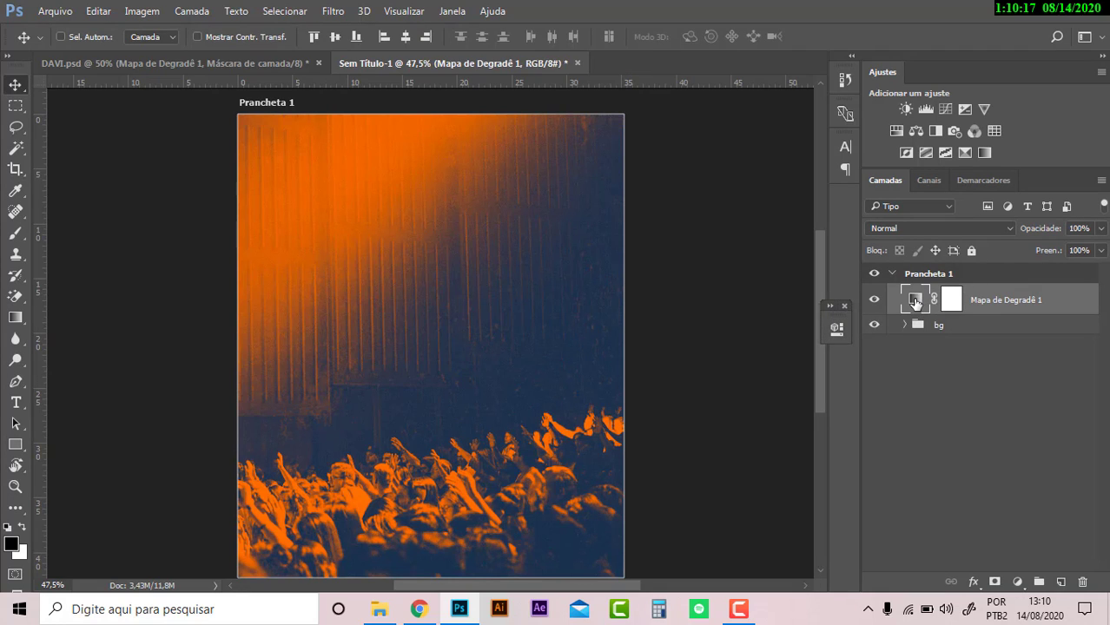
{"action": "left_click", "coordinate": [844, 306]}
{"action": "left_click", "coordinate": [231, 56]}
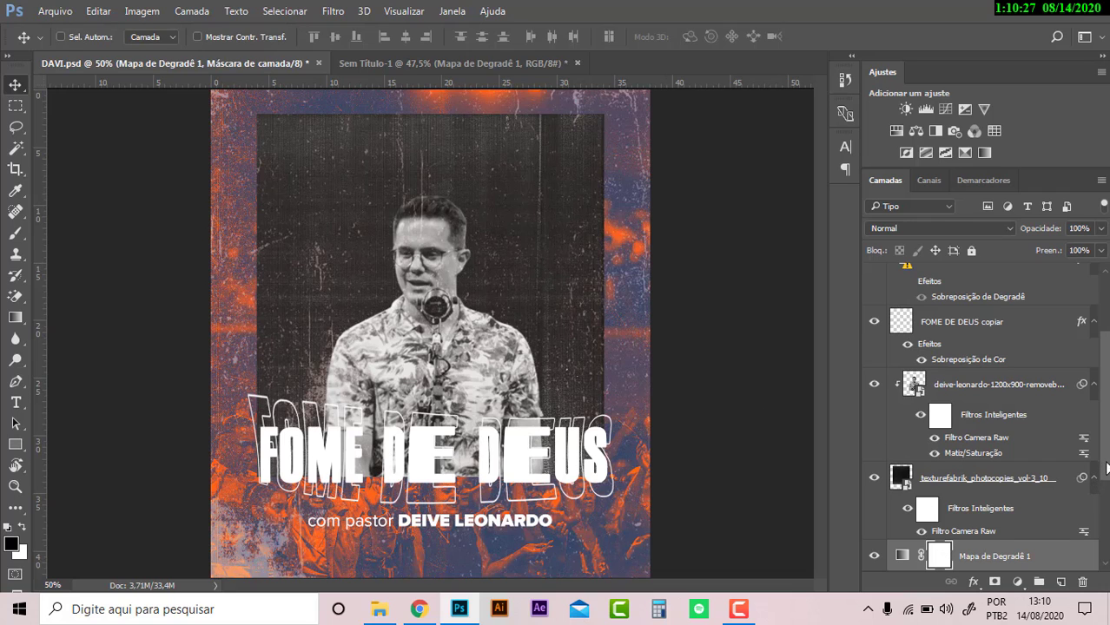
{"action": "scroll", "coordinate": [1106, 545], "scroll_direction": "down", "scroll_amount": 1}
{"action": "scroll", "coordinate": [1107, 545], "scroll_direction": "down", "scroll_amount": 2}
{"action": "scroll", "coordinate": [1106, 545], "scroll_direction": "down", "scroll_amount": 2}
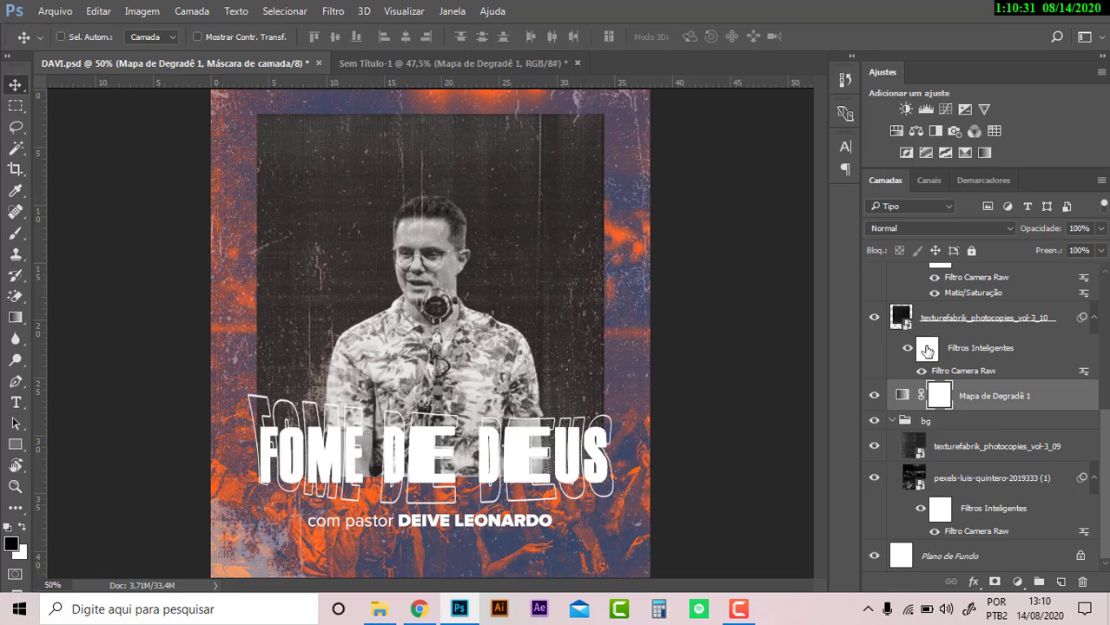
{"action": "left_click", "coordinate": [960, 446]}
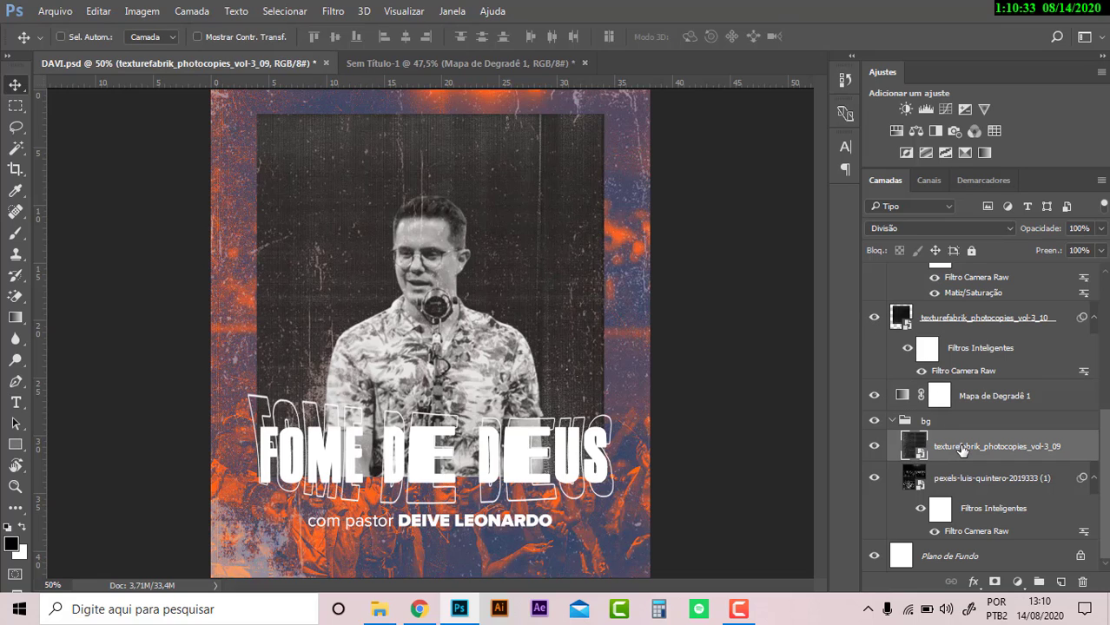
{"action": "left_click", "coordinate": [437, 60]}
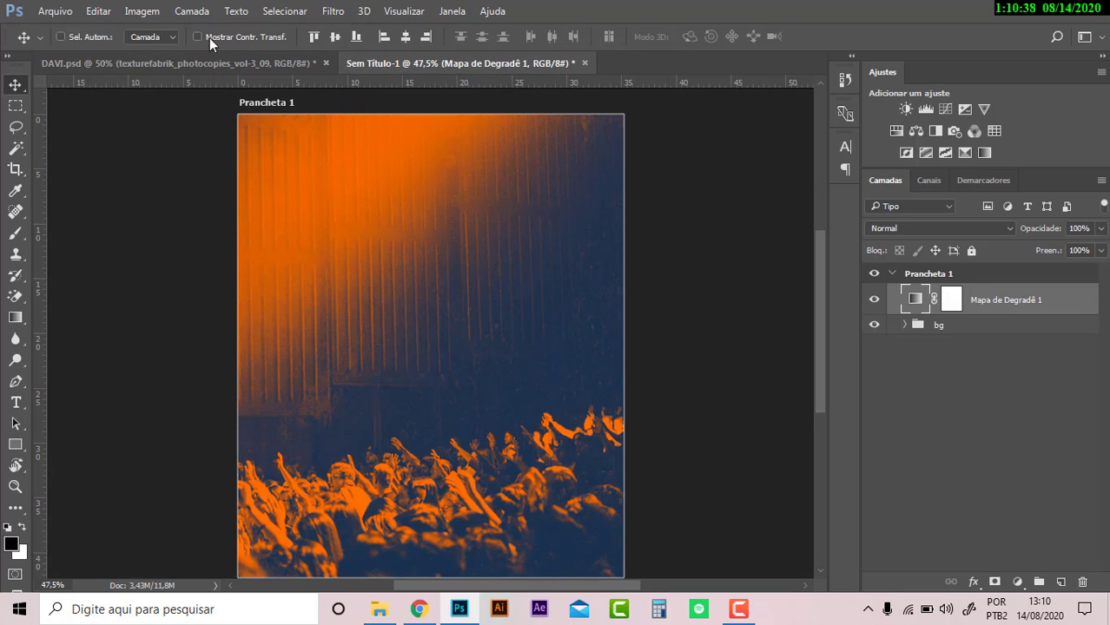
- Dismiss the accidentally opened Save As dialog
{"action": "left_click", "coordinate": [55, 10]}
{"action": "left_click", "coordinate": [117, 177]}
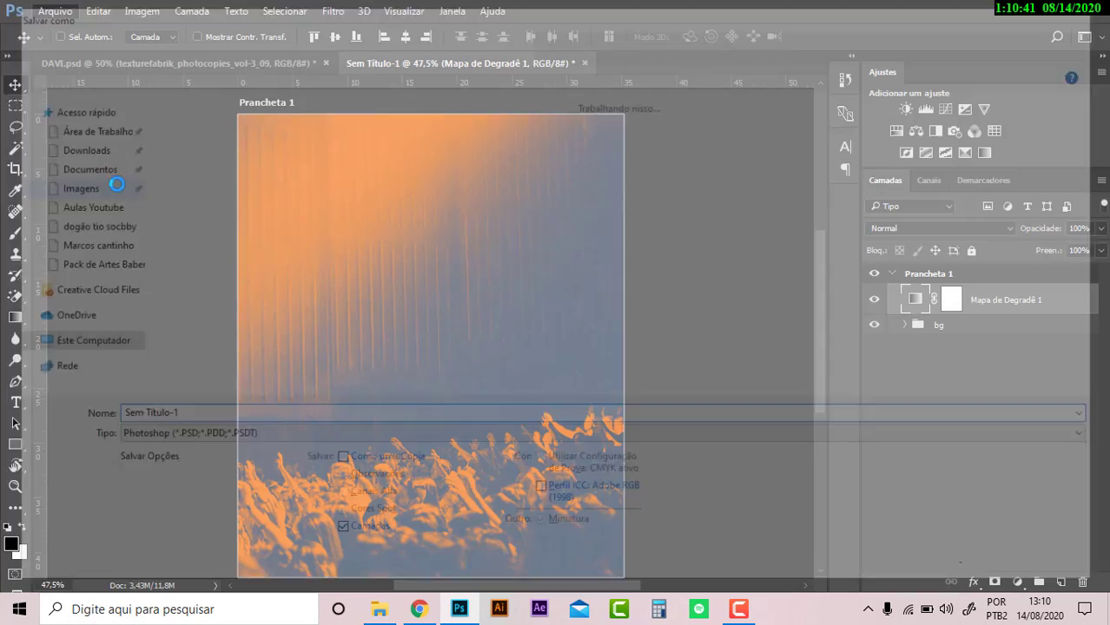
{"action": "key", "text": "Escape"}
- Insert the pngtree grunge texture, cancel its placement, and reopen the Place Embedded picker
{"action": "left_click", "coordinate": [55, 10]}
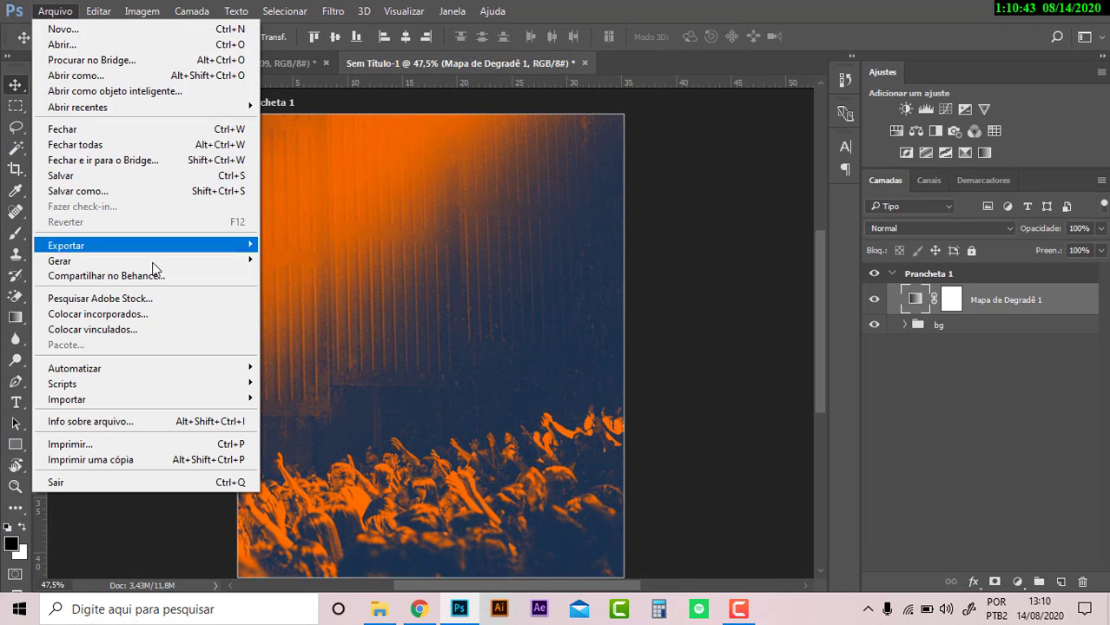
{"action": "left_click", "coordinate": [165, 316]}
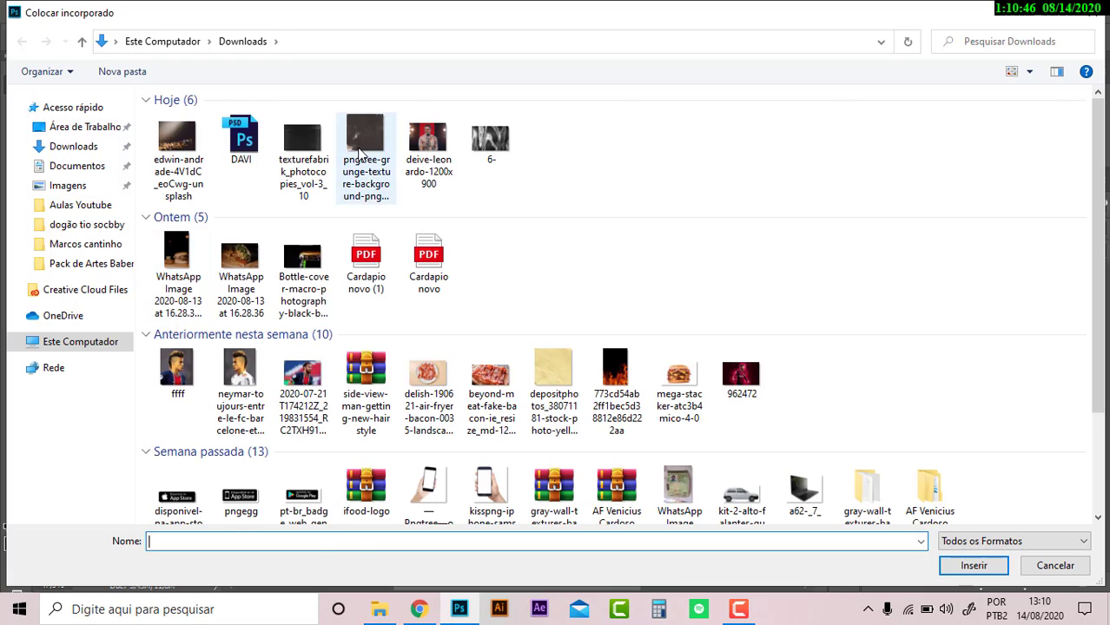
{"action": "left_click", "coordinate": [365, 156]}
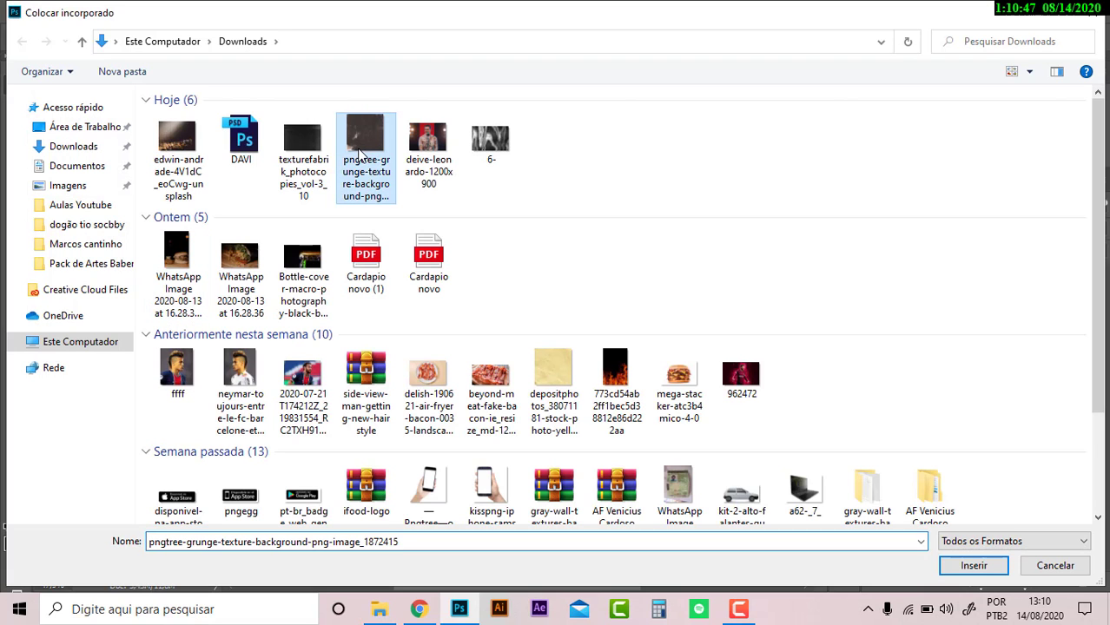
{"action": "left_click", "coordinate": [974, 566]}
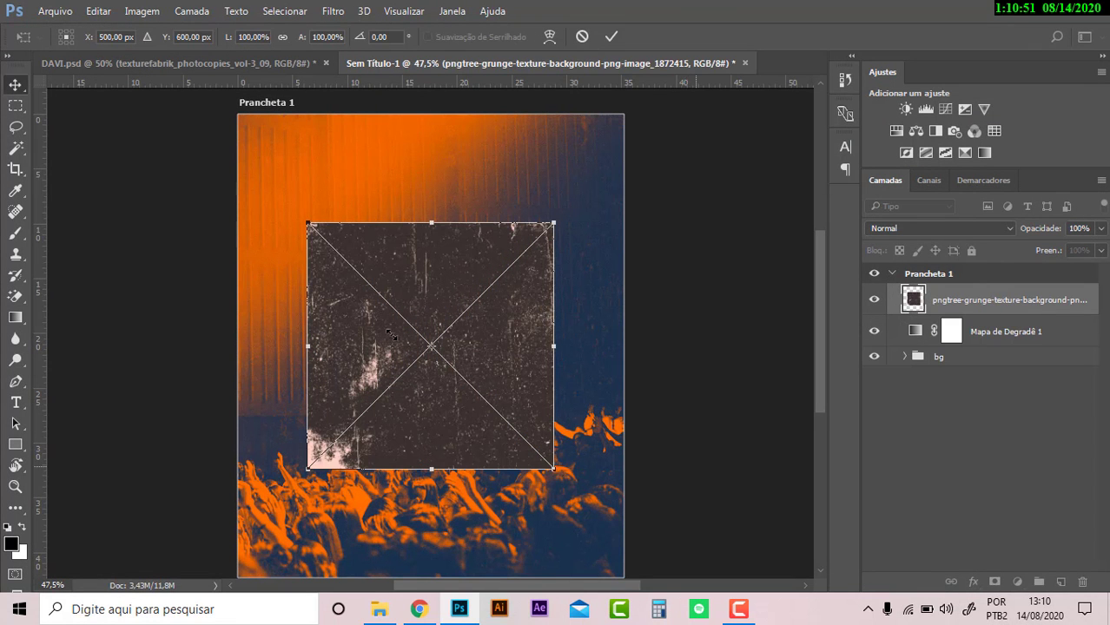
{"action": "key", "text": "Escape"}
{"action": "left_click", "coordinate": [54, 11]}
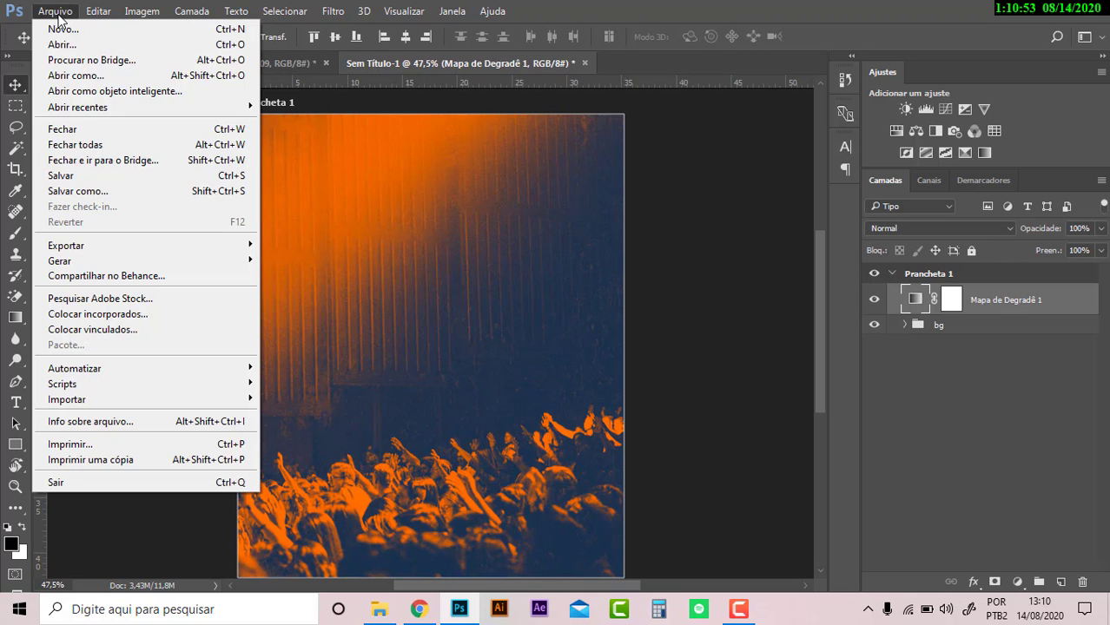
{"action": "left_click", "coordinate": [126, 316]}
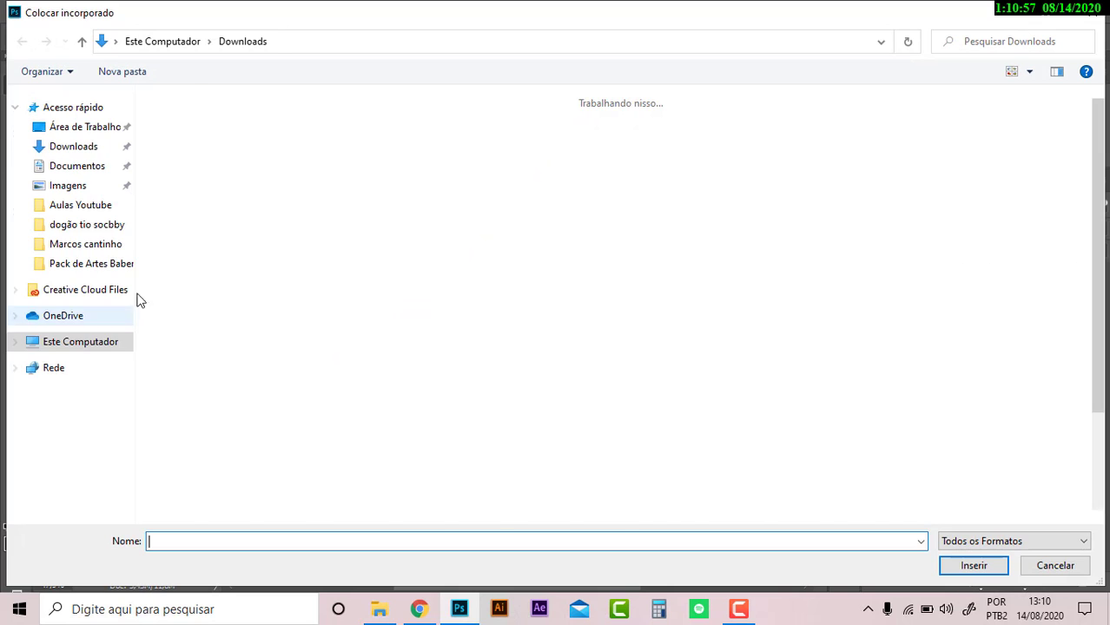
- Place the texturefabrik_photocopies_vol-3_10 texture as a wide upright rectangle, scaled to 24.06% × 33.28%
{"action": "double_click", "coordinate": [291, 144]}
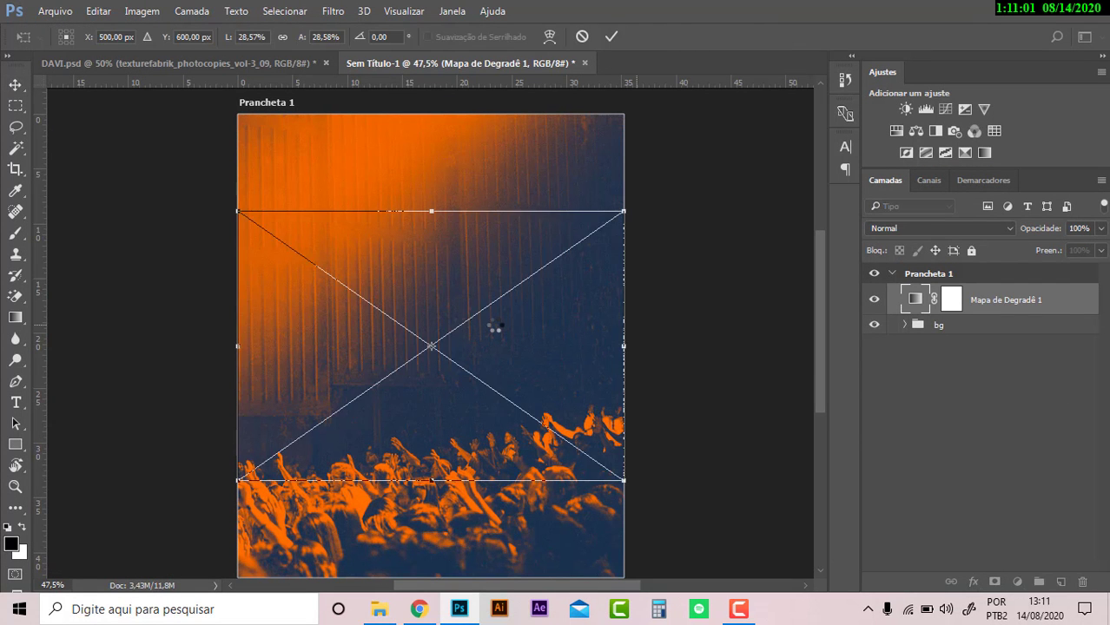
{"action": "mouse_move", "coordinate": [624, 481]}
{"action": "left_mouse_down"}
{"action": "mouse_move", "coordinate": [595, 461]}
{"action": "mouse_move", "coordinate": [356, 445]}
{"action": "left_mouse_up"}
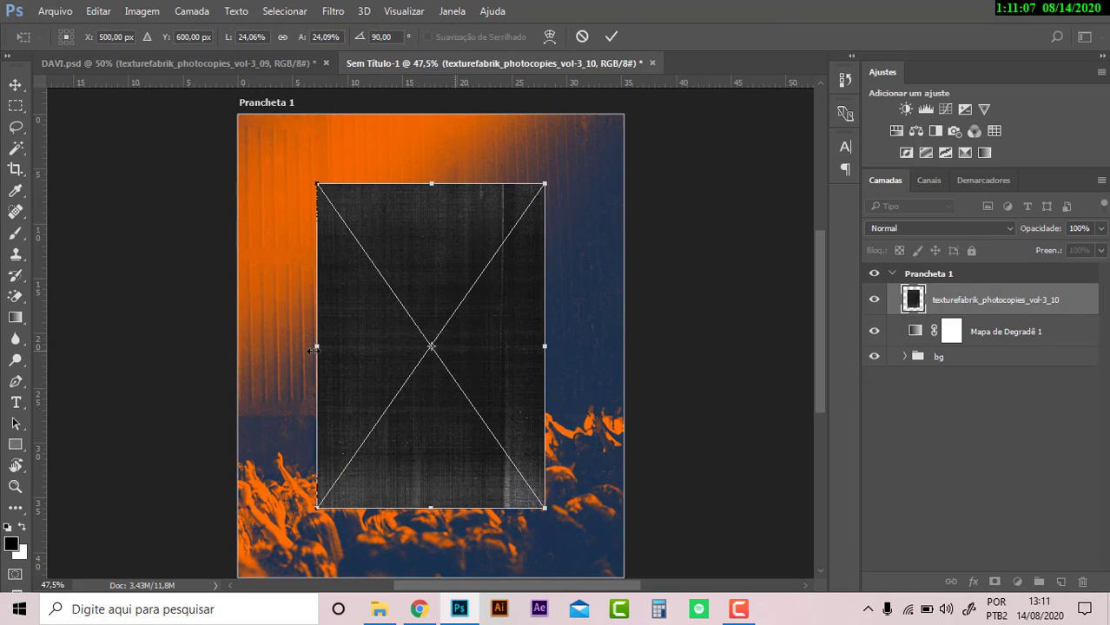
{"action": "left_click_drag", "start_coordinate": [308, 350], "coordinate": [268, 348]}
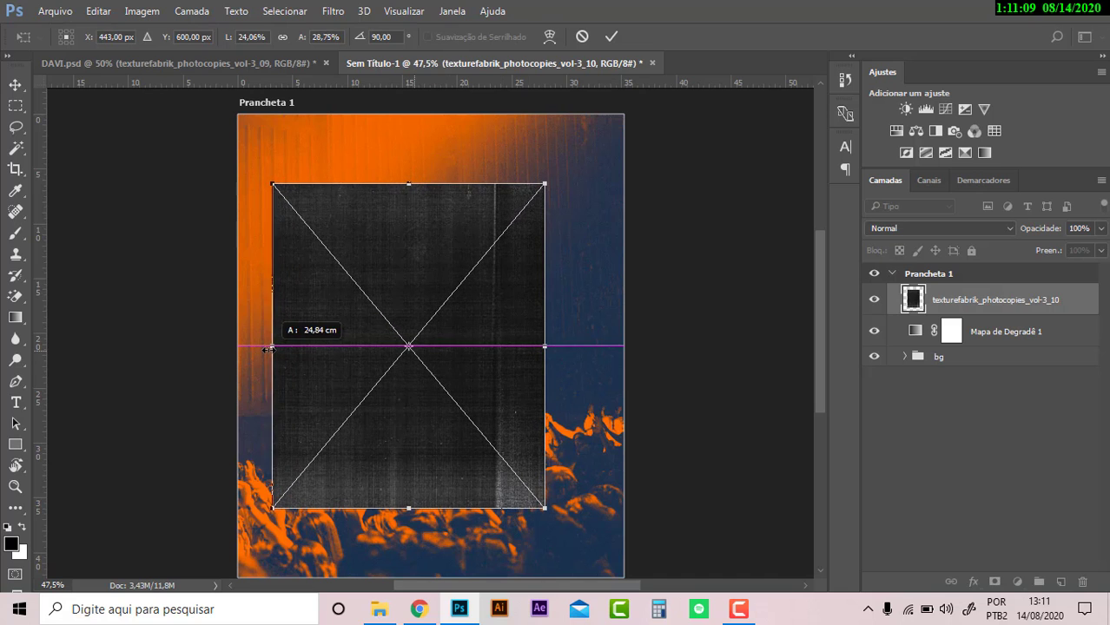
{"action": "left_click_drag", "start_coordinate": [554, 348], "coordinate": [597, 351]}
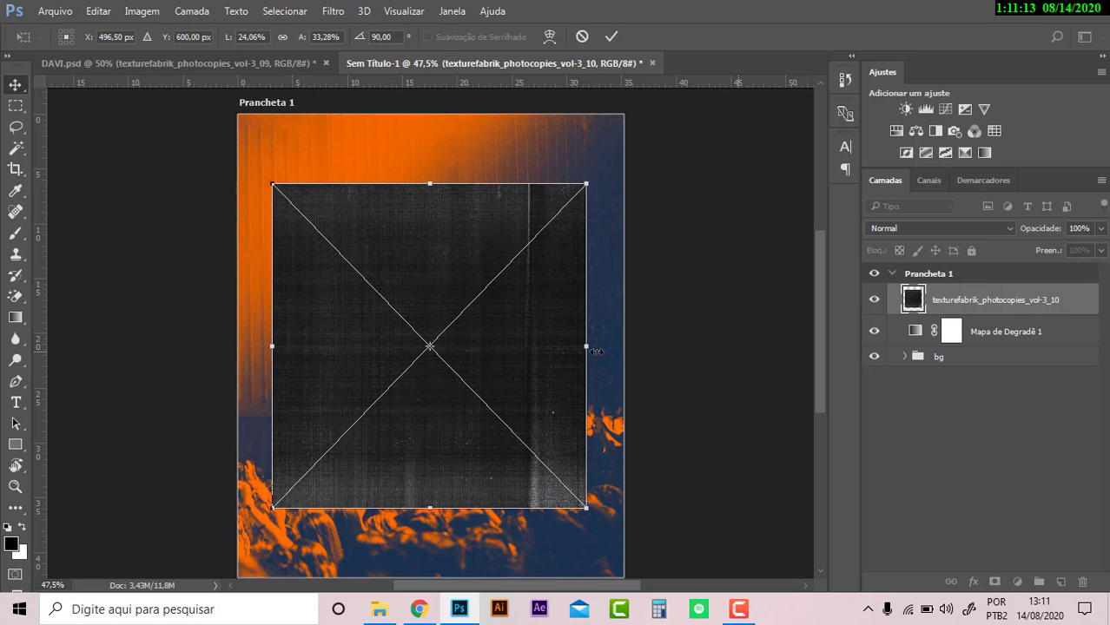
{"action": "key", "text": "Return"}
{"action": "key", "text": "ctrl+t"}
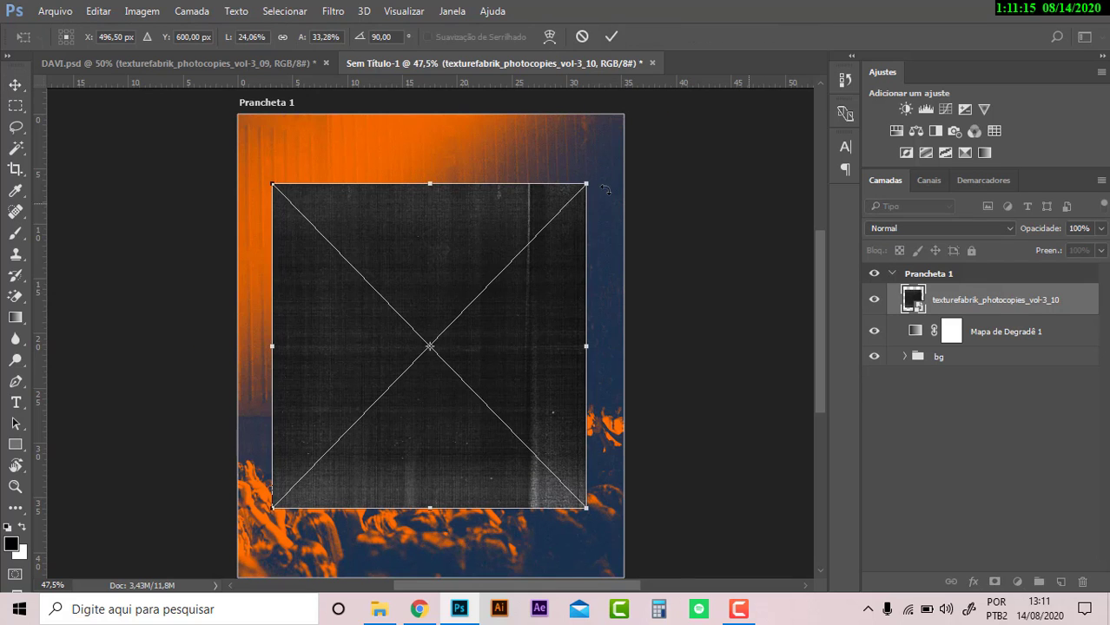
{"action": "left_click_drag", "start_coordinate": [601, 180], "coordinate": [606, 190]}
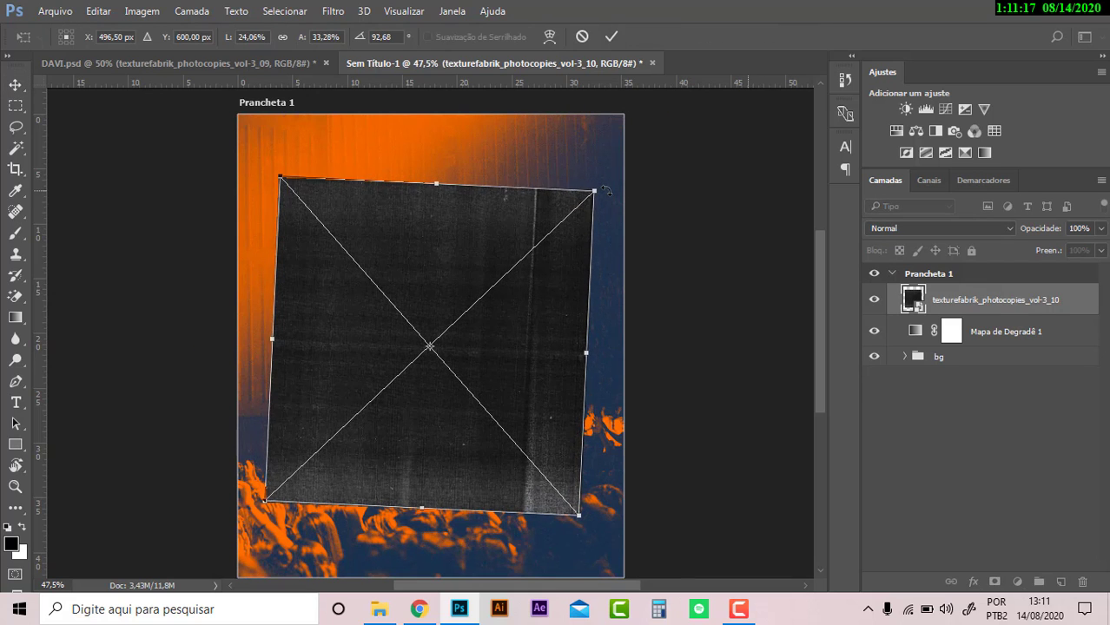
{"action": "key", "text": "Escape"}
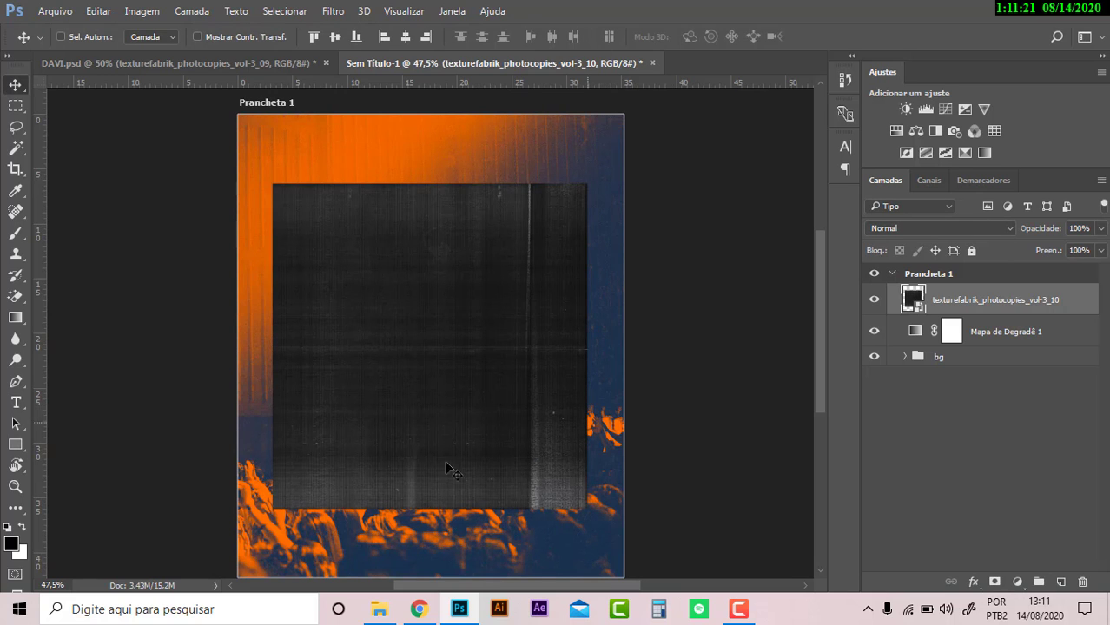
- In Chrome, search 'tirar fundo' in a new tab and open remove.bg
{"action": "left_click", "coordinate": [422, 608]}
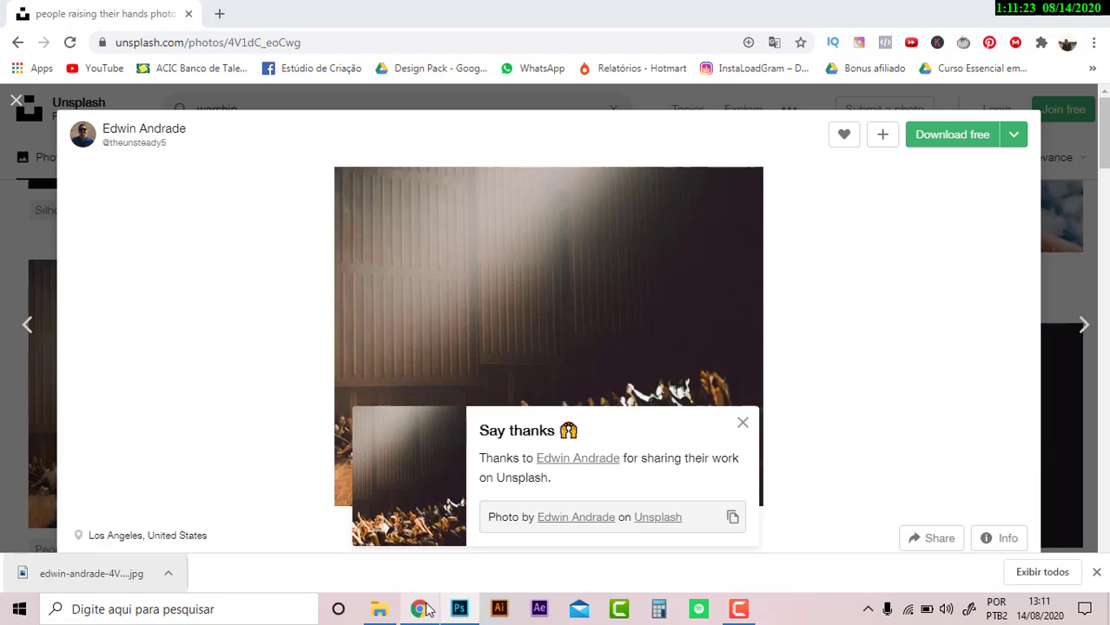
{"action": "left_click", "coordinate": [220, 14]}
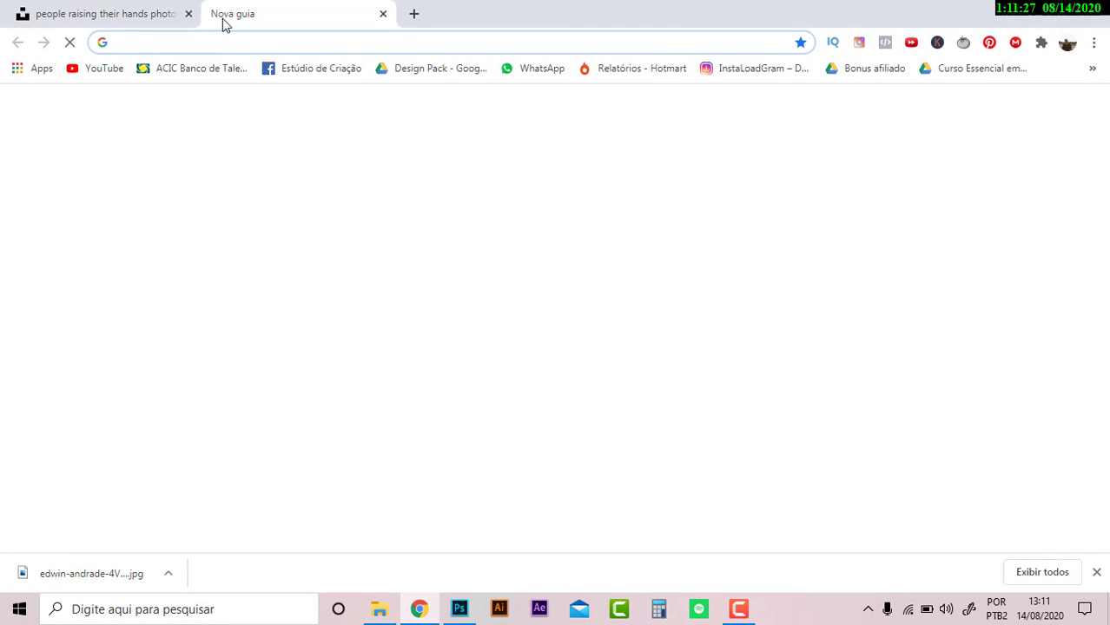
{"action": "type", "text": "recor"}
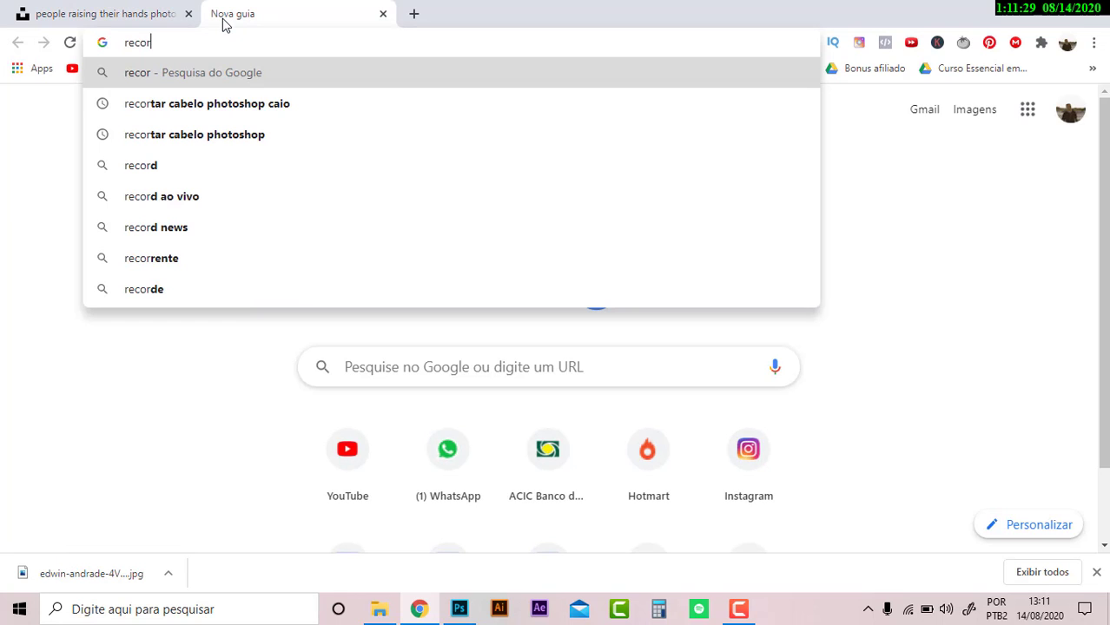
{"action": "key", "text": "BackSpace"}
{"action": "key", "text": "BackSpace"}
{"action": "key", "text": "BackSpace"}
{"action": "key", "text": "BackSpace"}
{"action": "key", "text": "BackSpace"}
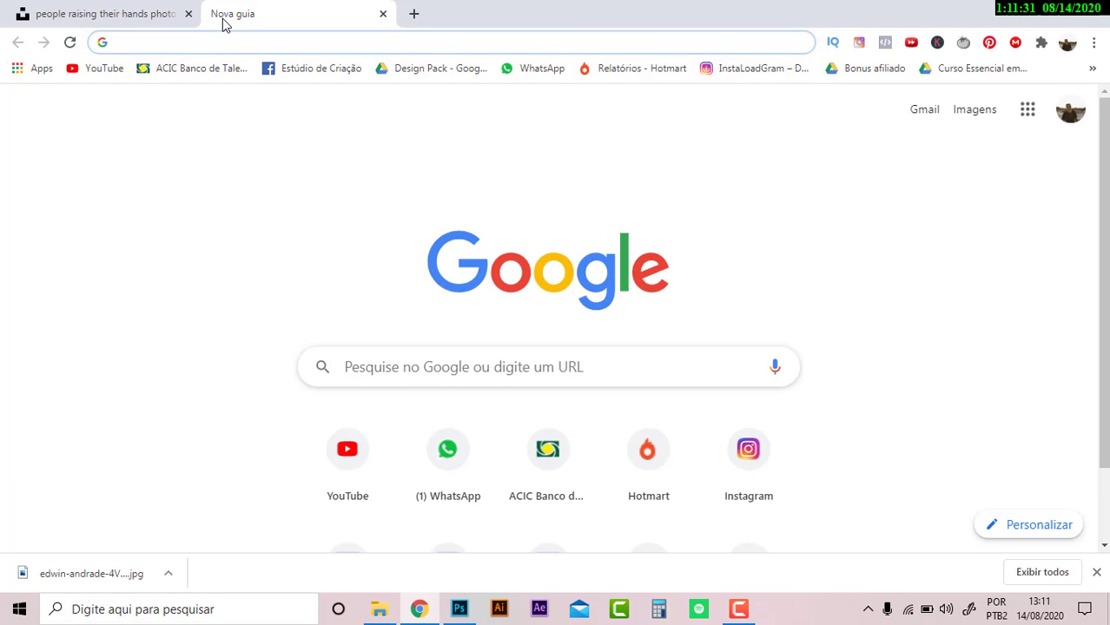
{"action": "type", "text": "tirar"}
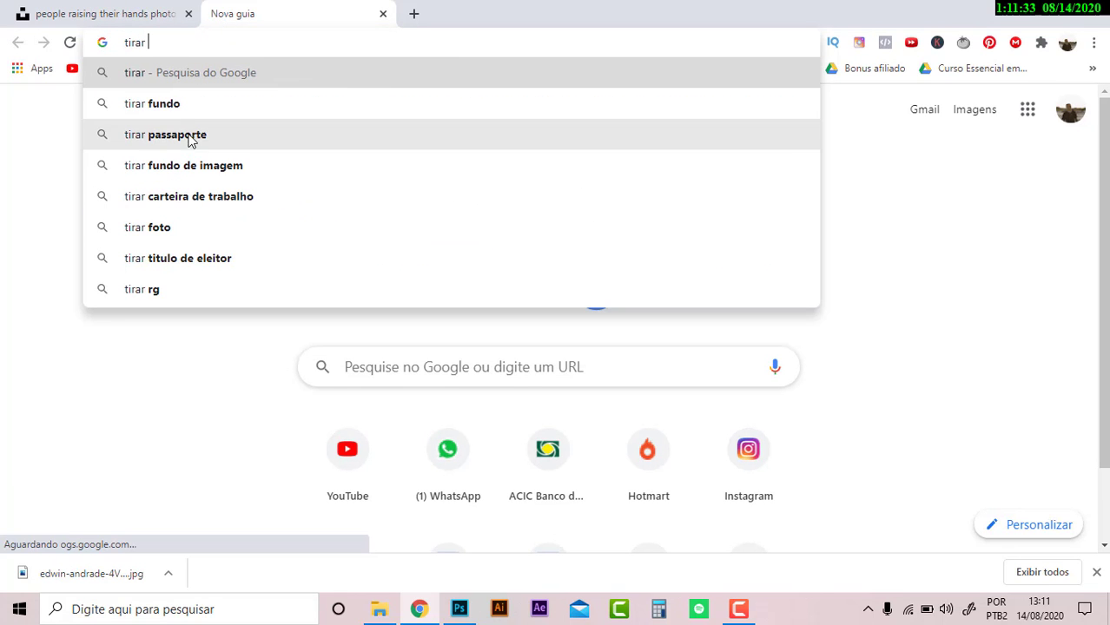
{"action": "left_click", "coordinate": [212, 115]}
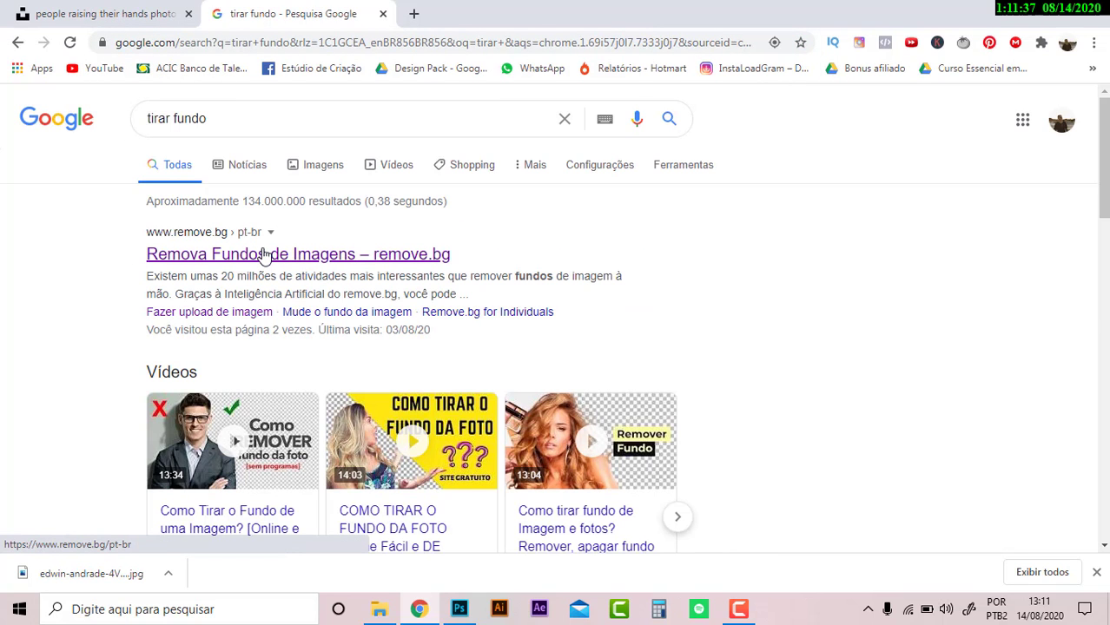
{"action": "left_click", "coordinate": [265, 253]}
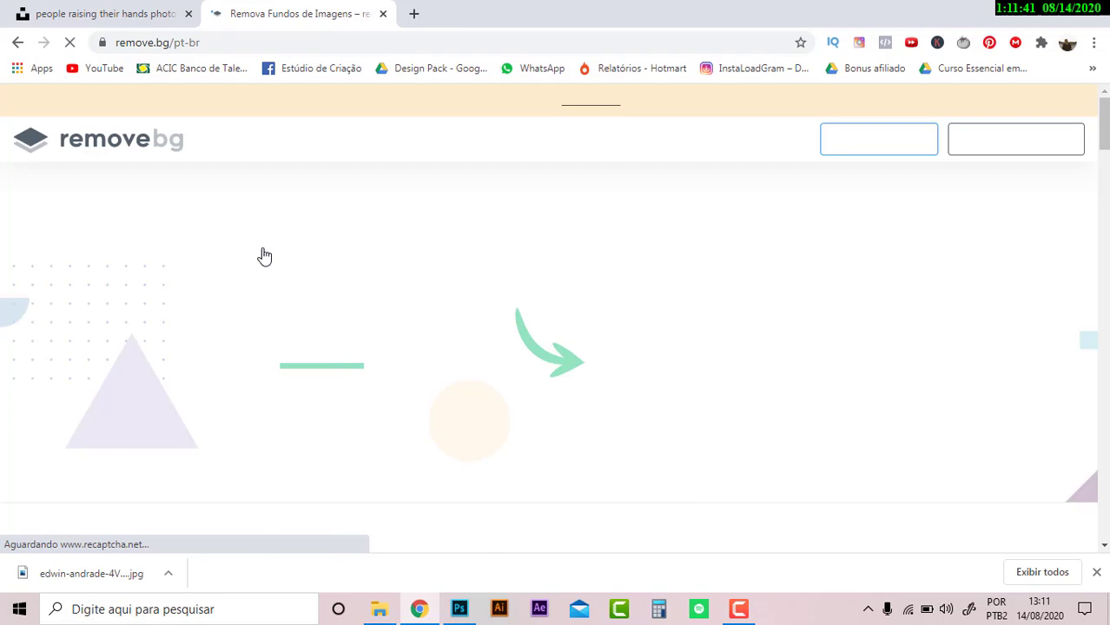
- Upload the pastor photo from Downloads, download the cutout, and drag it into the poster
{"action": "left_click", "coordinate": [775, 466]}
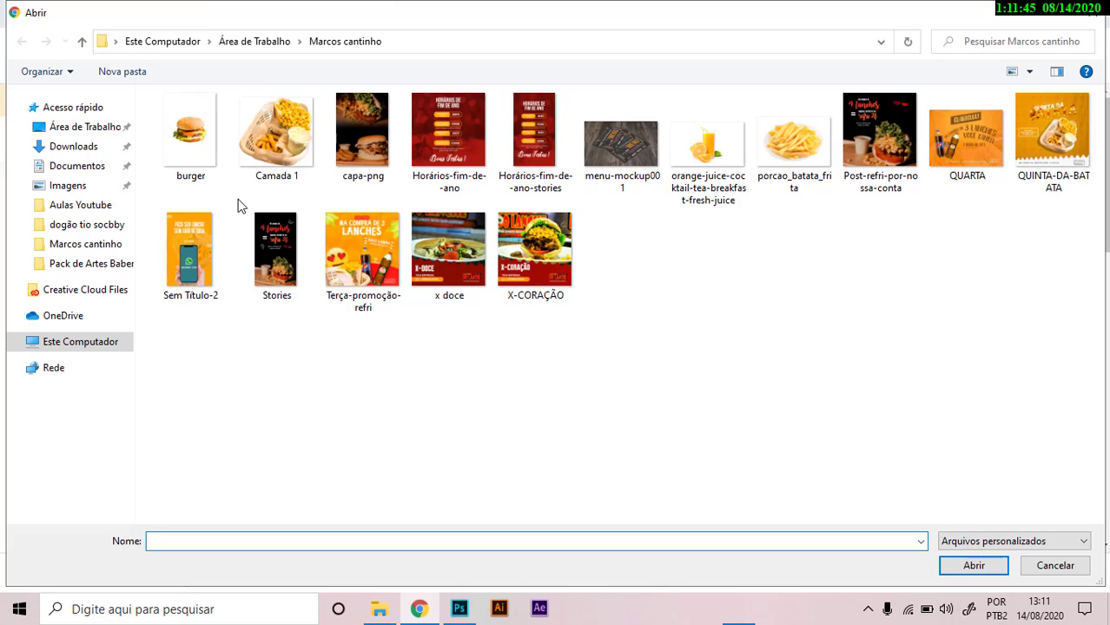
{"action": "left_click", "coordinate": [79, 150]}
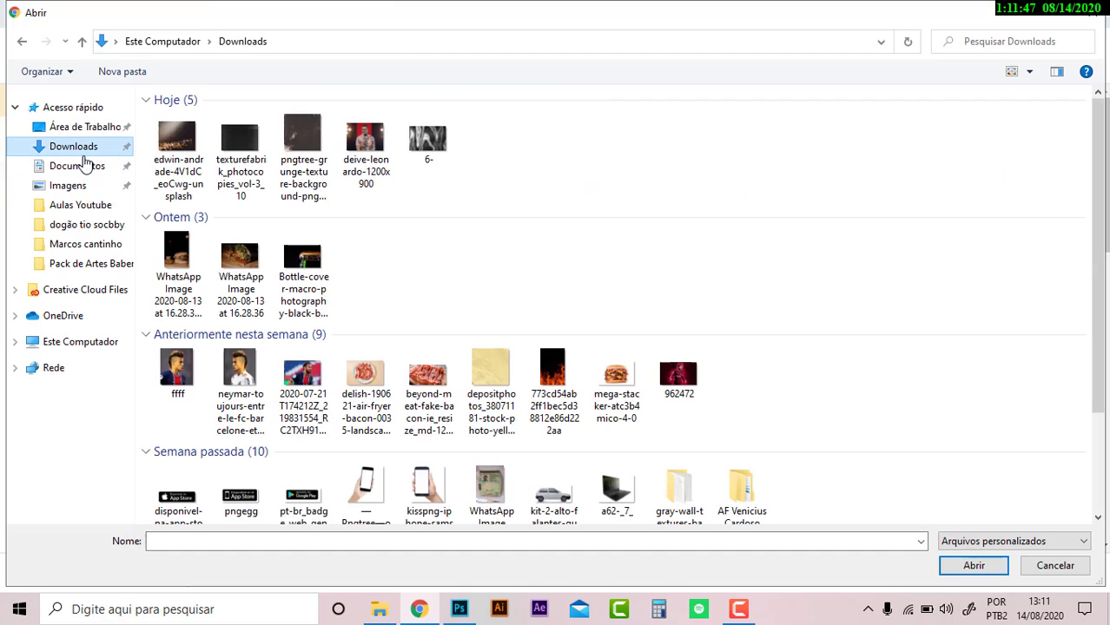
{"action": "left_click", "coordinate": [377, 170]}
{"action": "double_click", "coordinate": [378, 169]}
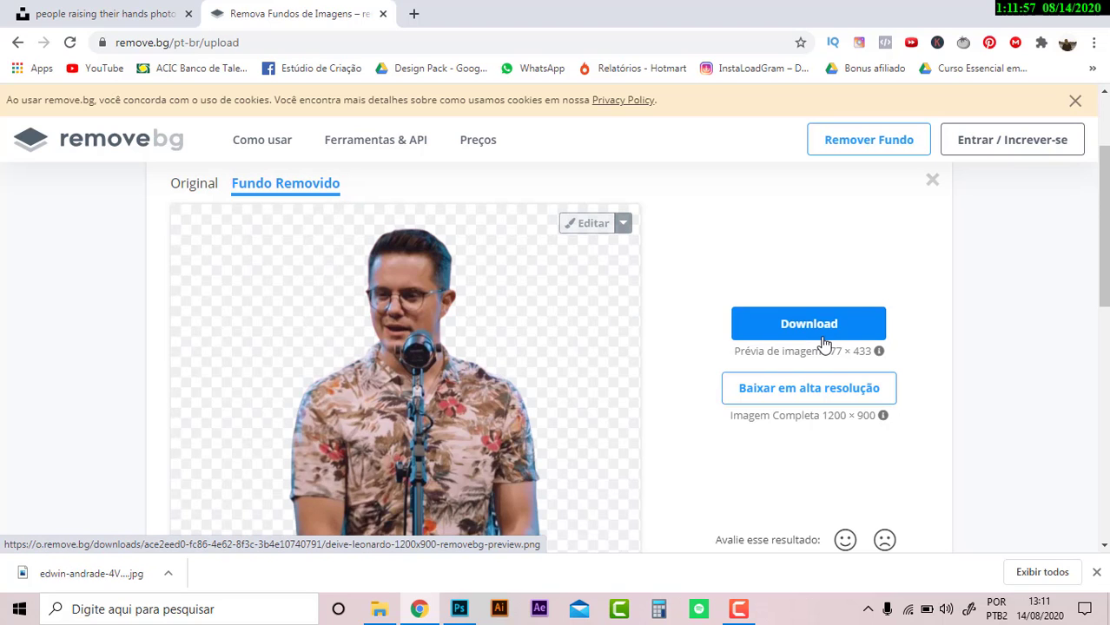
{"action": "left_click", "coordinate": [789, 337]}
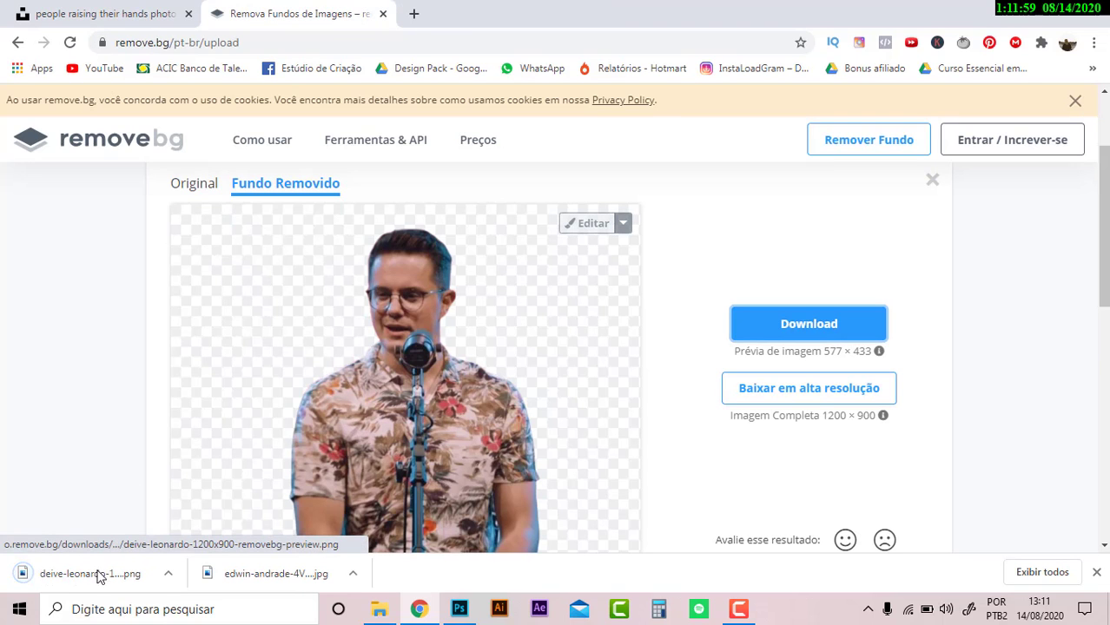
{"action": "mouse_move", "coordinate": [100, 575]}
{"action": "left_mouse_down"}
{"action": "mouse_move", "coordinate": [464, 410]}
{"action": "mouse_move", "coordinate": [582, 499]}
{"action": "left_mouse_up"}
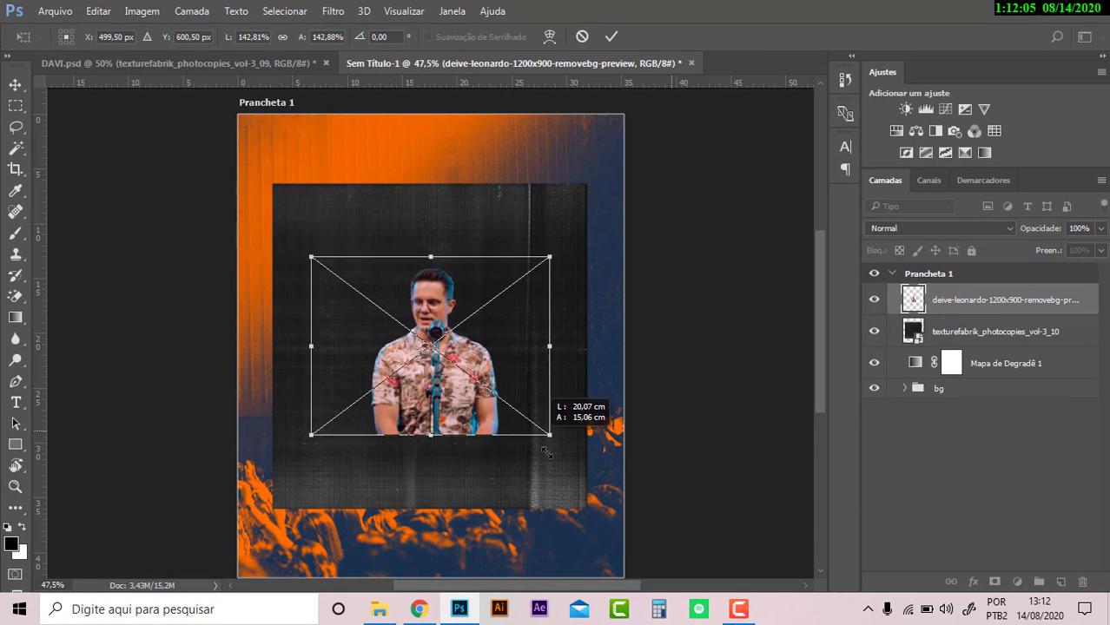
- Commit the pastor cutout at 142.81%, lower it, and clip it to the photocopy texture
{"action": "key", "text": "Return"}
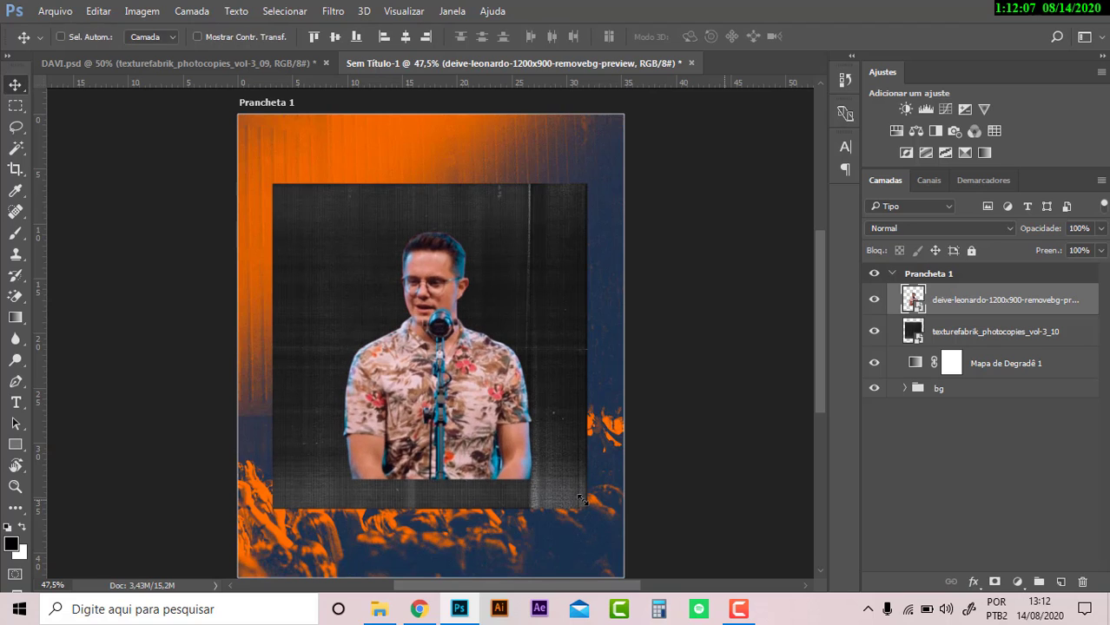
{"action": "left_click_drag", "start_coordinate": [464, 402], "coordinate": [465, 429]}
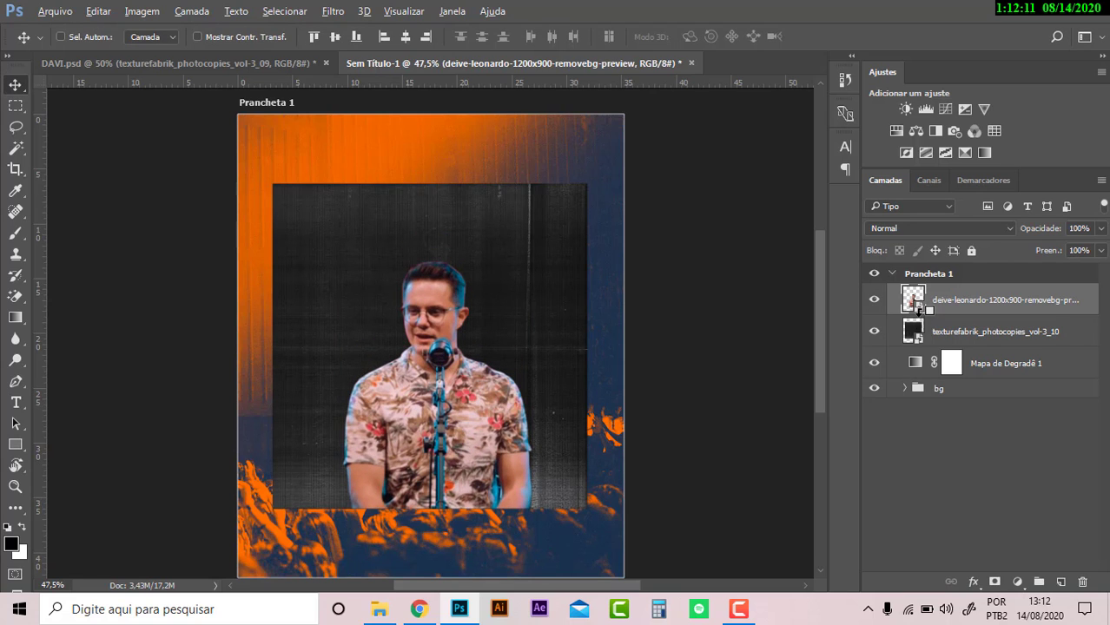
{"action": "left_click", "coordinate": [914, 306], "text": "alt"}
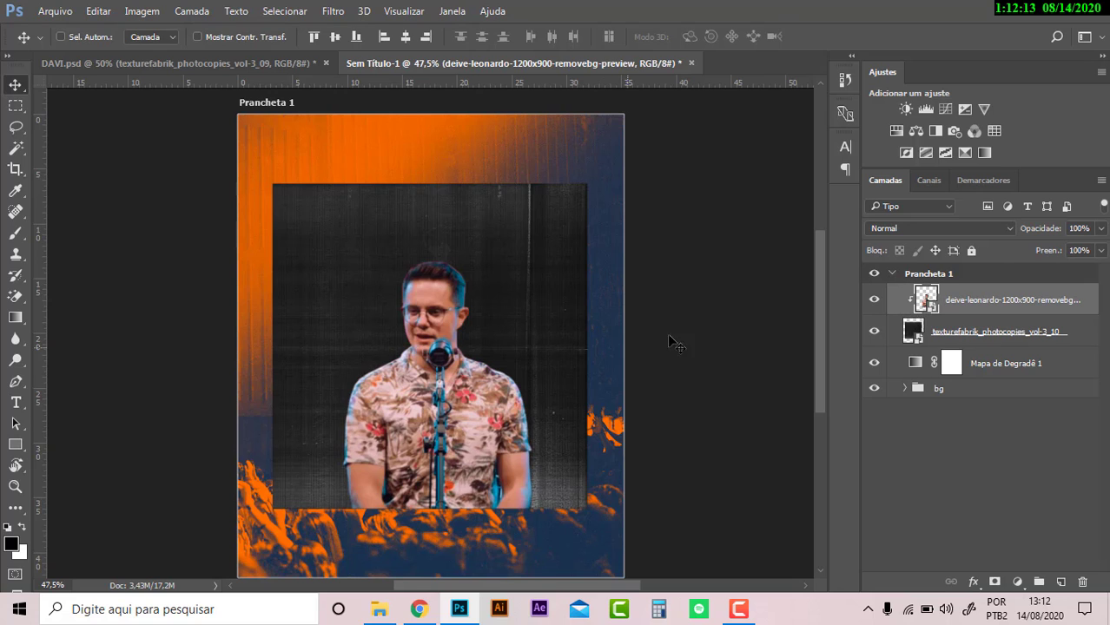
- Give the texture layer a Camera Raw filter: exposure -0,40, contrast +9, clarity +37
{"action": "left_click", "coordinate": [972, 334]}
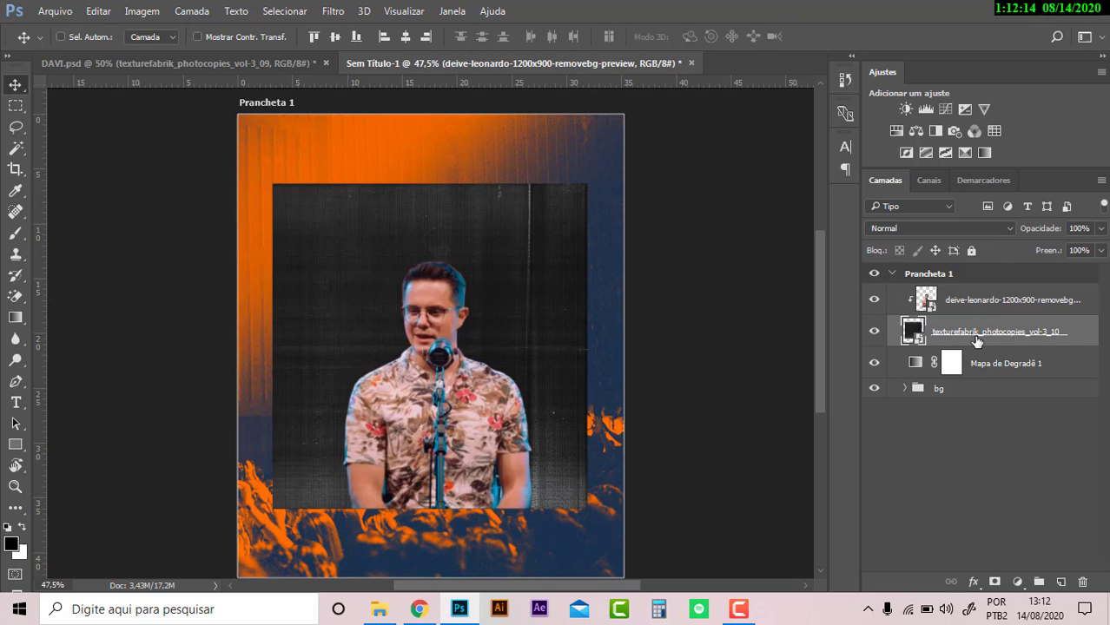
{"action": "left_click", "coordinate": [343, 18]}
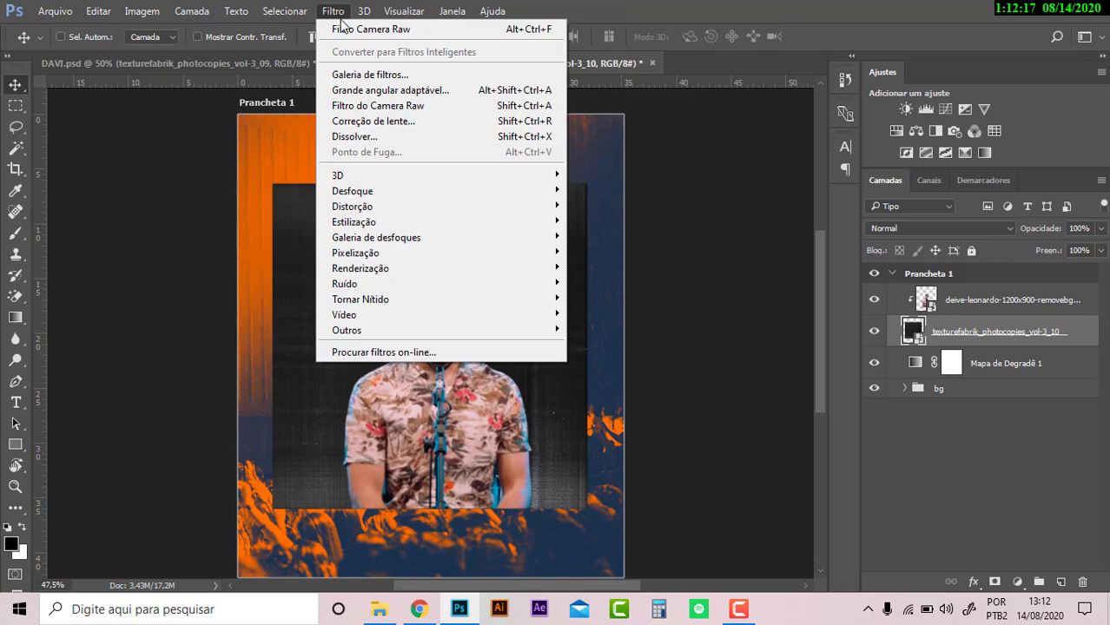
{"action": "left_click", "coordinate": [347, 29]}
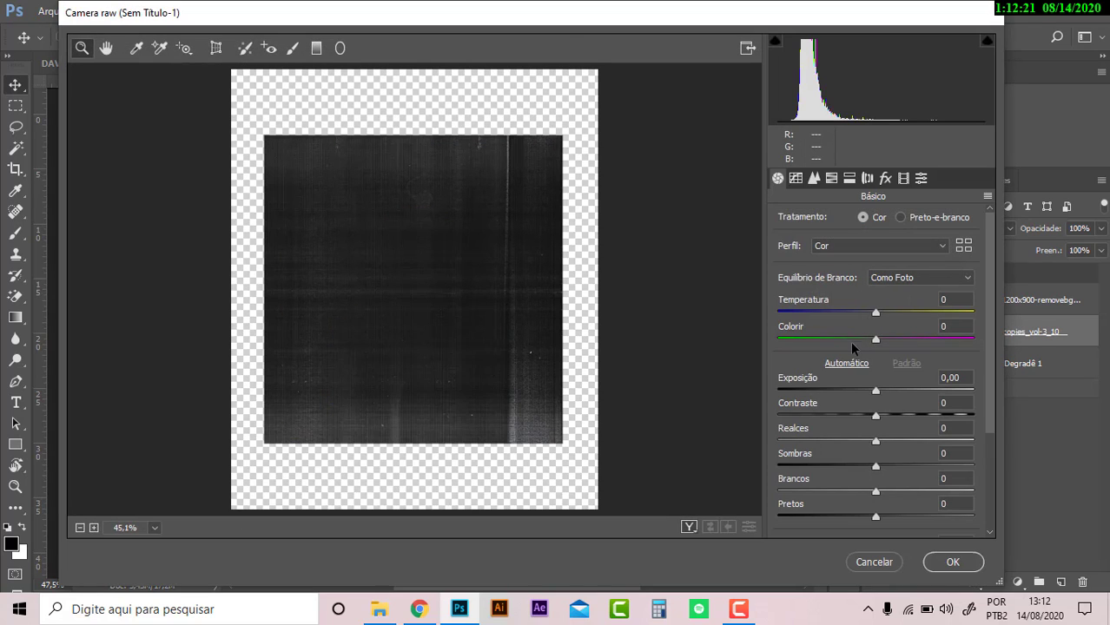
{"action": "left_click_drag", "start_coordinate": [874, 393], "coordinate": [868, 392]}
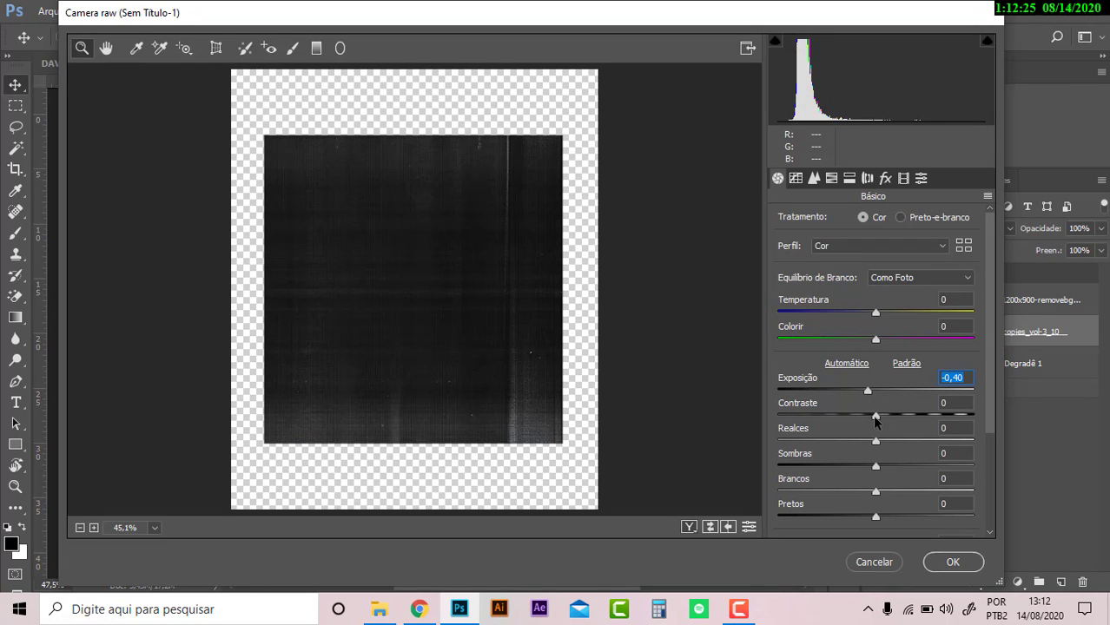
{"action": "left_click_drag", "start_coordinate": [876, 417], "coordinate": [885, 421]}
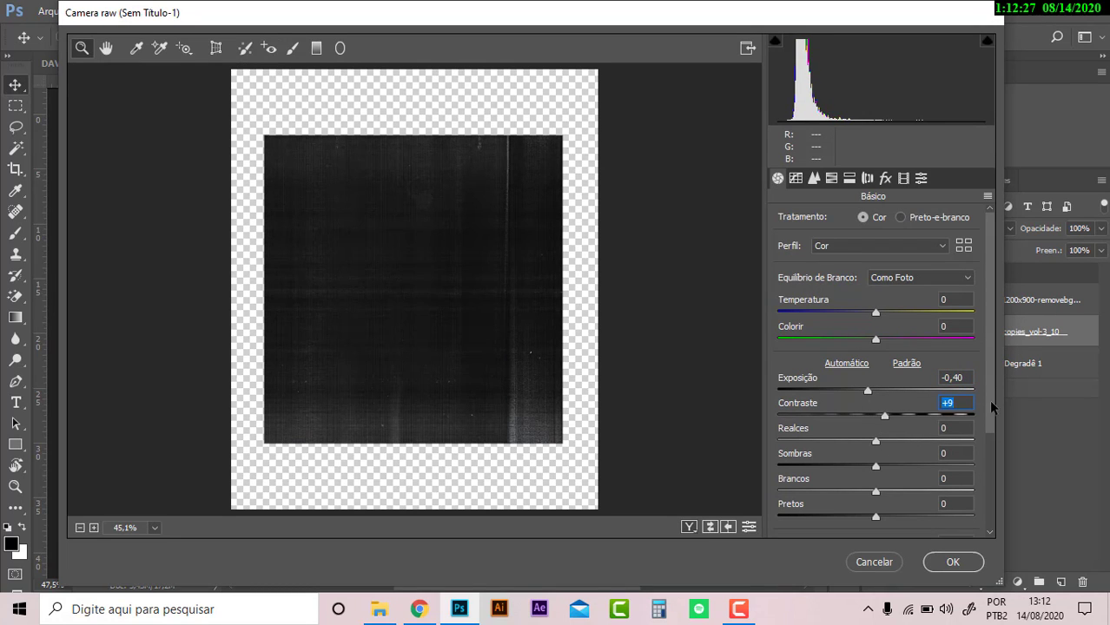
{"action": "left_click_drag", "start_coordinate": [991, 408], "coordinate": [990, 526]}
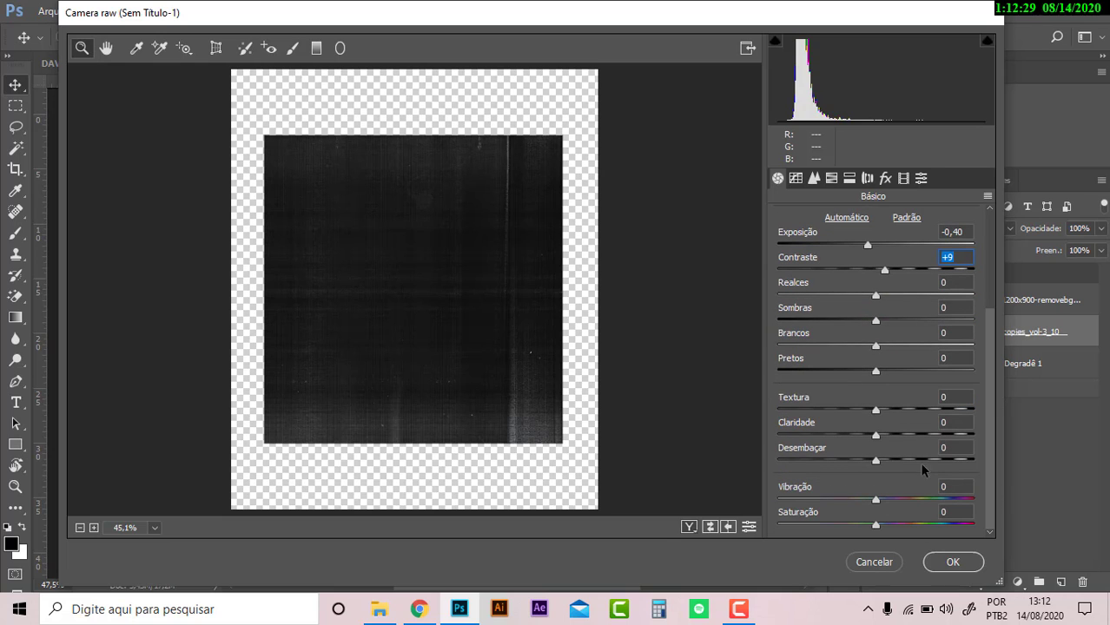
{"action": "left_click_drag", "start_coordinate": [875, 438], "coordinate": [910, 443]}
{"action": "left_click", "coordinate": [946, 563]}
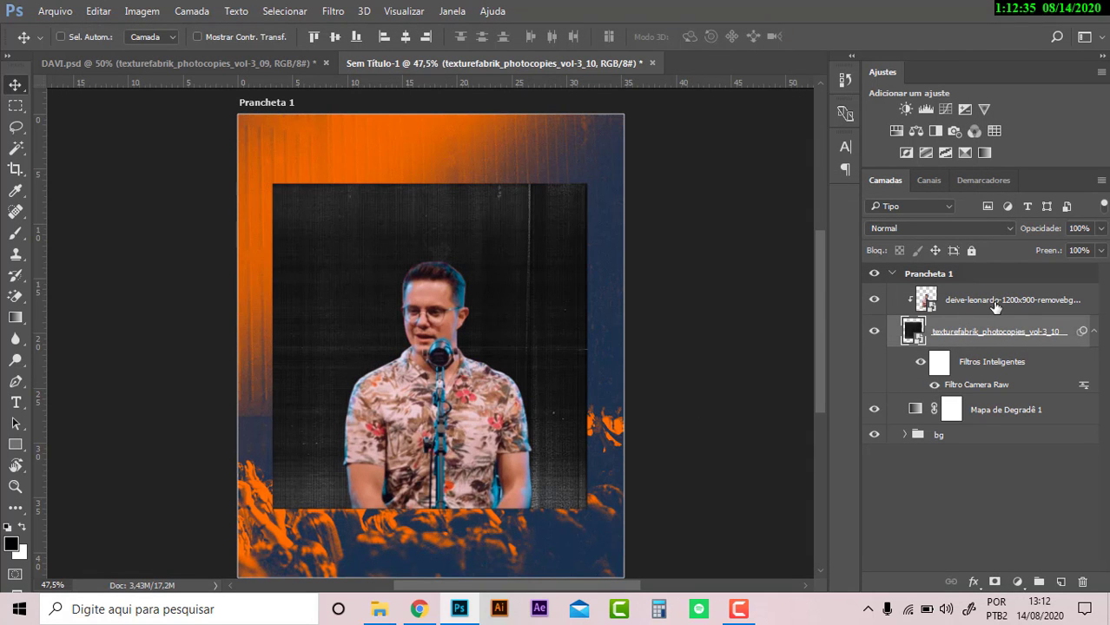
{"action": "left_click_drag", "start_coordinate": [996, 303], "coordinate": [951, 298]}
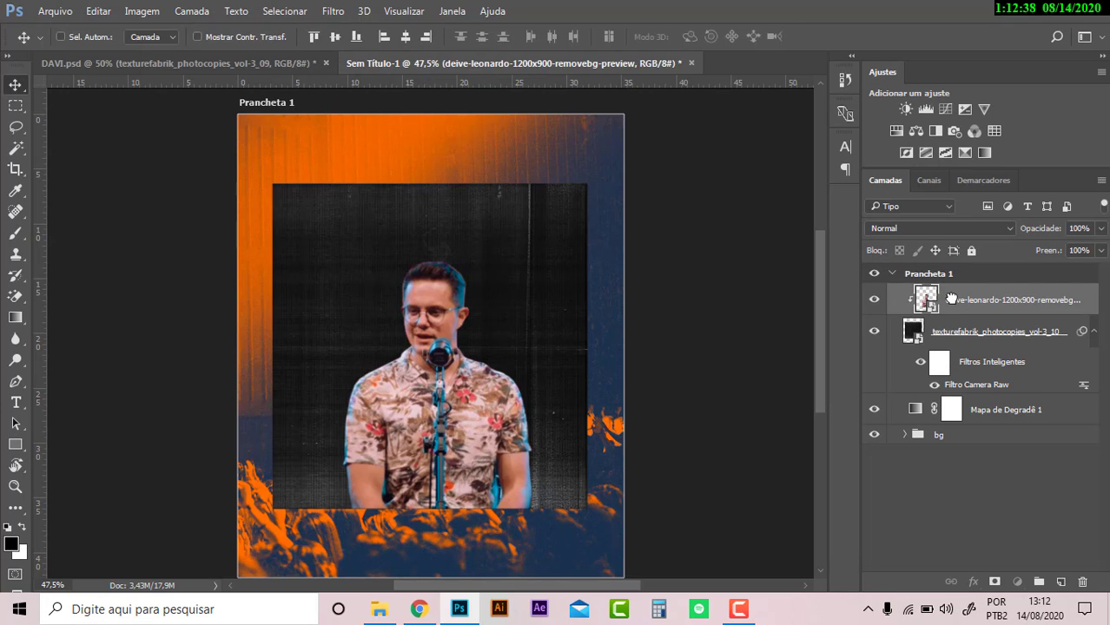
{"action": "left_click", "coordinate": [194, 59]}
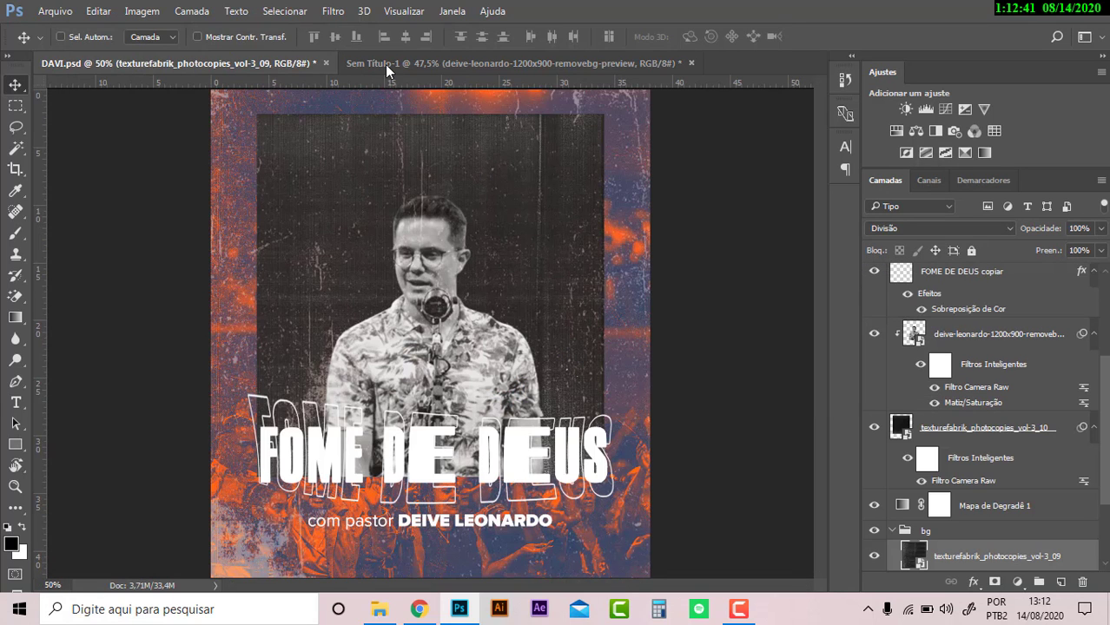
{"action": "left_click", "coordinate": [386, 65]}
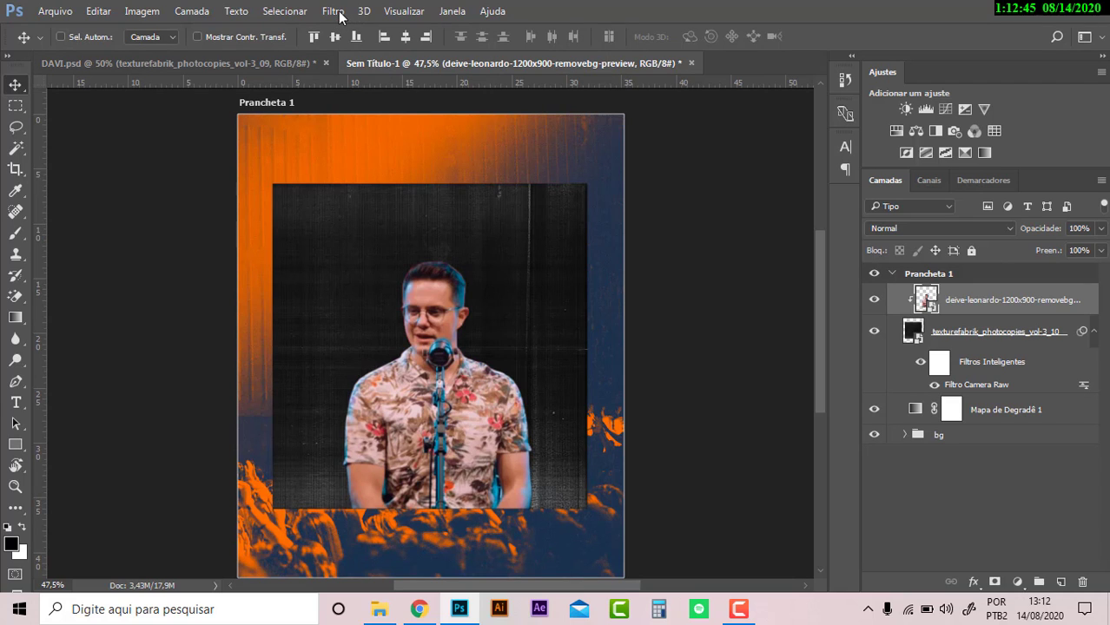
{"action": "left_click", "coordinate": [333, 11]}
- Apply Camera Raw to the pastor photo: contrast +6, saturation -100, clarity +46
{"action": "left_click", "coordinate": [348, 34]}
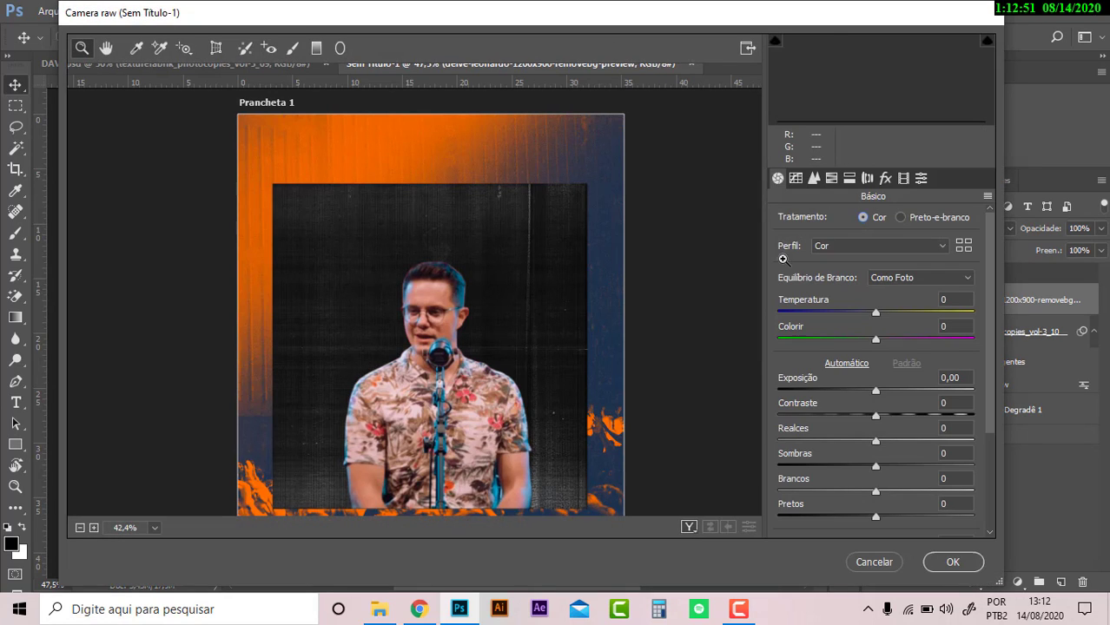
{"action": "left_click_drag", "start_coordinate": [875, 418], "coordinate": [881, 418]}
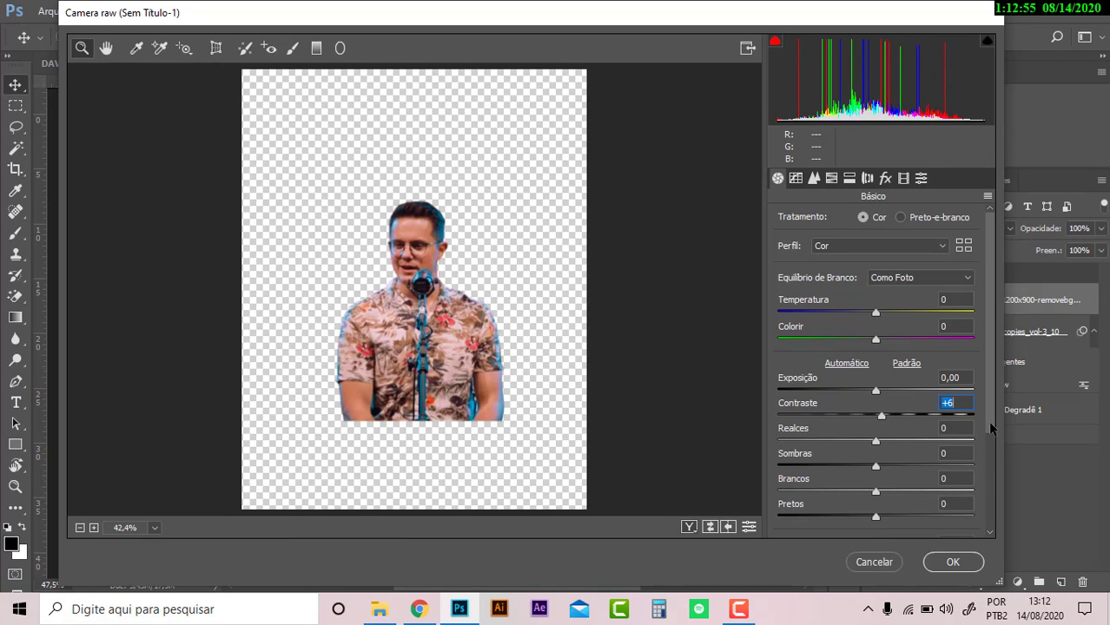
{"action": "left_click_drag", "start_coordinate": [987, 420], "coordinate": [984, 529]}
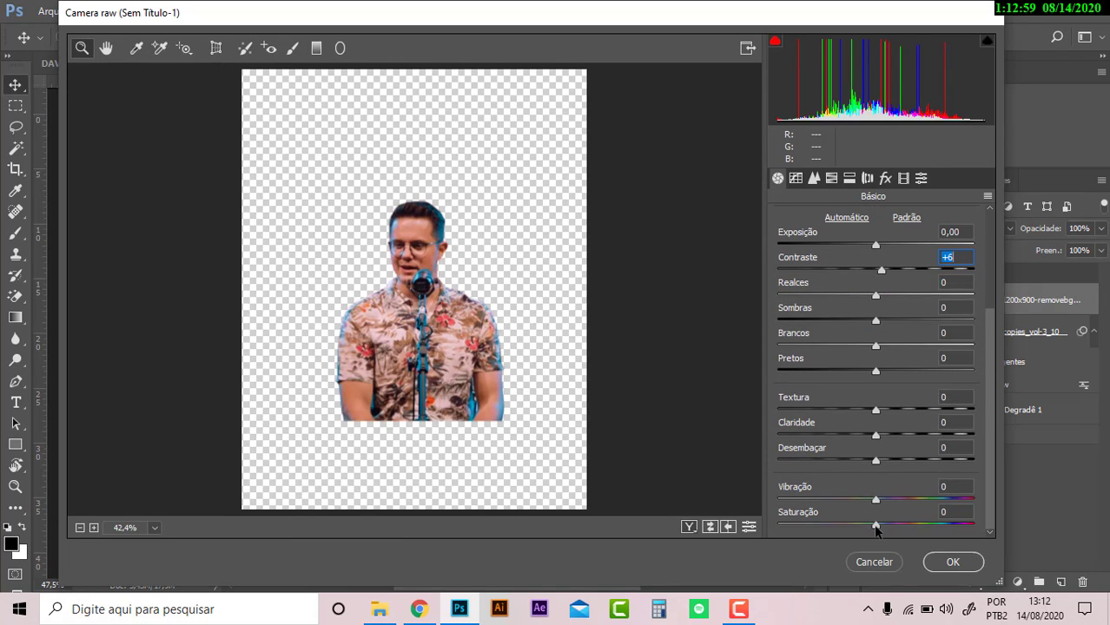
{"action": "left_click_drag", "start_coordinate": [875, 525], "coordinate": [778, 526]}
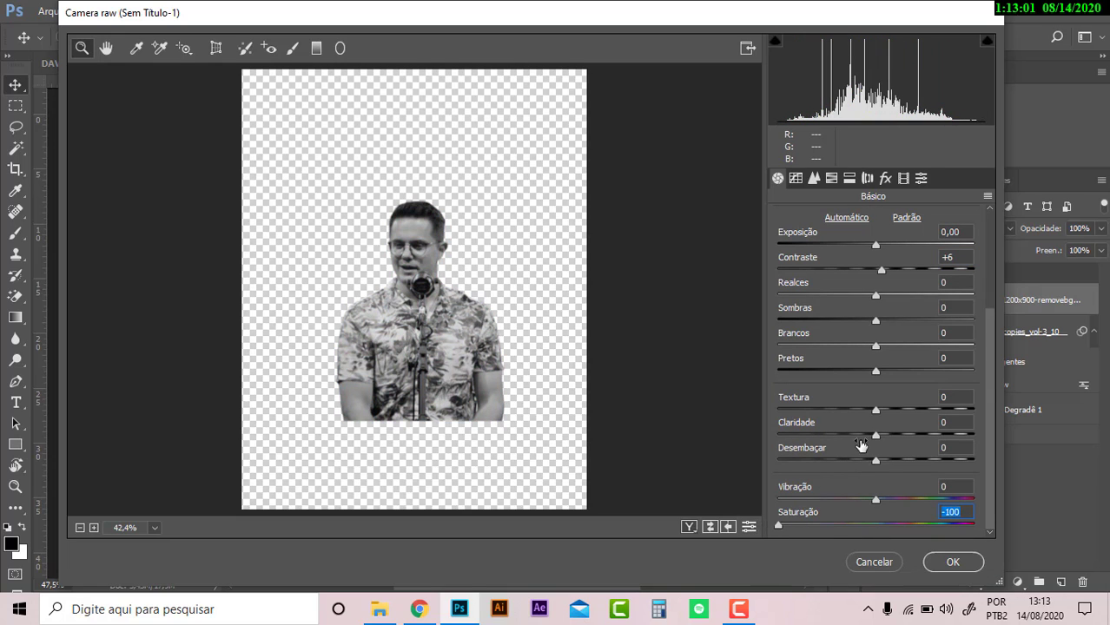
{"action": "left_click_drag", "start_coordinate": [875, 434], "coordinate": [921, 434]}
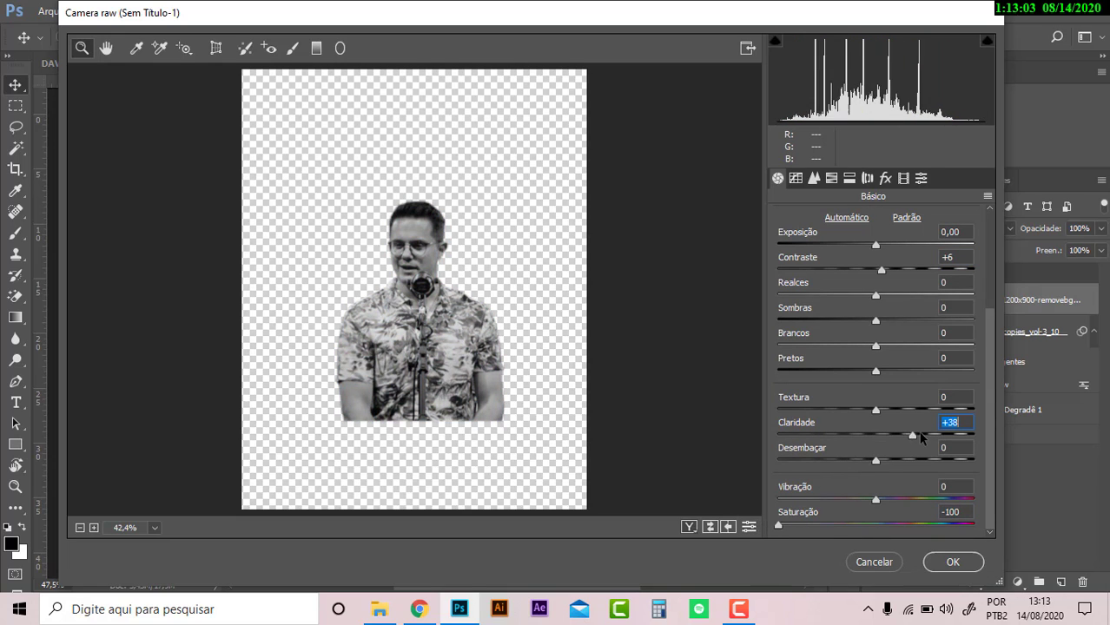
{"action": "left_click", "coordinate": [948, 562]}
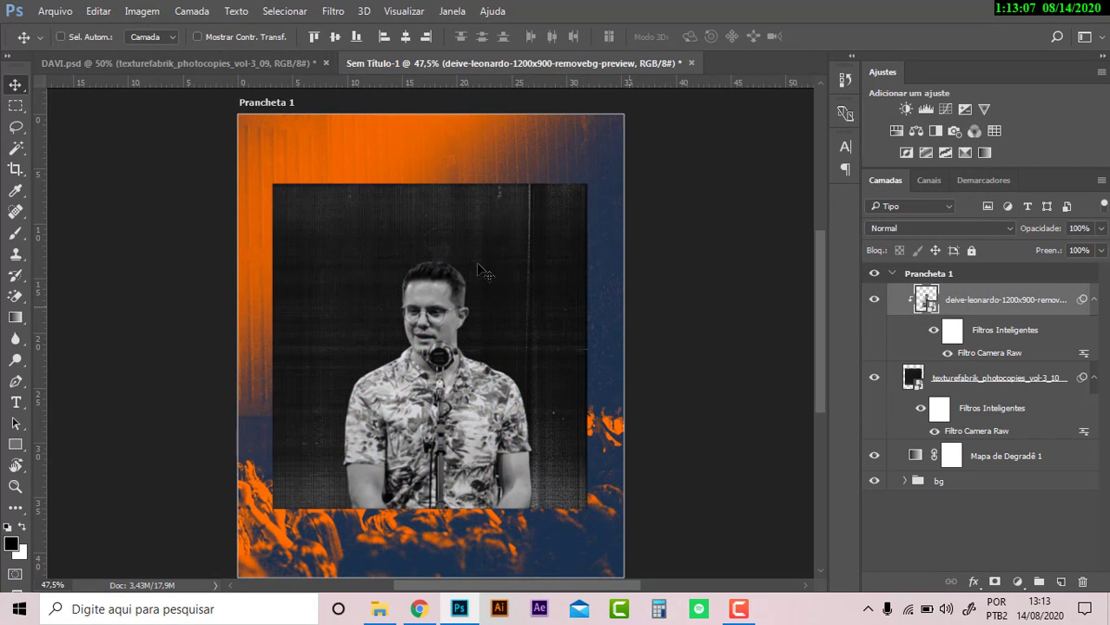
- After checking the DAVI poster, group the texture and pastor photo layers
{"action": "left_click", "coordinate": [255, 69]}
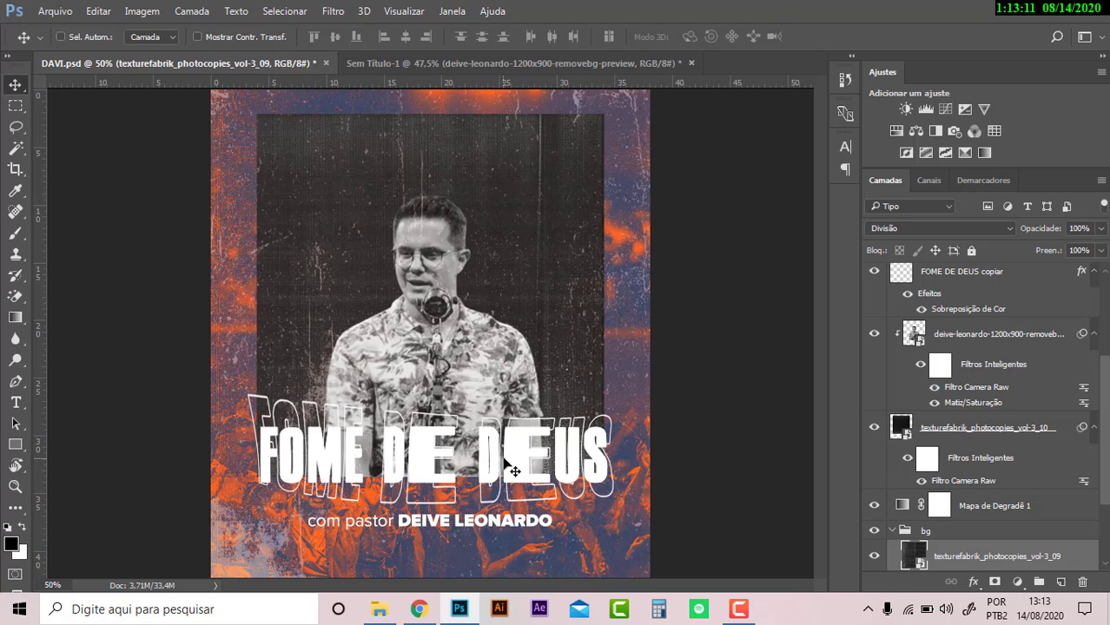
{"action": "left_click", "coordinate": [452, 66]}
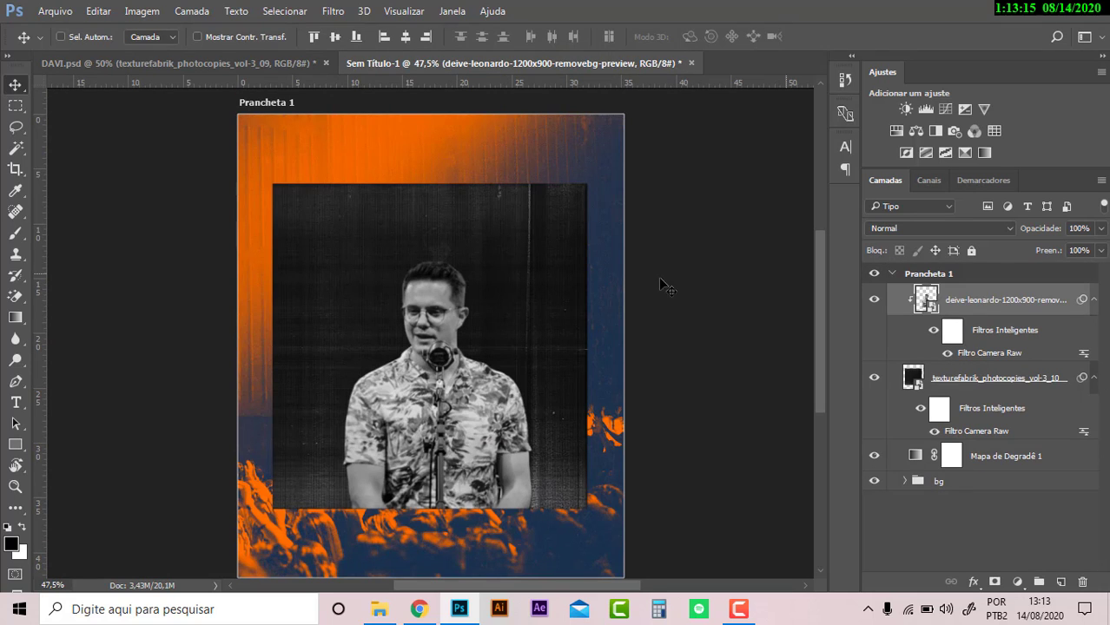
{"action": "left_click", "coordinate": [1009, 382], "text": "ctrl"}
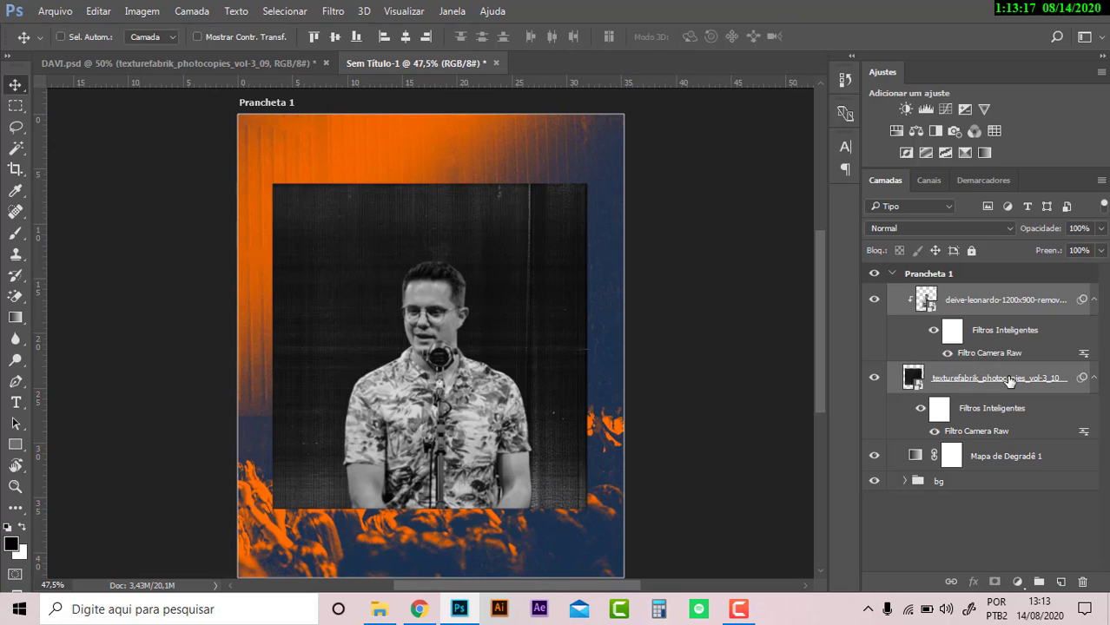
{"action": "key", "text": "ctrl+g"}
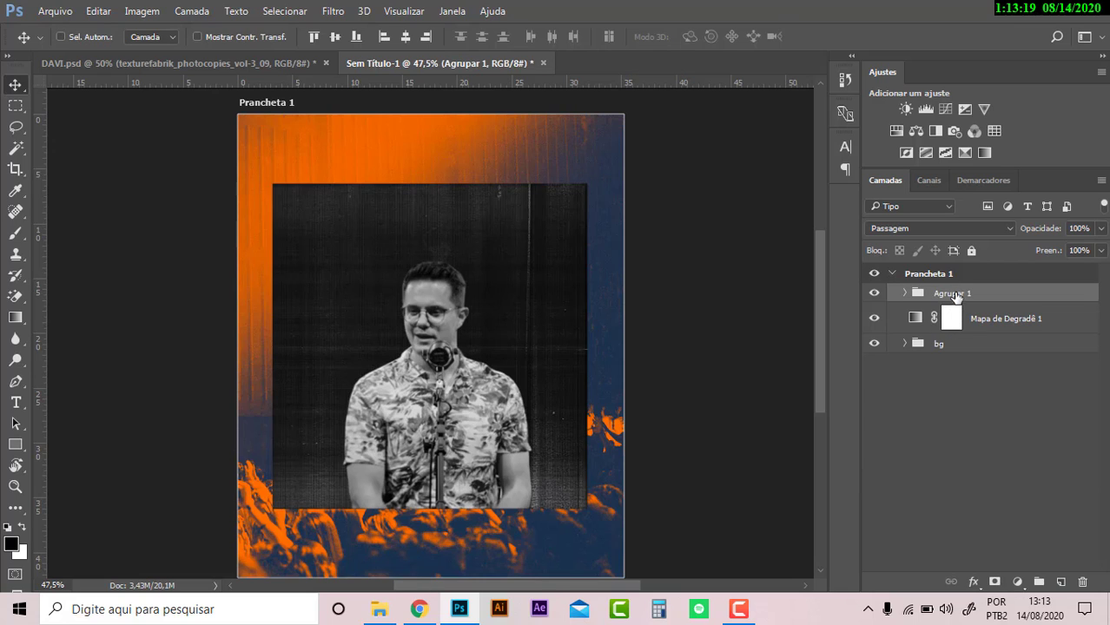
- Name the group after the pastor and move it up about 2.54 cm
{"action": "double_click", "coordinate": [954, 293]}
{"action": "type", "text": "deive leonardo"}
{"action": "key", "text": "Return"}
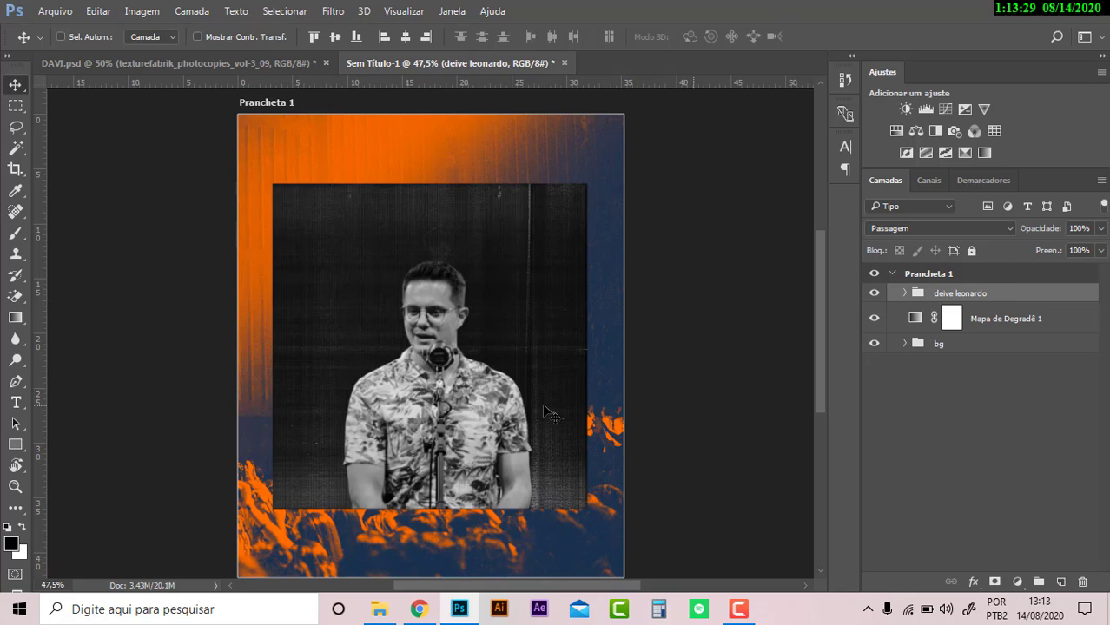
{"action": "mouse_move", "coordinate": [548, 415]}
{"action": "left_mouse_down"}
{"action": "mouse_move", "coordinate": [542, 380]}
{"action": "mouse_move", "coordinate": [541, 391]}
{"action": "left_mouse_up"}
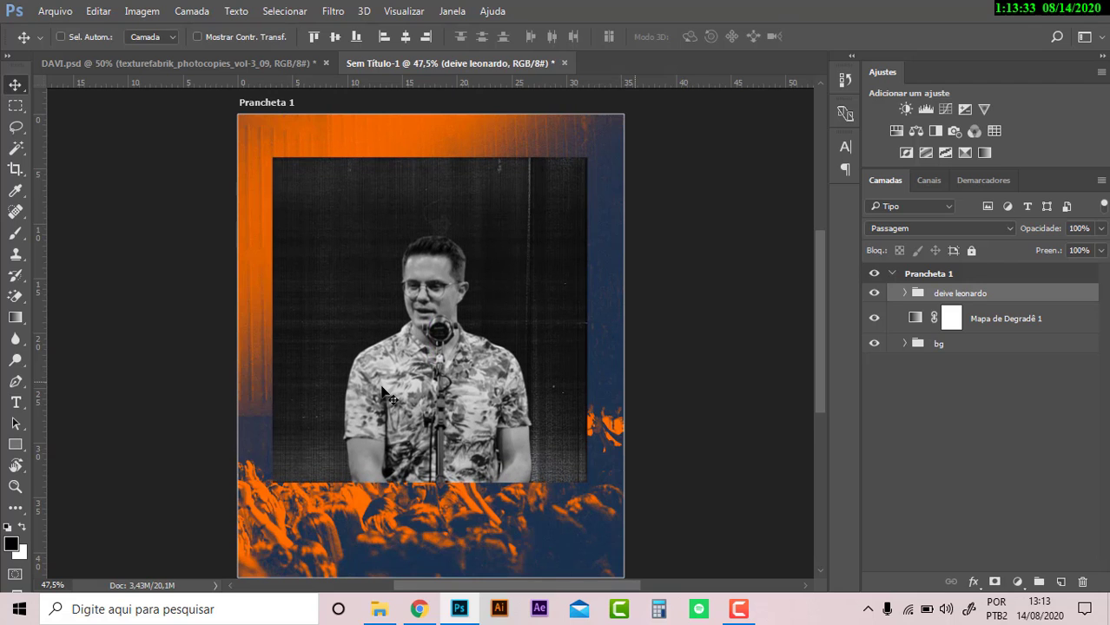
{"action": "key", "text": "t"}
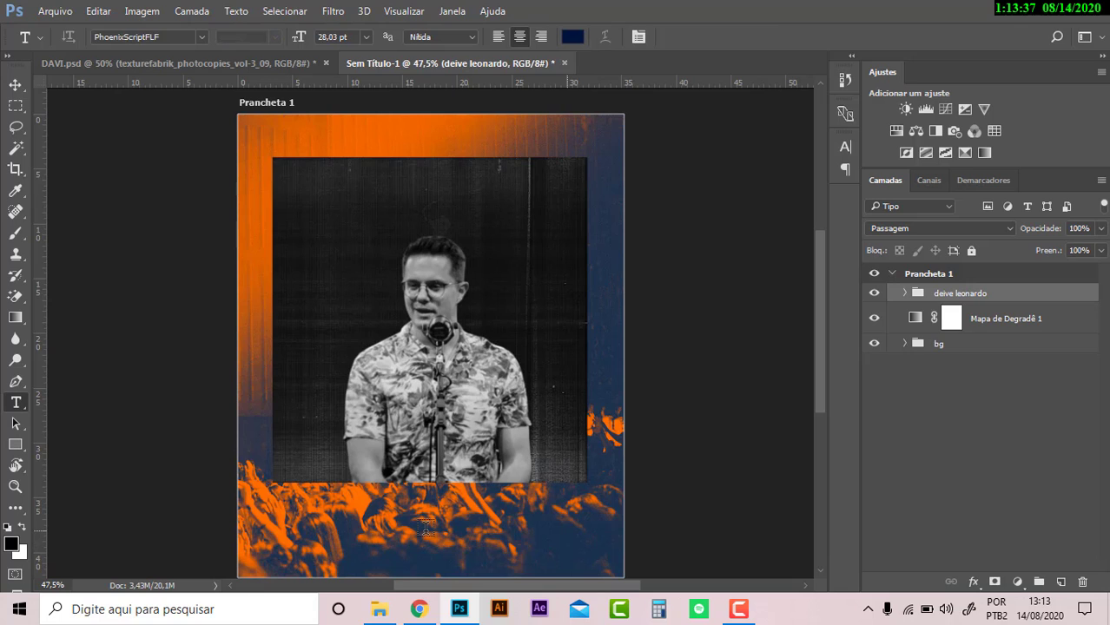
- Type the FOME DE DEUS title over the crowd, enlarge it about 420%, and shift it left
{"action": "left_click", "coordinate": [425, 527]}
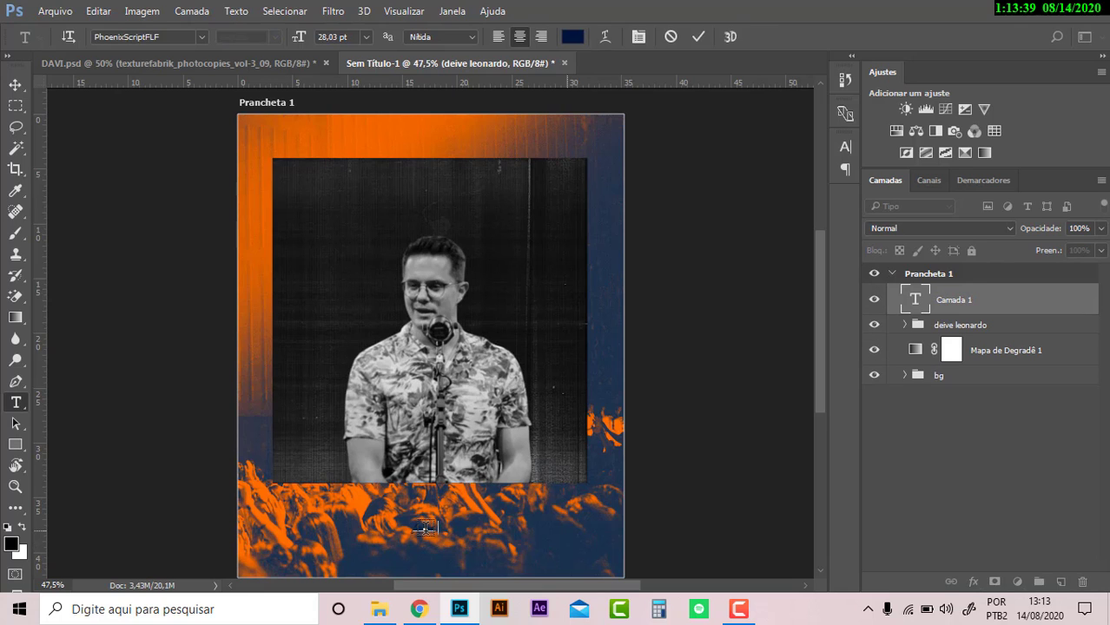
{"action": "type", "text": "Deive"}
{"action": "left_click", "coordinate": [19, 80]}
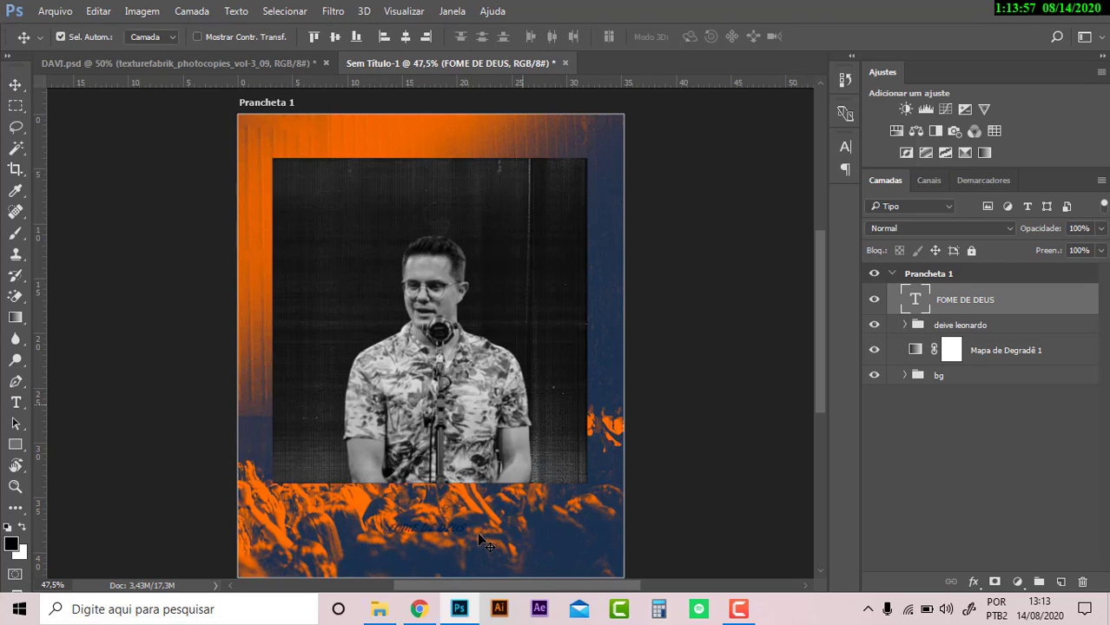
{"action": "key", "text": "ctrl+t"}
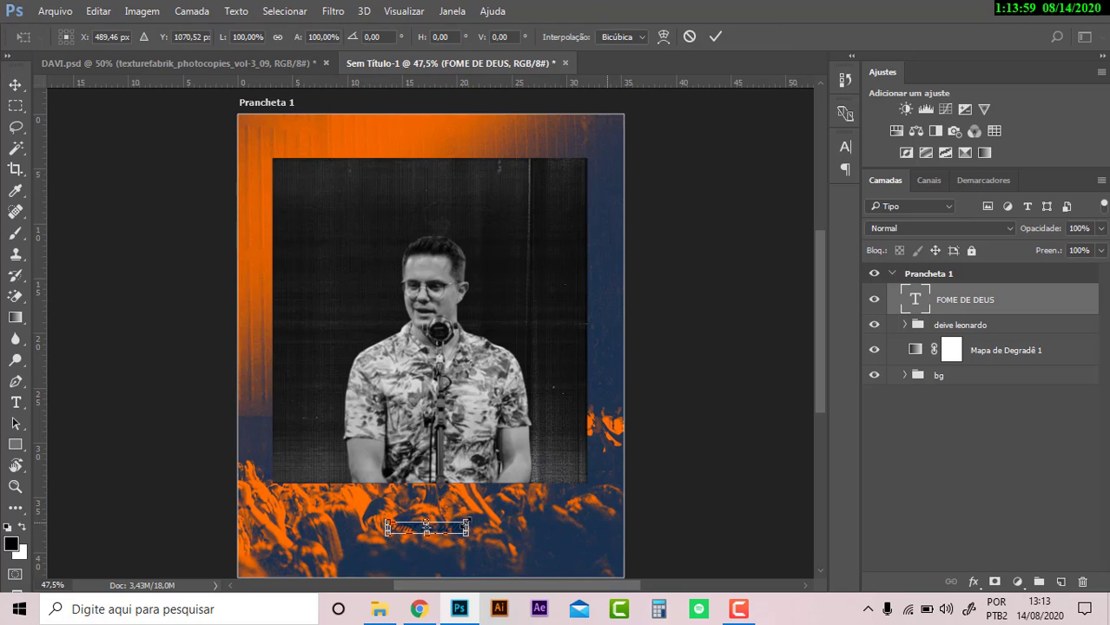
{"action": "left_click_drag", "start_coordinate": [468, 522], "coordinate": [626, 496]}
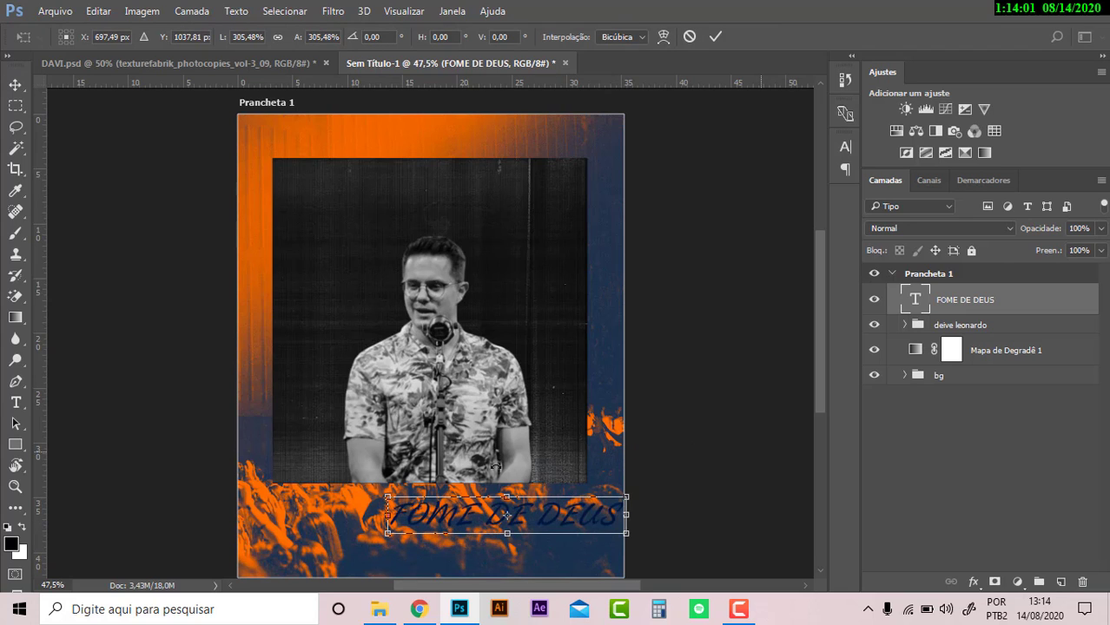
{"action": "left_click_drag", "start_coordinate": [387, 497], "coordinate": [301, 459]}
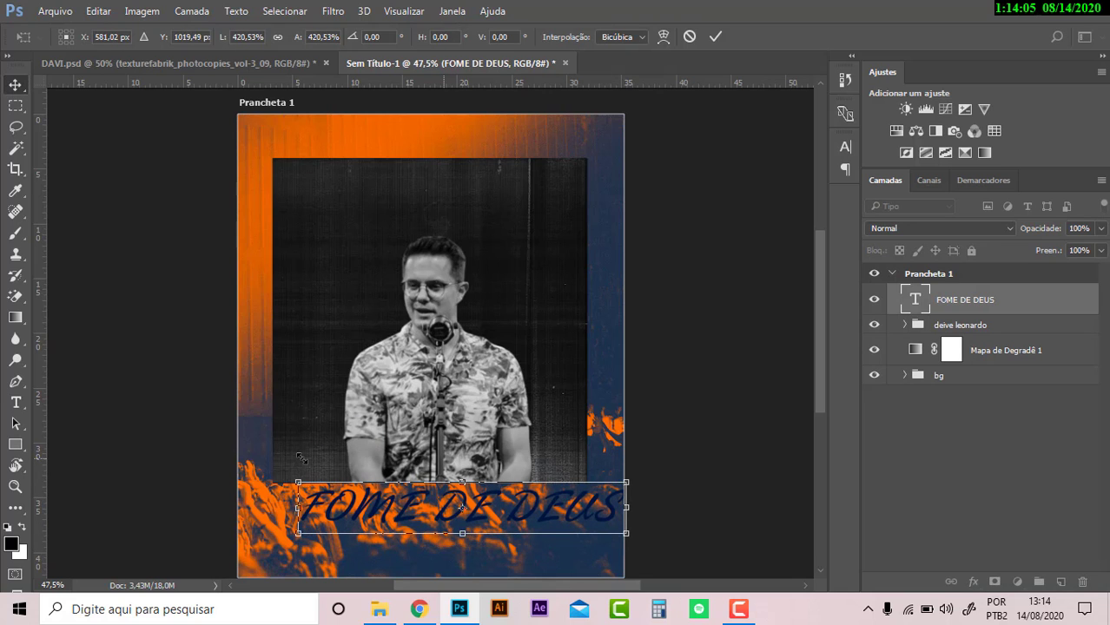
{"action": "key", "text": "Return"}
{"action": "left_click_drag", "start_coordinate": [461, 516], "coordinate": [438, 520]}
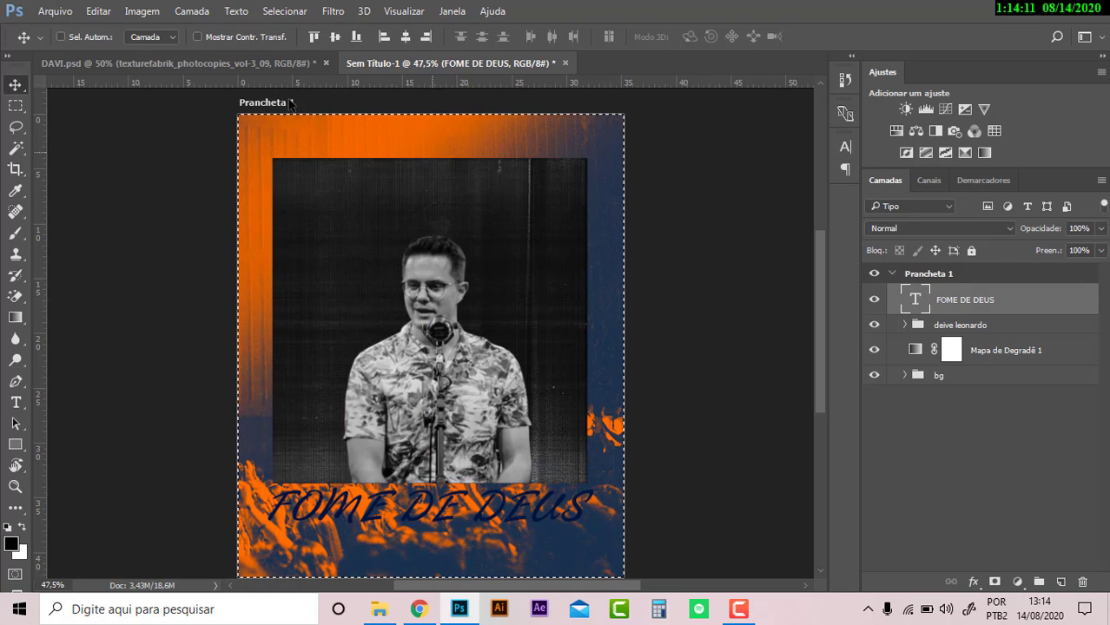
- Clear the artboard selection and show the Character panel for the title
{"action": "left_click", "coordinate": [61, 37]}
{"action": "key", "text": "ctrl+a"}
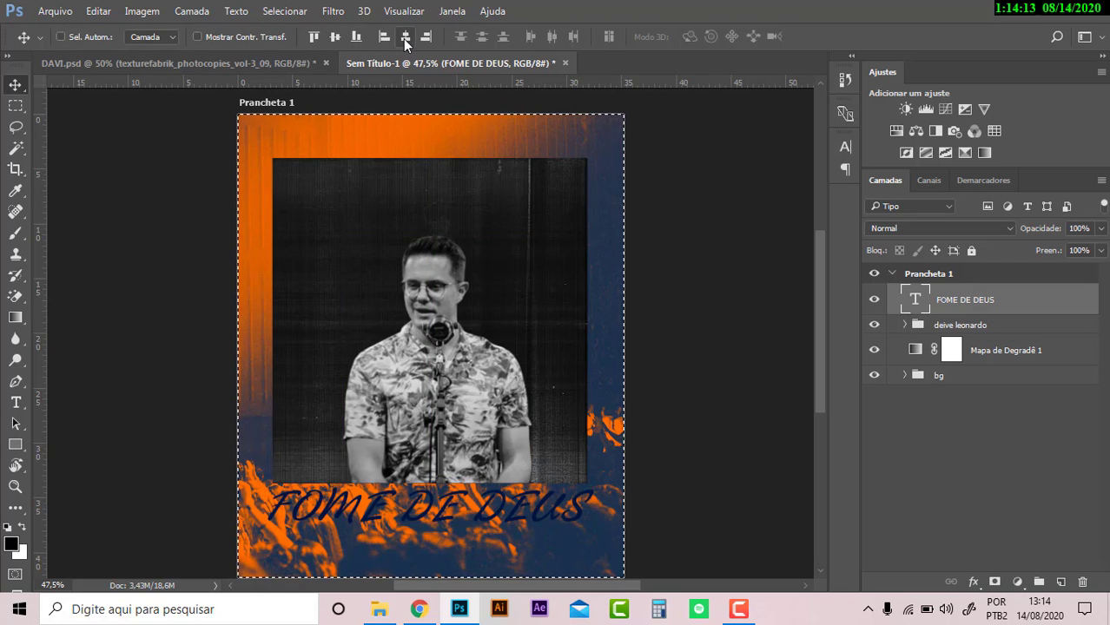
{"action": "key", "text": "ctrl+d"}
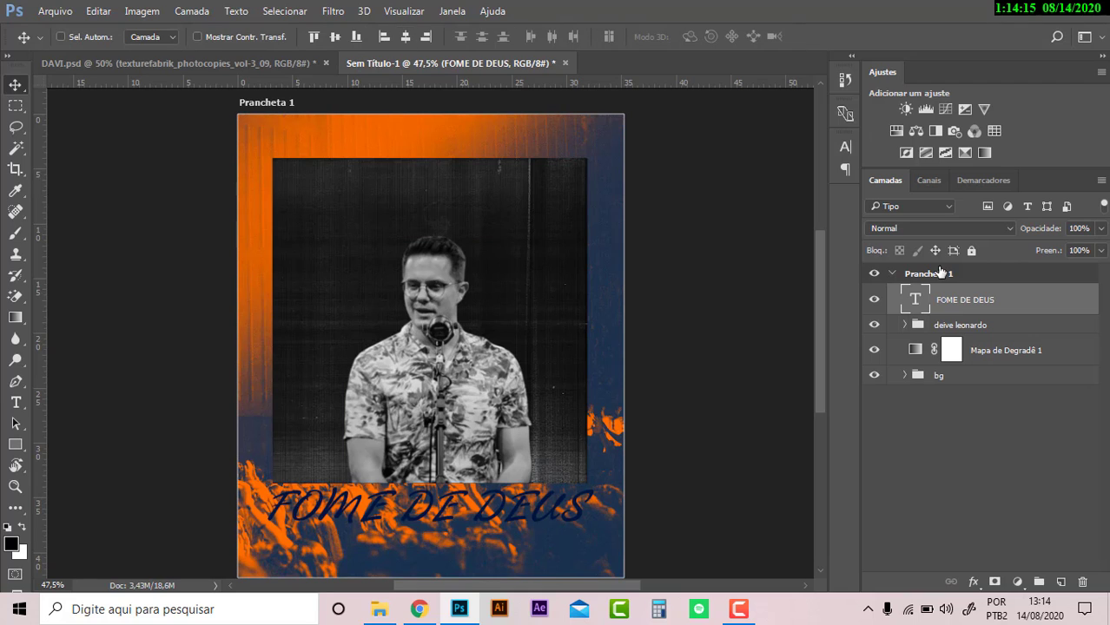
{"action": "left_click", "coordinate": [845, 147]}
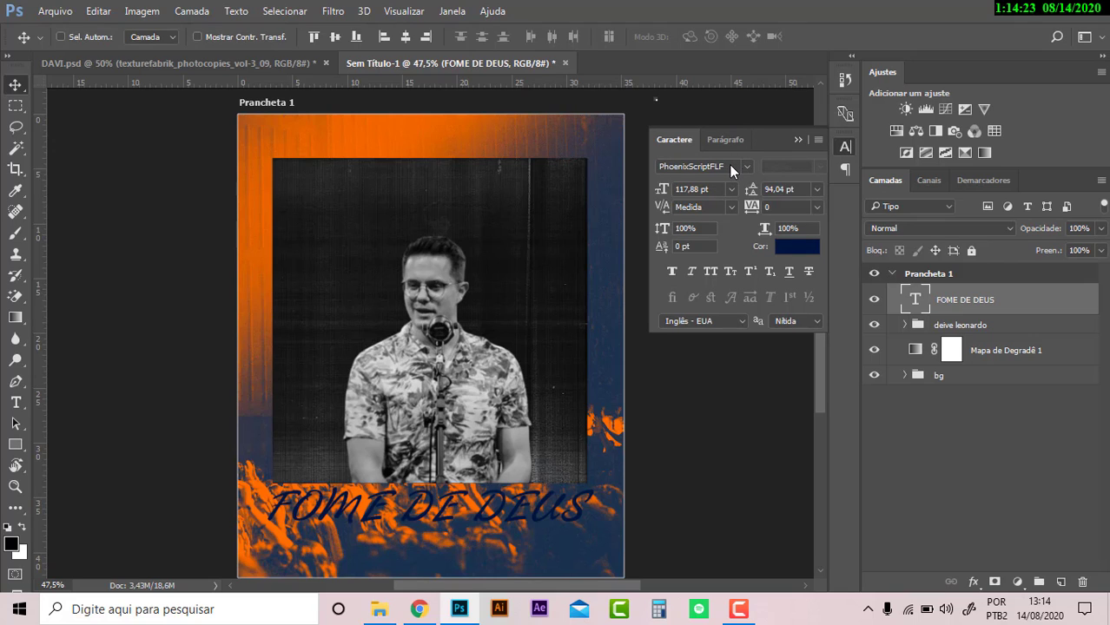
- Restyle the title in white (ffffff) Mondo Cane at 106,88 pt, nudged slightly right
{"action": "left_click", "coordinate": [730, 167]}
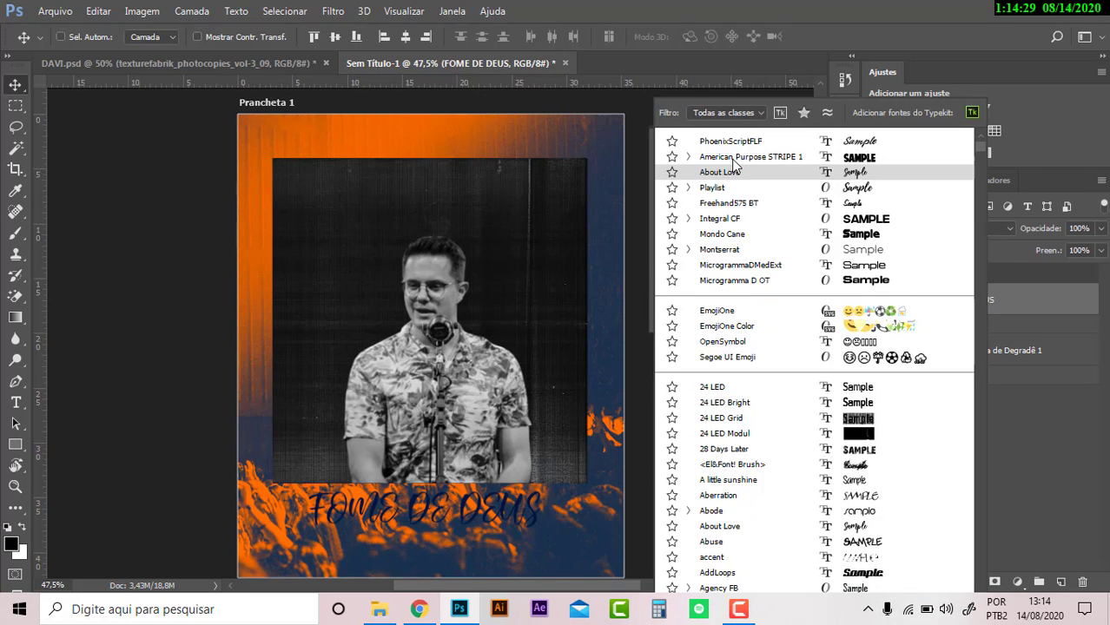
{"action": "left_click", "coordinate": [737, 234]}
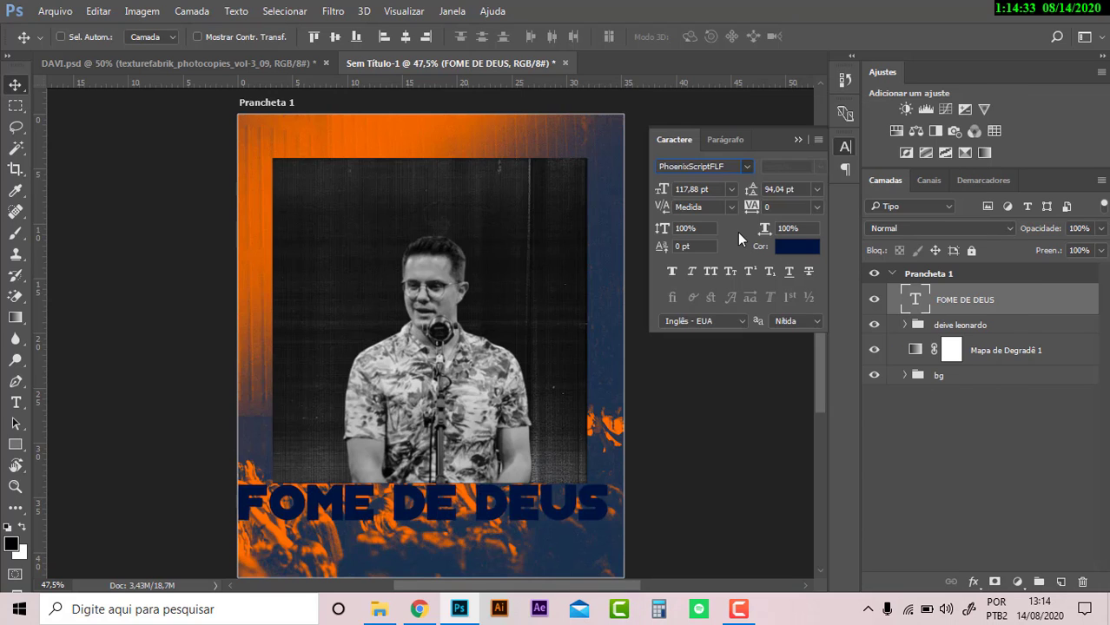
{"action": "left_click", "coordinate": [800, 249]}
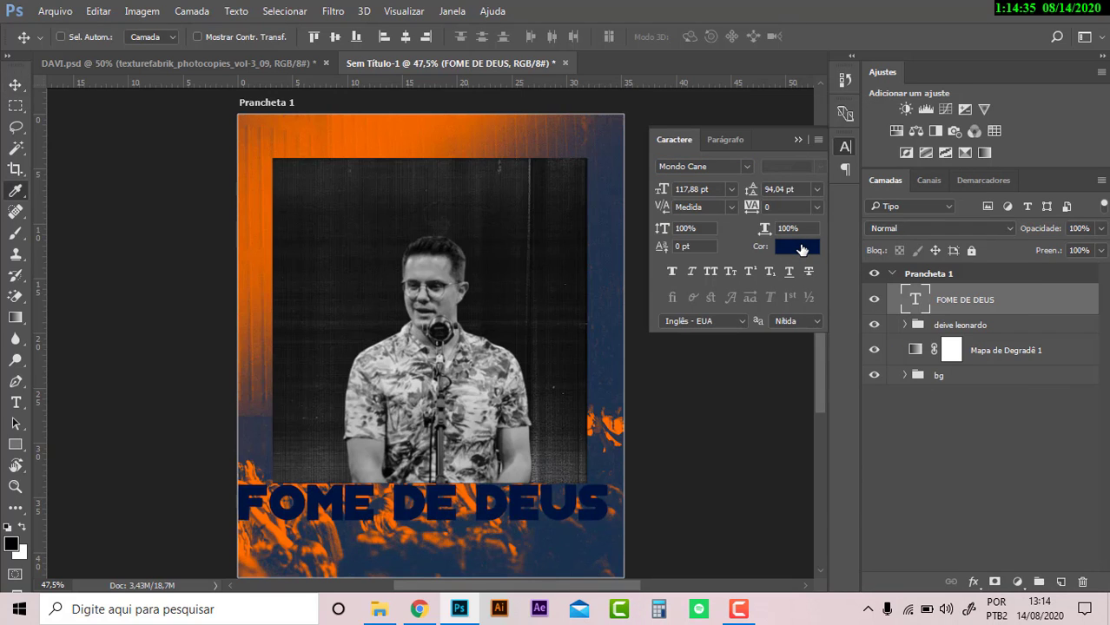
{"action": "type", "text": "ffffff"}
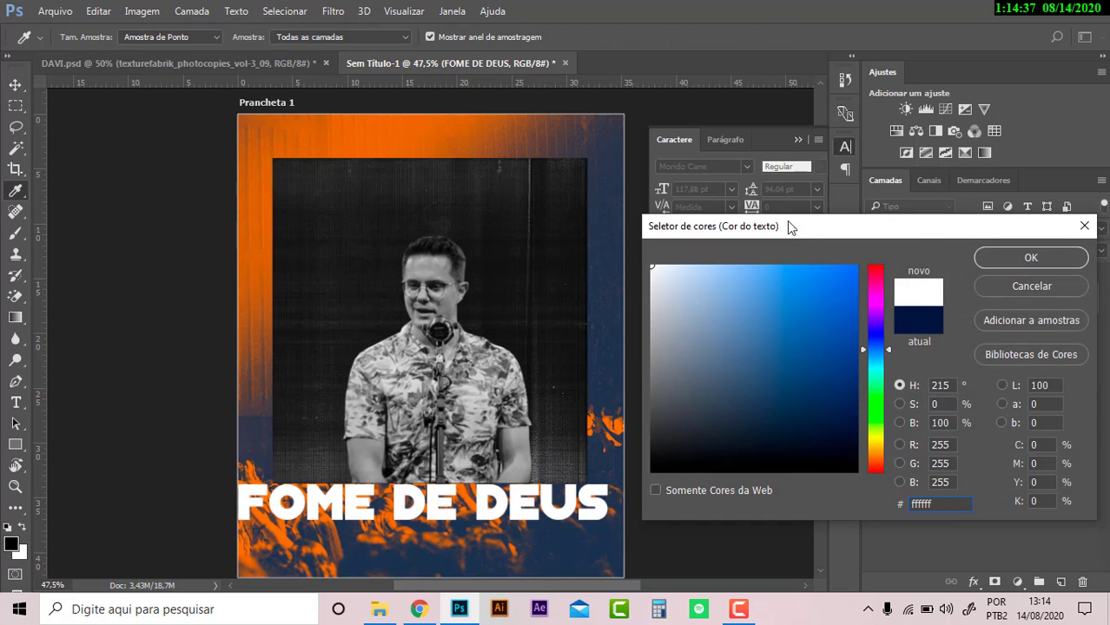
{"action": "left_click", "coordinate": [1007, 258]}
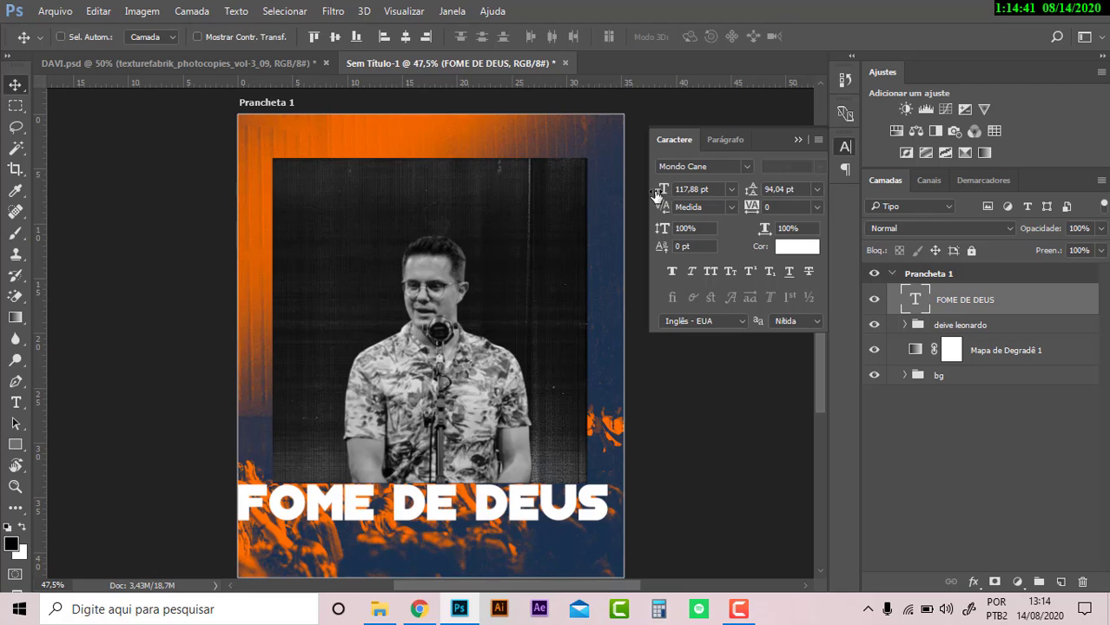
{"action": "left_click_drag", "start_coordinate": [665, 192], "coordinate": [645, 195]}
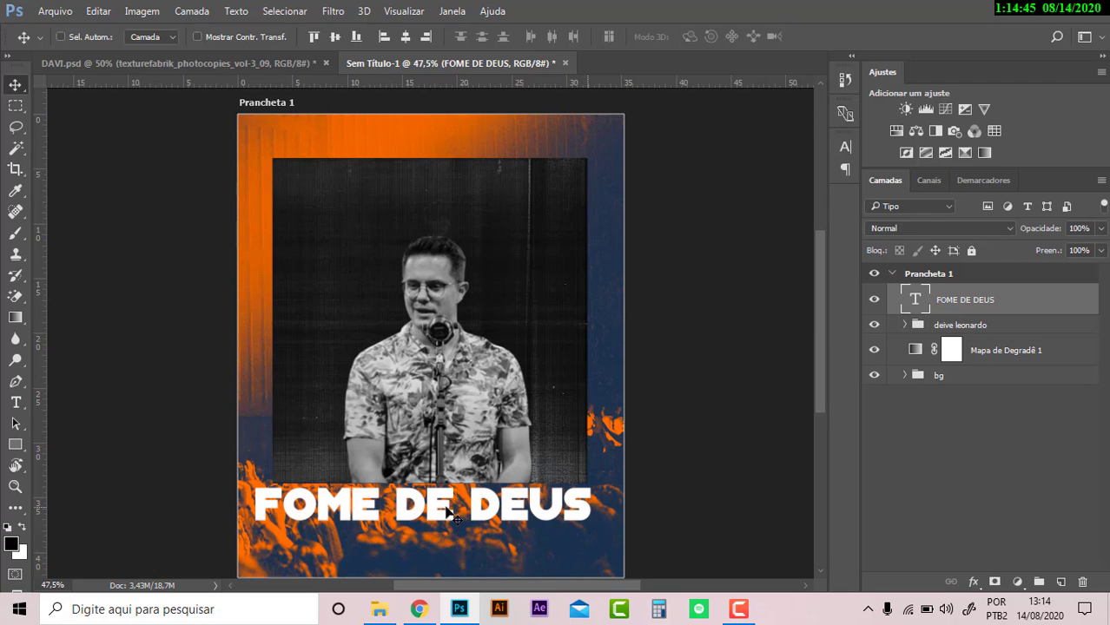
{"action": "left_click_drag", "start_coordinate": [447, 512], "coordinate": [455, 512]}
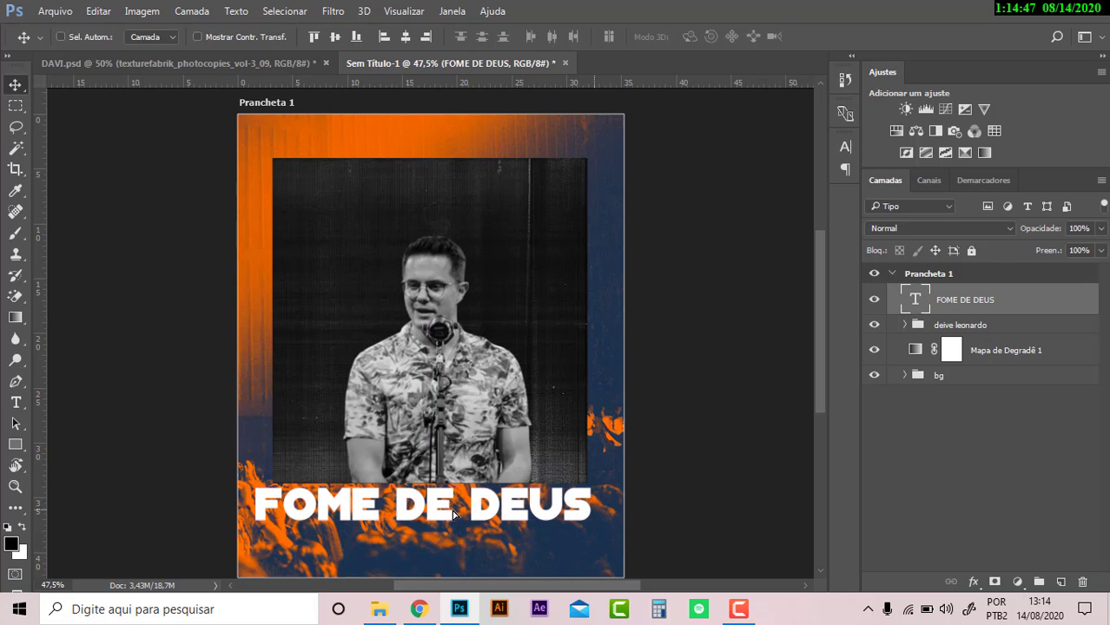
- Glance at DAVI.psd, then duplicate the FOME DE DEUS text layer in the untitled poster
{"action": "left_click", "coordinate": [295, 63]}
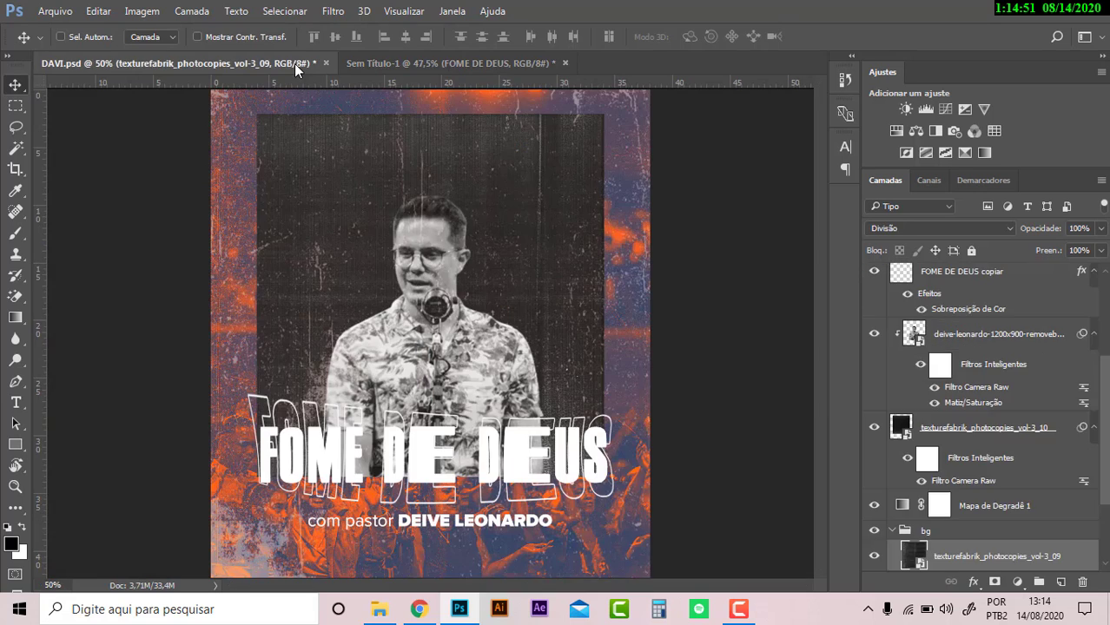
{"action": "left_click", "coordinate": [442, 64]}
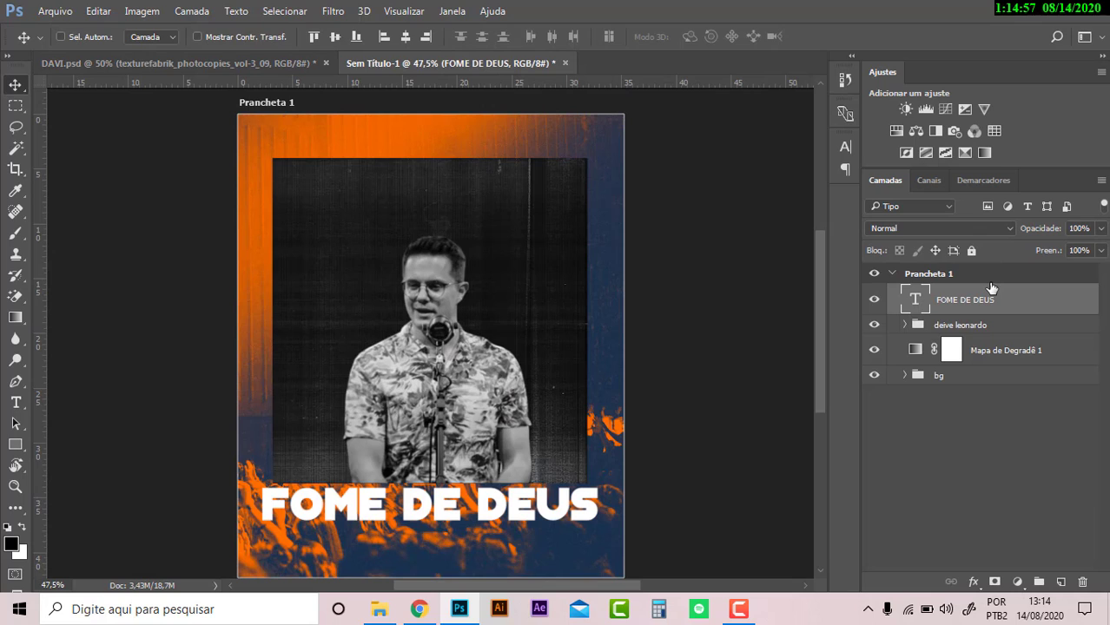
{"action": "key", "text": "ctrl+j"}
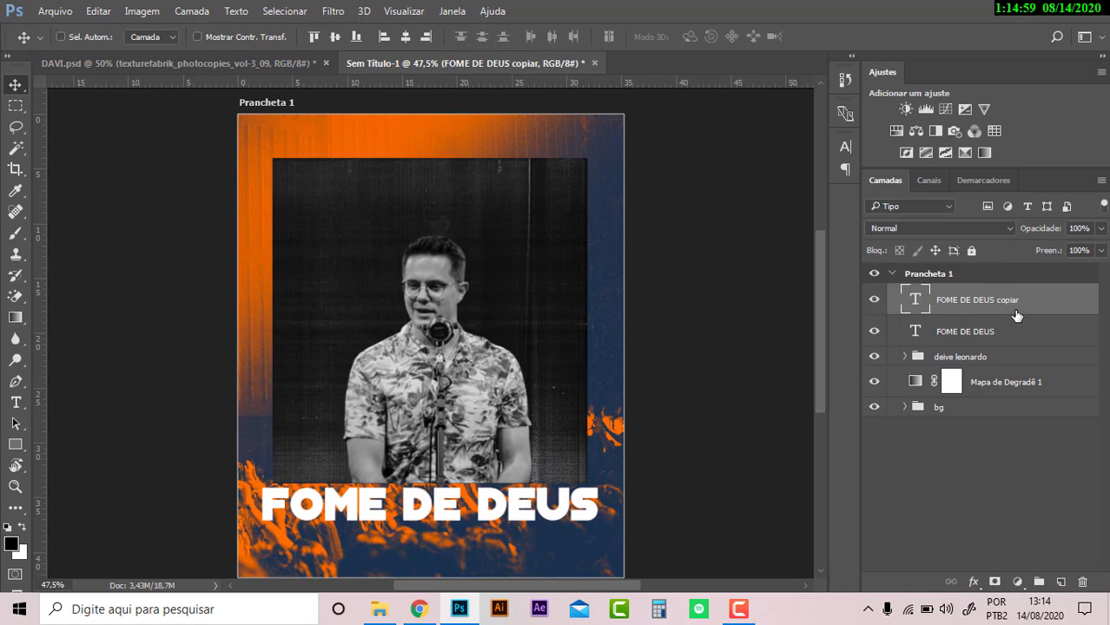
- Move FOME DE DEUS copiar below the original title, set its fill to 0% and rasterize it
{"action": "left_click_drag", "start_coordinate": [1007, 340], "coordinate": [1004, 339]}
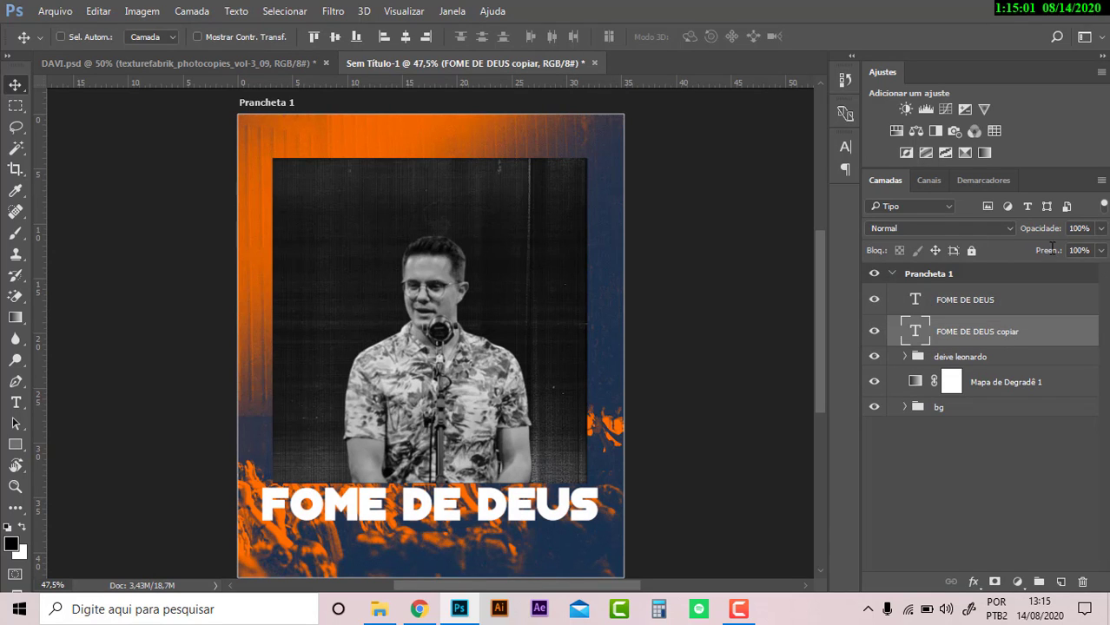
{"action": "left_click_drag", "start_coordinate": [1049, 251], "coordinate": [911, 250]}
{"action": "right_click", "coordinate": [1034, 335]}
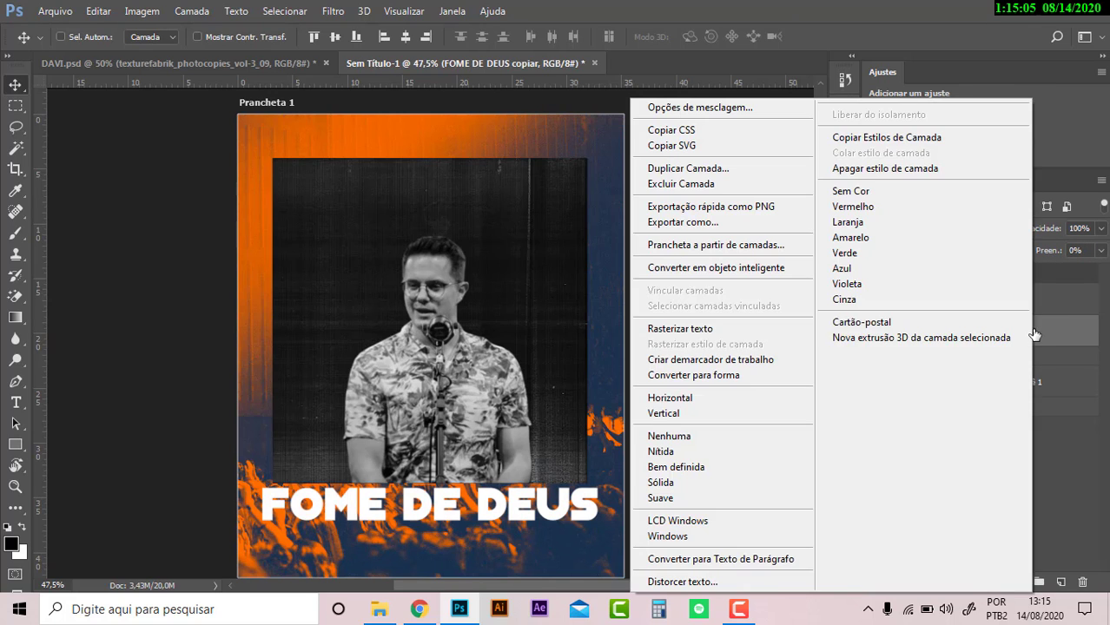
{"action": "left_click", "coordinate": [719, 335]}
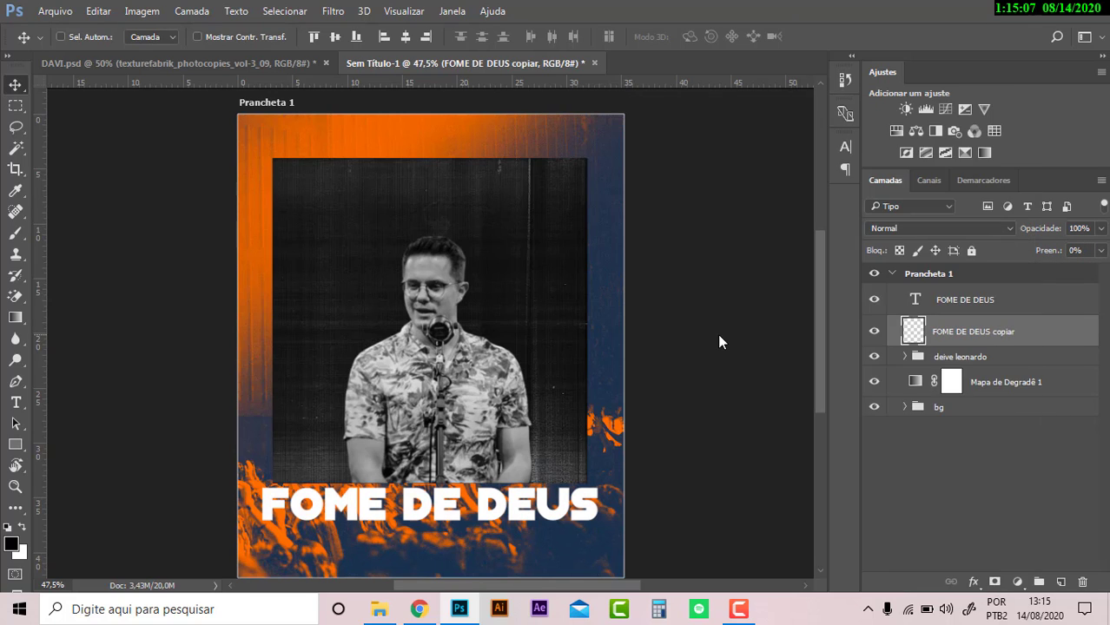
{"action": "right_click", "coordinate": [1039, 343]}
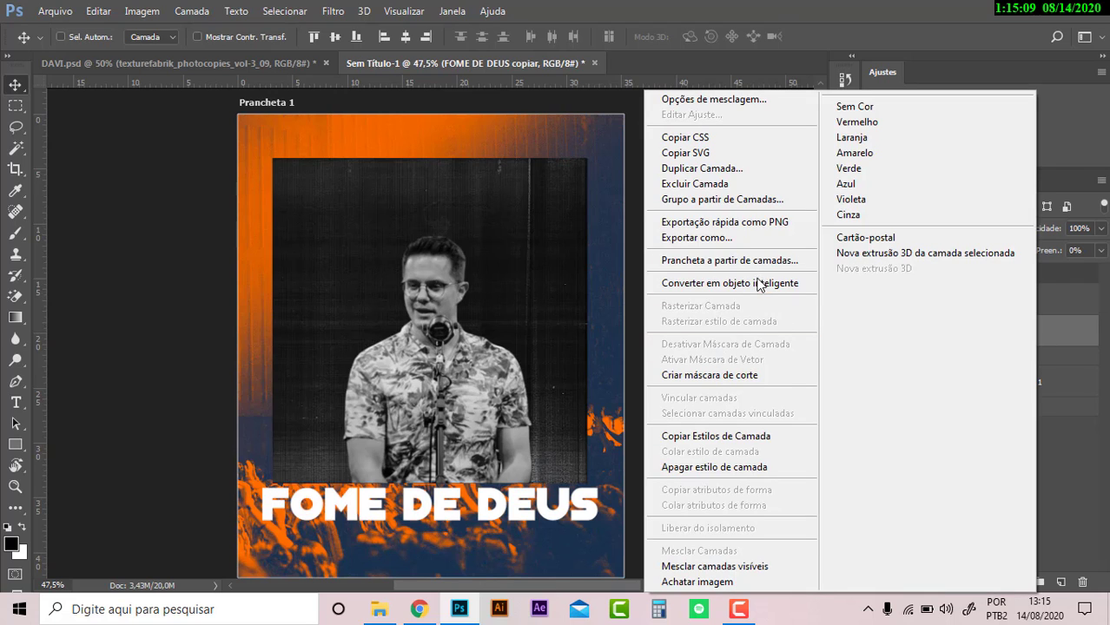
{"action": "key", "text": "Escape"}
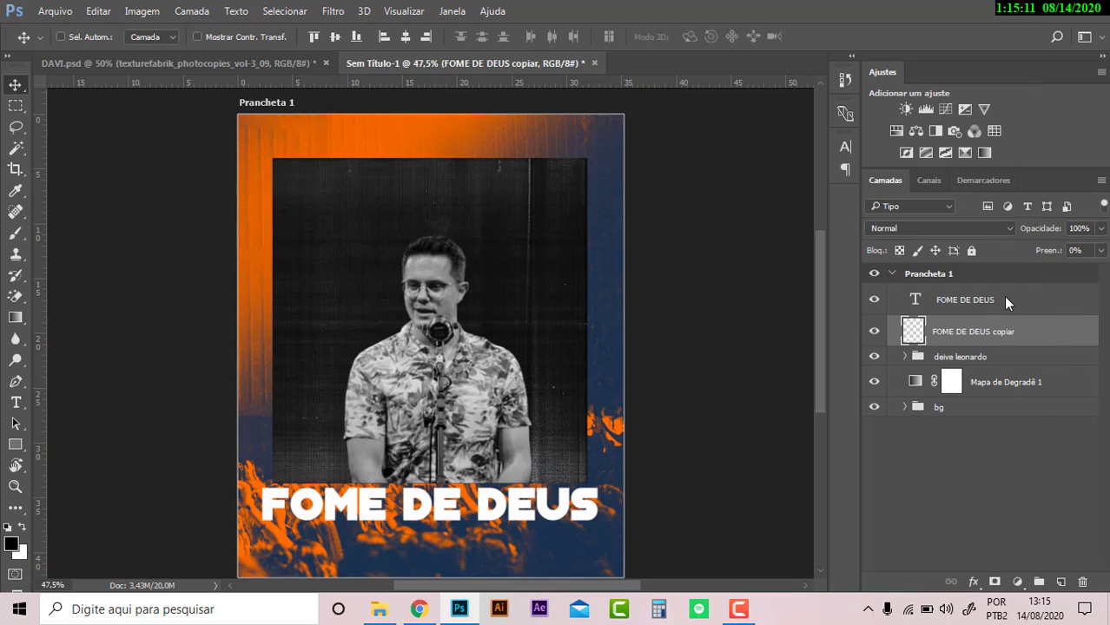
- Add a 2 px white (ffffff) Traçado stroke effect to the FOME DE DEUS copiar layer
{"action": "double_click", "coordinate": [1034, 338]}
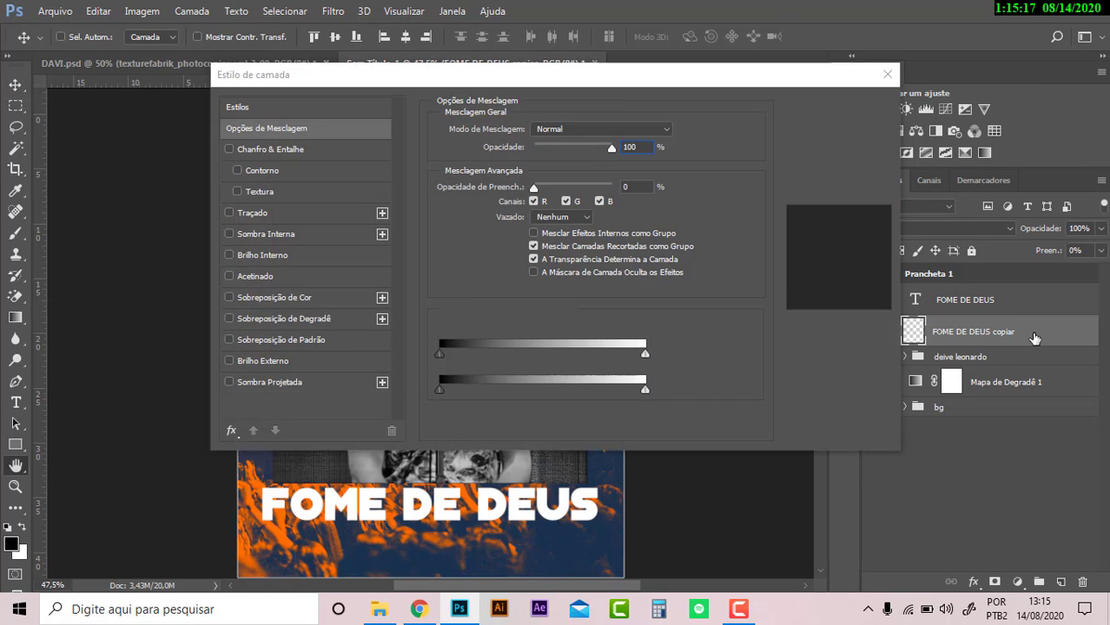
{"action": "left_click", "coordinate": [278, 216]}
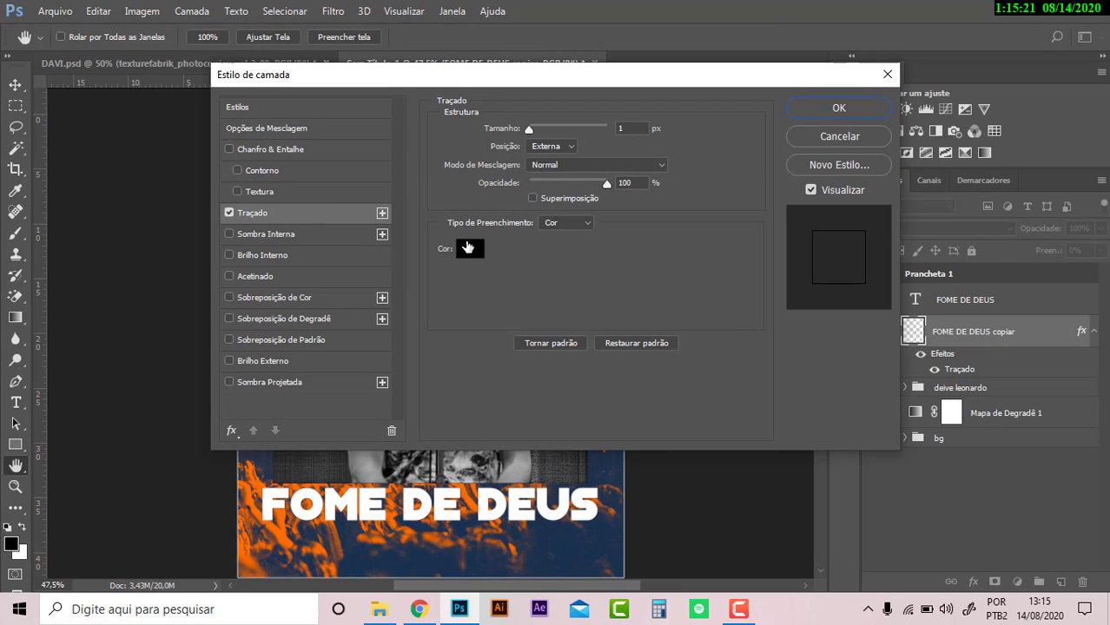
{"action": "left_click", "coordinate": [467, 248]}
{"action": "type", "text": "ffffff"}
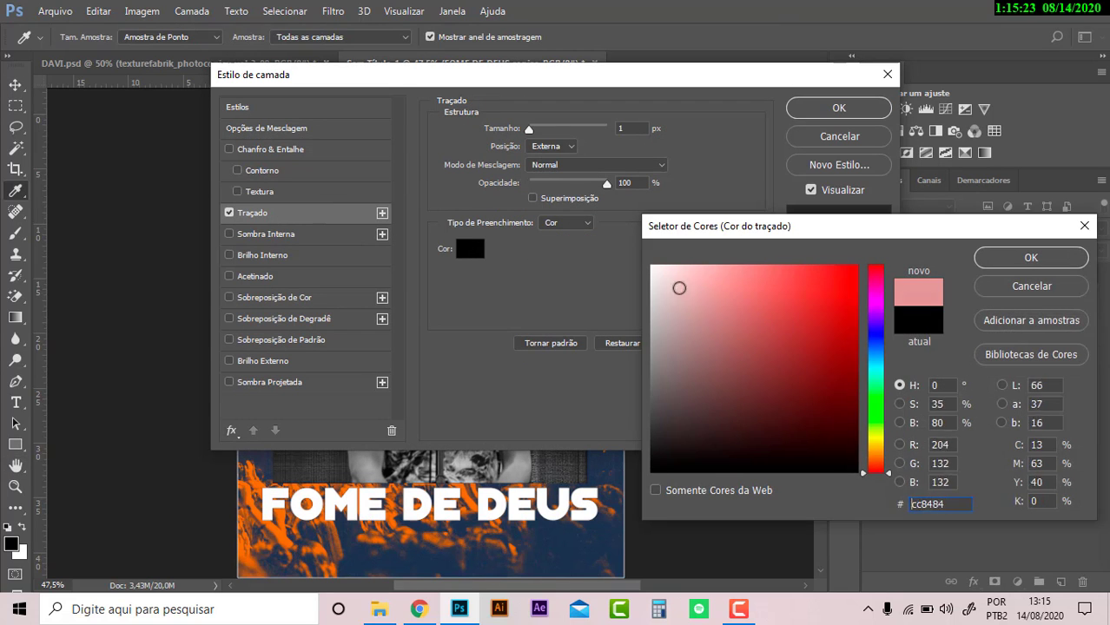
{"action": "left_click", "coordinate": [1031, 257]}
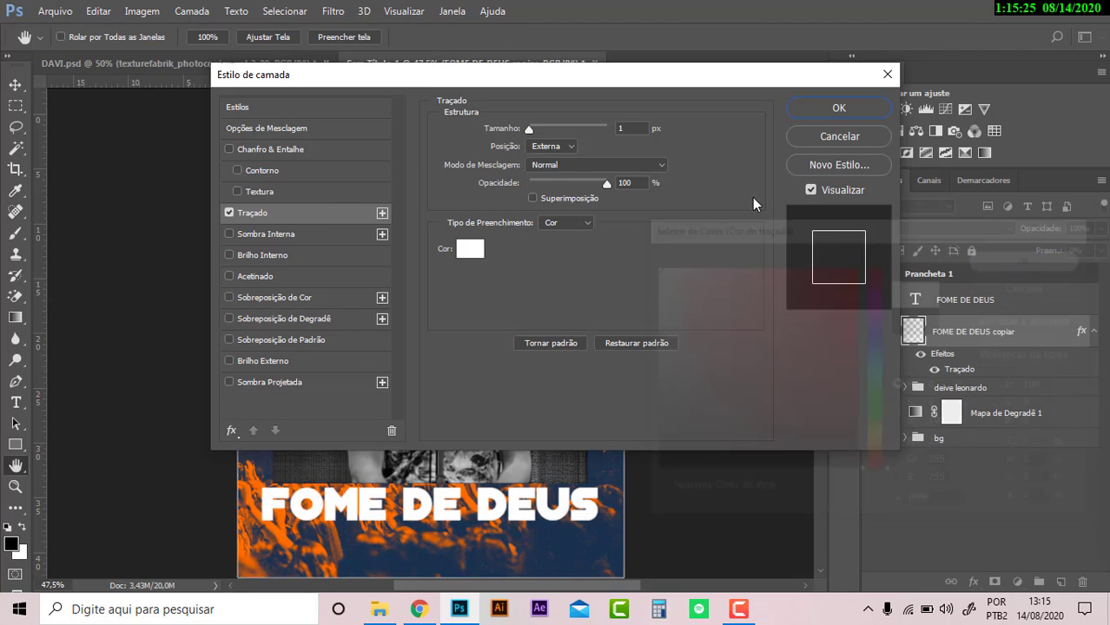
{"action": "left_click_drag", "start_coordinate": [528, 133], "coordinate": [529, 132]}
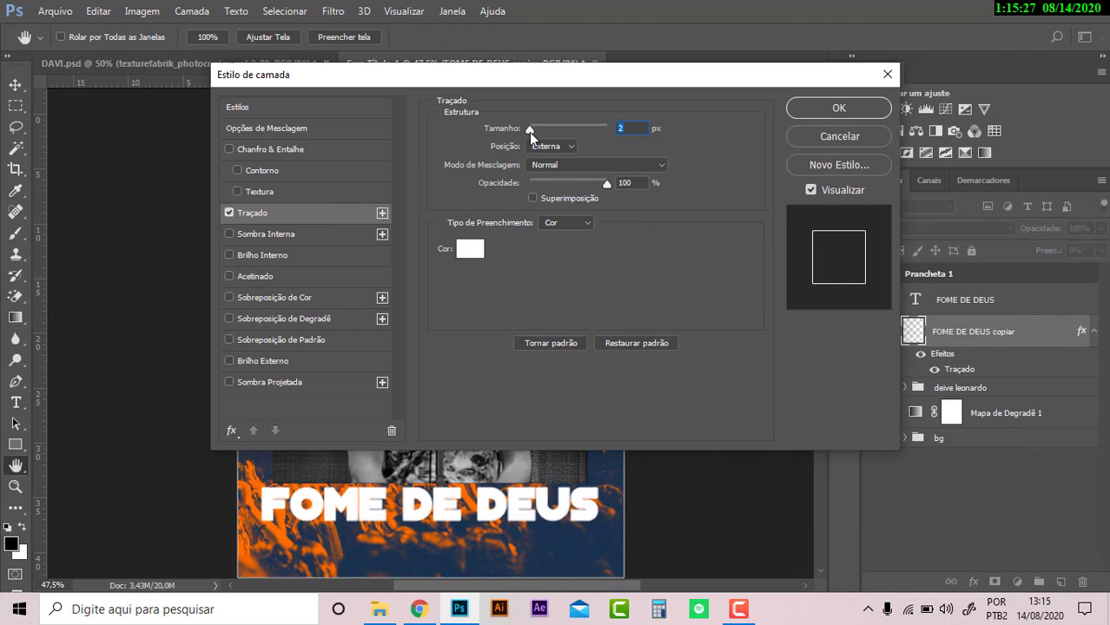
{"action": "left_click", "coordinate": [826, 109]}
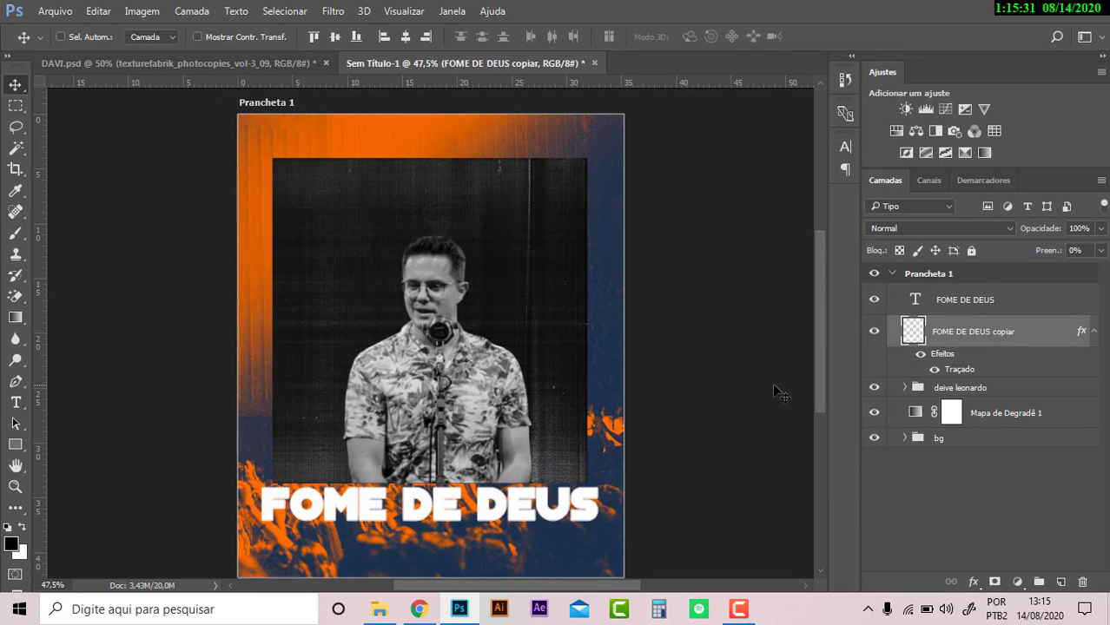
- Enlarge the outlined title copy about 5% from its centre with Free Transform
{"action": "key", "text": "ctrl+t"}
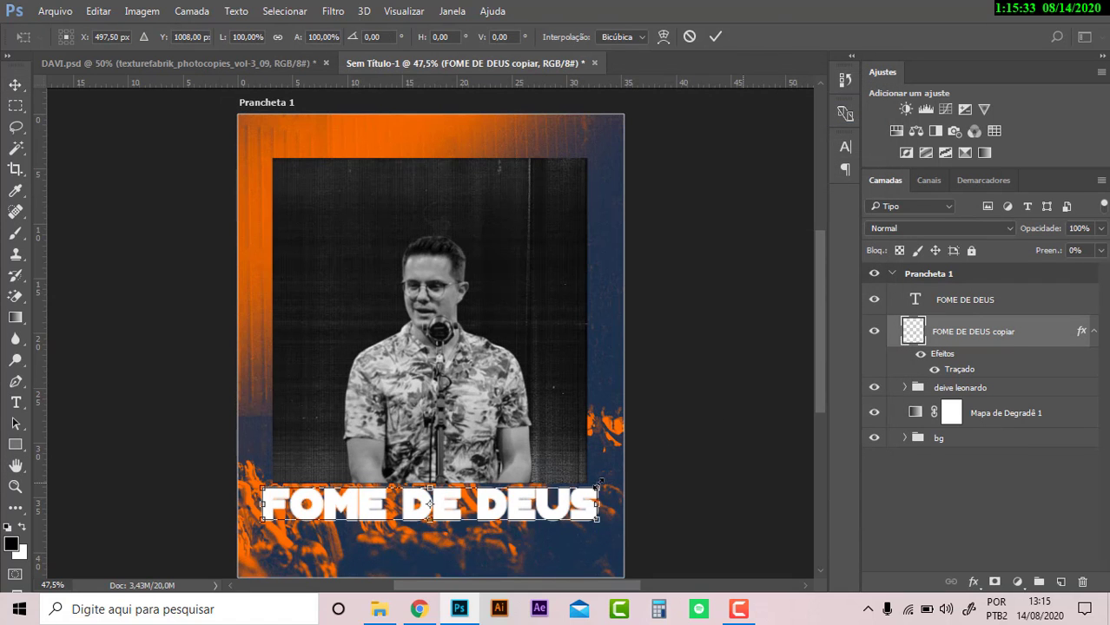
{"action": "left_click_drag", "start_coordinate": [597, 481], "coordinate": [606, 478]}
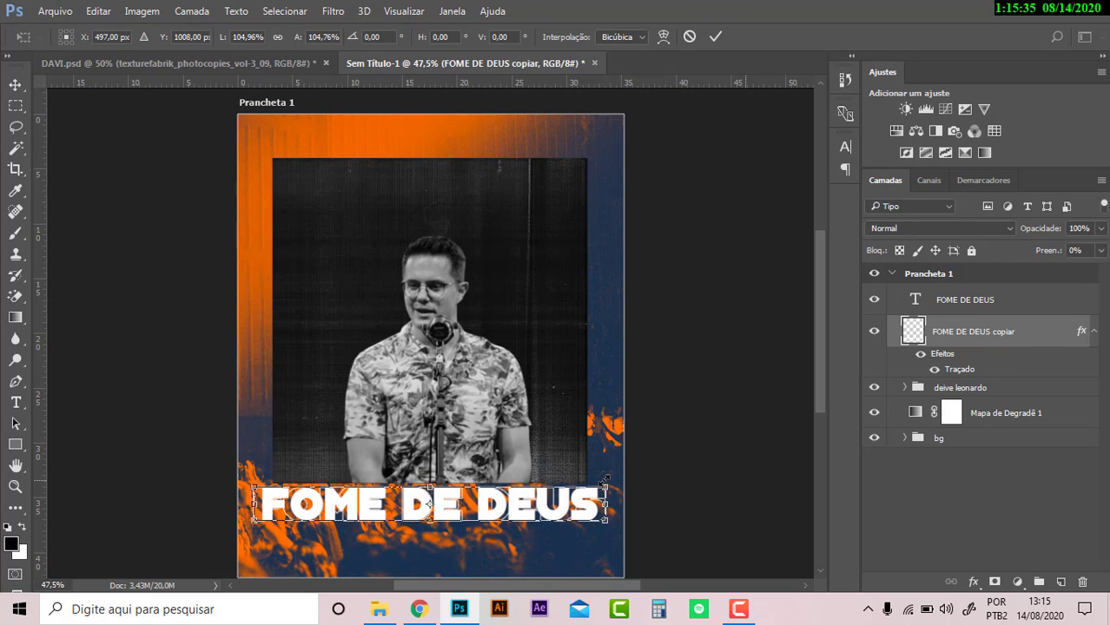
{"action": "key", "text": "Return"}
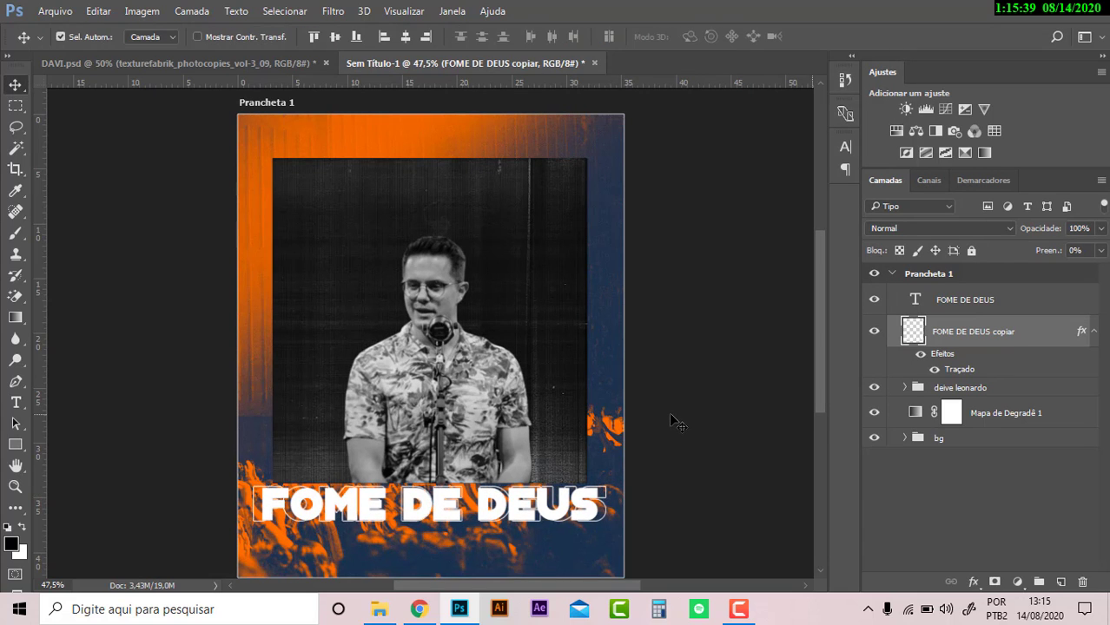
- Warp the outlined copy into a gentle curve, pulling its corners and straightening DEUS's top
{"action": "key", "text": "ctrl+t"}
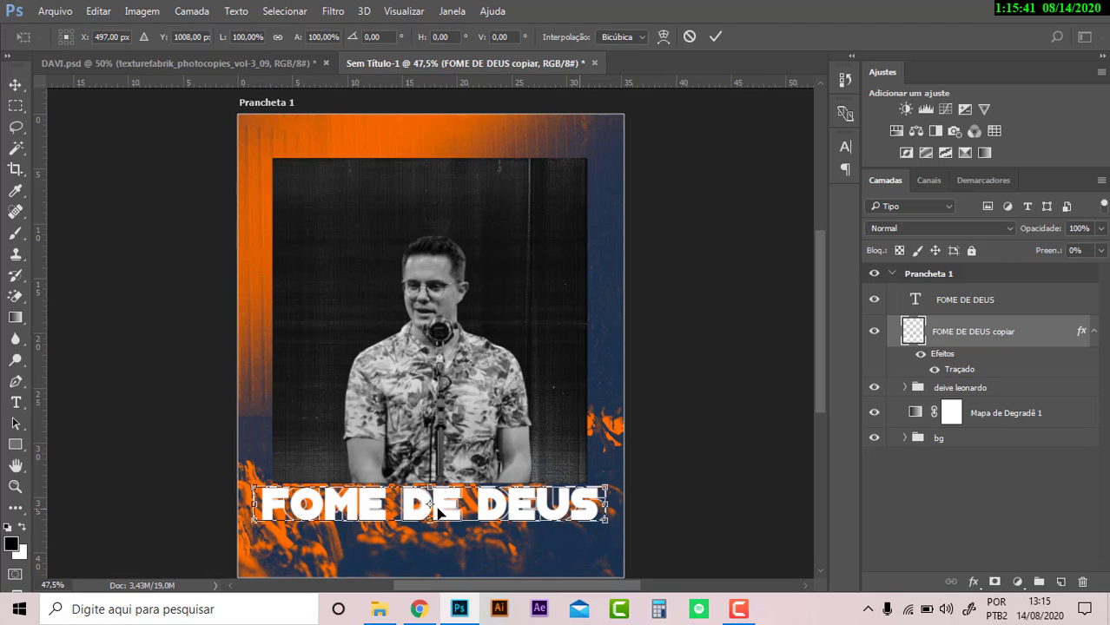
{"action": "right_click", "coordinate": [439, 513]}
{"action": "left_click", "coordinate": [503, 426]}
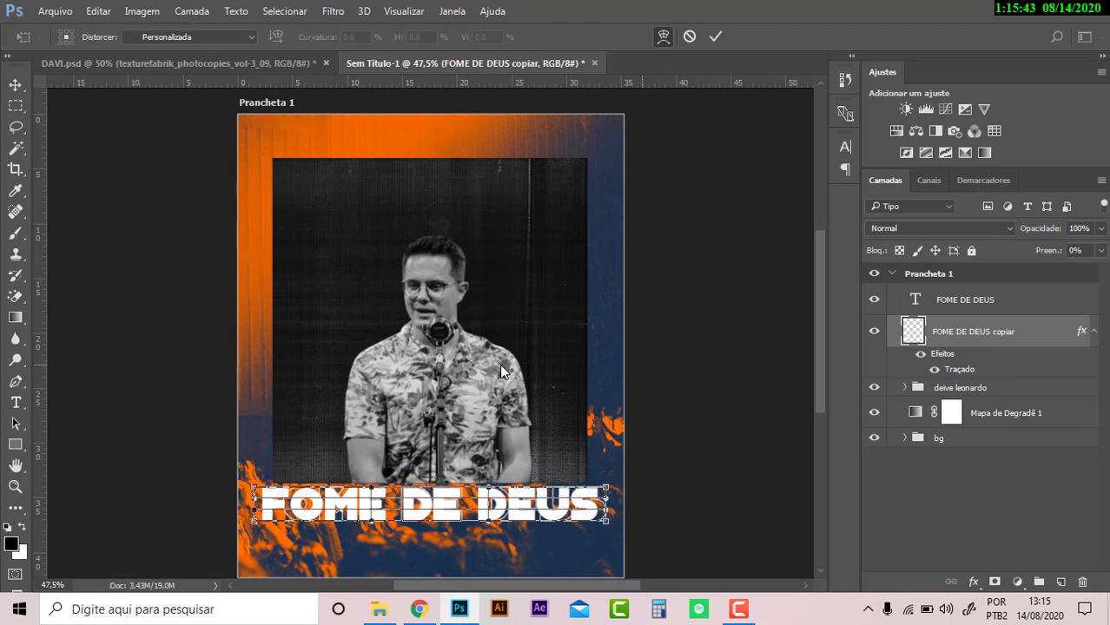
{"action": "left_click_drag", "start_coordinate": [370, 491], "coordinate": [372, 533]}
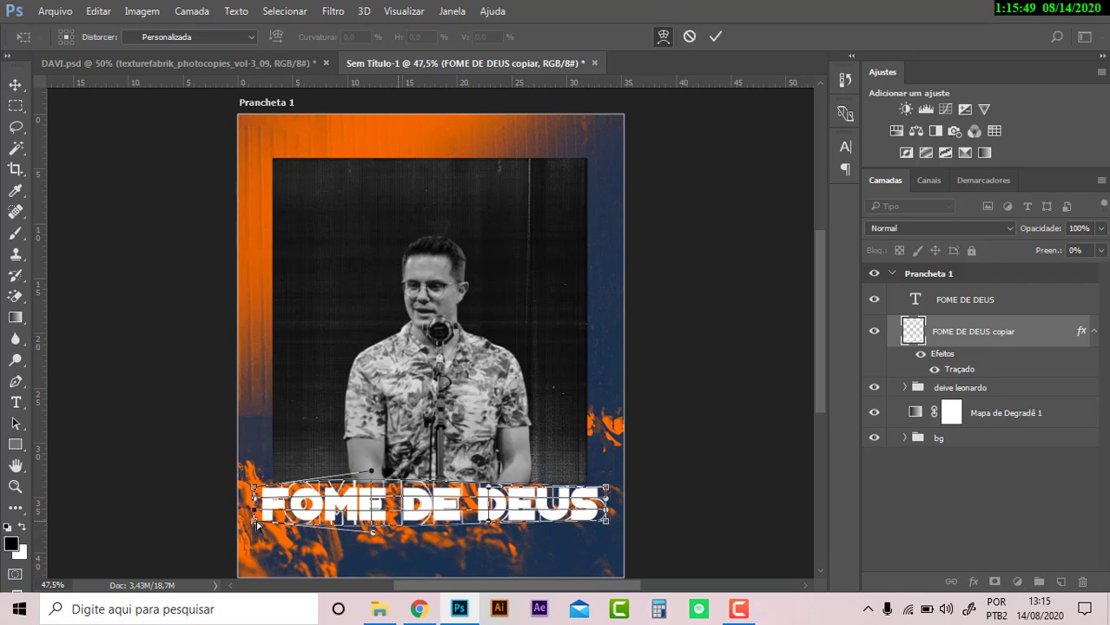
{"action": "left_click_drag", "start_coordinate": [253, 527], "coordinate": [252, 530]}
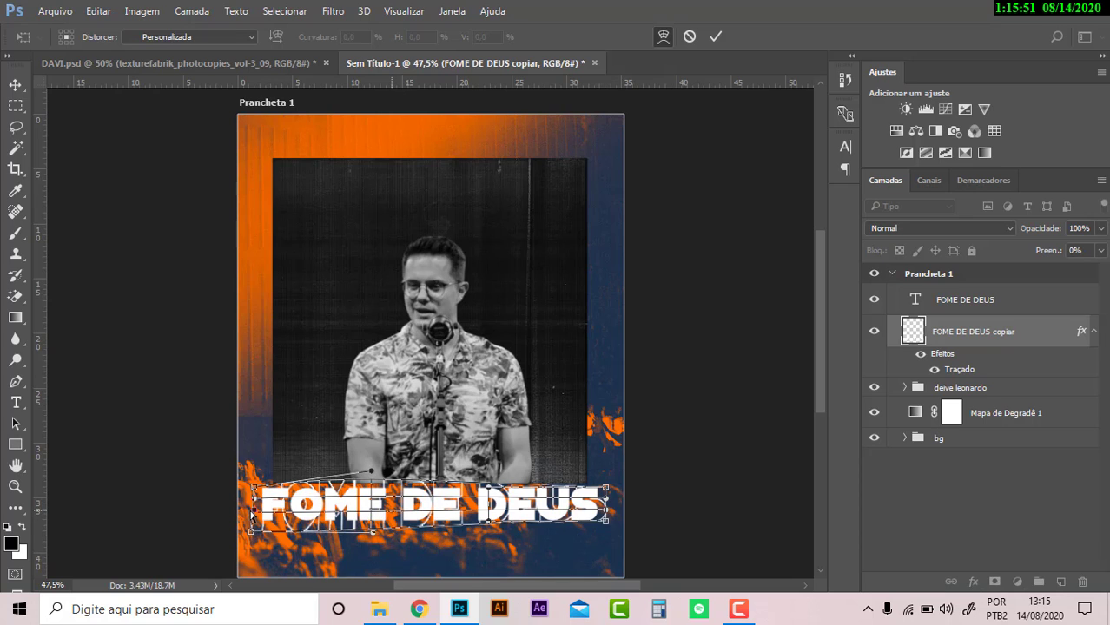
{"action": "left_click_drag", "start_coordinate": [252, 488], "coordinate": [249, 474]}
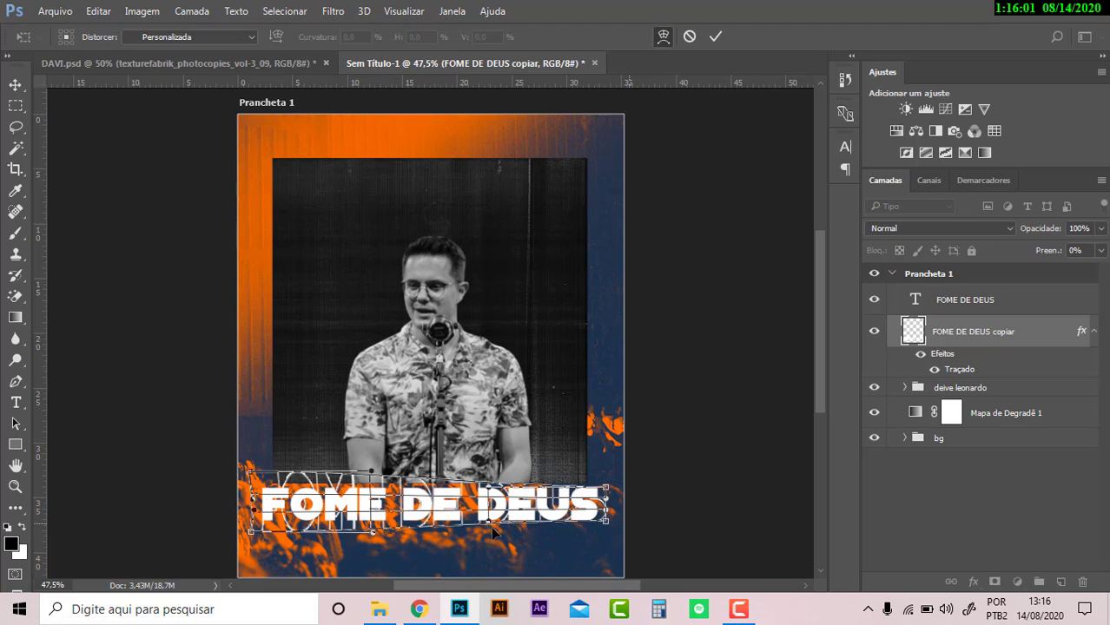
{"action": "left_click_drag", "start_coordinate": [493, 528], "coordinate": [493, 538]}
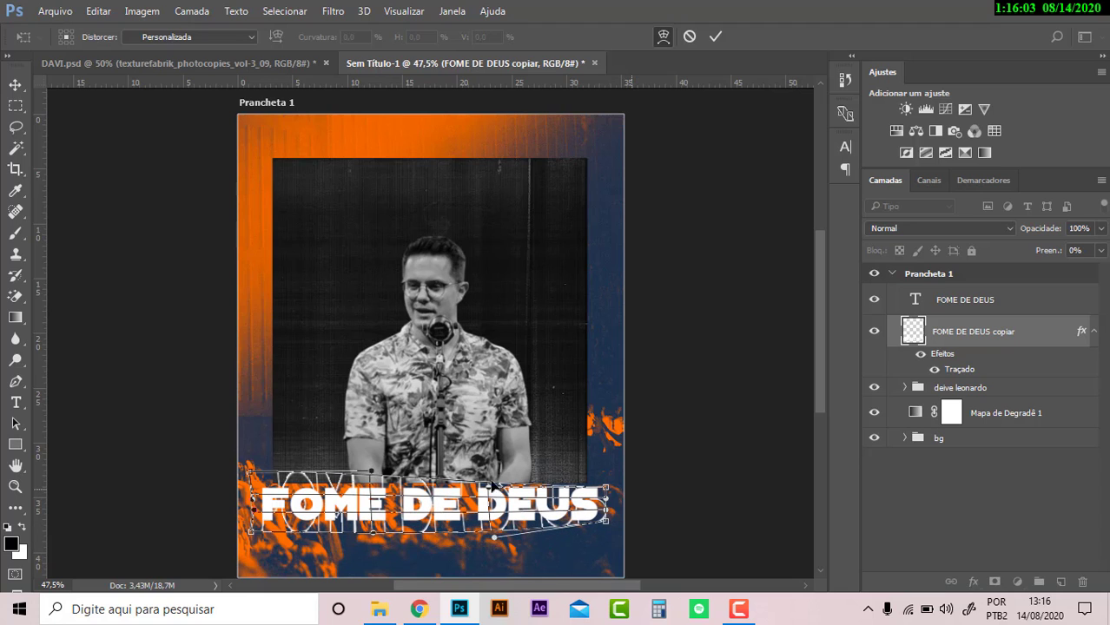
{"action": "left_click_drag", "start_coordinate": [492, 486], "coordinate": [497, 469]}
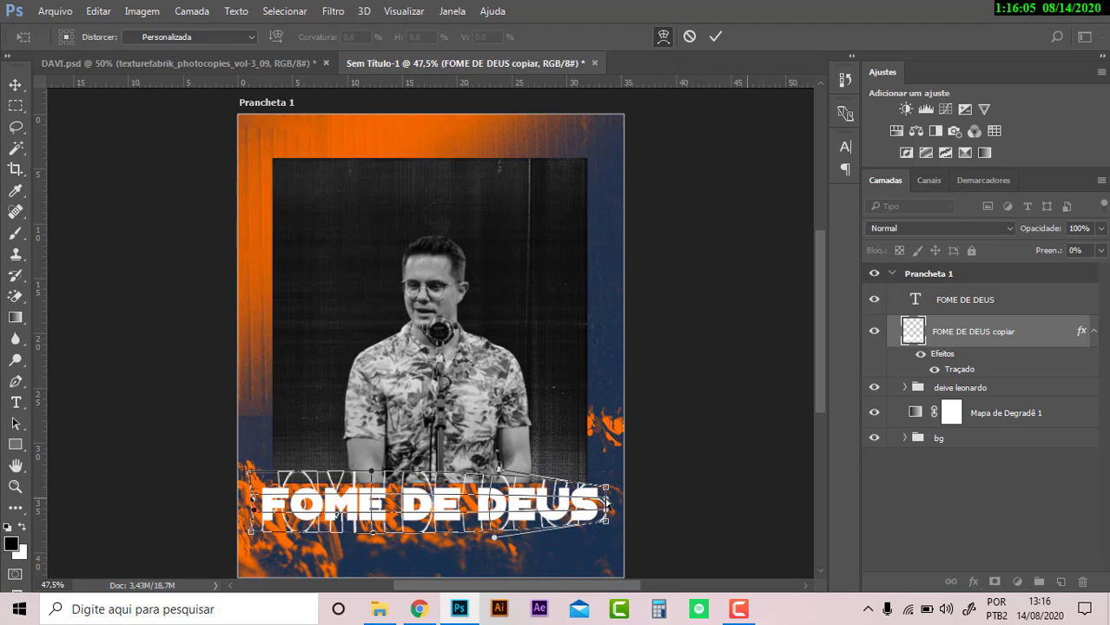
{"action": "left_click_drag", "start_coordinate": [605, 491], "coordinate": [606, 487]}
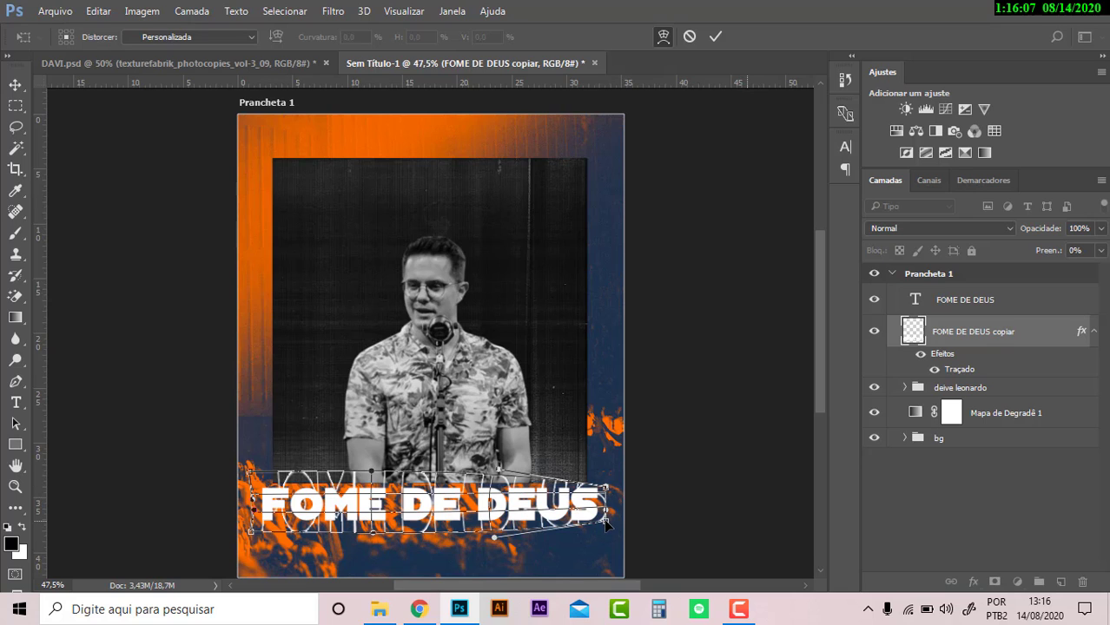
{"action": "left_click_drag", "start_coordinate": [606, 526], "coordinate": [605, 531]}
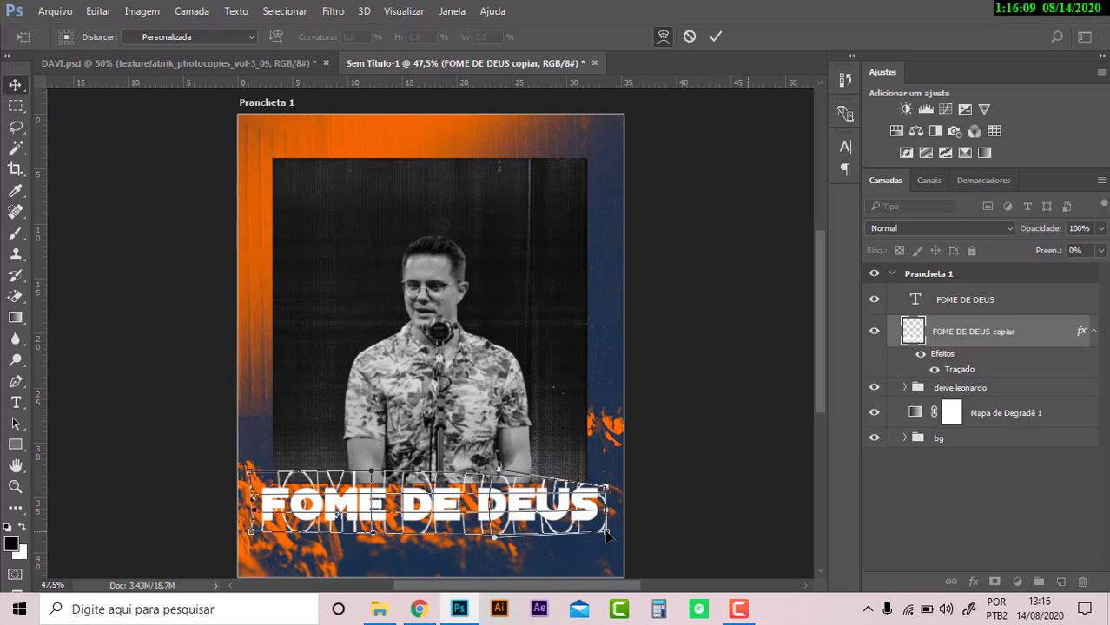
{"action": "key", "text": "Return"}
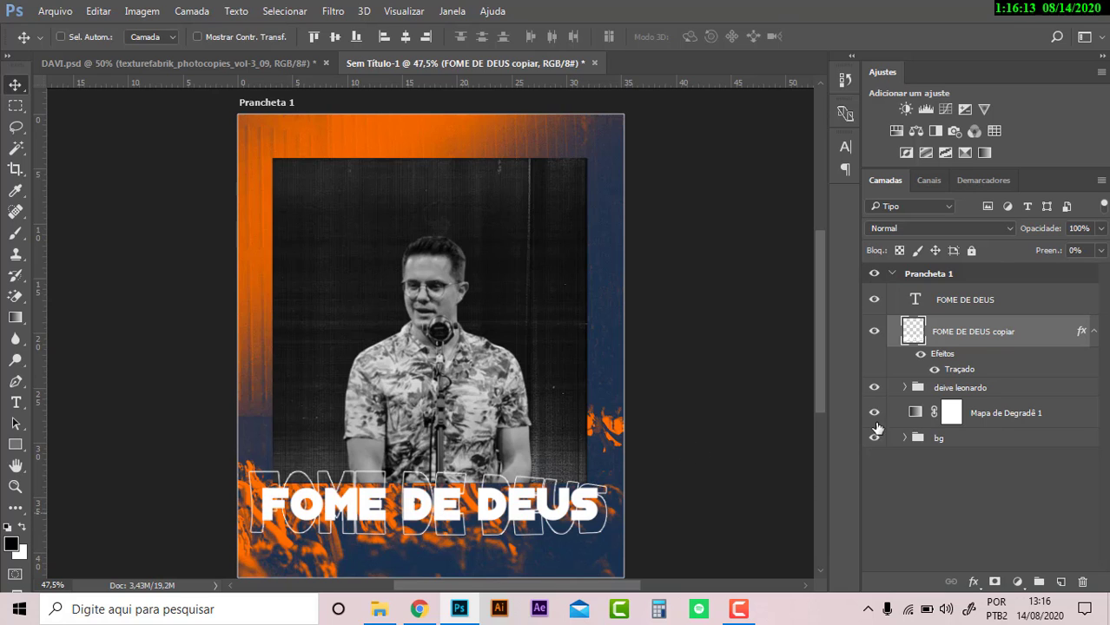
- Centre the outlined FOME DE DEUS copy horizontally on the artboard
{"action": "left_click", "coordinate": [919, 413], "text": "ctrl"}
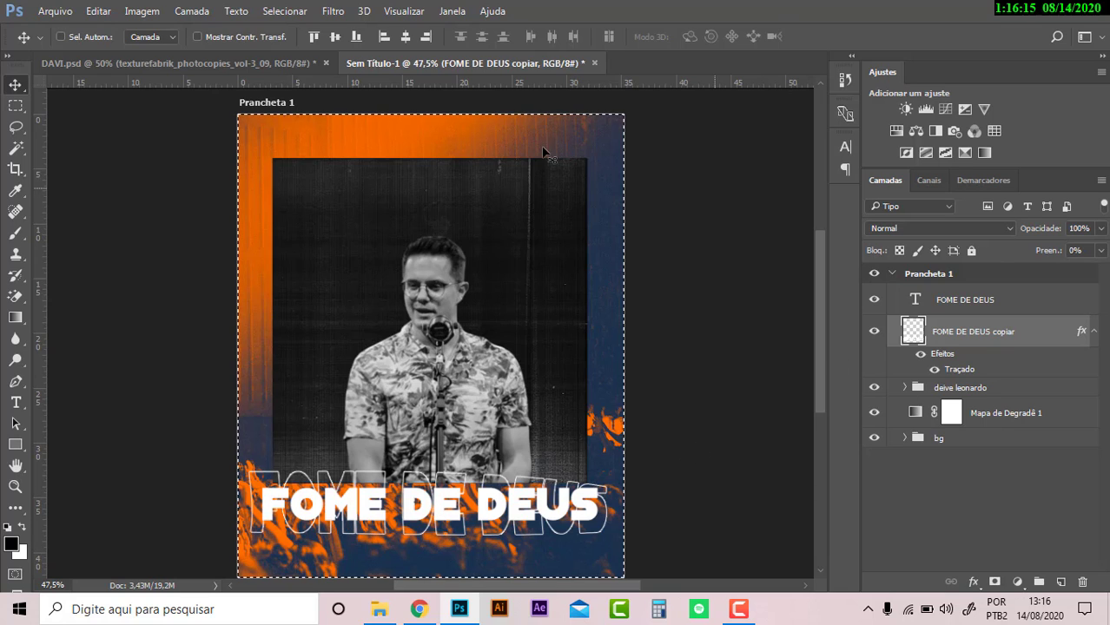
{"action": "left_click", "coordinate": [402, 44]}
{"action": "key", "text": "ctrl+d"}
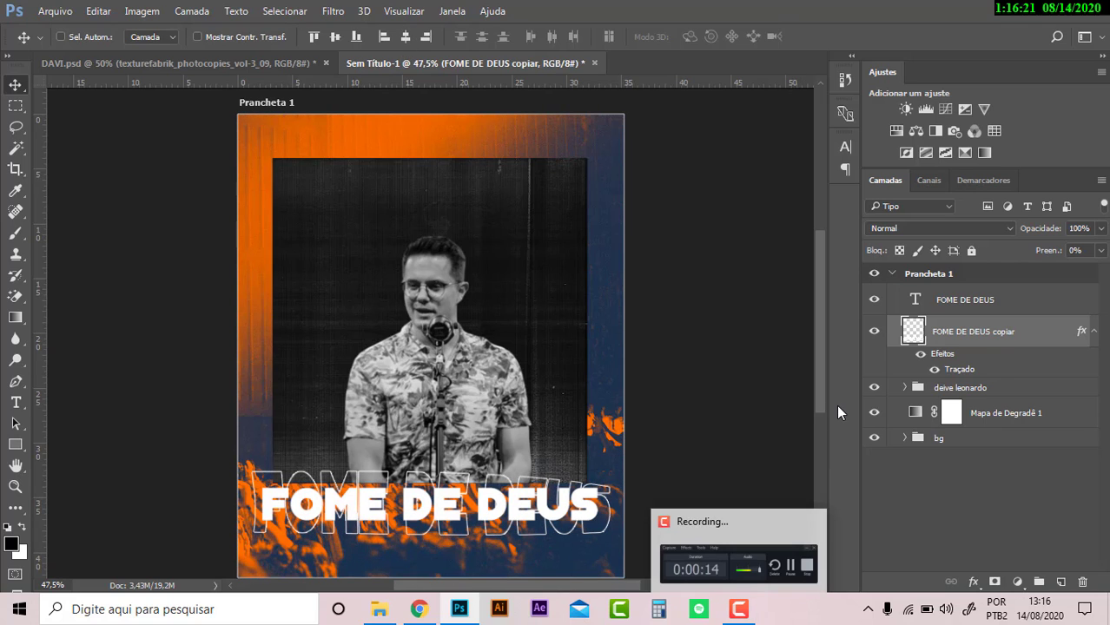
- Reset the copy's Traçado stroke colour to pure white #ffffff
{"action": "double_click", "coordinate": [970, 371]}
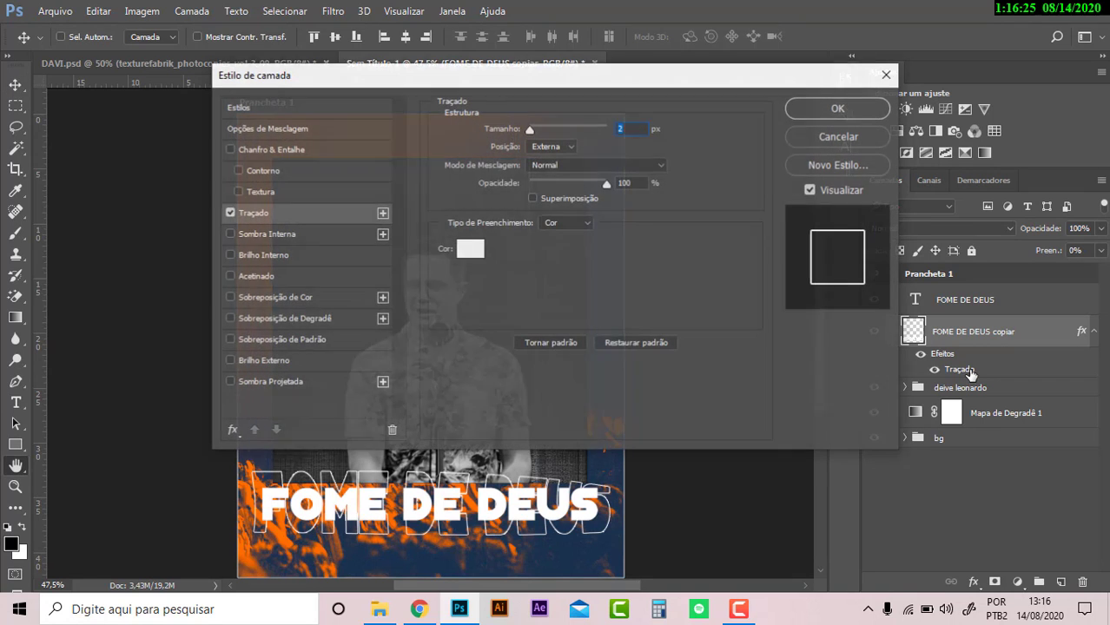
{"action": "left_click_drag", "start_coordinate": [564, 77], "coordinate": [865, 154]}
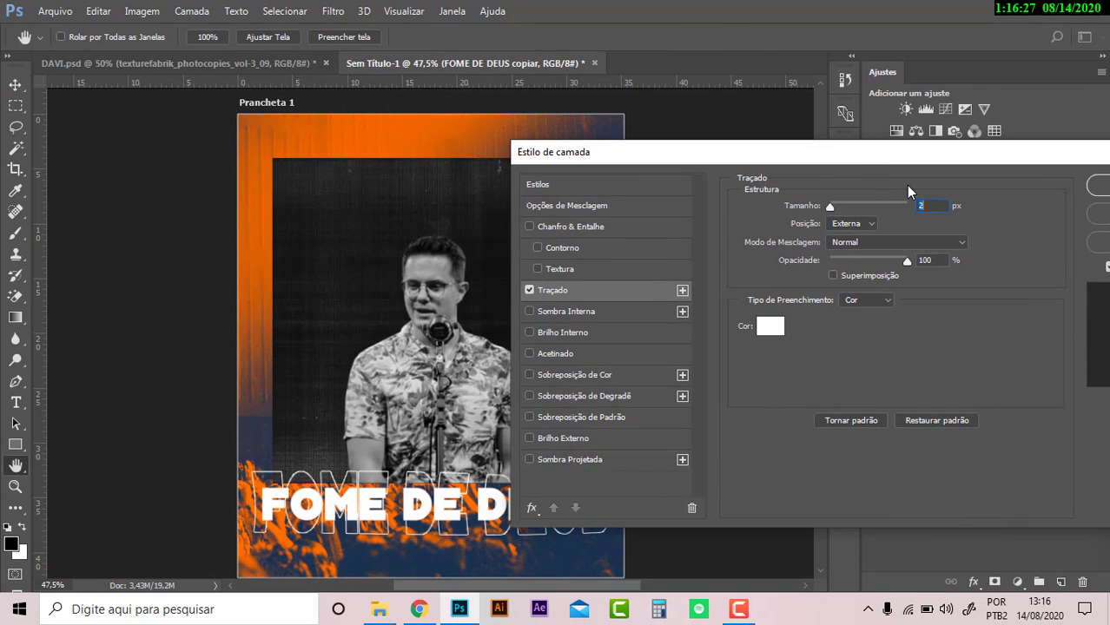
{"action": "left_click", "coordinate": [774, 328]}
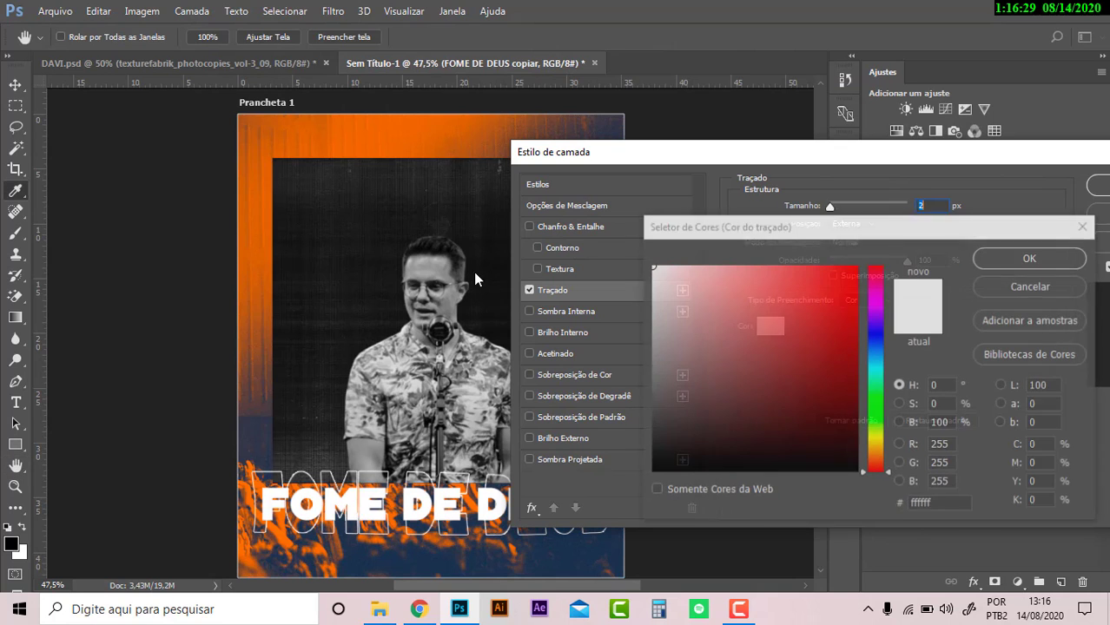
{"action": "left_click", "coordinate": [262, 215]}
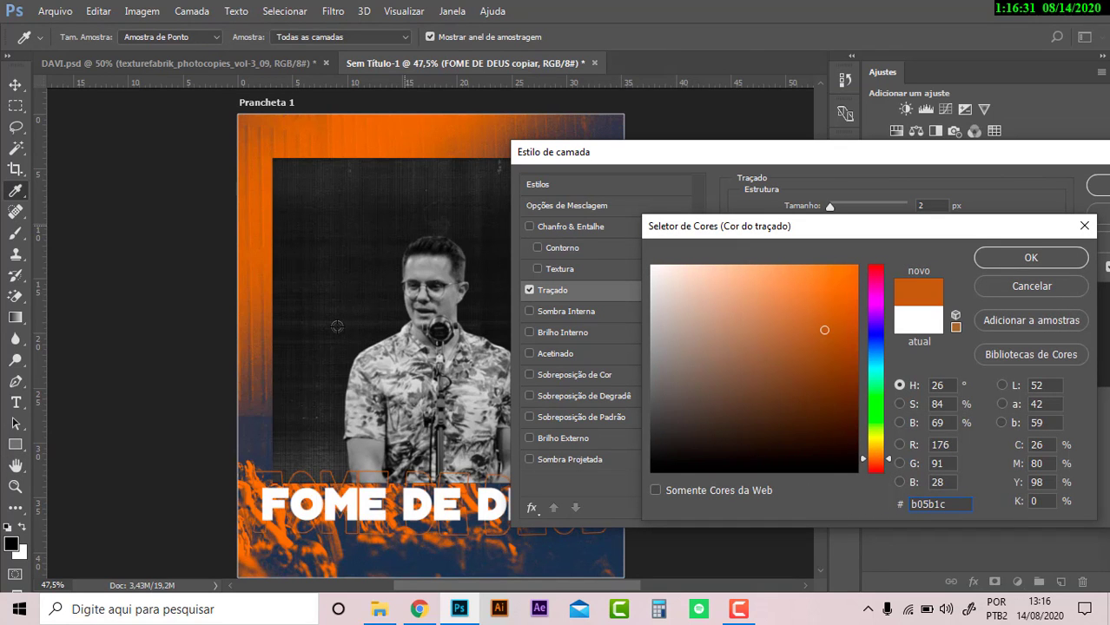
{"action": "left_click", "coordinate": [252, 433]}
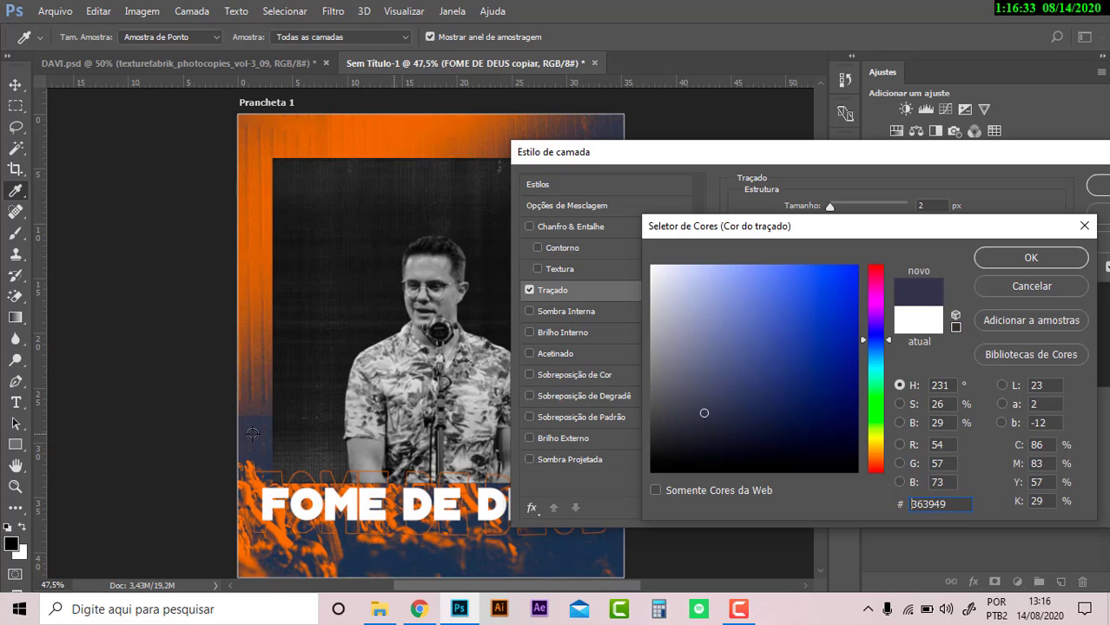
{"action": "left_click_drag", "start_coordinate": [788, 409], "coordinate": [652, 267]}
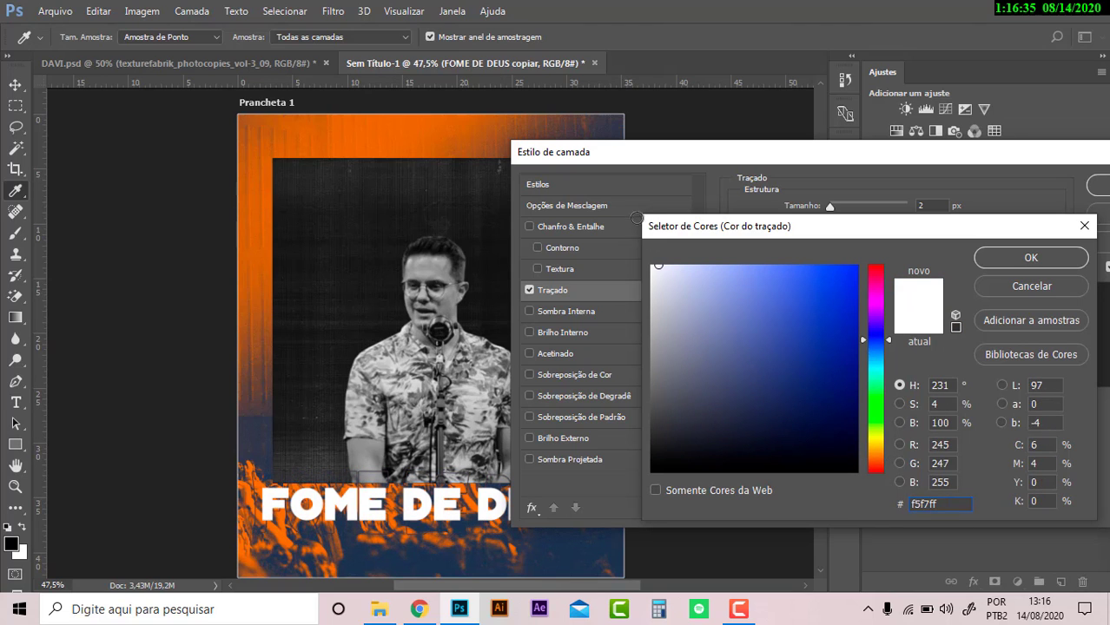
{"action": "left_click", "coordinate": [1027, 258]}
{"action": "left_click", "coordinate": [1099, 186]}
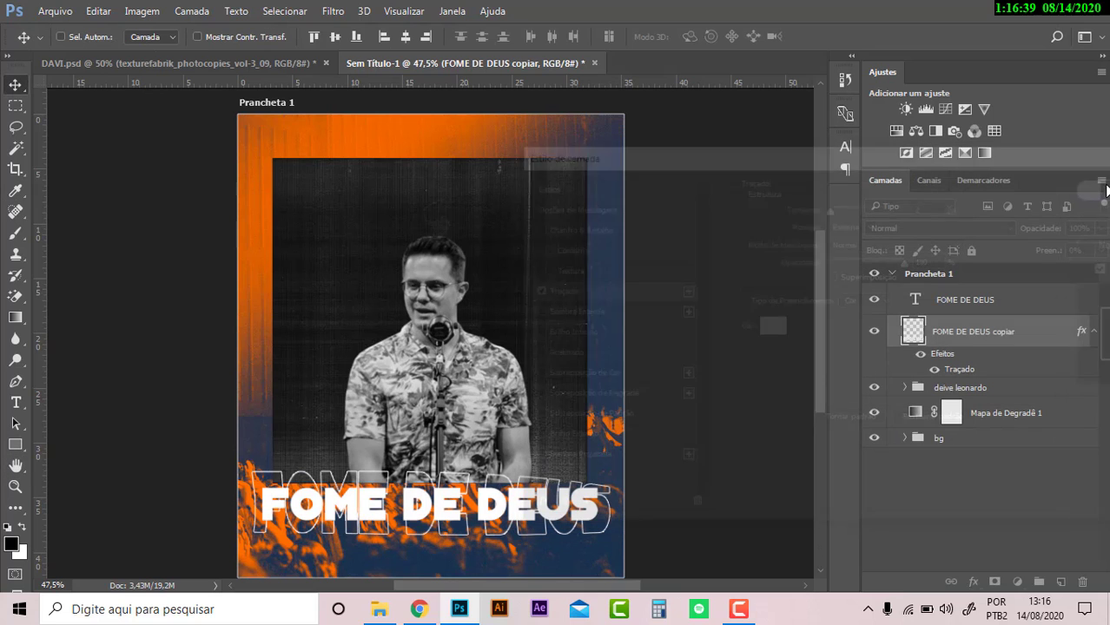
{"action": "left_click", "coordinate": [259, 63]}
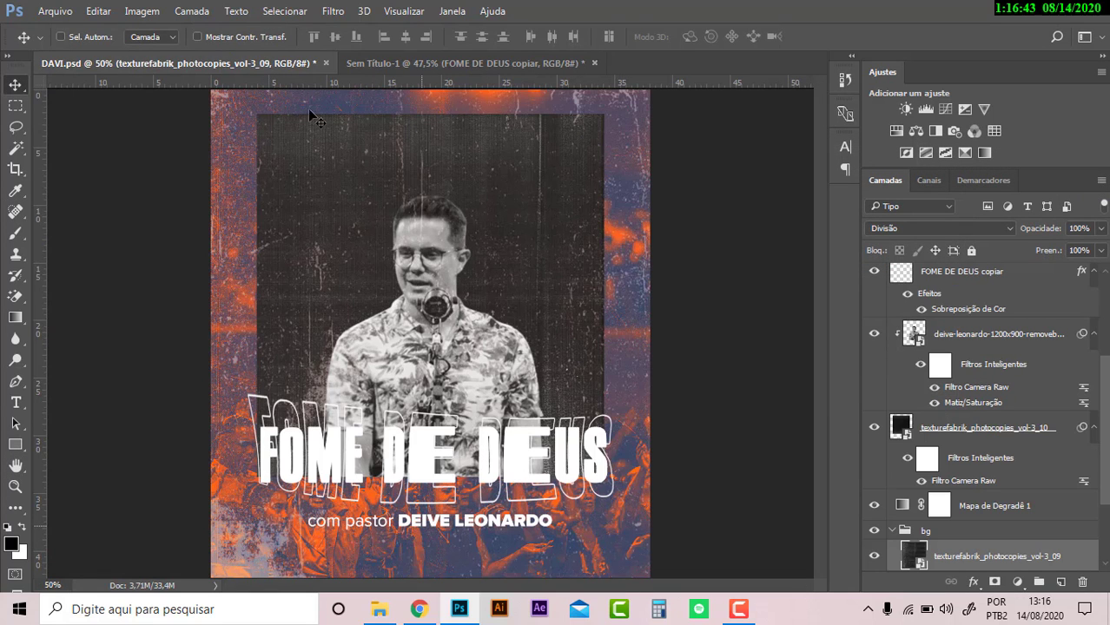
{"action": "left_click", "coordinate": [408, 65]}
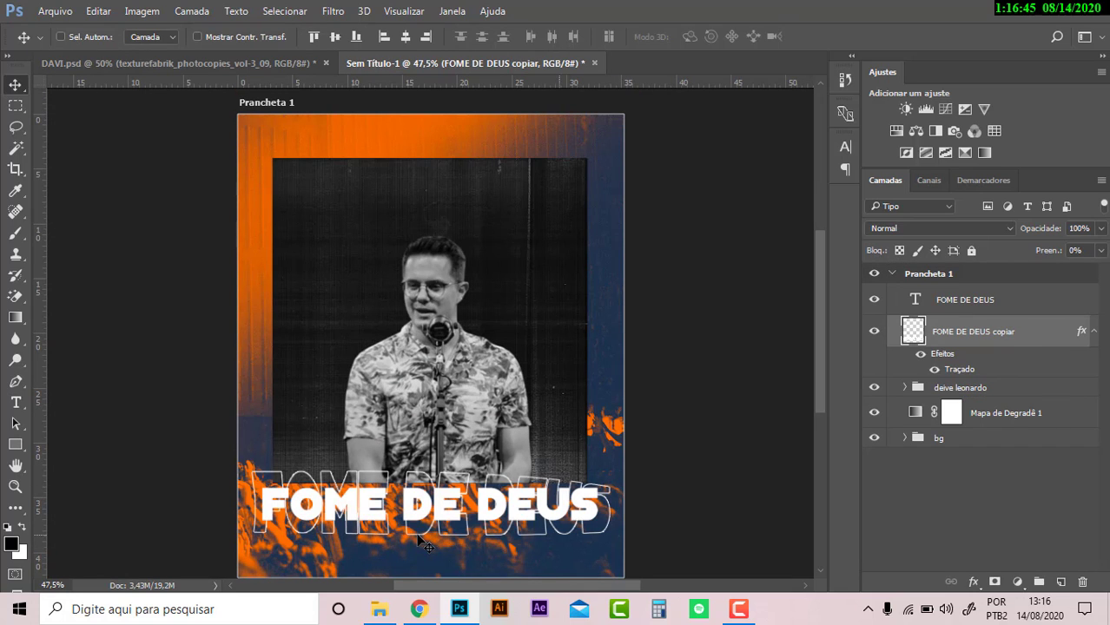
{"action": "left_click", "coordinate": [977, 388], "text": "ctrl"}
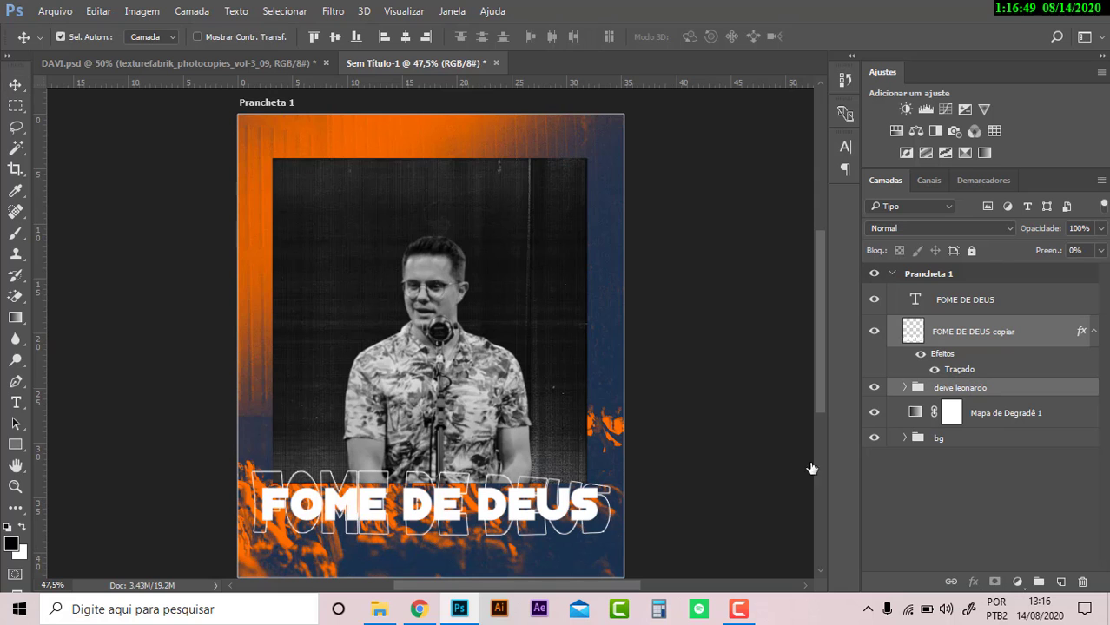
- Scale the pastor photo group and both title layers down to about 84%, then nudge them up
{"action": "key", "text": "ctrl+t"}
{"action": "left_click_drag", "start_coordinate": [599, 524], "coordinate": [586, 519]}
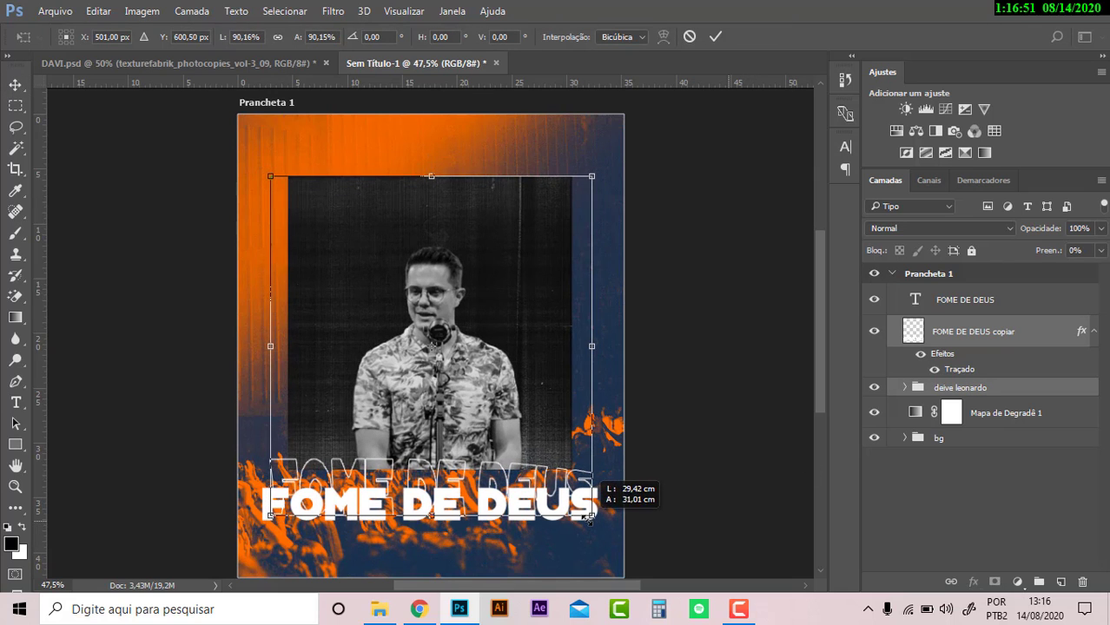
{"action": "key", "text": "Escape"}
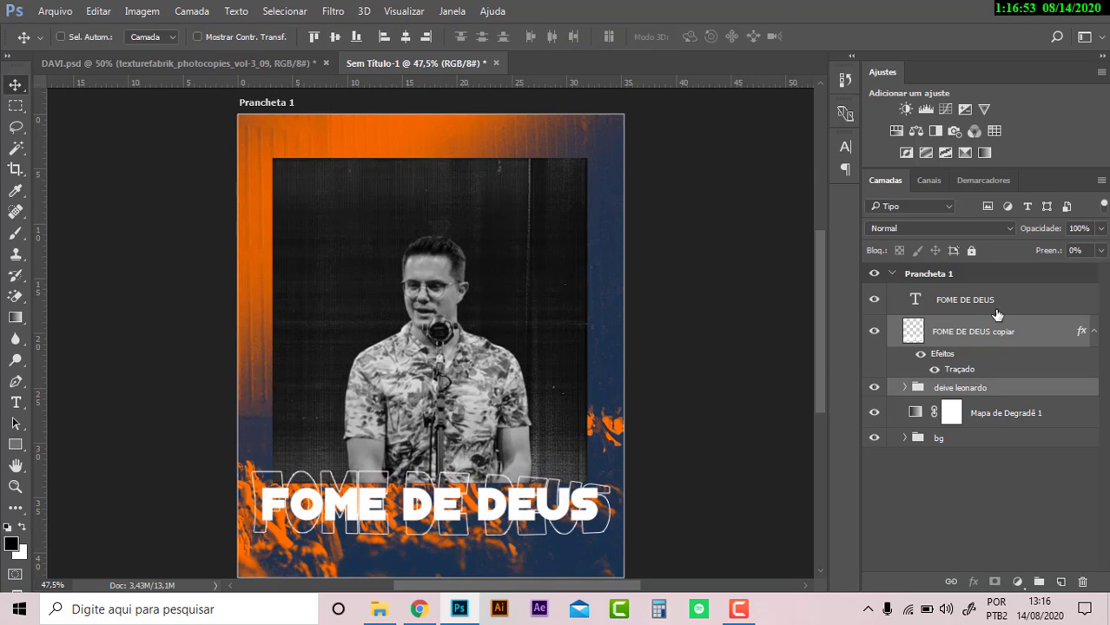
{"action": "left_click", "coordinate": [996, 310]}
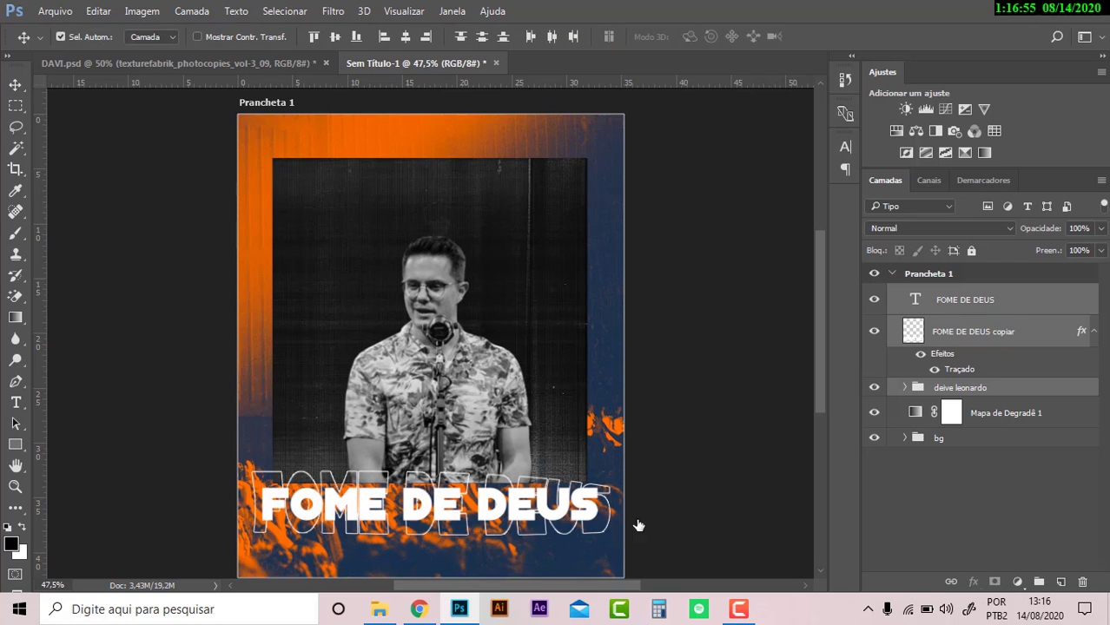
{"action": "key", "text": "ctrl+t"}
{"action": "left_click_drag", "start_coordinate": [608, 532], "coordinate": [580, 504]}
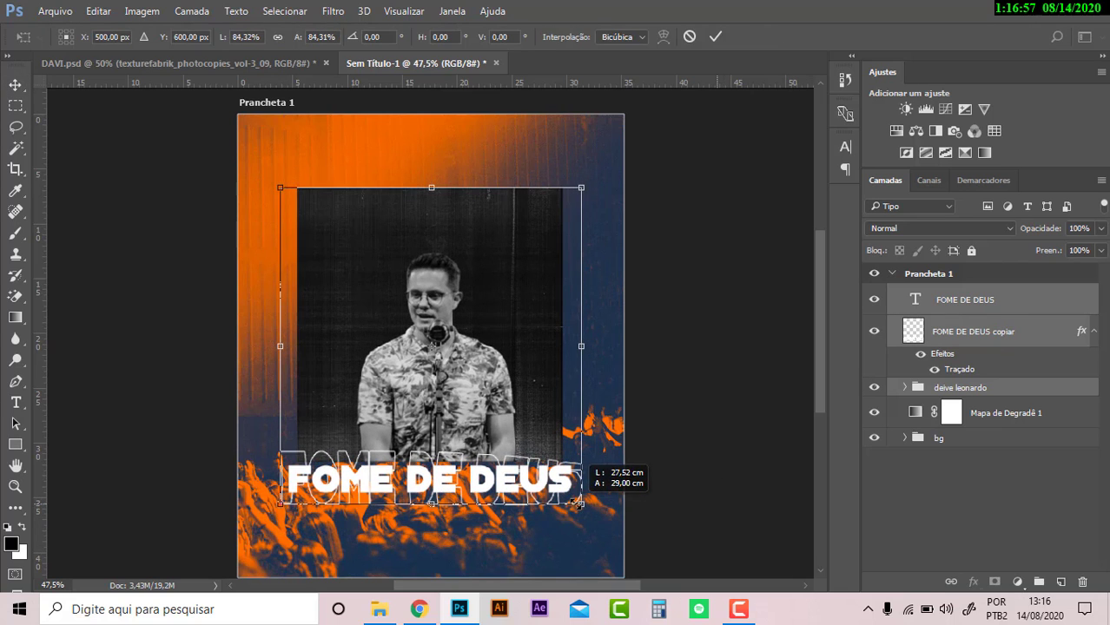
{"action": "key", "text": "Return"}
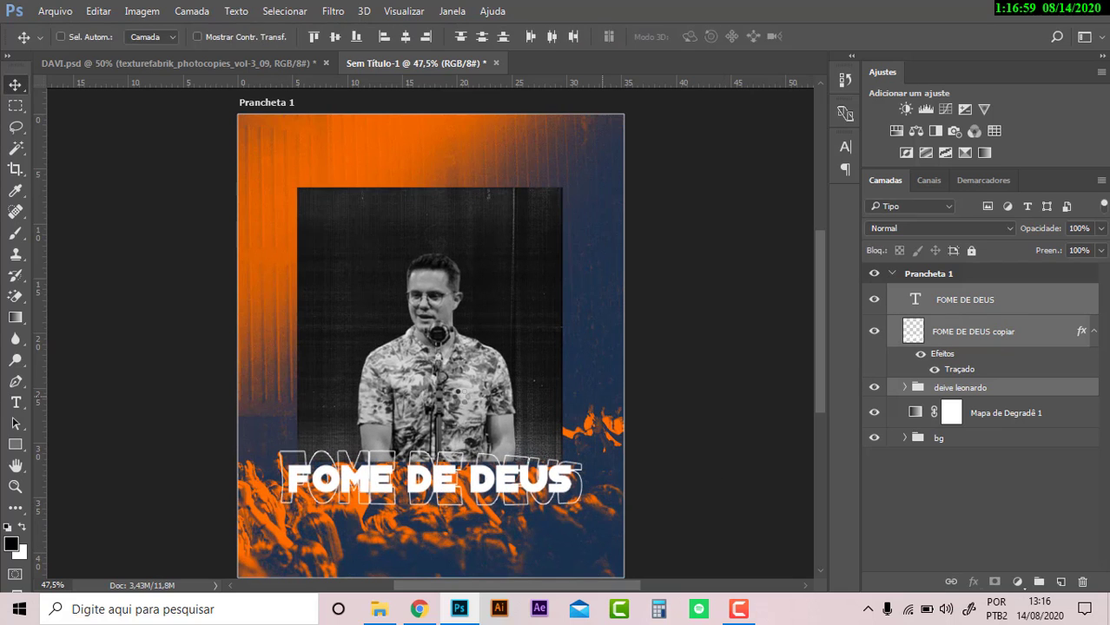
{"action": "left_click_drag", "start_coordinate": [460, 399], "coordinate": [461, 388]}
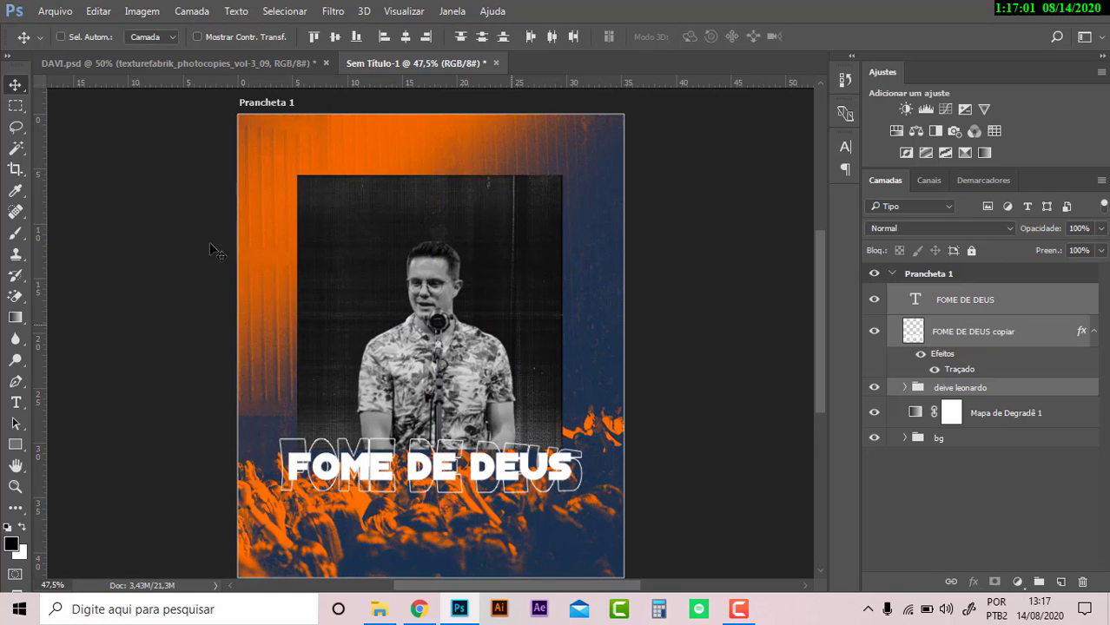
- Add a subtitle text line reading 'pastor' plus the pastor's name below the title
{"action": "key", "text": "t"}
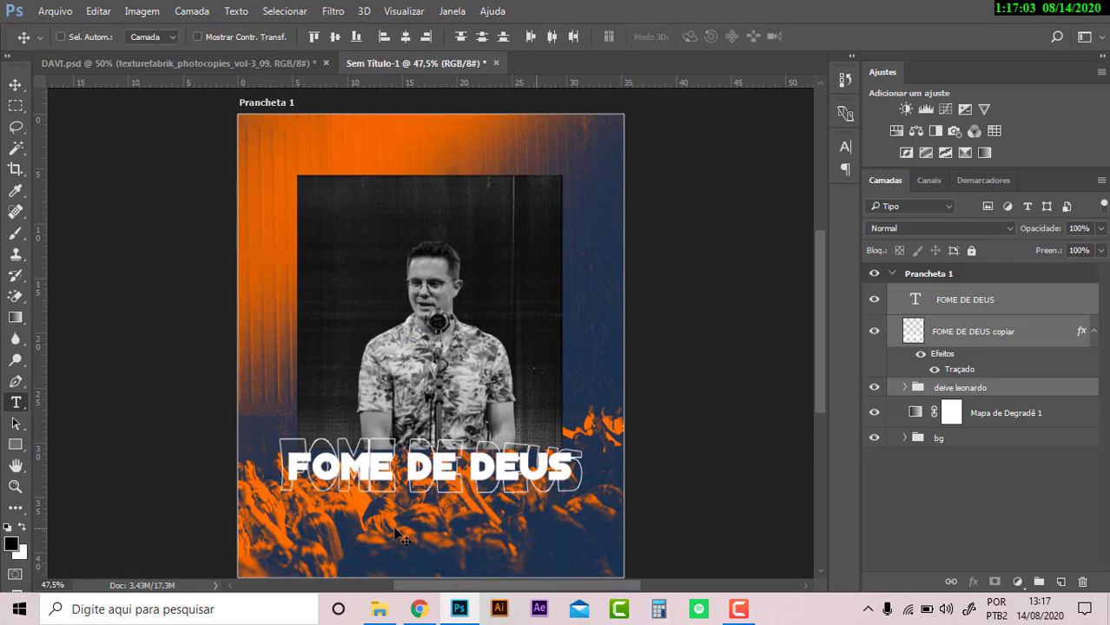
{"action": "key", "text": "m"}
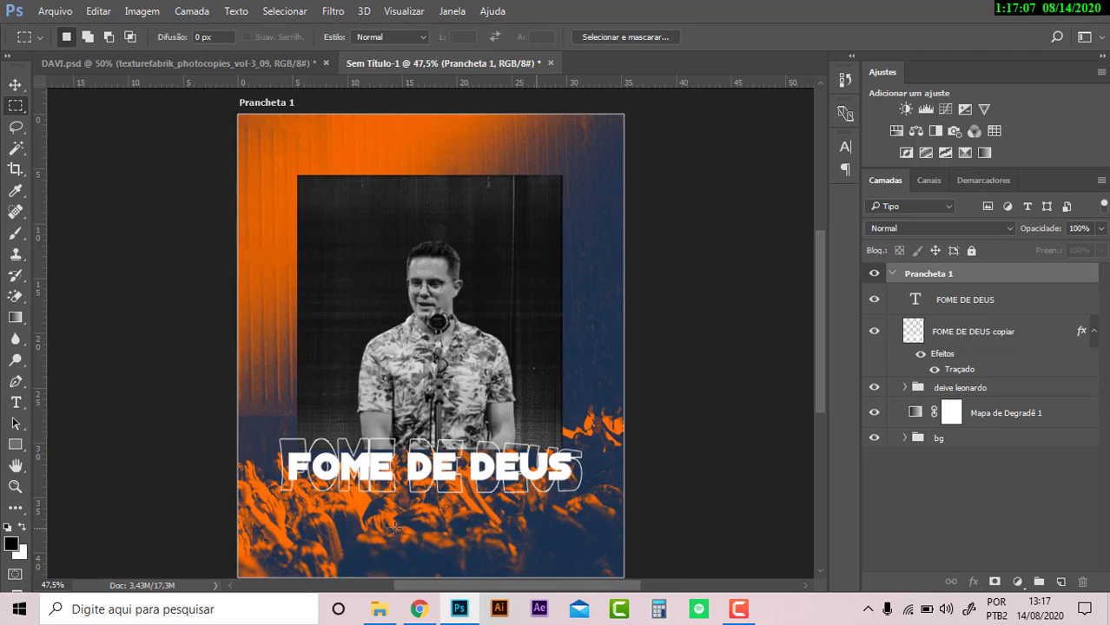
{"action": "key", "text": "t"}
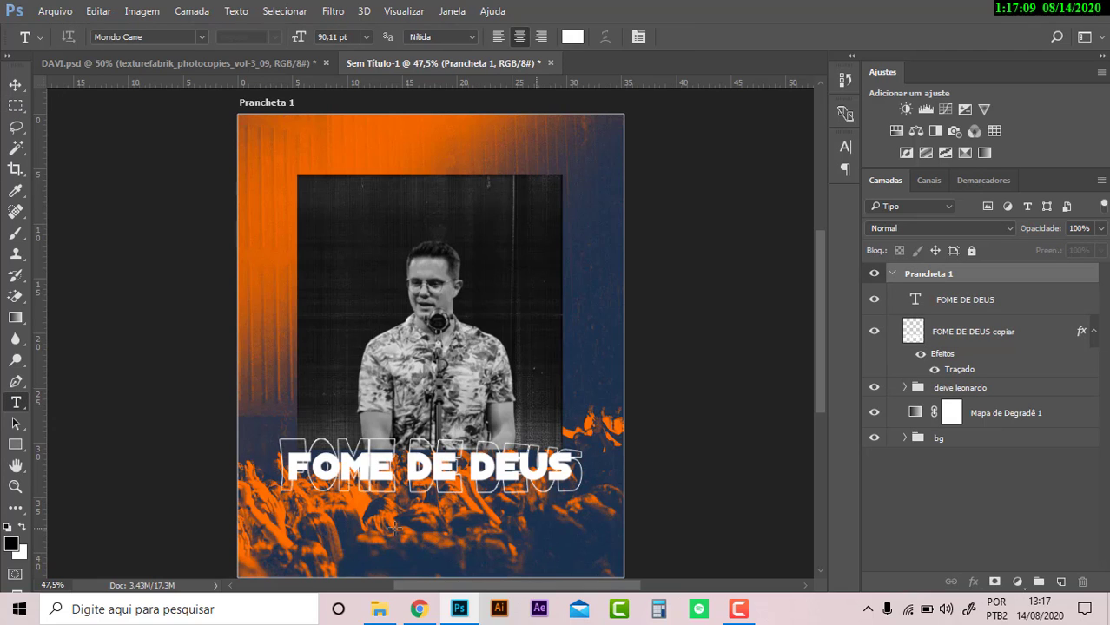
{"action": "left_click", "coordinate": [393, 524]}
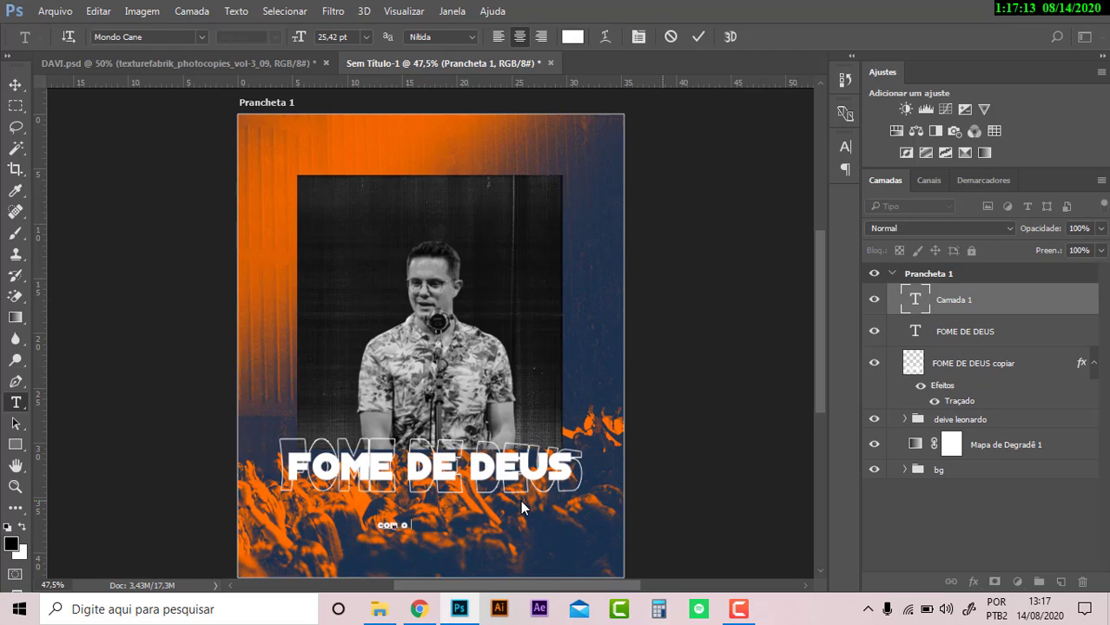
{"action": "type", "text": "past"}
{"action": "type", "text": "or DEI"}
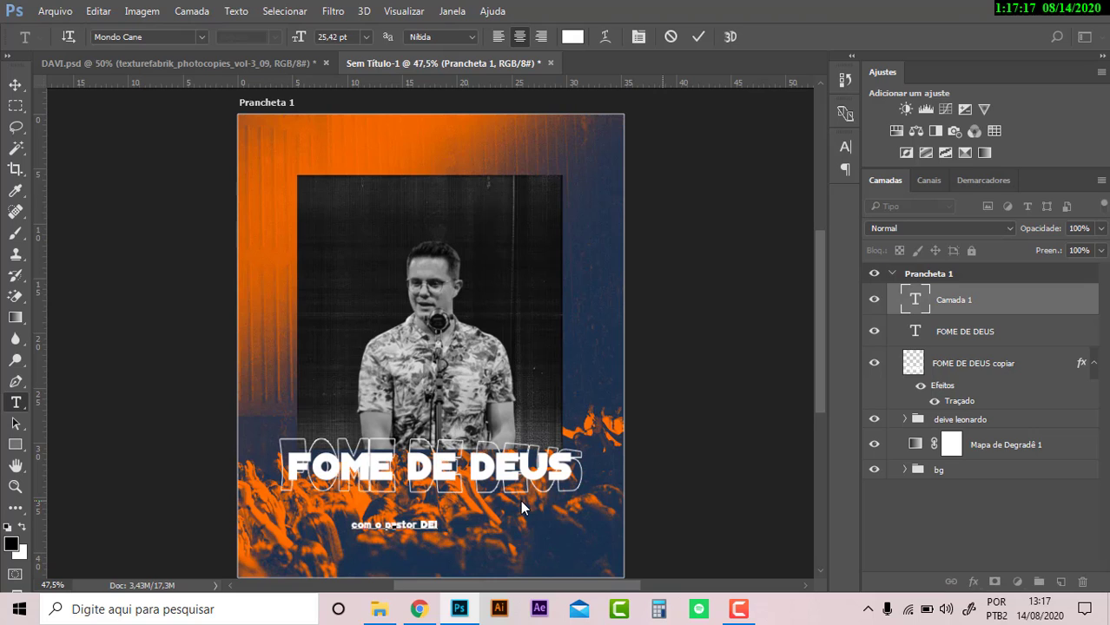
{"action": "type", "text": "VE L"}
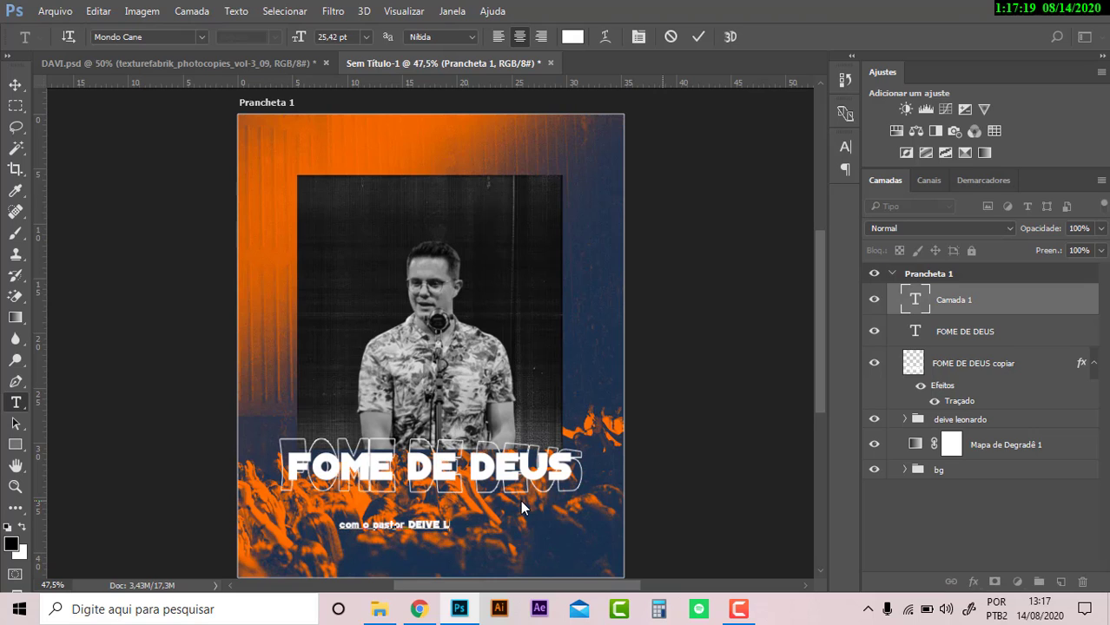
{"action": "type", "text": "EONAR"}
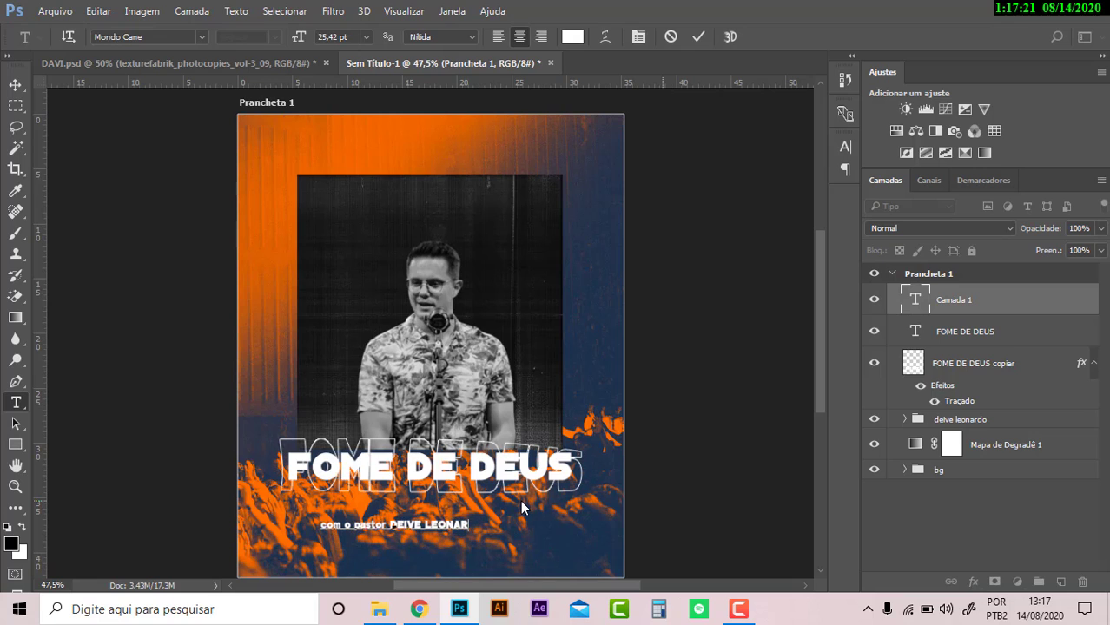
{"action": "type", "text": "DO"}
{"action": "left_click", "coordinate": [15, 86]}
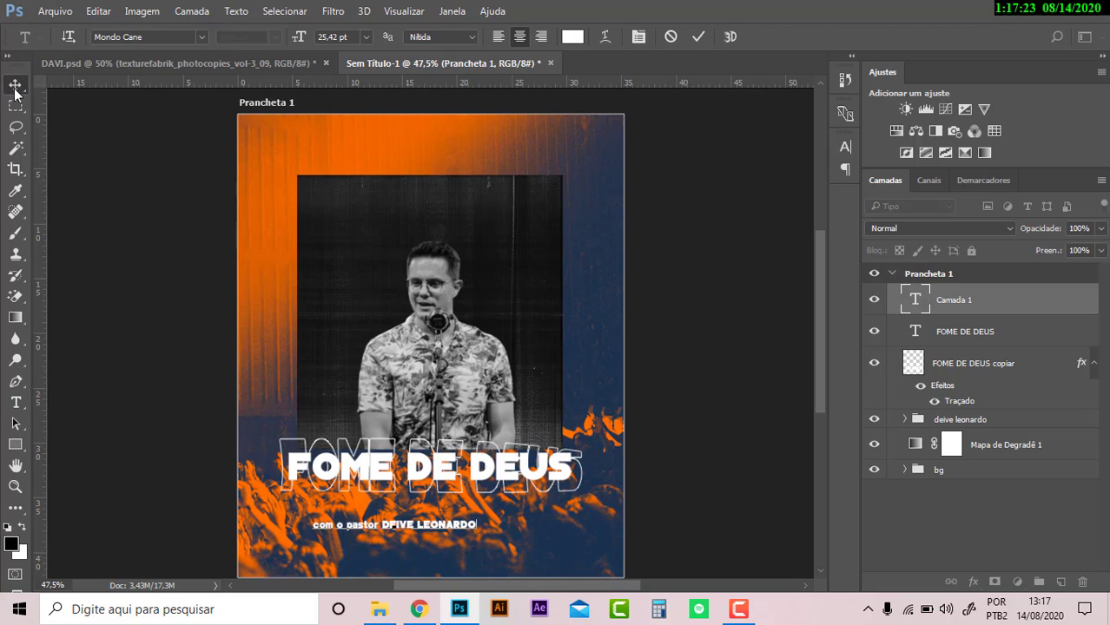
- Enlarge the subtitle line to about 155% with Free Transform
{"action": "key", "text": "ctrl+t"}
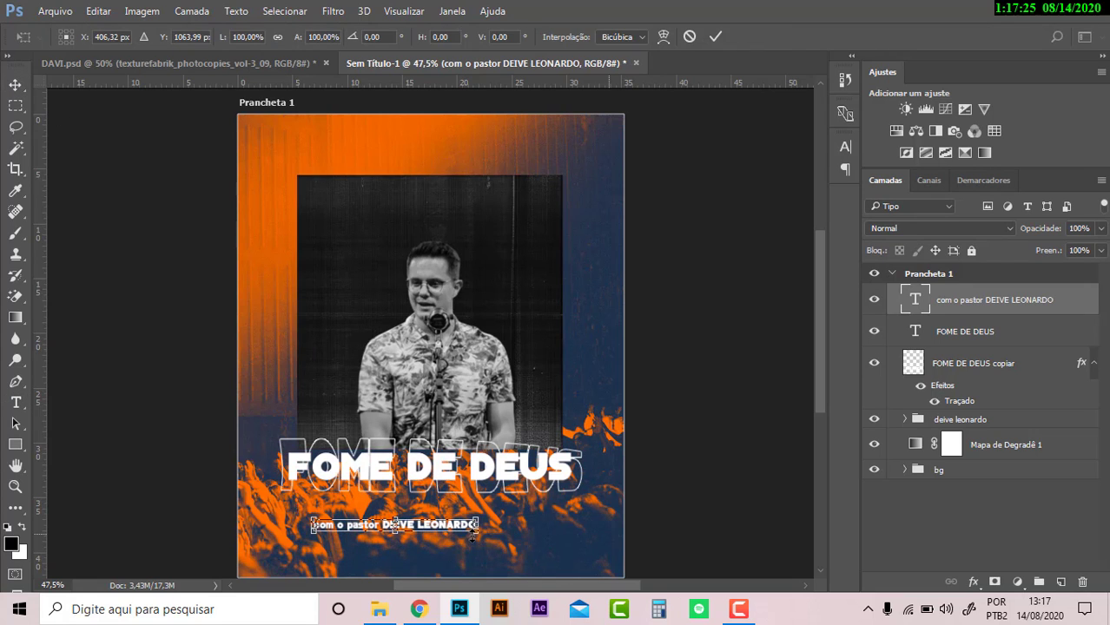
{"action": "left_click_drag", "start_coordinate": [478, 533], "coordinate": [540, 533]}
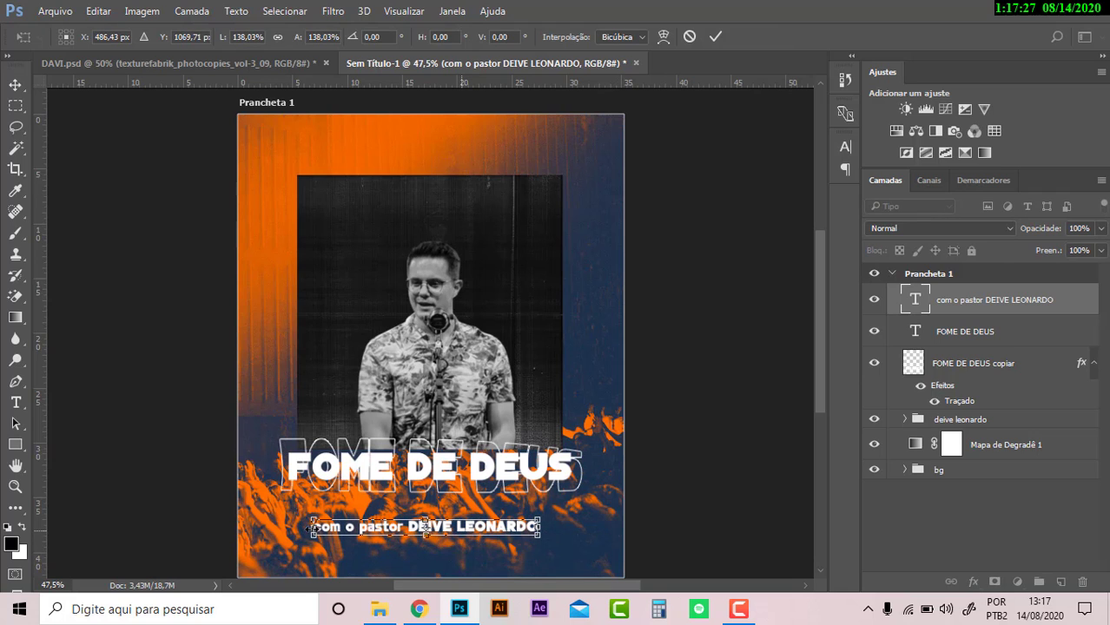
{"action": "left_click_drag", "start_coordinate": [313, 518], "coordinate": [286, 518]}
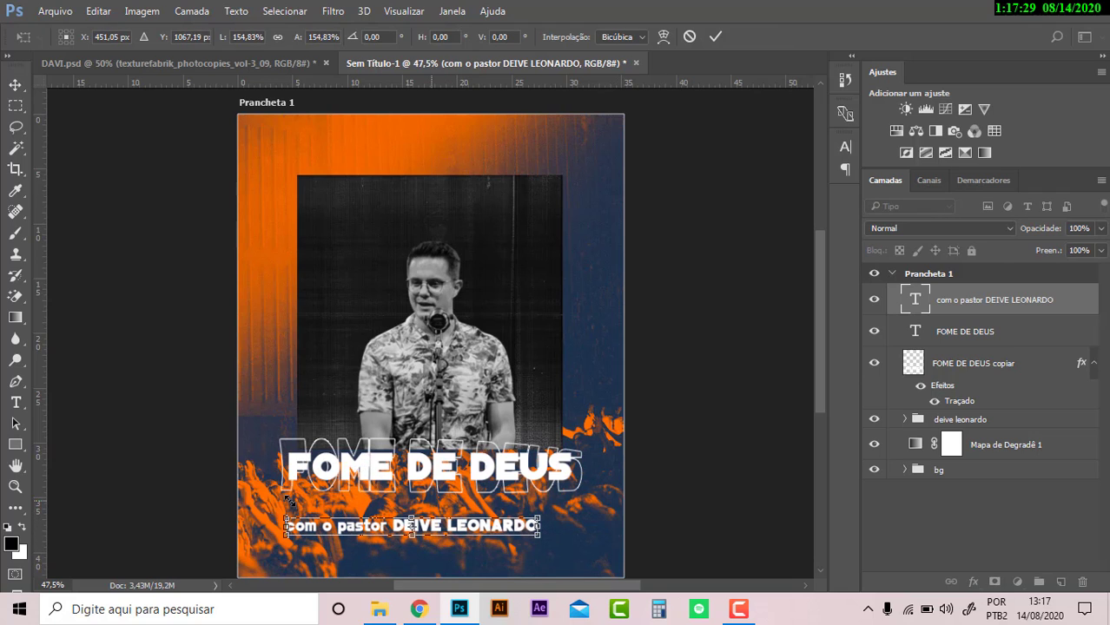
{"action": "key", "text": "Return"}
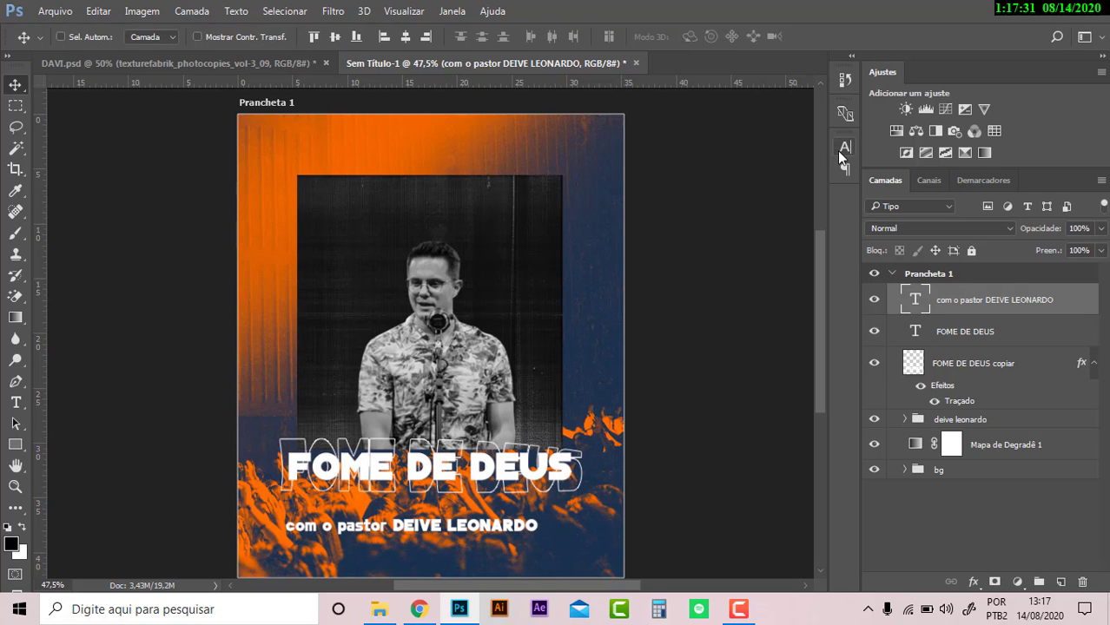
- Set the subtitle font to Proxima Nova Regular
{"action": "left_click", "coordinate": [840, 152]}
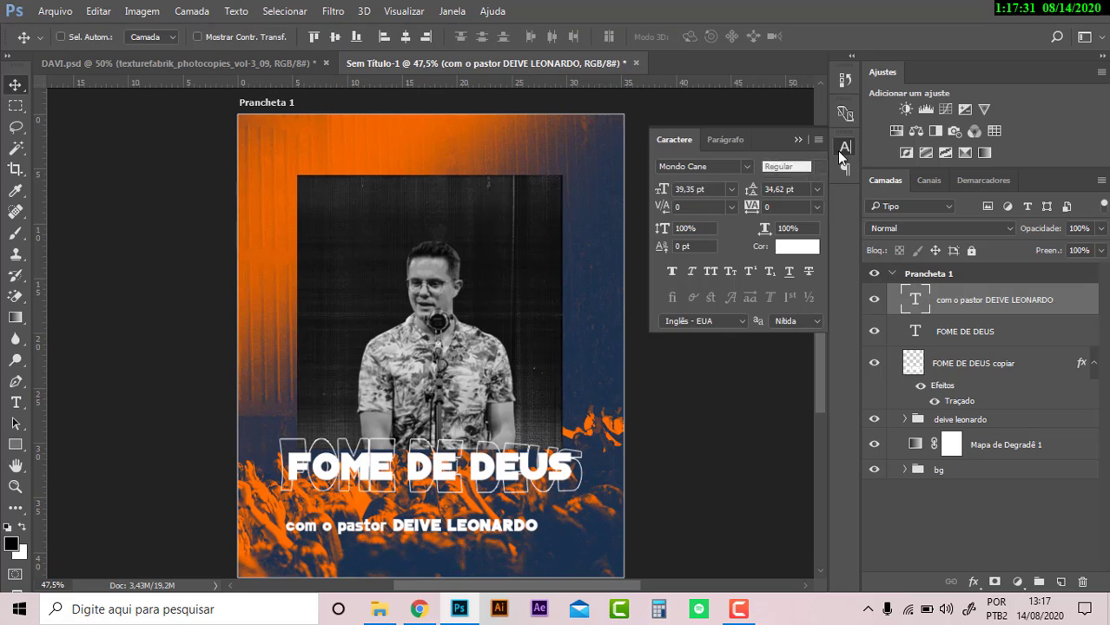
{"action": "left_click", "coordinate": [728, 167]}
{"action": "type", "text": "proxima nova"}
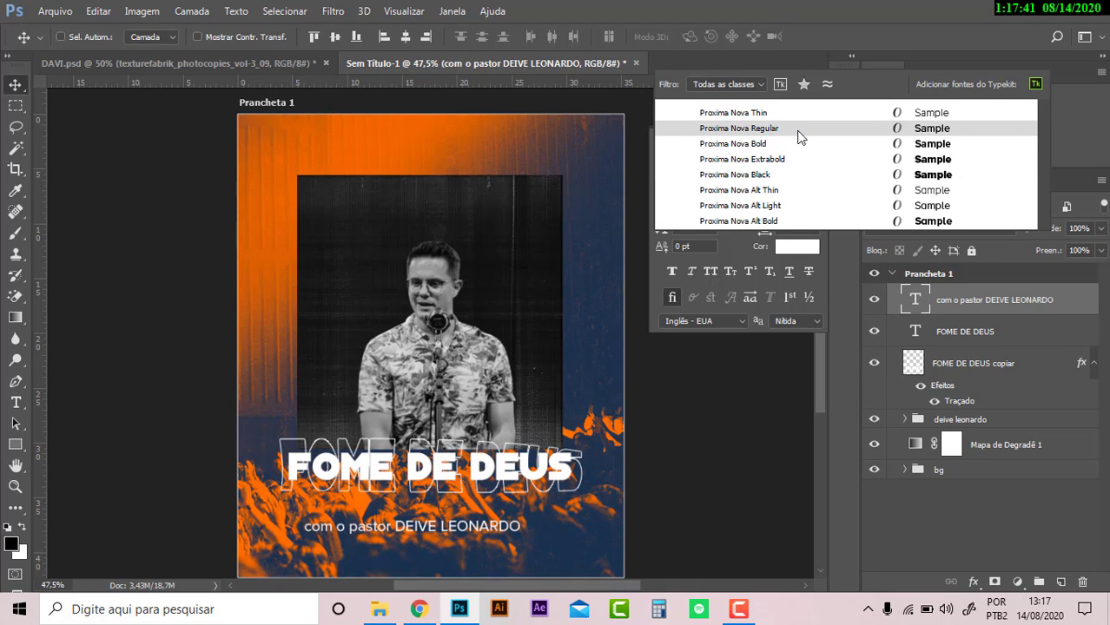
{"action": "left_click", "coordinate": [798, 133]}
{"action": "key", "text": "t"}
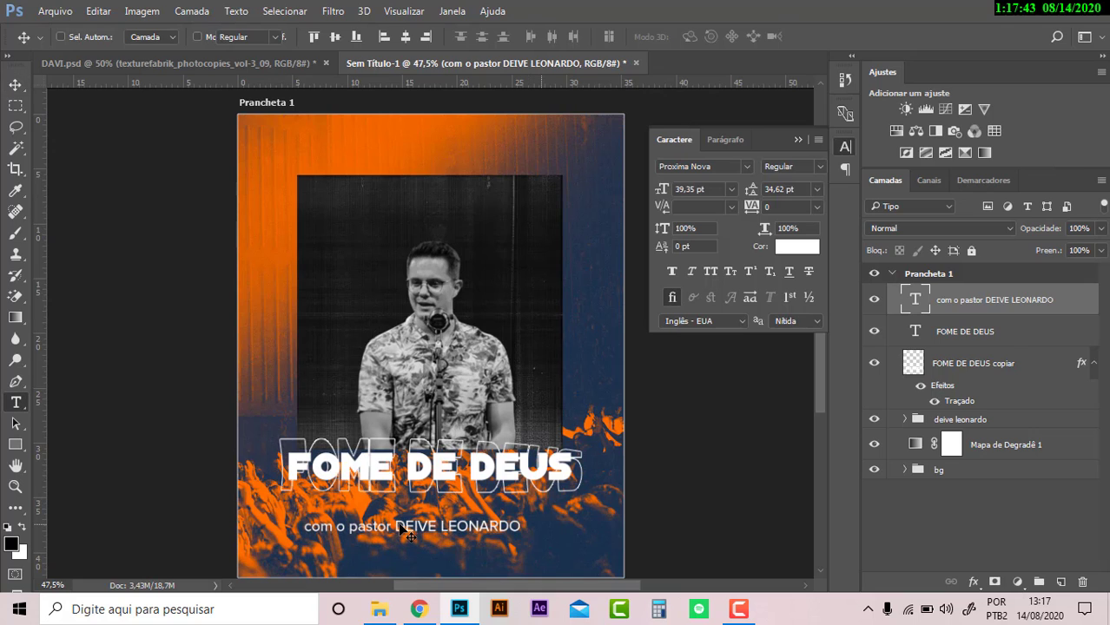
- Make the pastor's name in the subtitle Proxima Nova Black
{"action": "left_click_drag", "start_coordinate": [396, 523], "coordinate": [521, 526]}
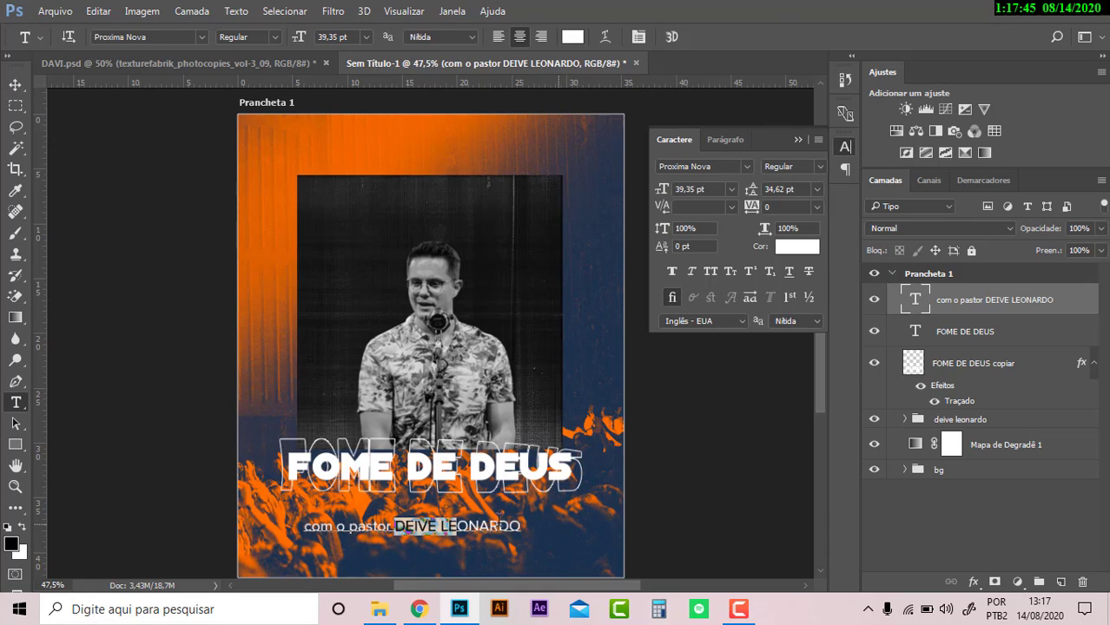
{"action": "left_click", "coordinate": [818, 168]}
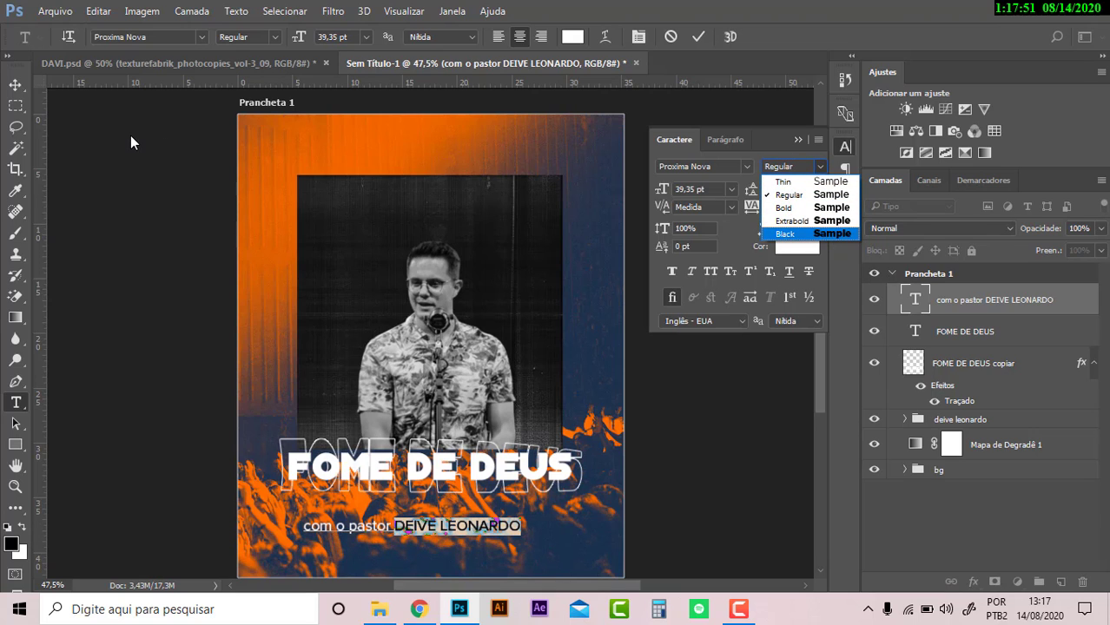
{"action": "left_click", "coordinate": [801, 234]}
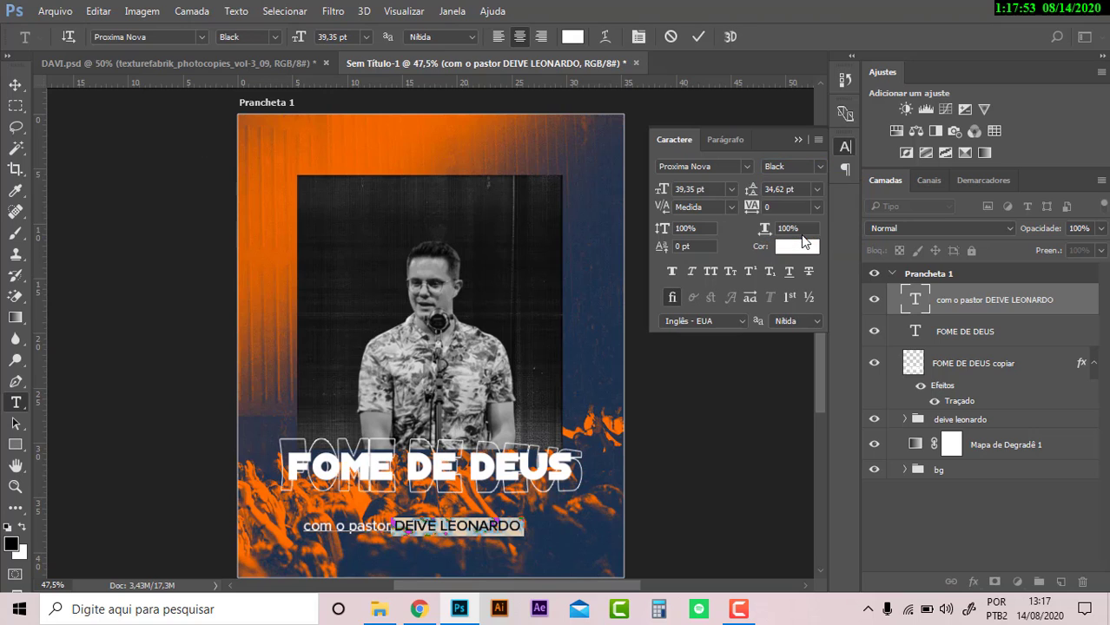
{"action": "left_click", "coordinate": [797, 141]}
{"action": "left_click", "coordinate": [762, 155]}
{"action": "left_click", "coordinate": [762, 156]}
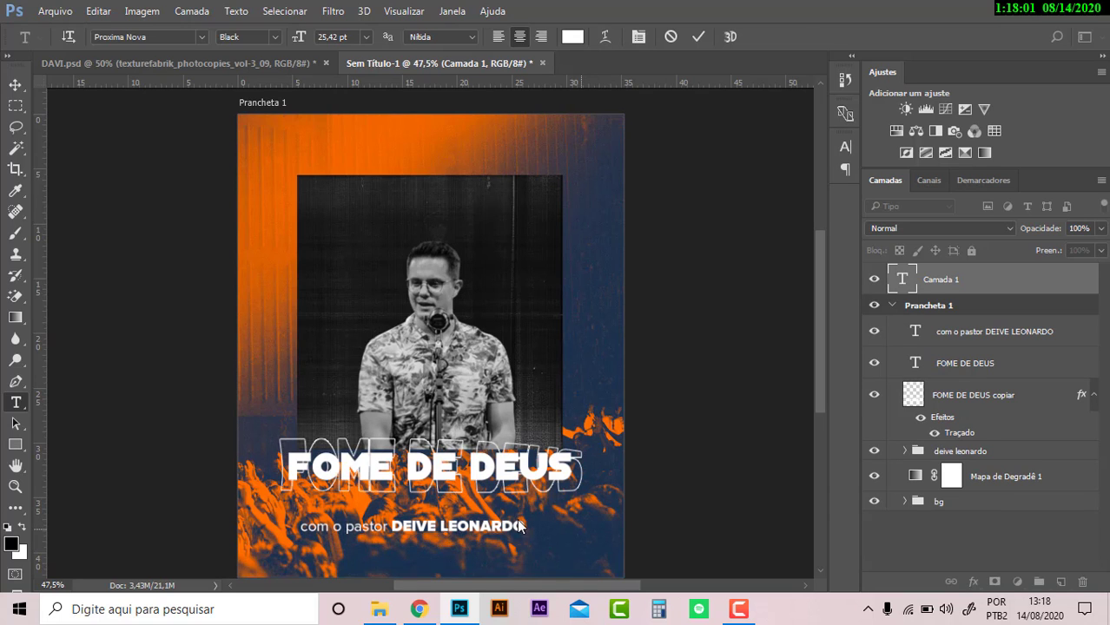
- Delete the accidentally typed 'Vv' text layer and return to the Move tool
{"action": "type", "text": "V"}
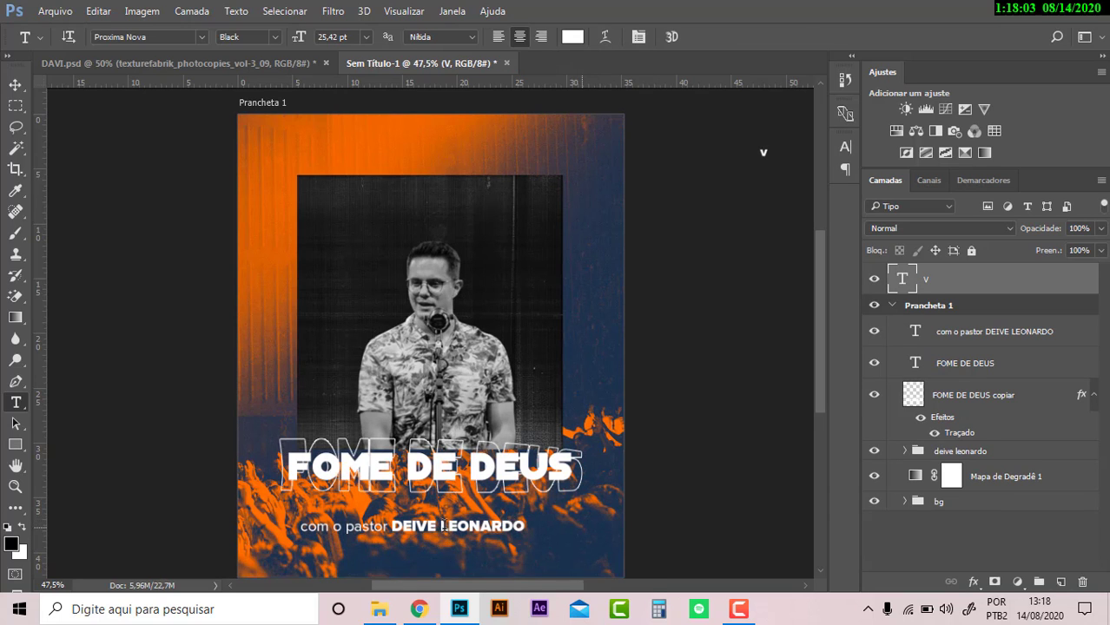
{"action": "type", "text": "v"}
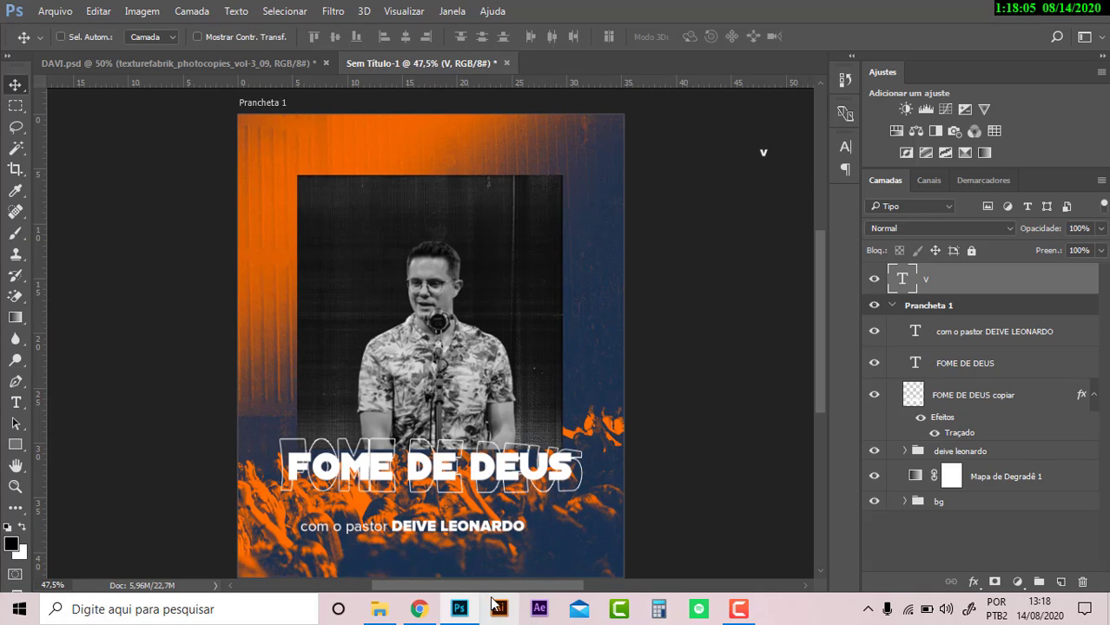
{"action": "left_click_drag", "start_coordinate": [442, 527], "coordinate": [455, 526]}
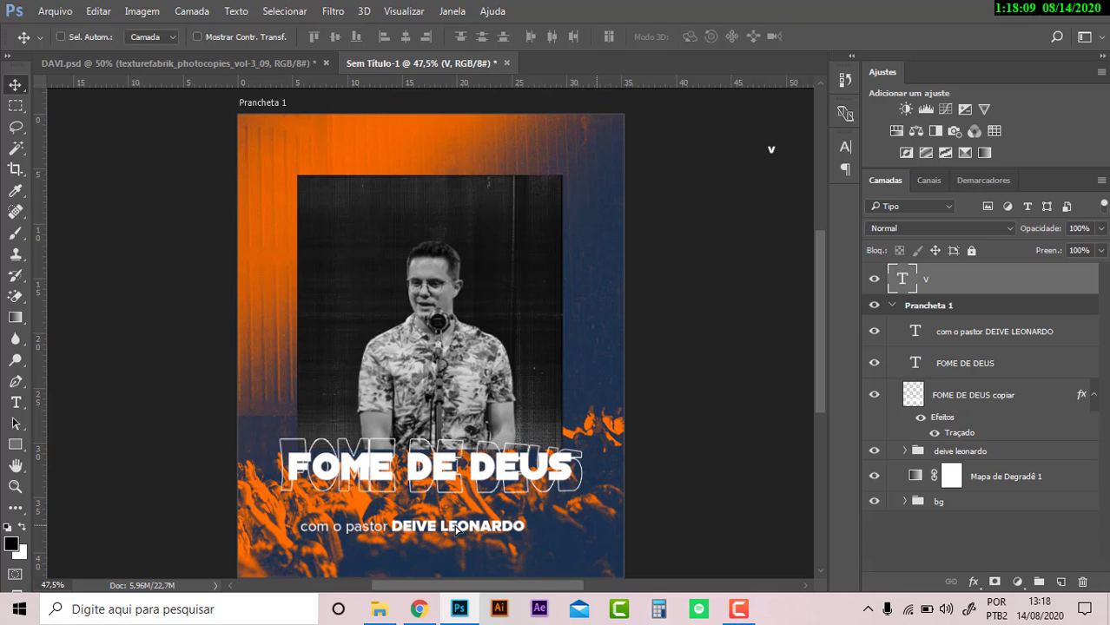
{"action": "key", "text": "Delete"}
{"action": "key", "text": "shift+v"}
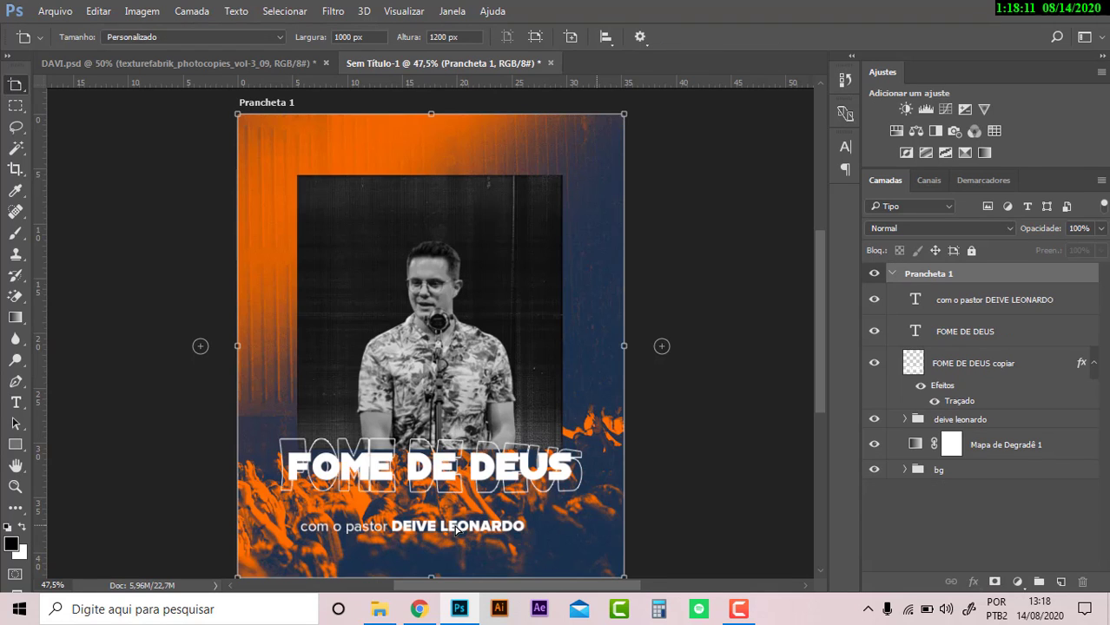
{"action": "key", "text": "shift+v"}
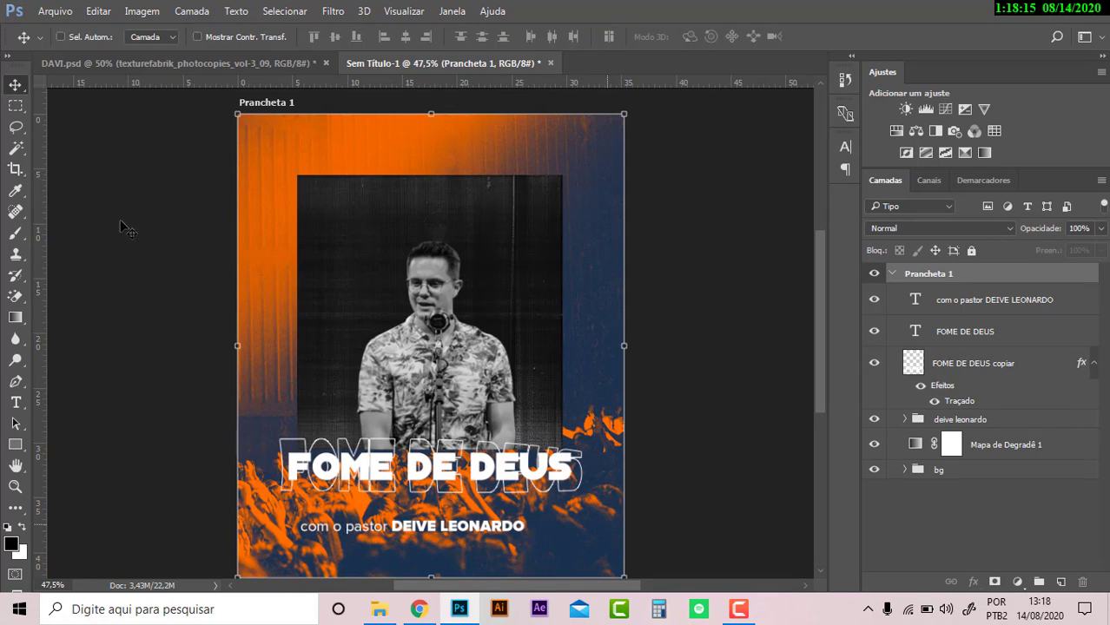
{"action": "left_click", "coordinate": [24, 104]}
- Move the subtitle up beneath the FOME DE DEUS title and centre it horizontally
{"action": "key", "text": "v"}
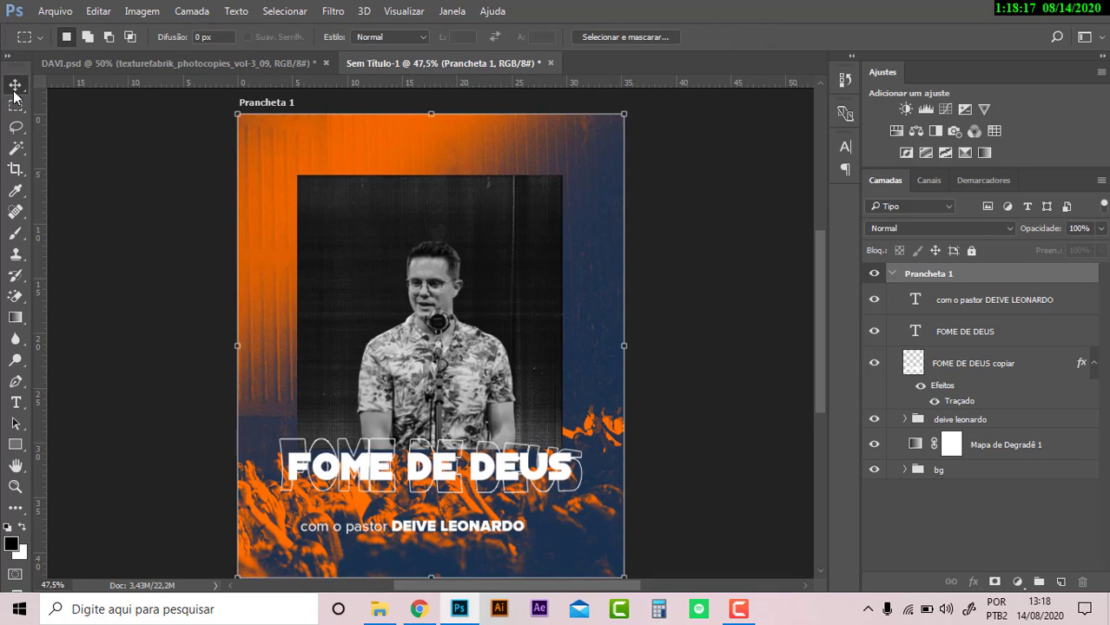
{"action": "left_click", "coordinate": [424, 531], "text": "ctrl"}
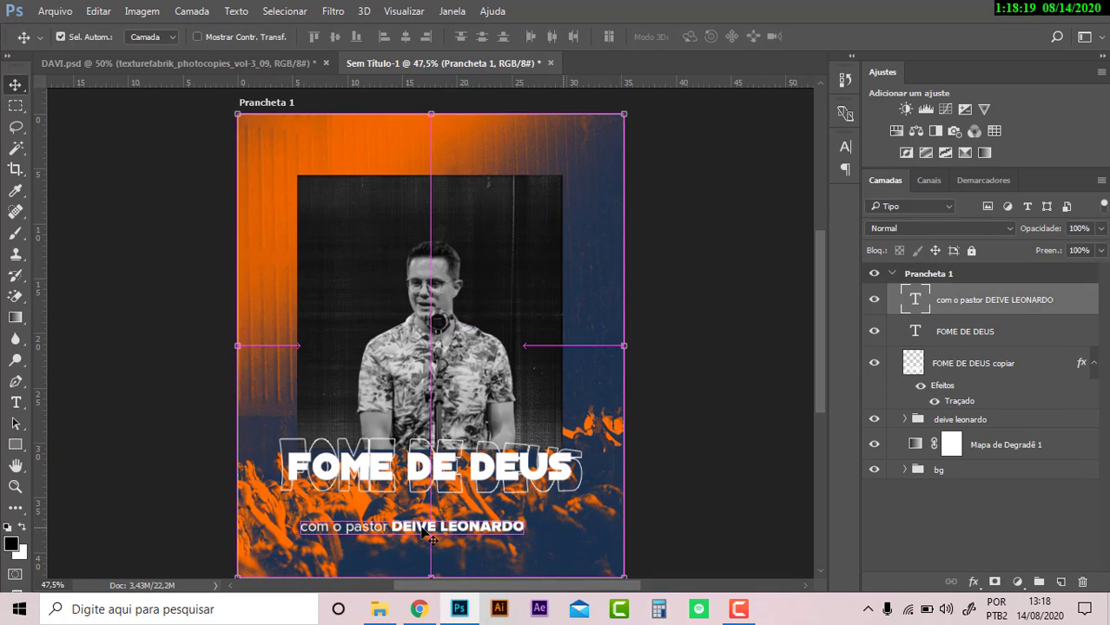
{"action": "left_click_drag", "start_coordinate": [421, 527], "coordinate": [441, 517]}
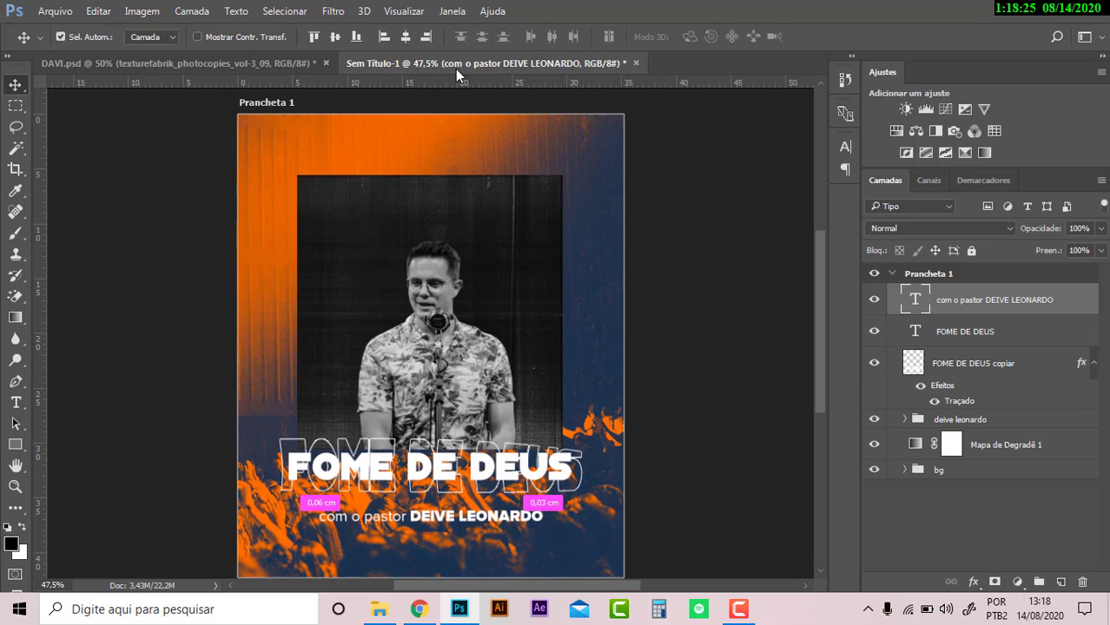
{"action": "key", "text": "ctrl+a"}
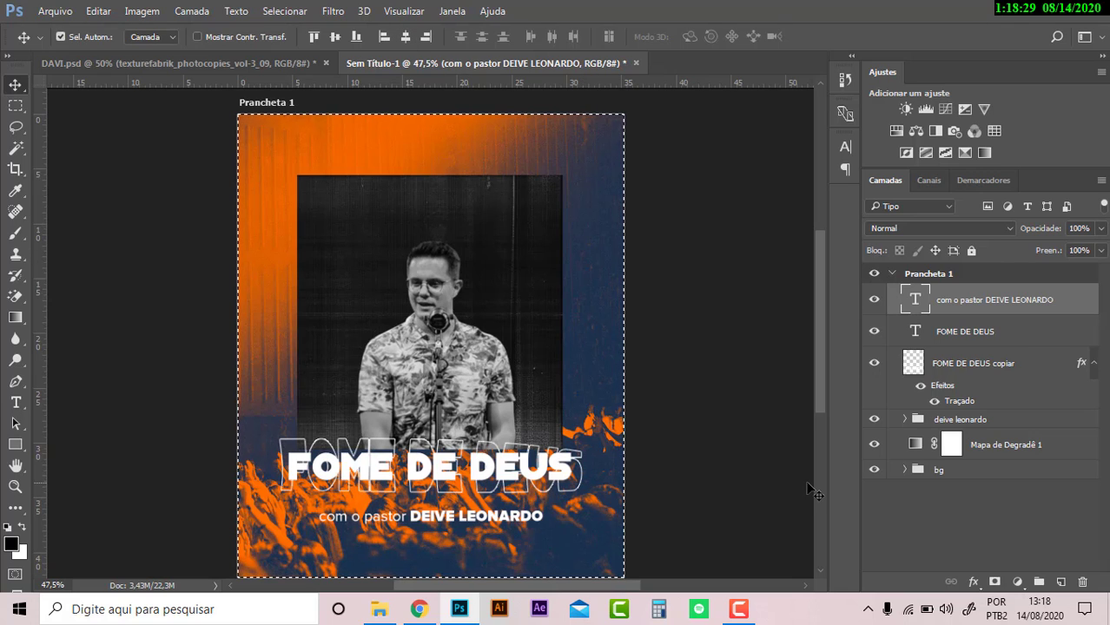
{"action": "key", "text": "ctrl+d"}
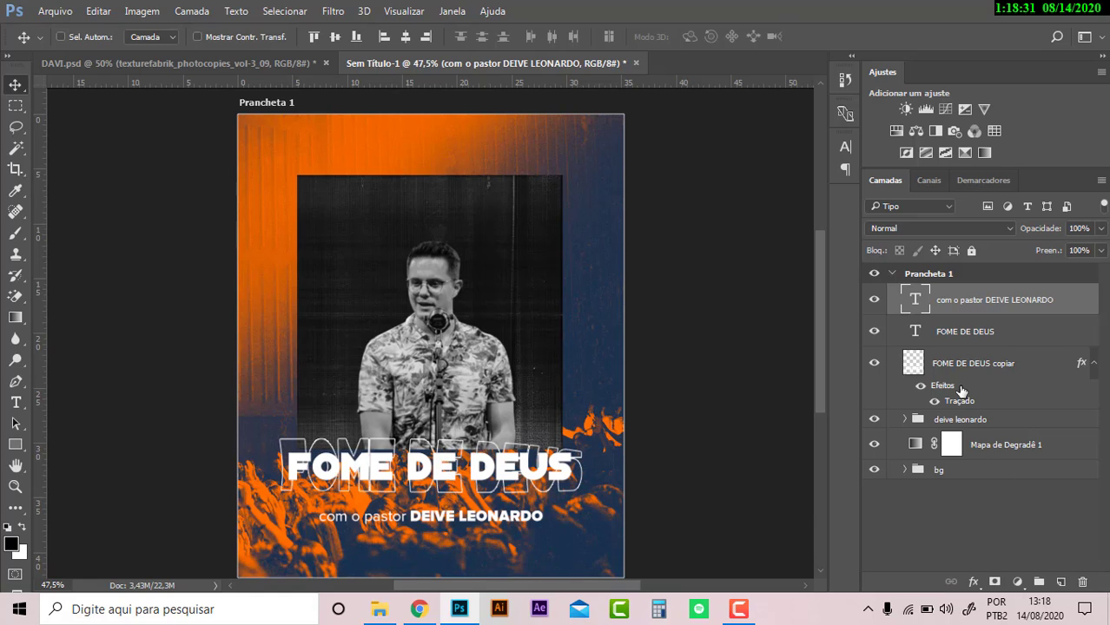
- Select the FOME DE DEUS title and its outlined echo layers together
{"action": "left_click", "coordinate": [983, 348], "text": "ctrl"}
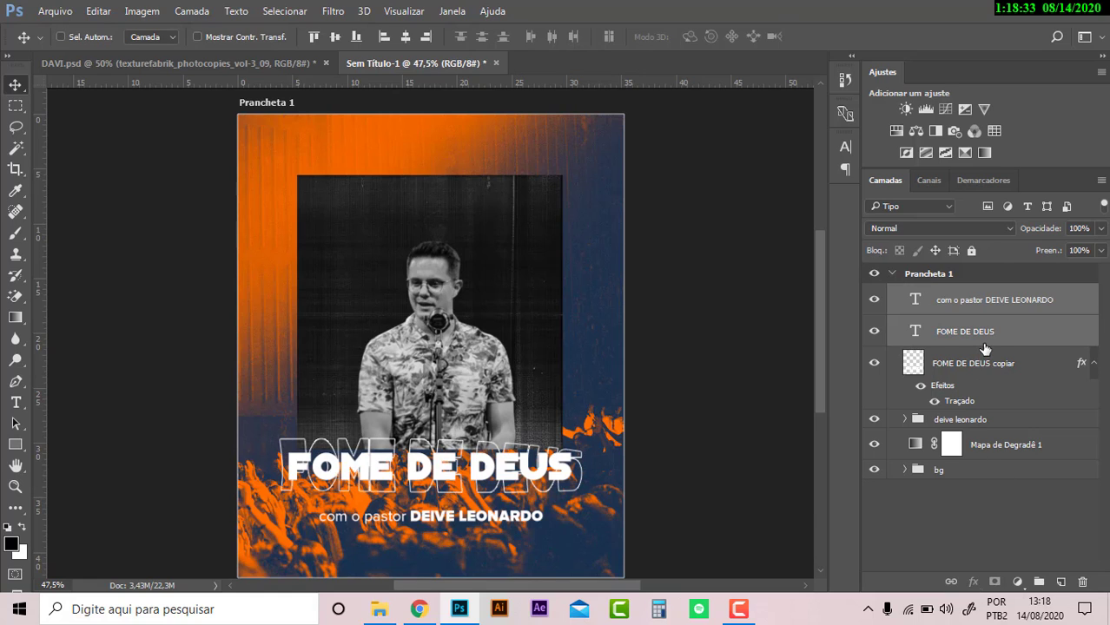
{"action": "left_click", "coordinate": [996, 342]}
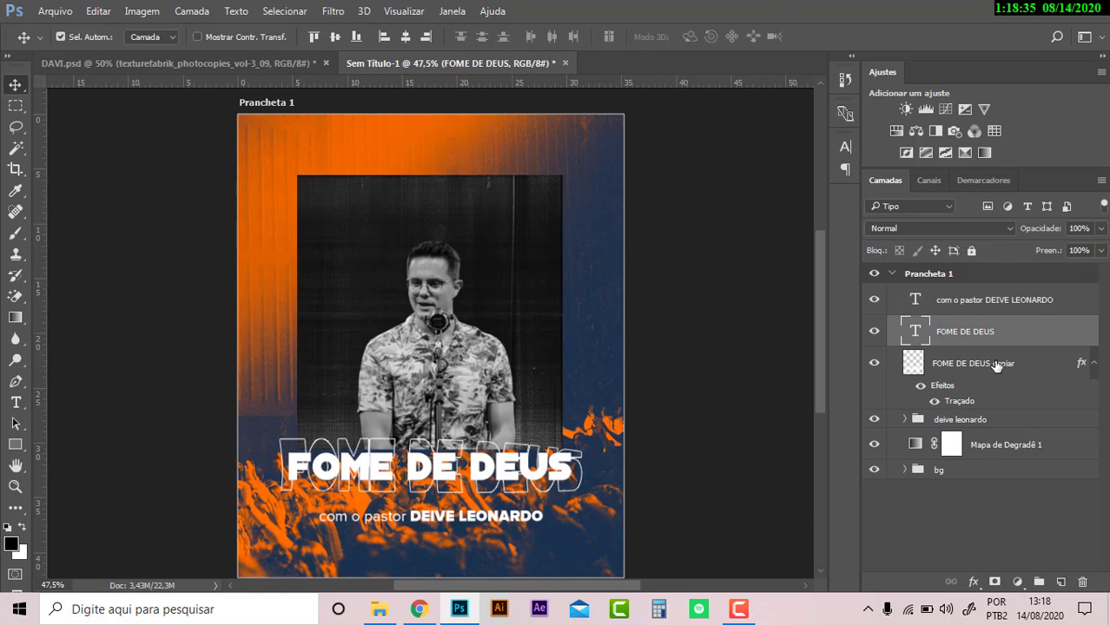
{"action": "left_click", "coordinate": [995, 365], "text": "ctrl"}
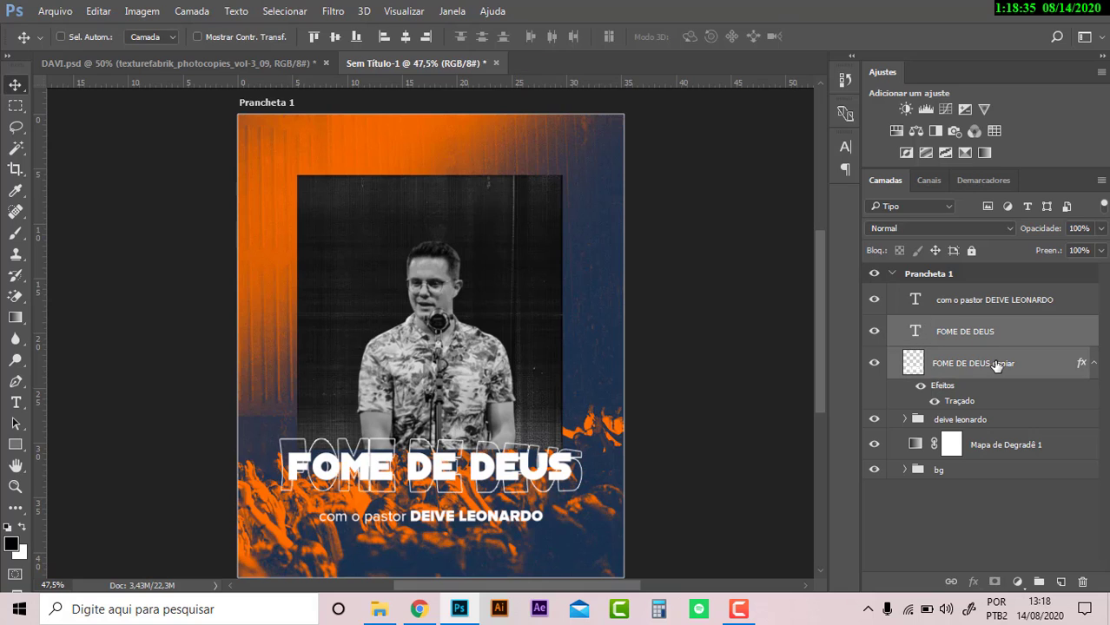
- Add the pastor photo group and enlarge it with both title layers to about 115%
{"action": "left_click", "coordinate": [975, 421], "text": "ctrl"}
{"action": "key", "text": "ctrl+t"}
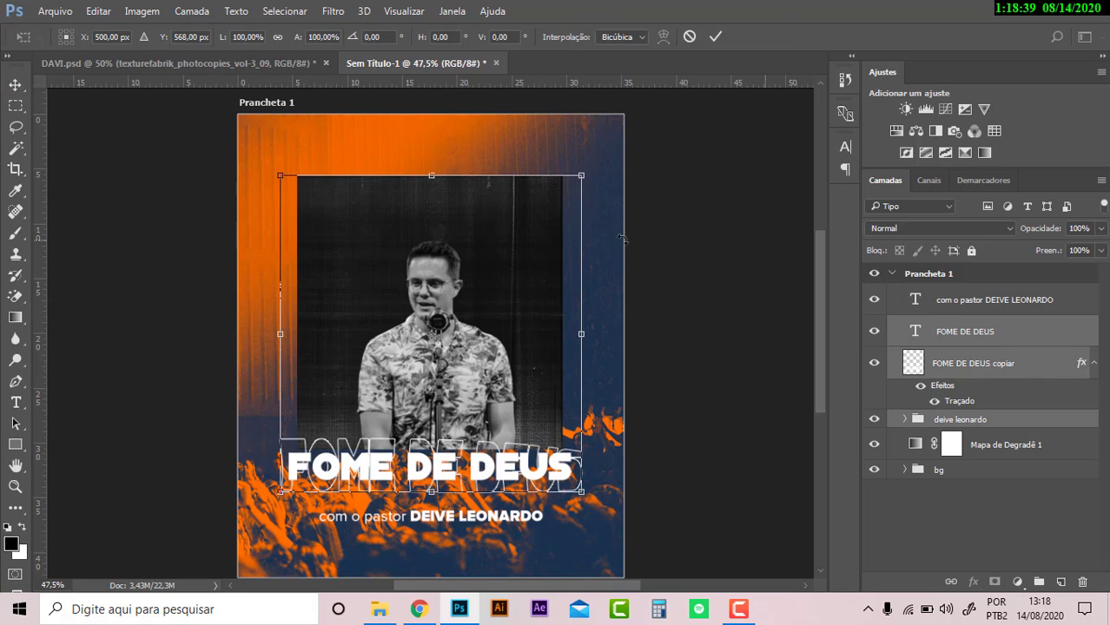
{"action": "left_click_drag", "start_coordinate": [587, 175], "coordinate": [613, 157]}
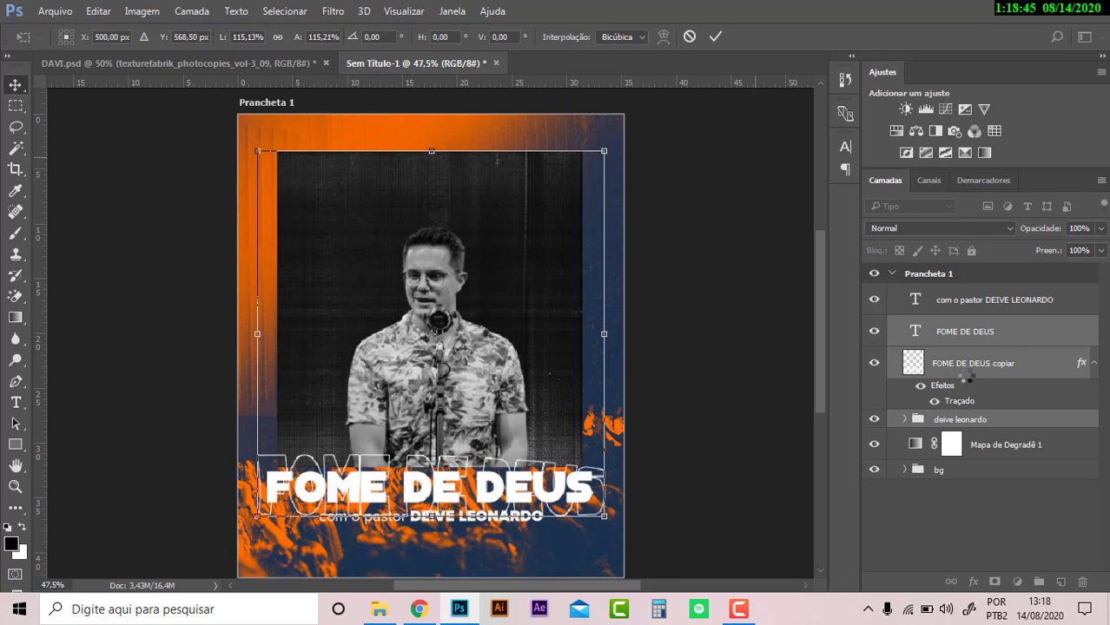
{"action": "key", "text": "Return"}
- Nudge the pastor subtitle layer three steps down beneath the title, selecting and then deselecting the artboard
{"action": "left_click", "coordinate": [1005, 311]}
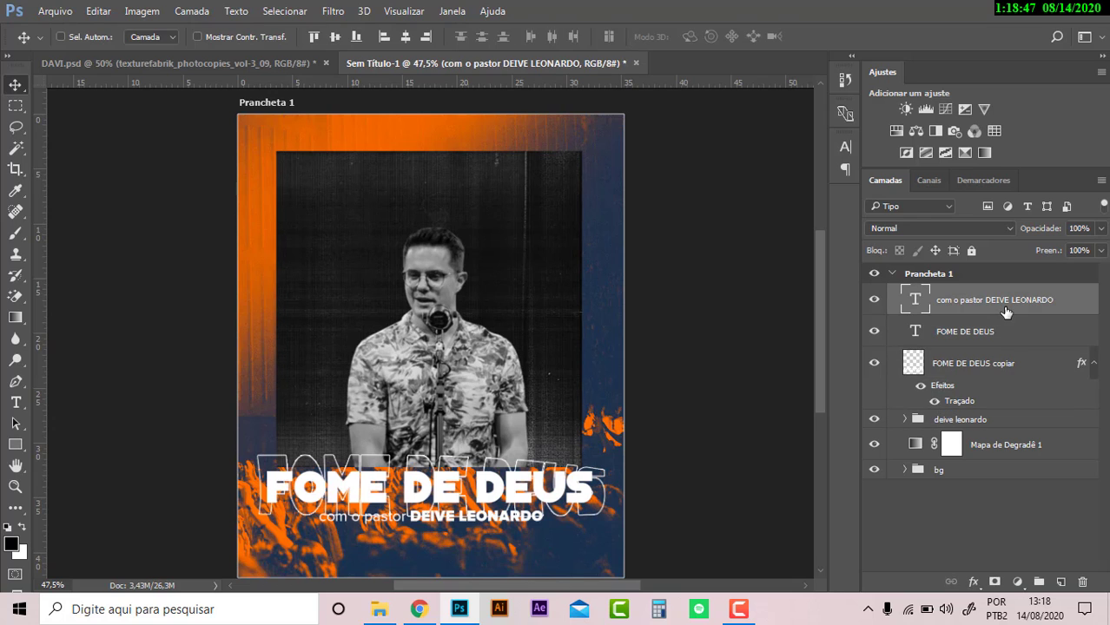
{"action": "key", "text": "Down"}
{"action": "key", "text": "Down"}
{"action": "key", "text": "Down"}
{"action": "key", "text": "Down"}
{"action": "key", "text": "Down"}
{"action": "key", "text": "Down"}
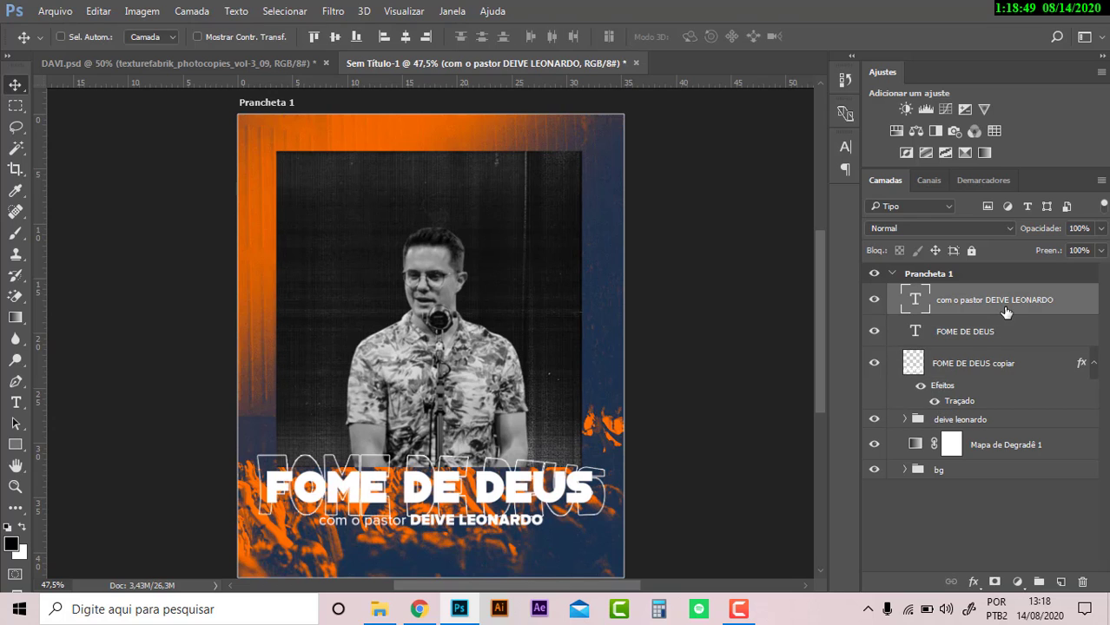
{"action": "key", "text": "Down"}
{"action": "key", "text": "Down"}
{"action": "key", "text": "Down"}
{"action": "key", "text": "Down"}
{"action": "key", "text": "Down"}
{"action": "key", "text": "Down"}
{"action": "key", "text": "Down"}
{"action": "key", "text": "Down"}
{"action": "key", "text": "Down"}
{"action": "key", "text": "Down"}
{"action": "key", "text": "Down"}
{"action": "key", "text": "Down"}
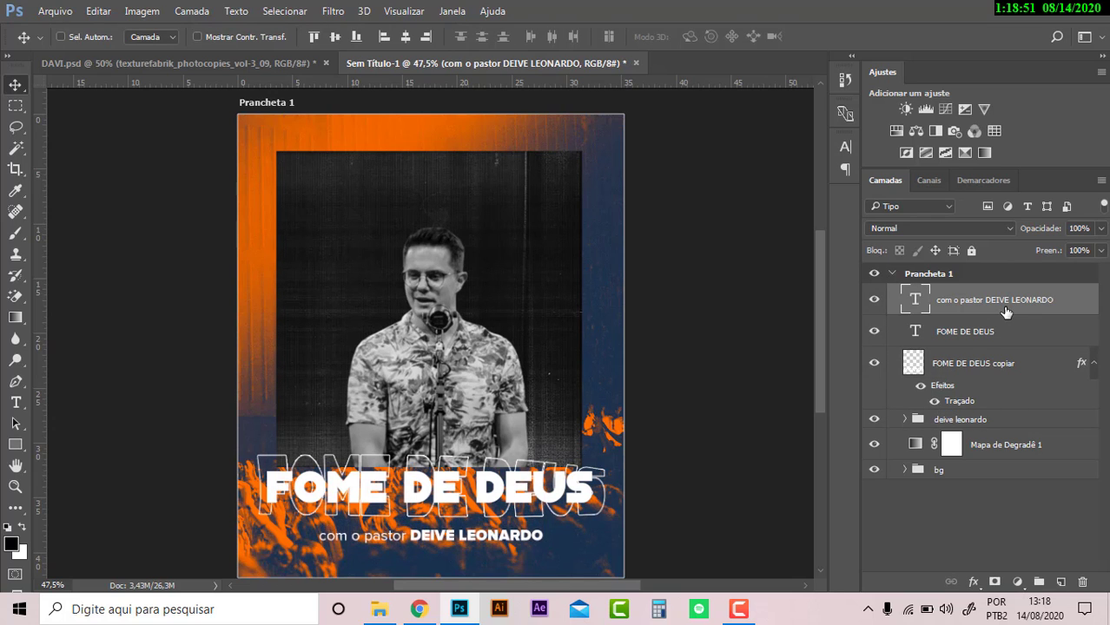
{"action": "key", "text": "Down"}
{"action": "key", "text": "Down"}
{"action": "key", "text": "Down"}
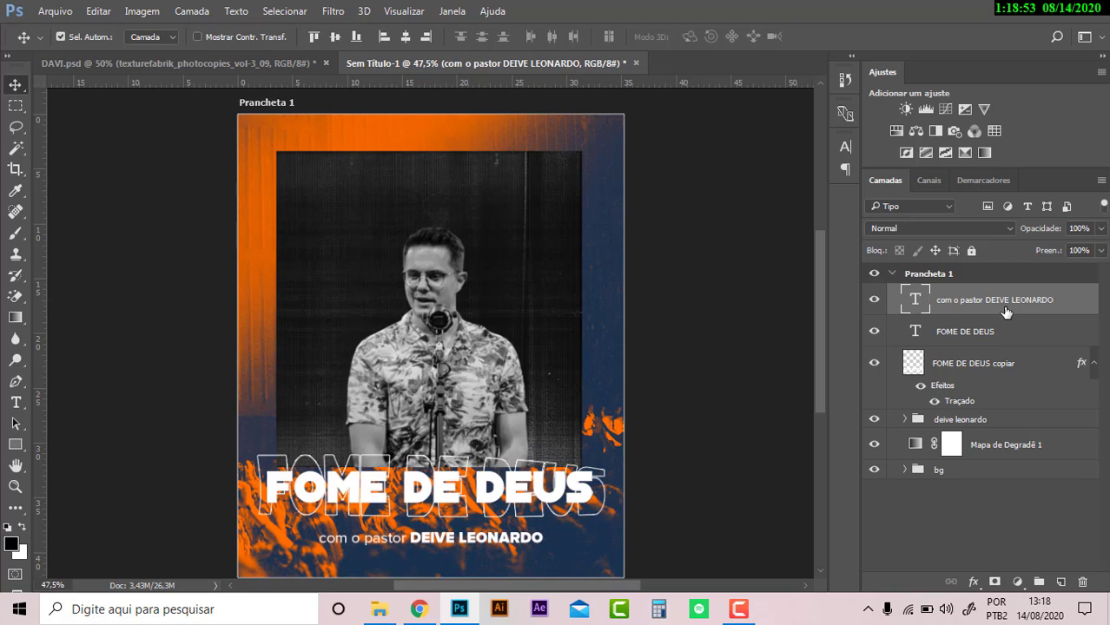
{"action": "key", "text": "ctrl+a"}
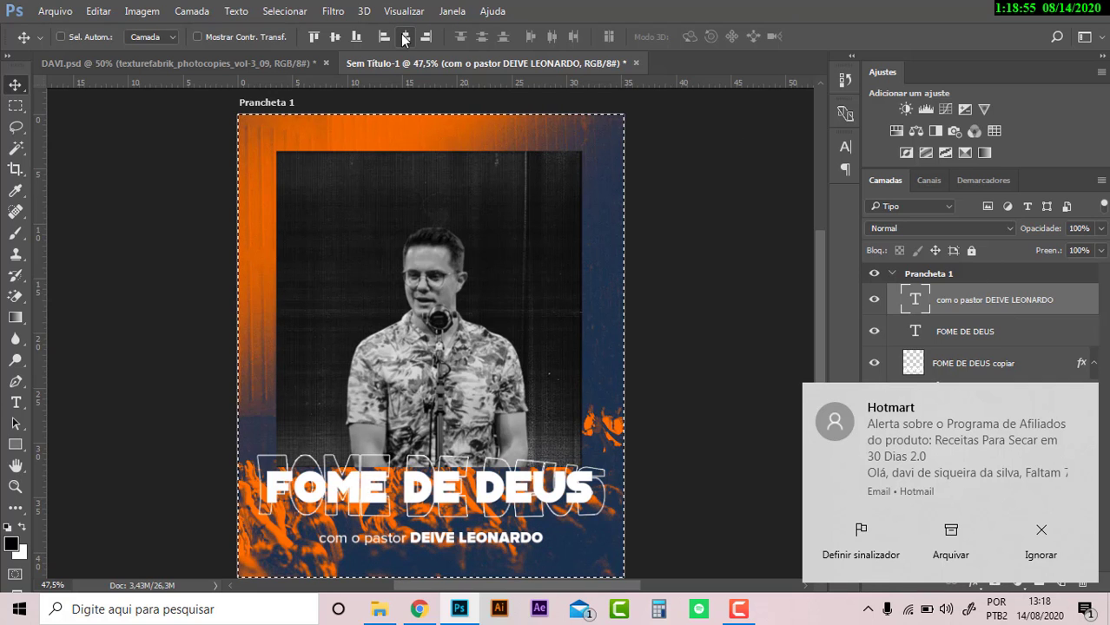
{"action": "left_click", "coordinate": [1037, 561]}
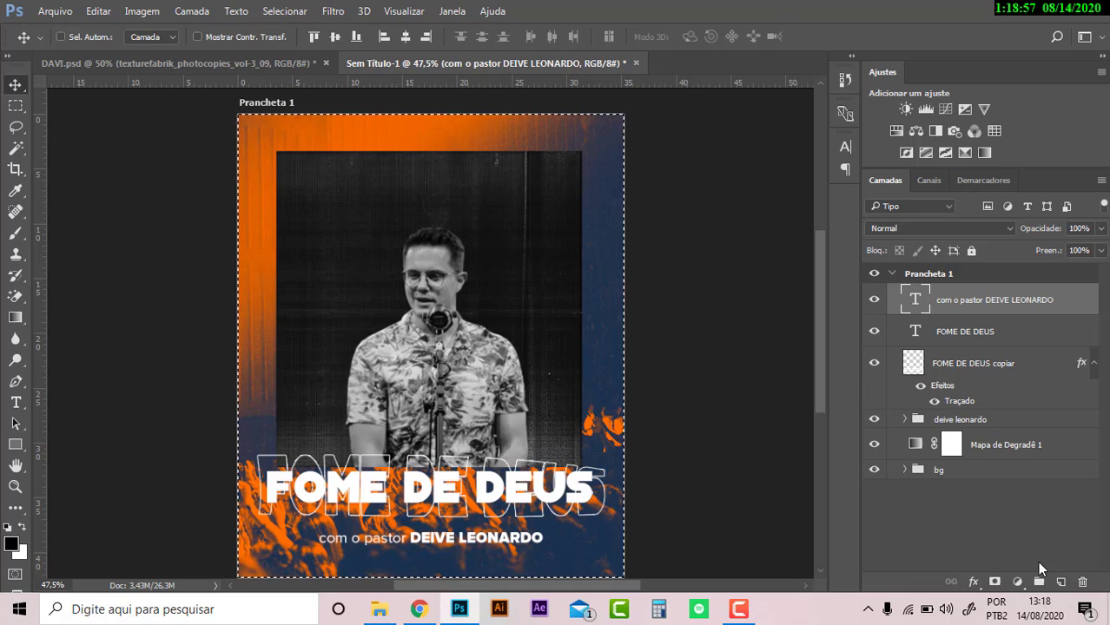
{"action": "key", "text": "ctrl+d"}
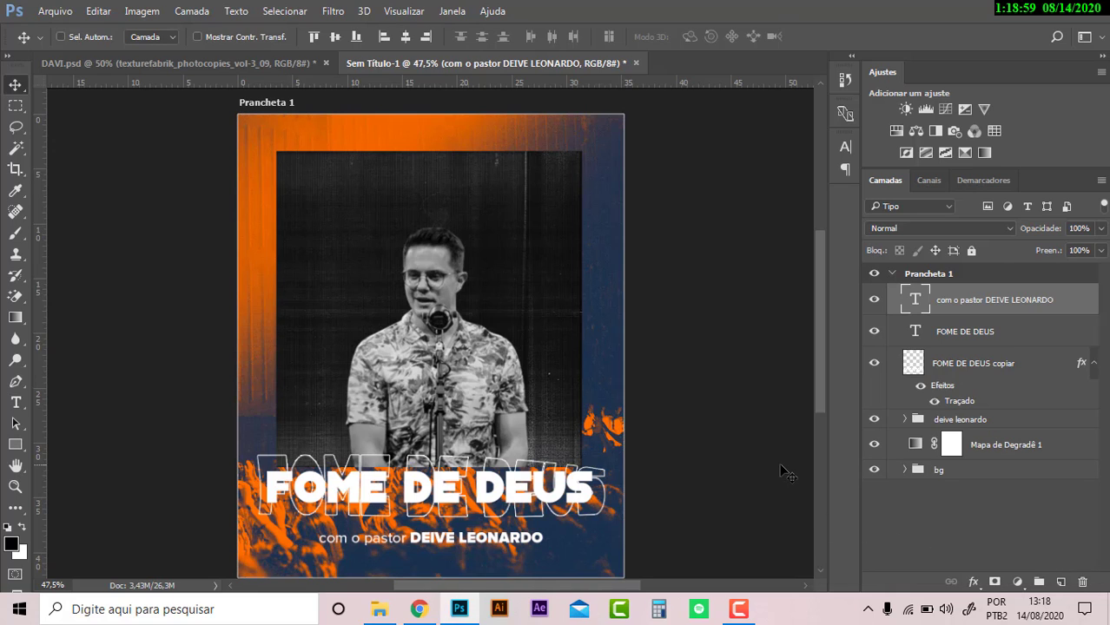
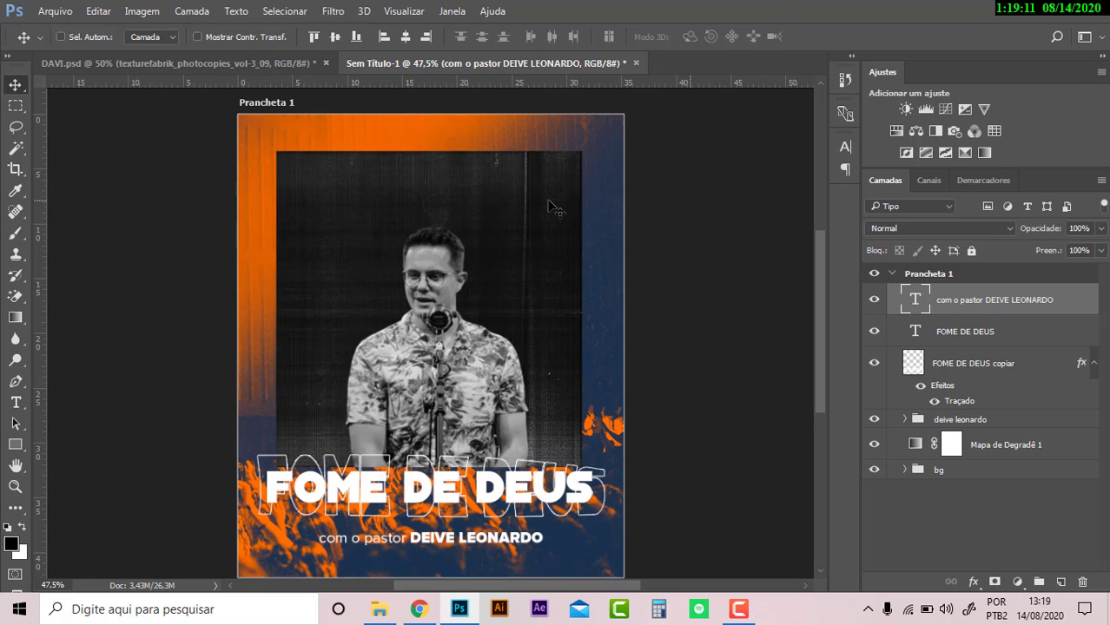
- Type a stacked '14 SET 2020' date block above the speaker and start scaling it
{"action": "key", "text": "t"}
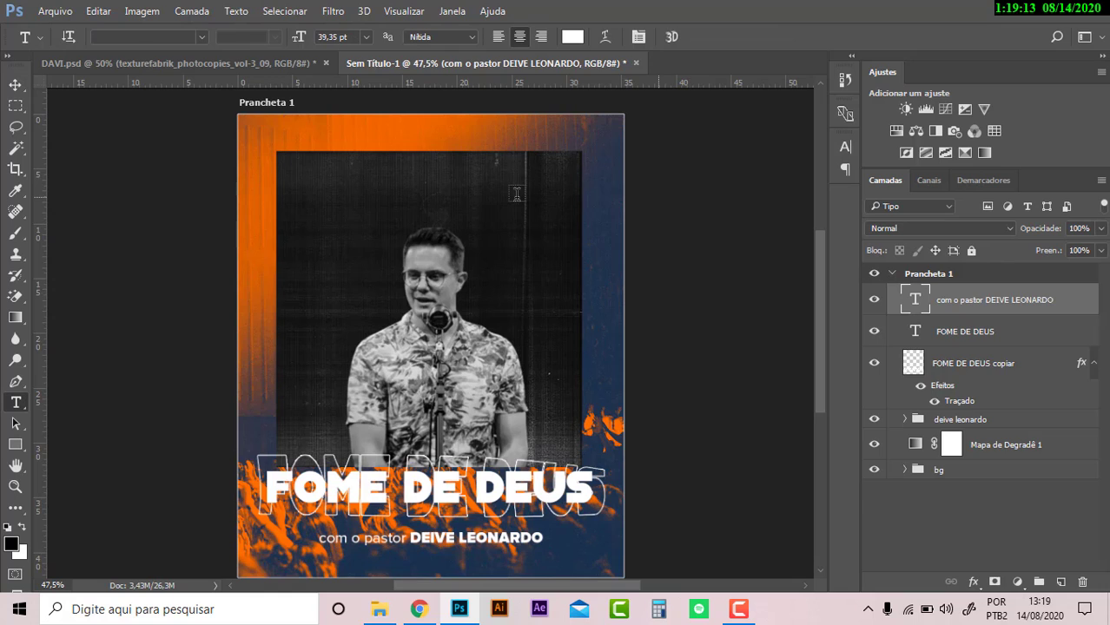
{"action": "left_click", "coordinate": [516, 194]}
{"action": "type", "text": "14"}
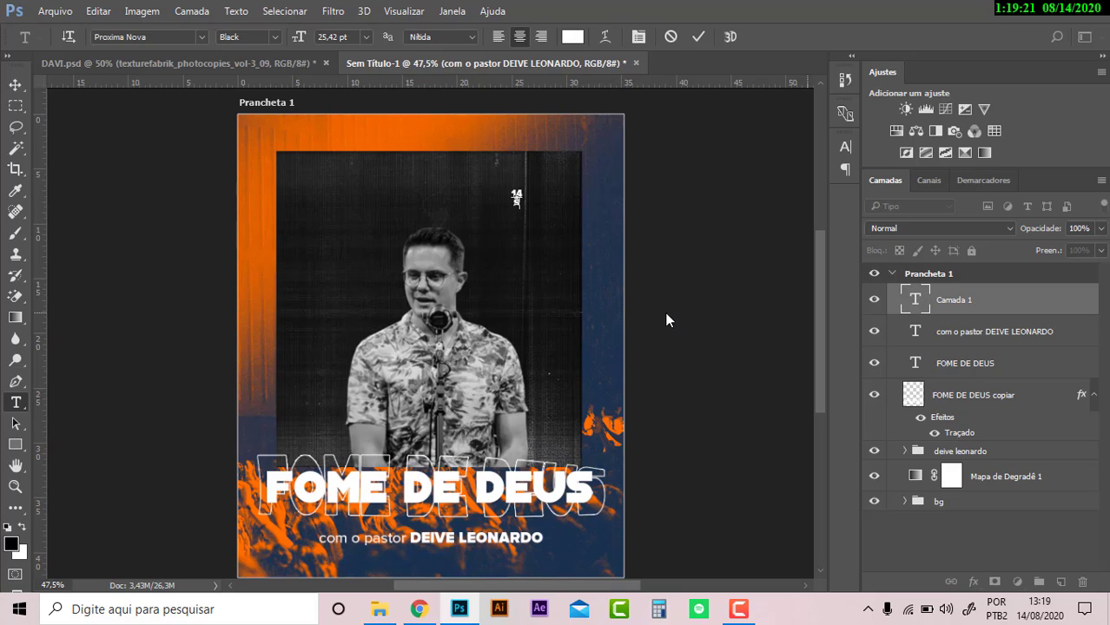
{"action": "type", "text": "SET "}
{"action": "type", "text": "2020"}
{"action": "left_click", "coordinate": [15, 84]}
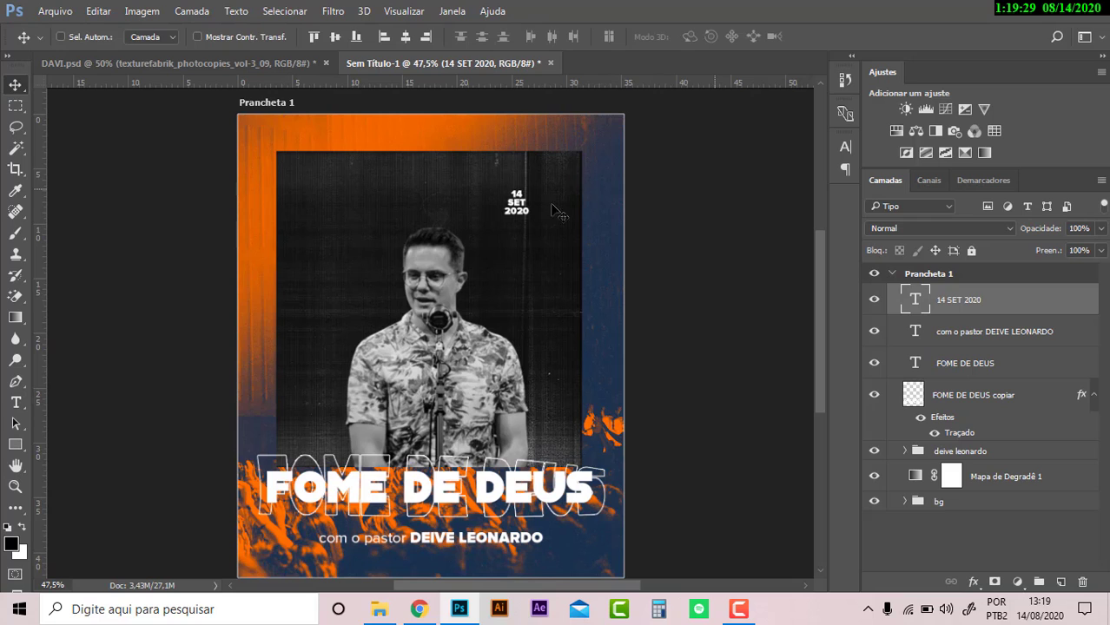
{"action": "key", "text": "ctrl+t"}
- Enlarge the date block to about 216% and right-align its text
{"action": "left_click_drag", "start_coordinate": [532, 222], "coordinate": [564, 259]}
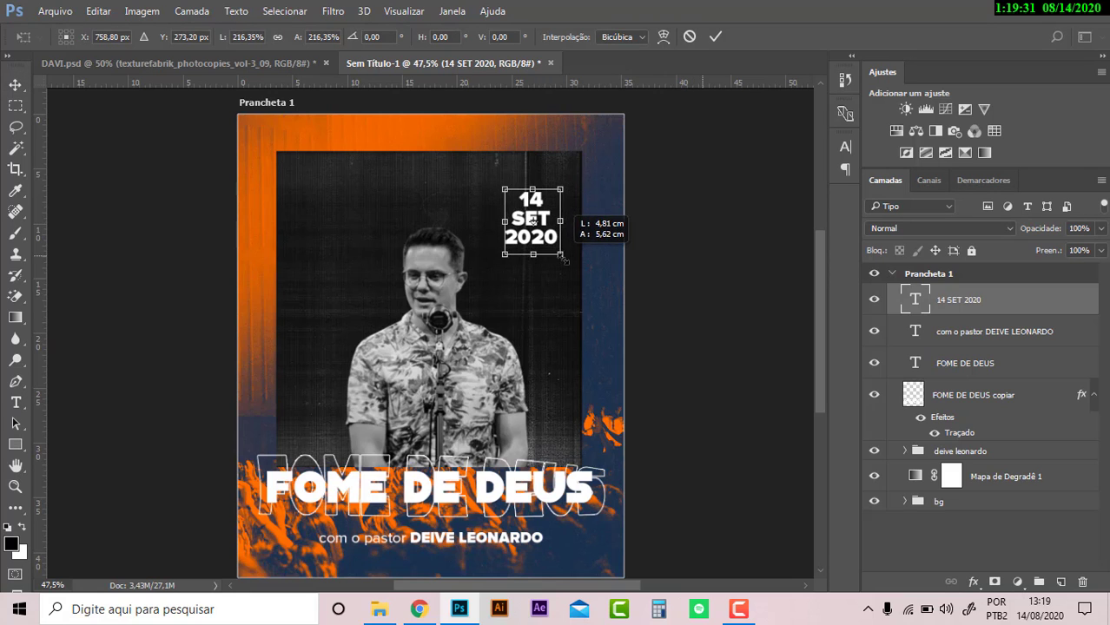
{"action": "key", "text": "Return"}
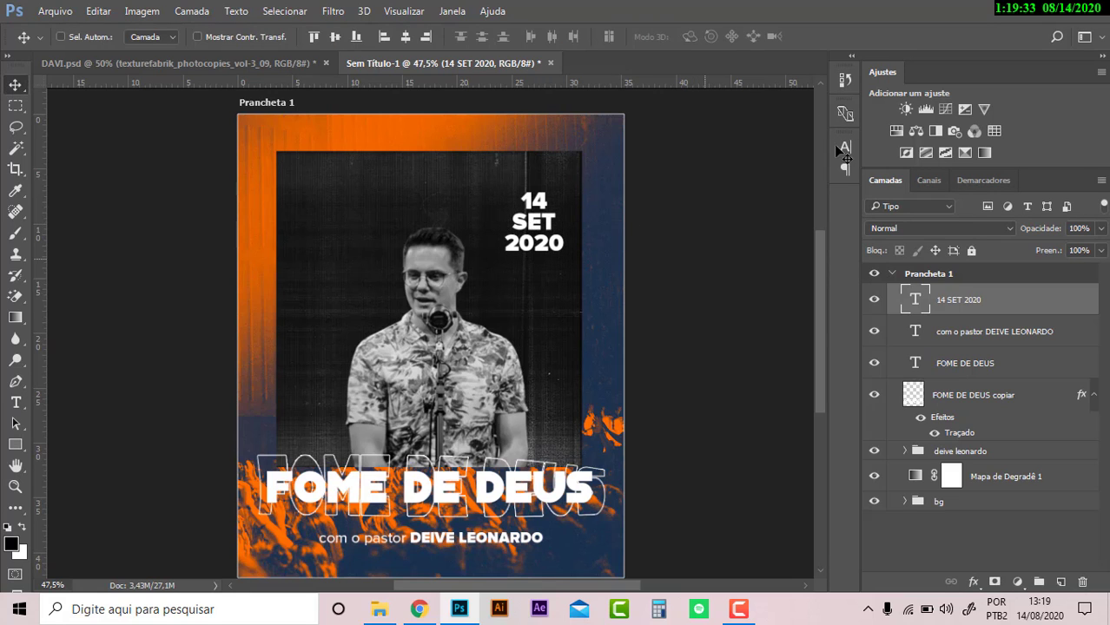
{"action": "left_click", "coordinate": [837, 147]}
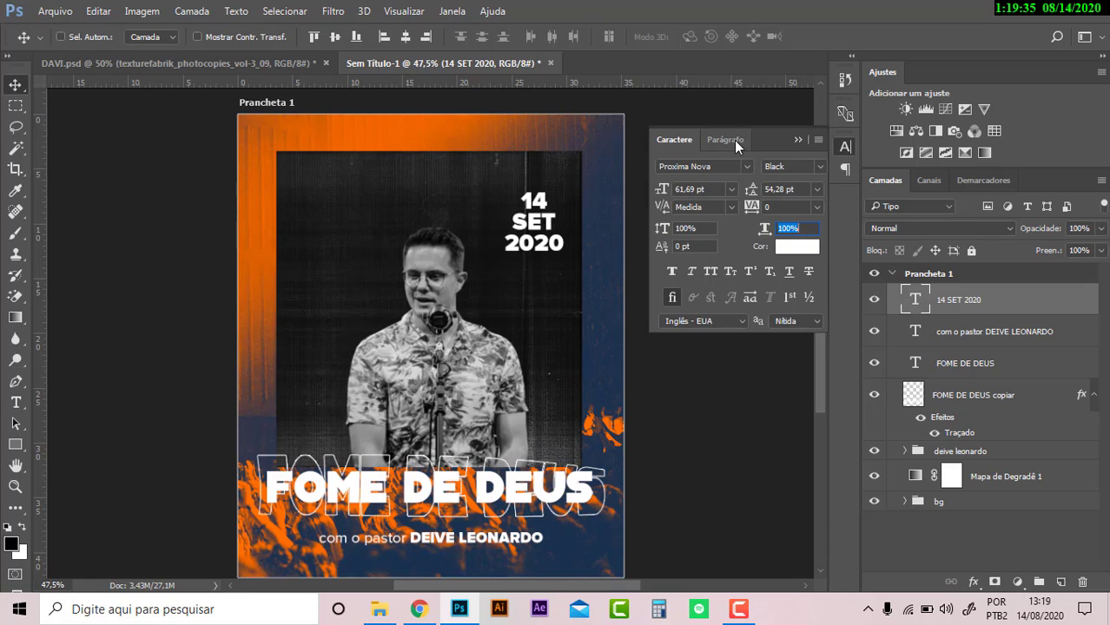
{"action": "left_click", "coordinate": [733, 140]}
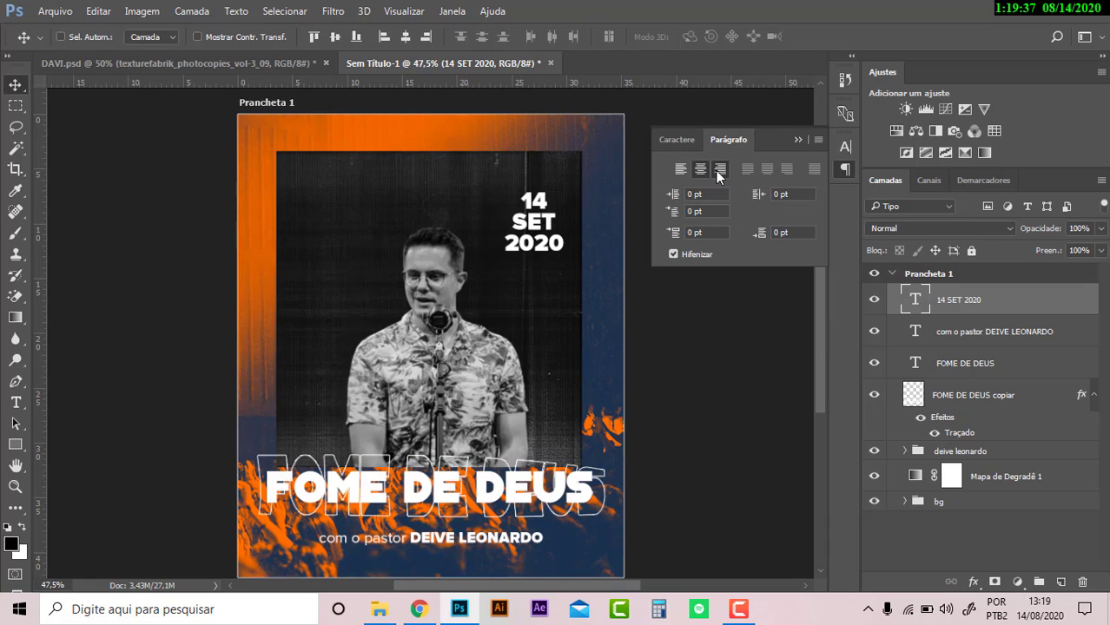
{"action": "left_click", "coordinate": [717, 172]}
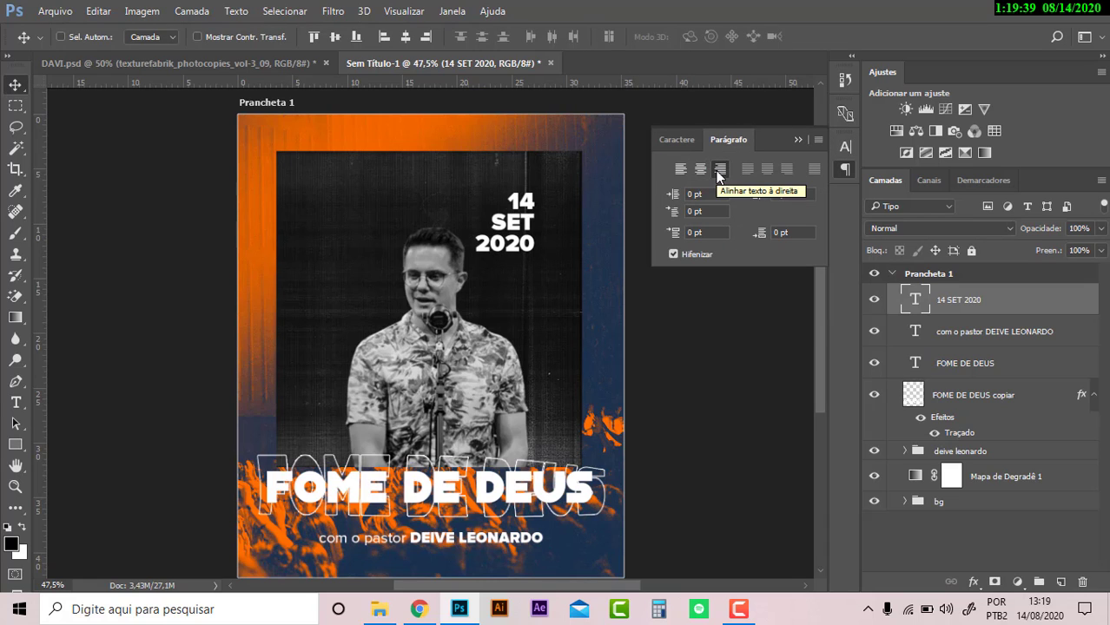
{"action": "left_click", "coordinate": [796, 141]}
- Change the '2020' line of the date to Regular font weight
{"action": "key", "text": "t"}
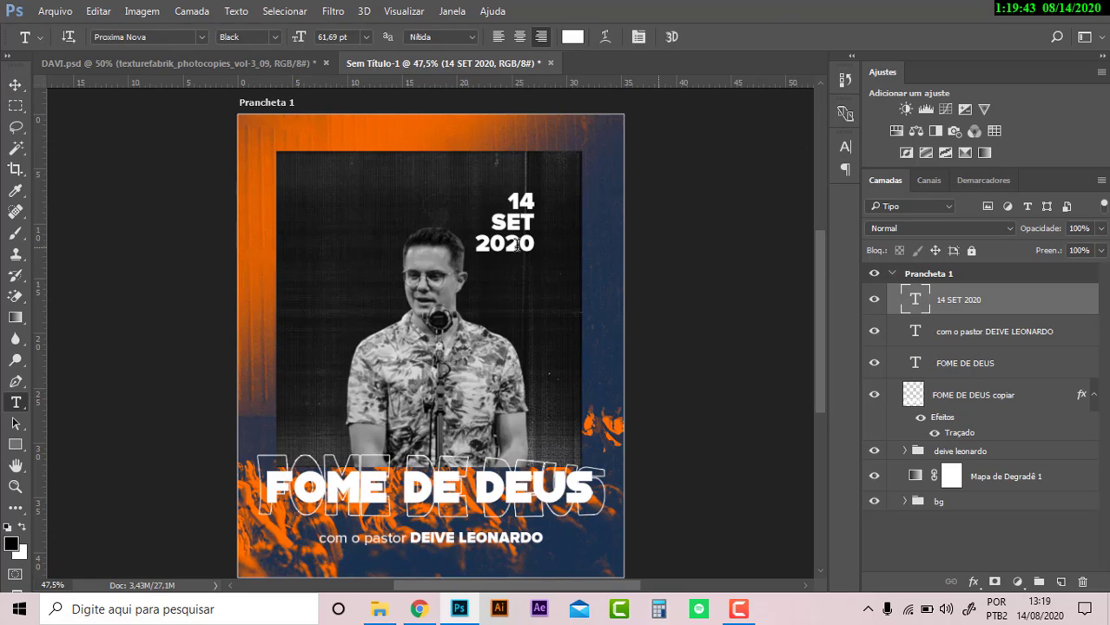
{"action": "left_click", "coordinate": [519, 247]}
{"action": "double_click", "coordinate": [519, 247]}
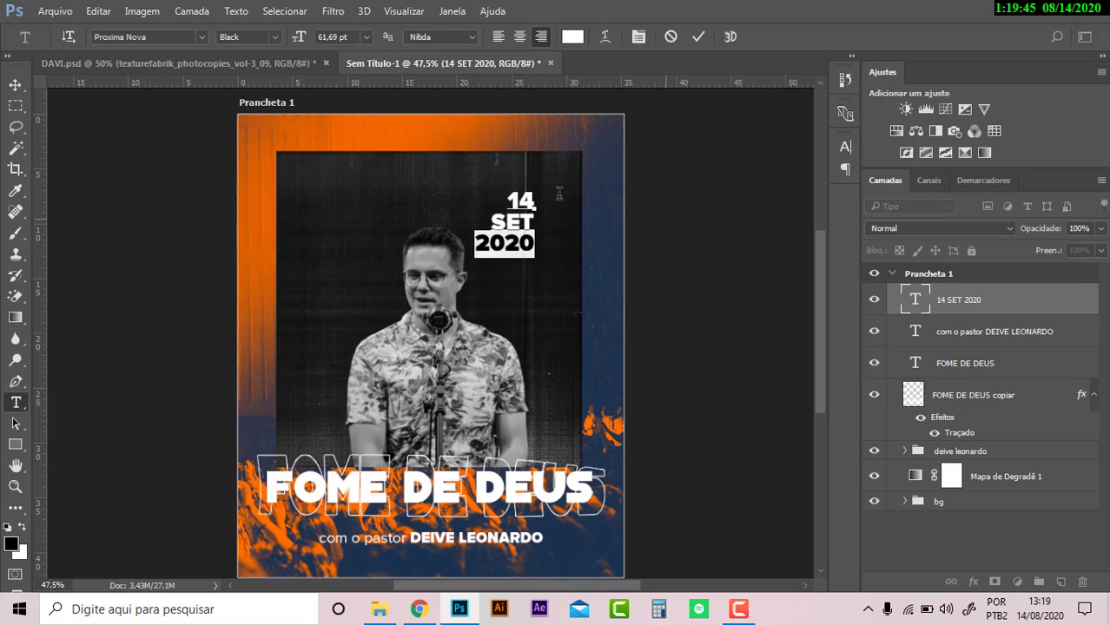
{"action": "left_click", "coordinate": [843, 148]}
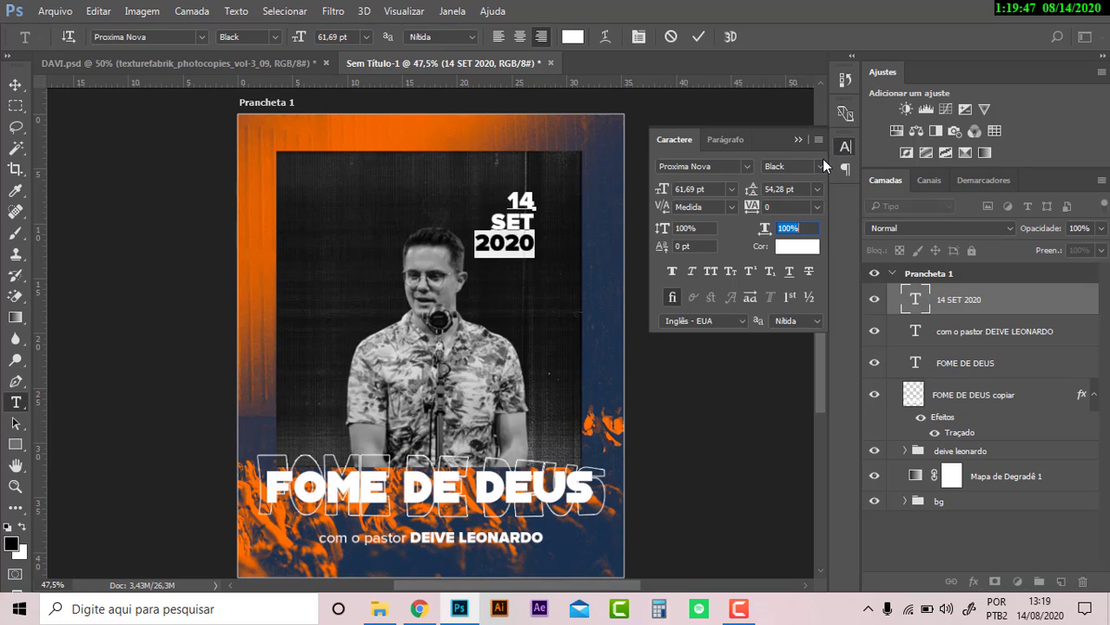
{"action": "left_click", "coordinate": [820, 165]}
{"action": "left_click", "coordinate": [811, 195]}
{"action": "left_click", "coordinate": [16, 85]}
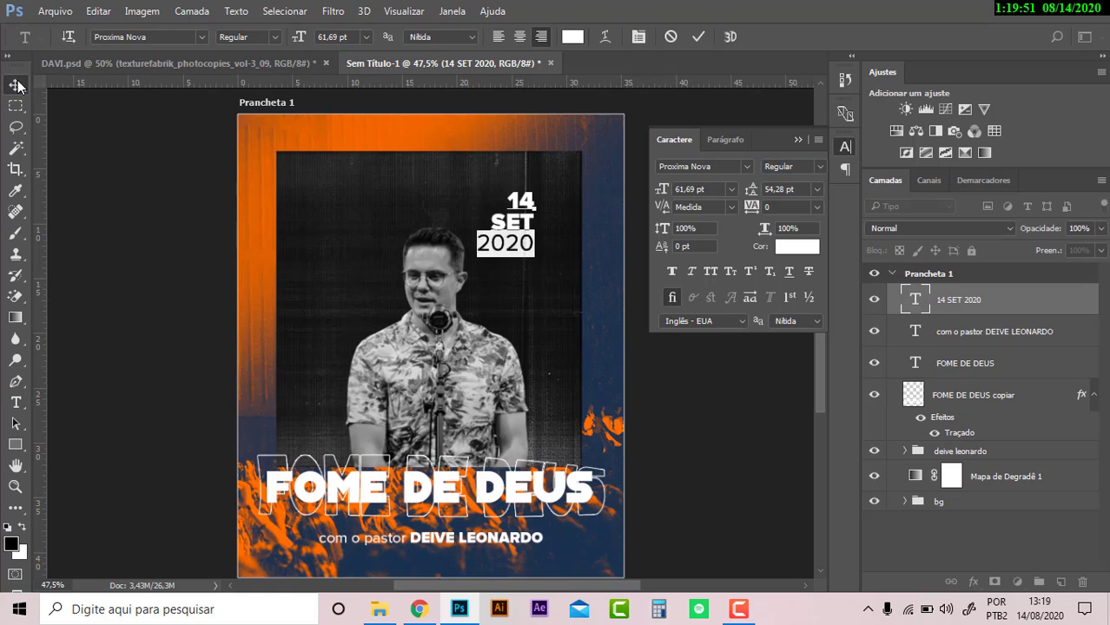
{"action": "left_click", "coordinate": [797, 139]}
- Drag the date block into the top-right corner and nudge it slightly down
{"action": "mouse_move", "coordinate": [533, 225]}
{"action": "left_mouse_down"}
{"action": "mouse_move", "coordinate": [596, 228]}
{"action": "mouse_move", "coordinate": [595, 168]}
{"action": "left_mouse_up"}
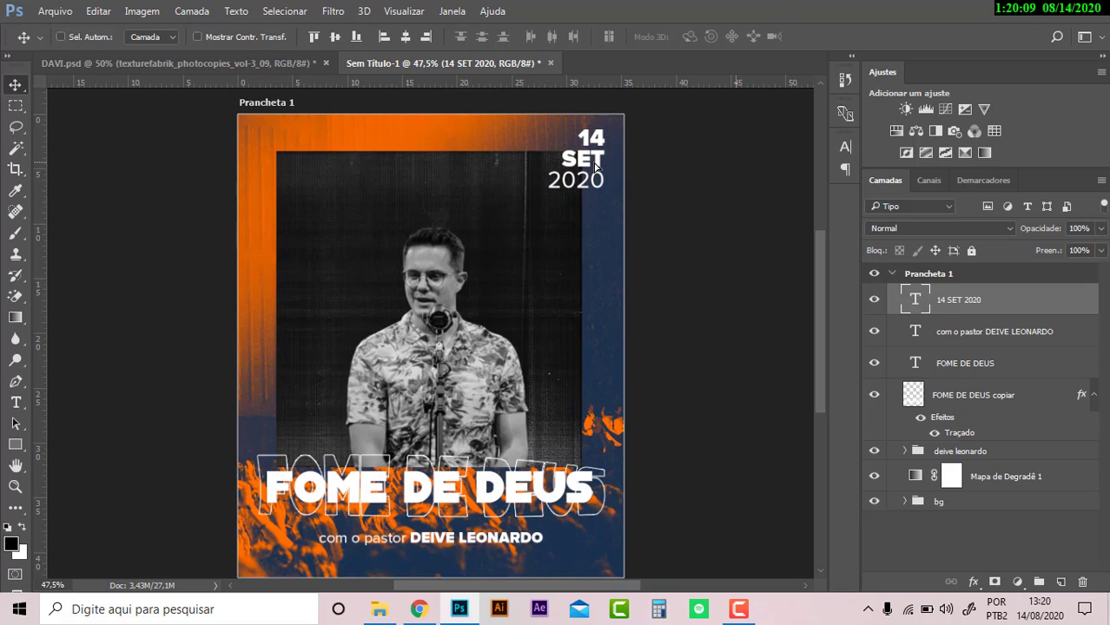
{"action": "key", "text": "Down"}
{"action": "key", "text": "Down"}
{"action": "key", "text": "Down"}
{"action": "key", "text": "Down"}
{"action": "key", "text": "Down"}
{"action": "key", "text": "Down"}
{"action": "key", "text": "Down"}
{"action": "key", "text": "Down"}
{"action": "key", "text": "Down"}
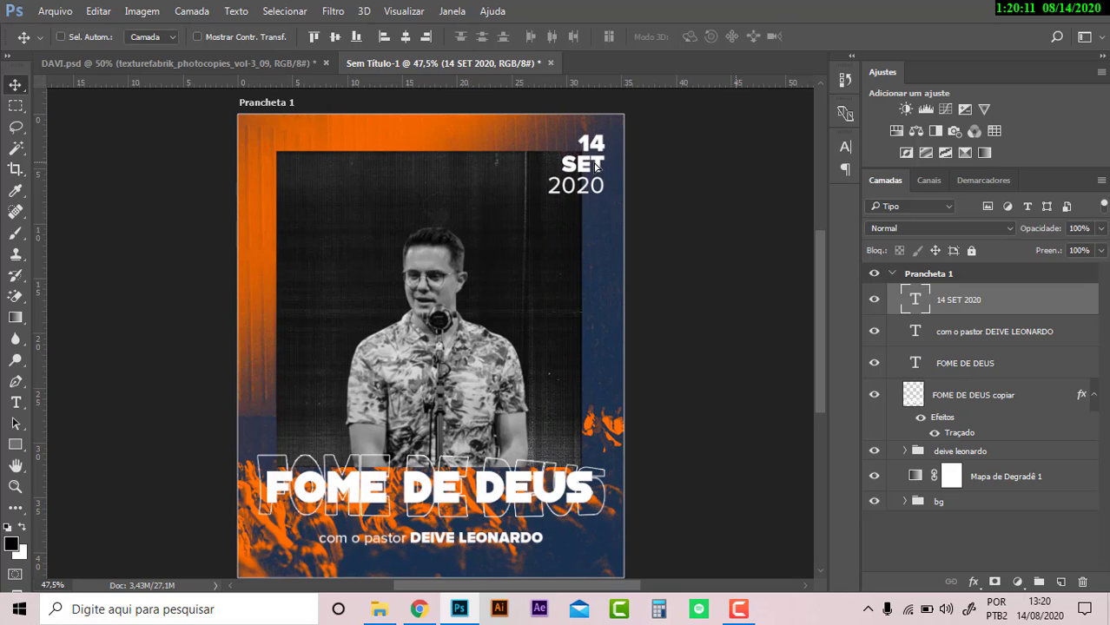
{"action": "key", "text": "Down"}
{"action": "key", "text": "Down"}
{"action": "key", "text": "Down"}
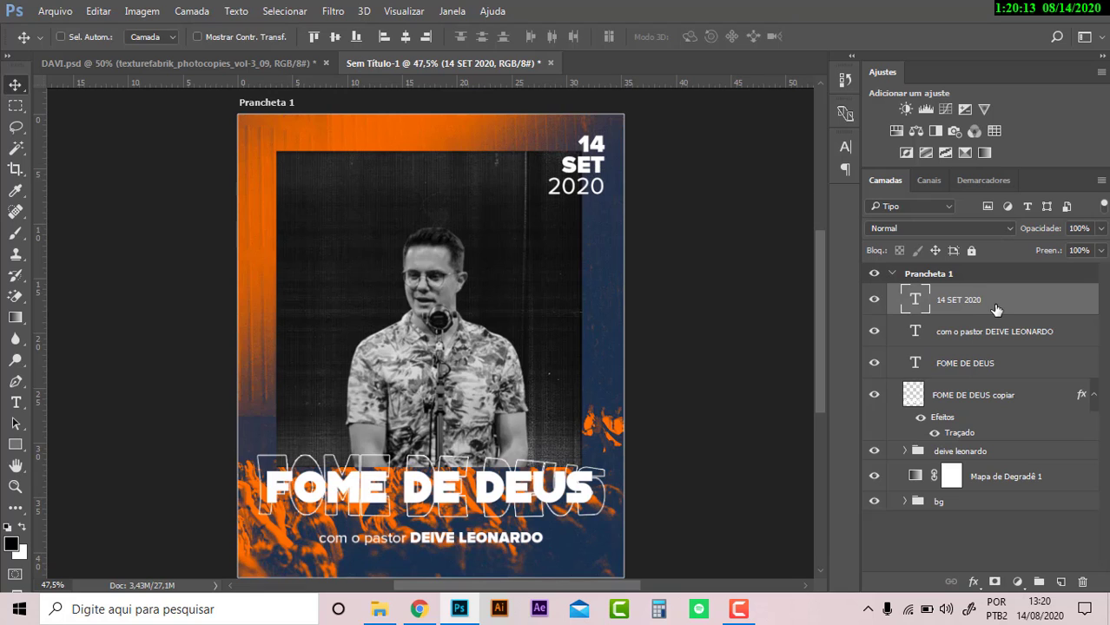
- Embed the '6-' glitch texture from Downloads as a new poster layer
{"action": "left_click", "coordinate": [56, 12]}
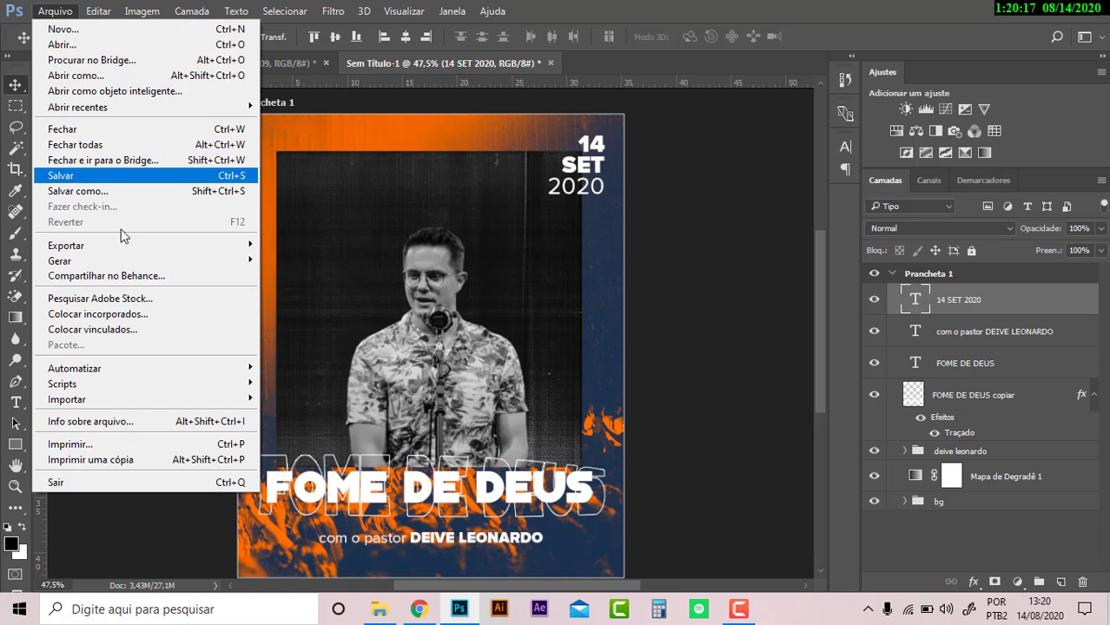
{"action": "left_click", "coordinate": [131, 298]}
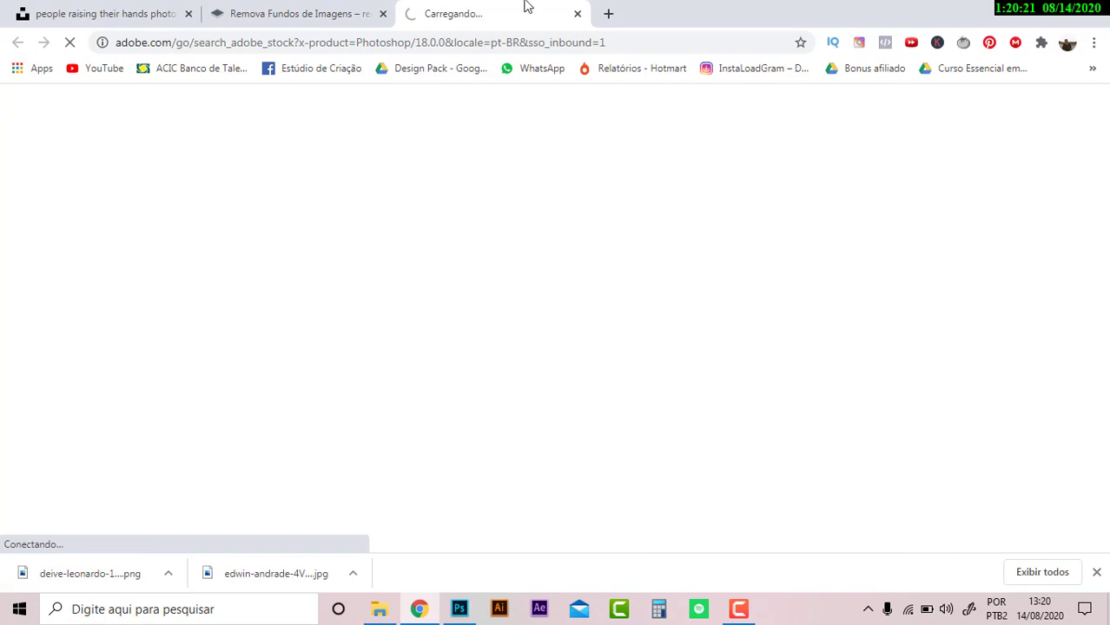
{"action": "left_click", "coordinate": [576, 14]}
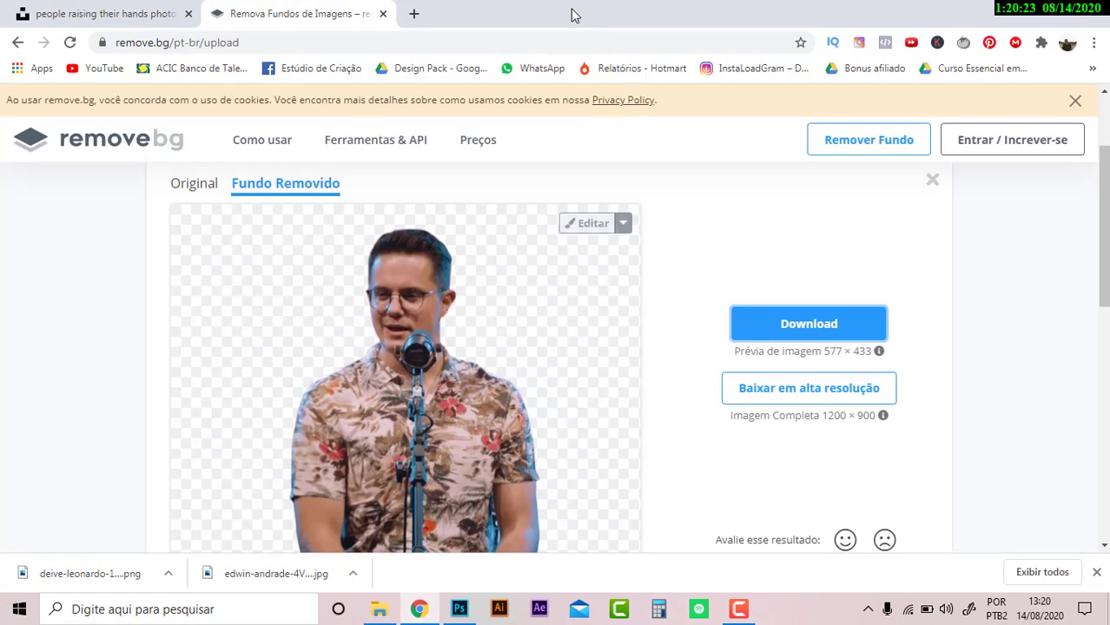
{"action": "key", "text": "alt+Tab"}
{"action": "left_click", "coordinate": [55, 10]}
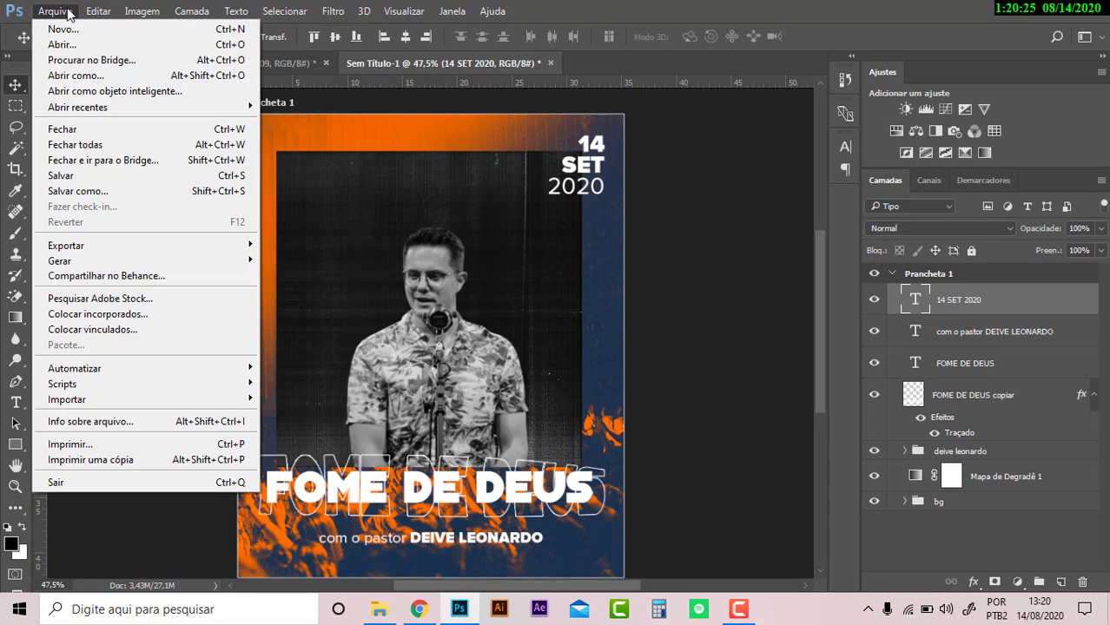
{"action": "left_click", "coordinate": [113, 315]}
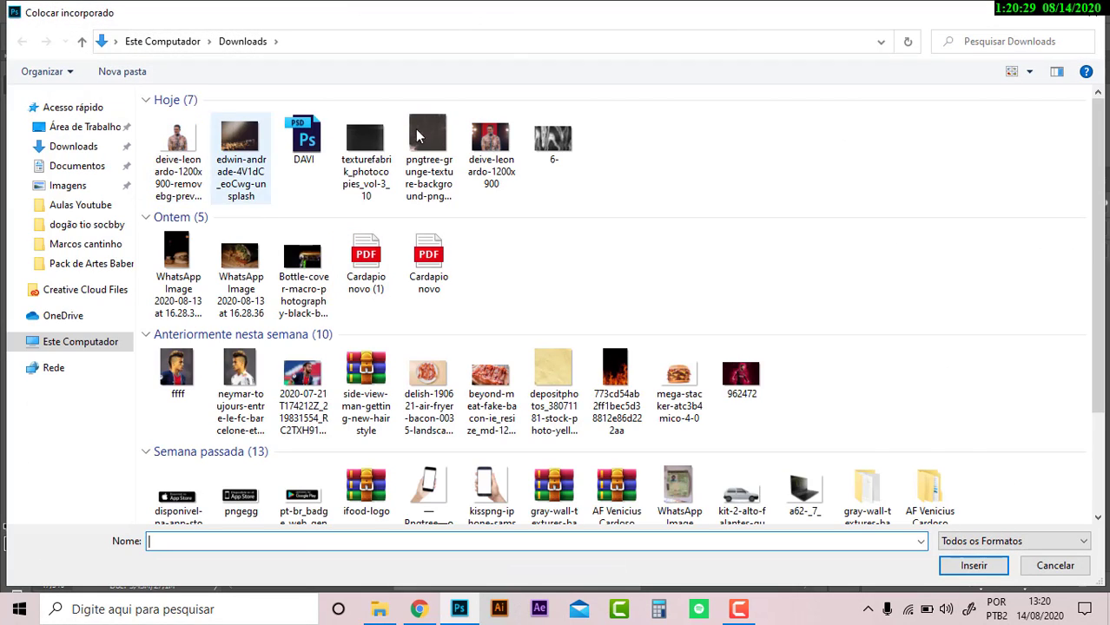
{"action": "left_click", "coordinate": [429, 145]}
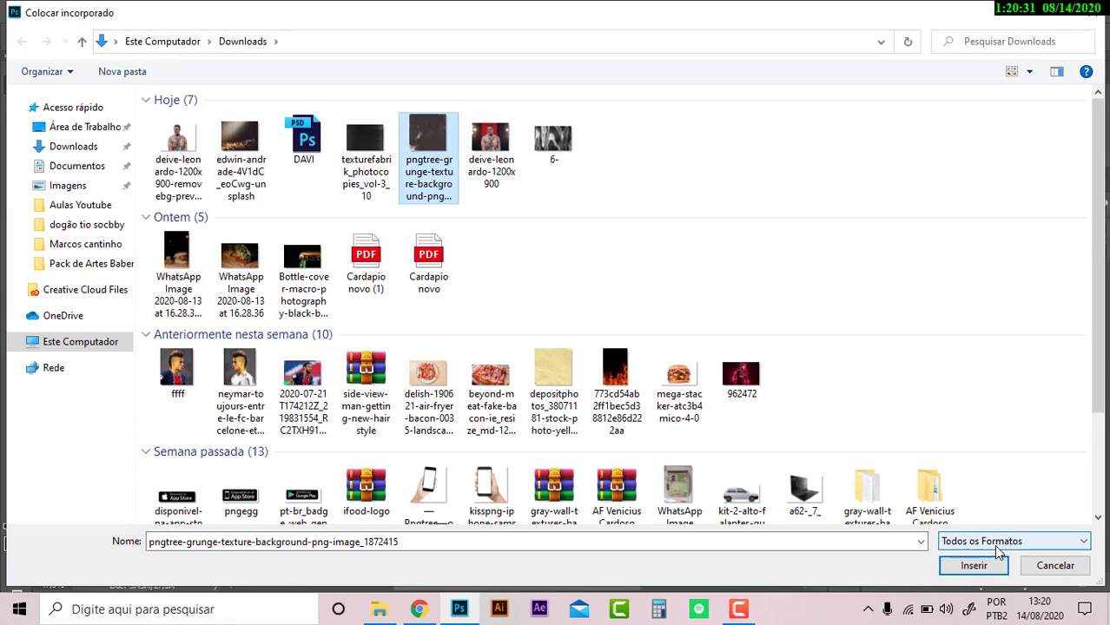
{"action": "left_click", "coordinate": [545, 139]}
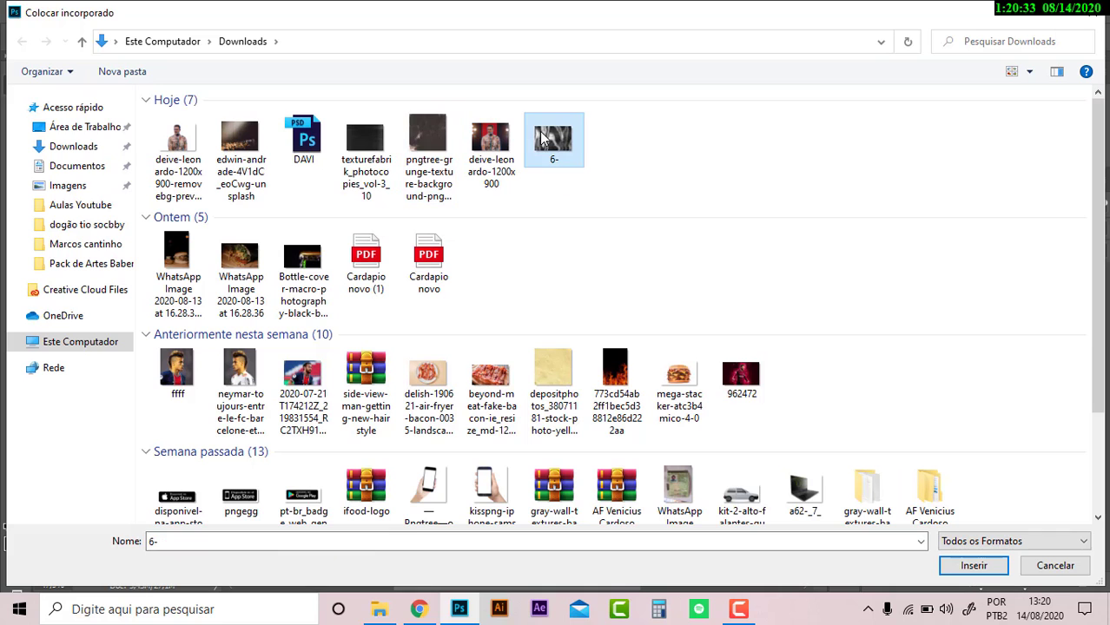
{"action": "left_click", "coordinate": [976, 572]}
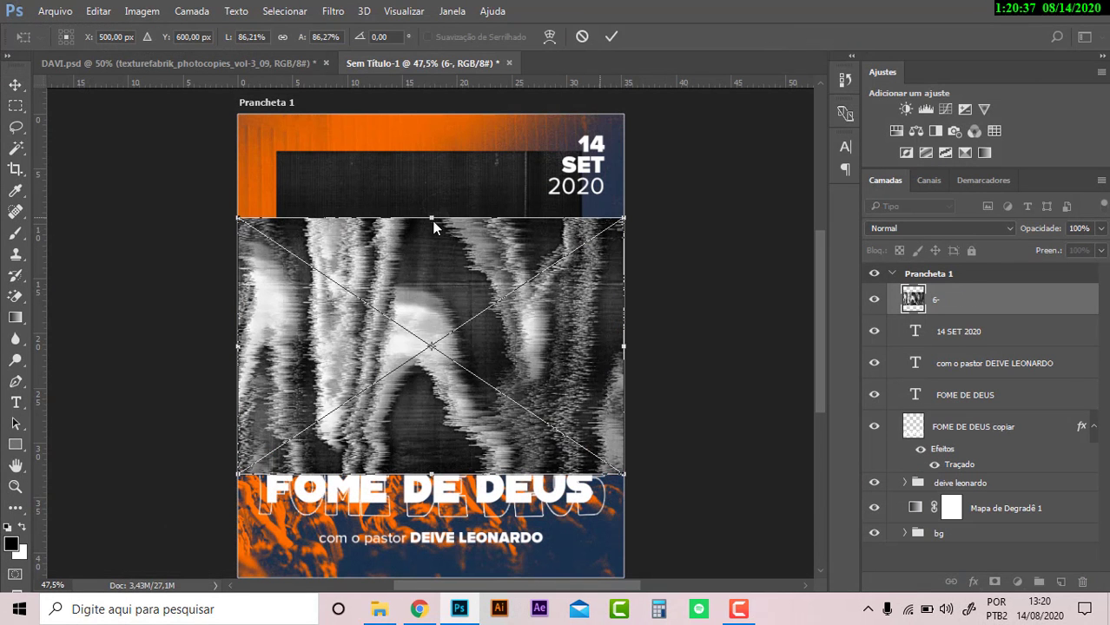
- Stretch the placed texture upward, then cancel its placement with Esc
{"action": "left_click_drag", "start_coordinate": [436, 216], "coordinate": [443, 36]}
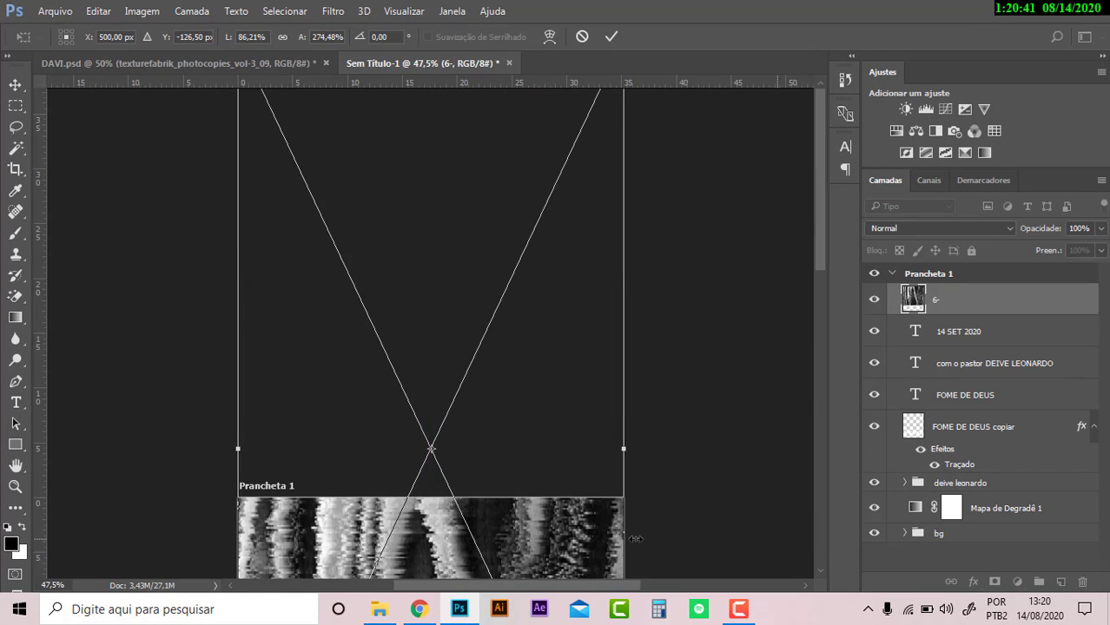
{"action": "scroll", "coordinate": [636, 539], "scroll_direction": "down", "scroll_amount": 1}
{"action": "scroll", "coordinate": [635, 539], "scroll_direction": "down", "scroll_amount": 1}
{"action": "scroll", "coordinate": [636, 539], "scroll_direction": "down", "scroll_amount": 5}
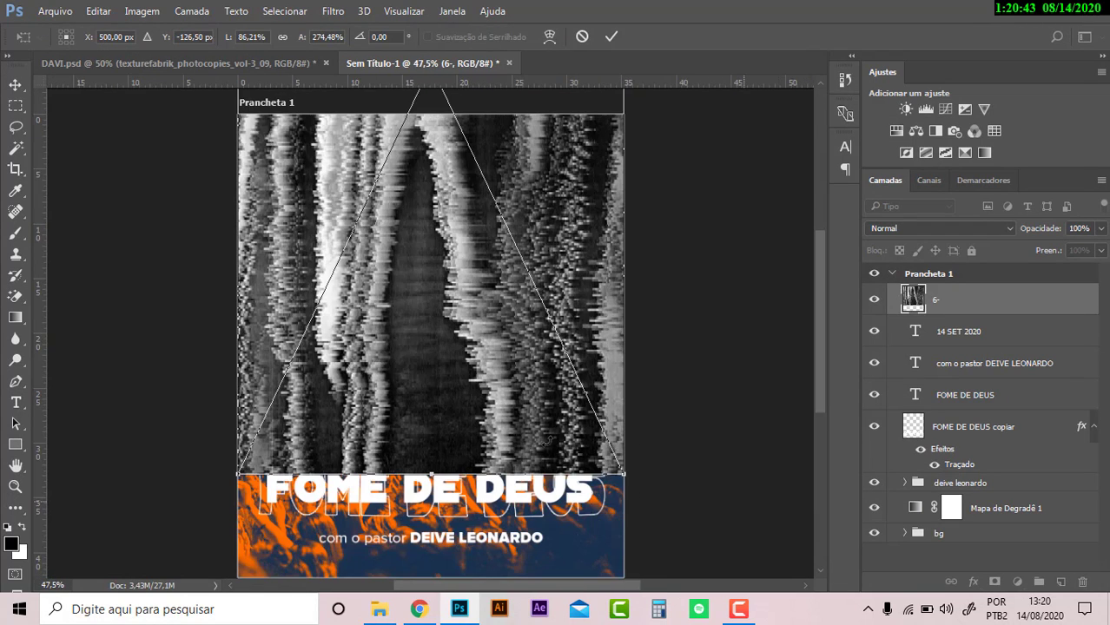
{"action": "key", "text": "Escape"}
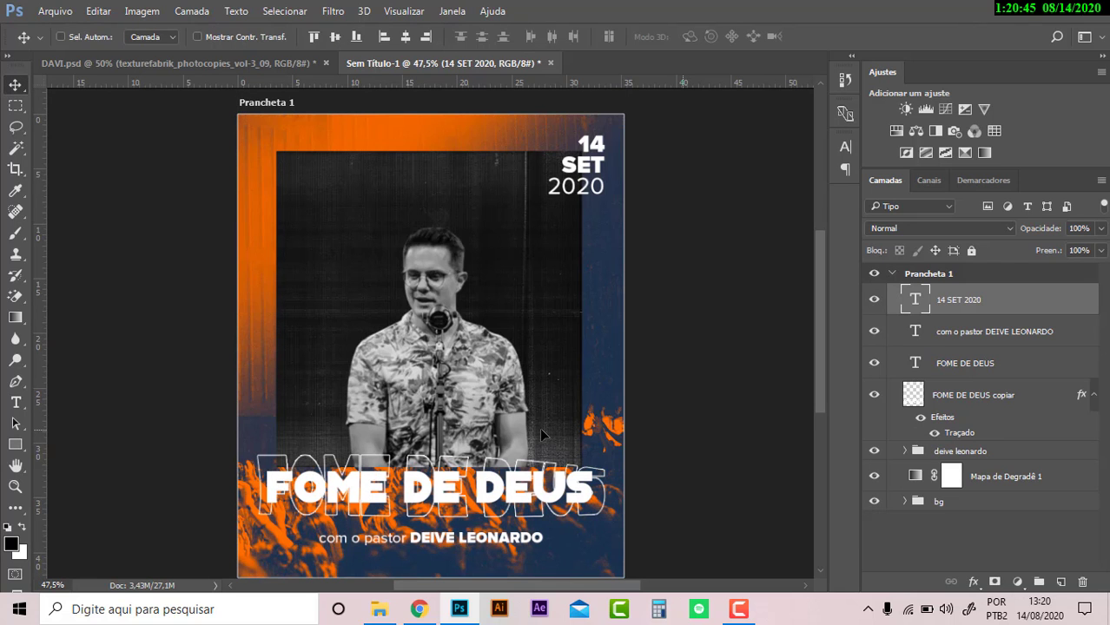
- Place Embedded the '6-' glitch texture from Downloads into the poster
{"action": "left_click", "coordinate": [55, 10]}
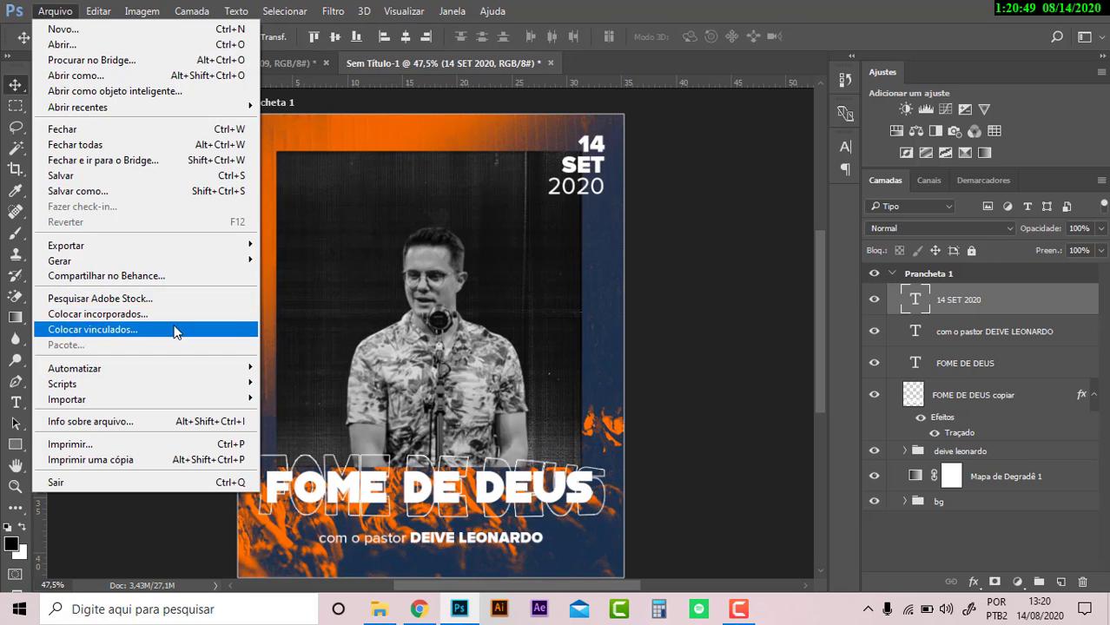
{"action": "left_click", "coordinate": [139, 276]}
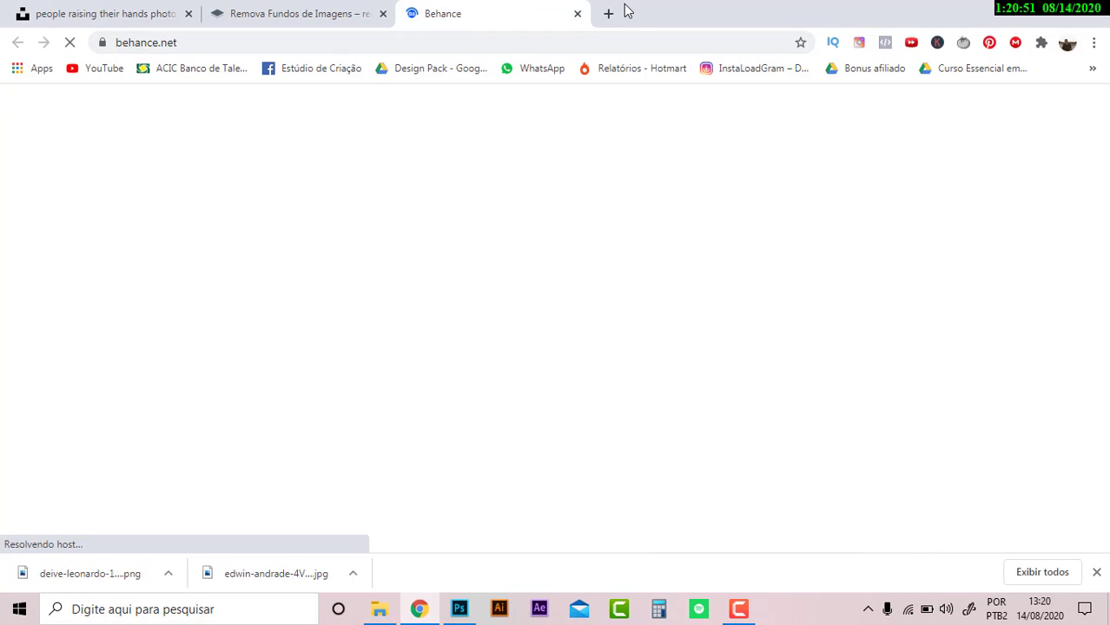
{"action": "left_click", "coordinate": [577, 14]}
{"action": "key", "text": "alt+Tab"}
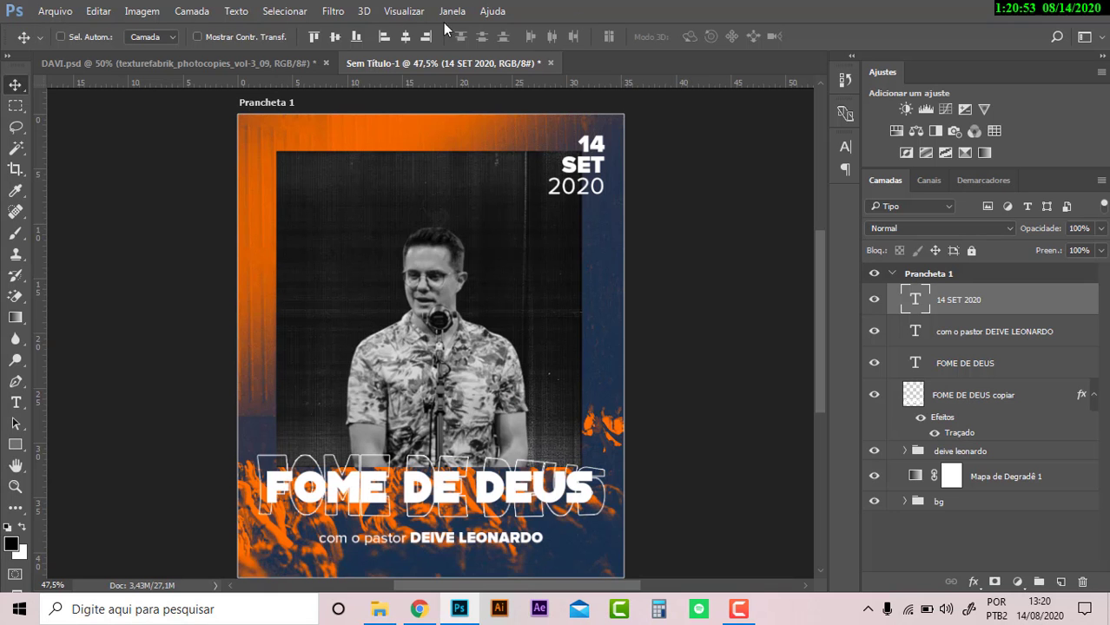
{"action": "left_click", "coordinate": [59, 14]}
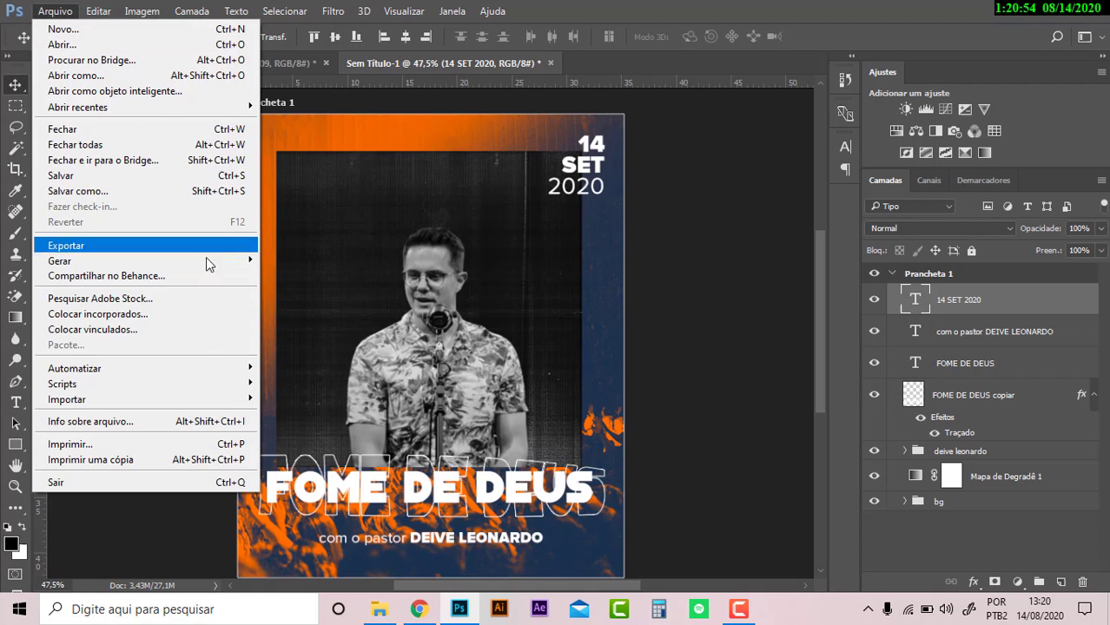
{"action": "left_click", "coordinate": [203, 316]}
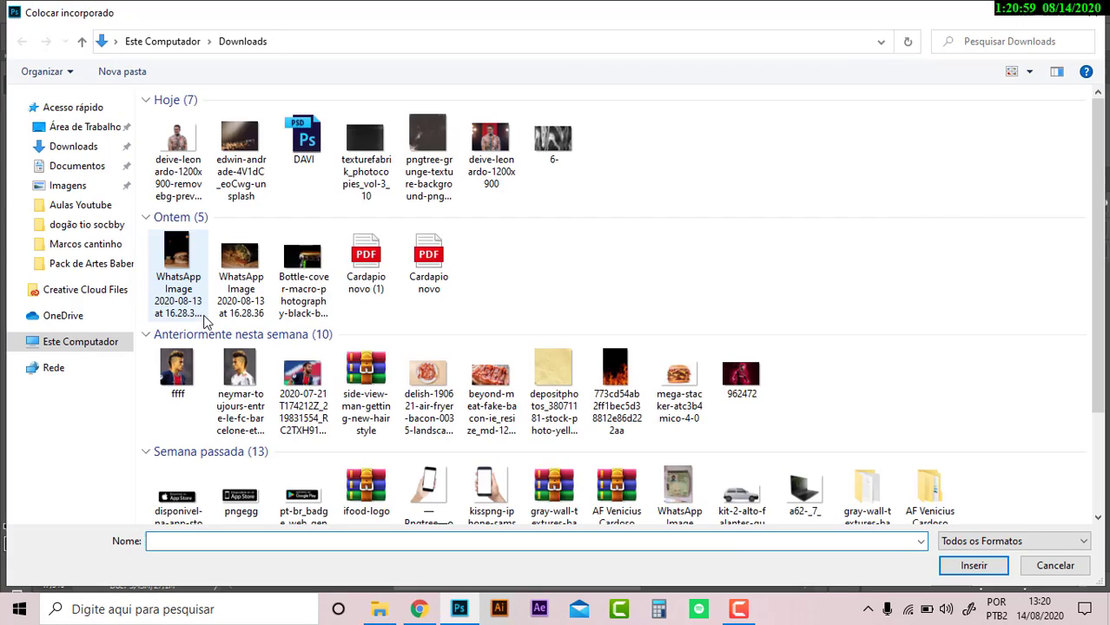
{"action": "left_click", "coordinate": [539, 152]}
{"action": "left_click", "coordinate": [425, 152]}
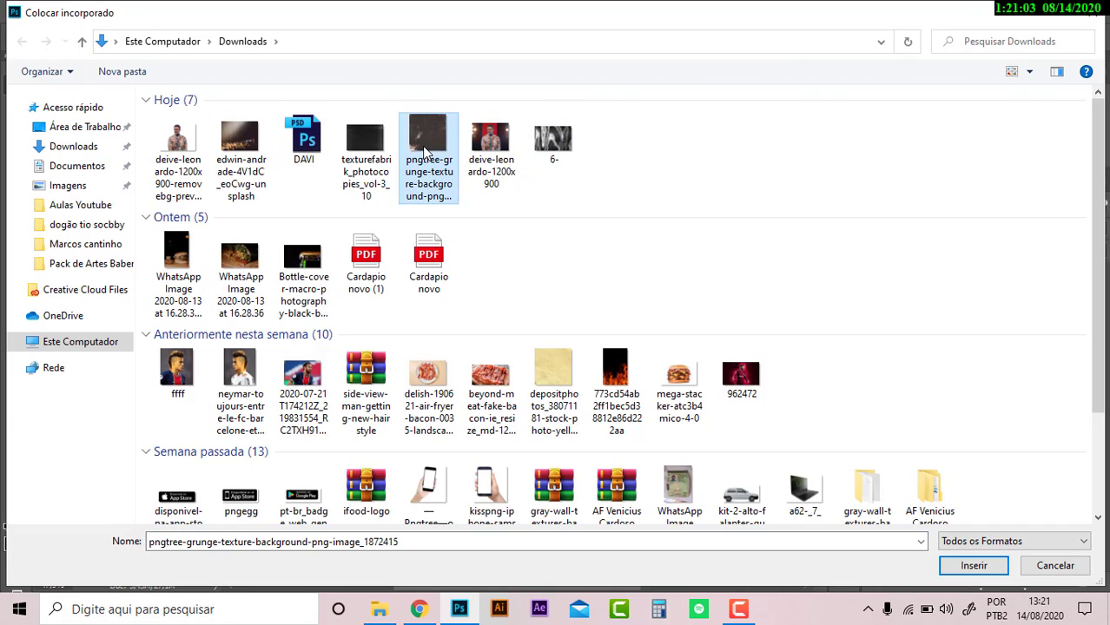
{"action": "left_click", "coordinate": [569, 147]}
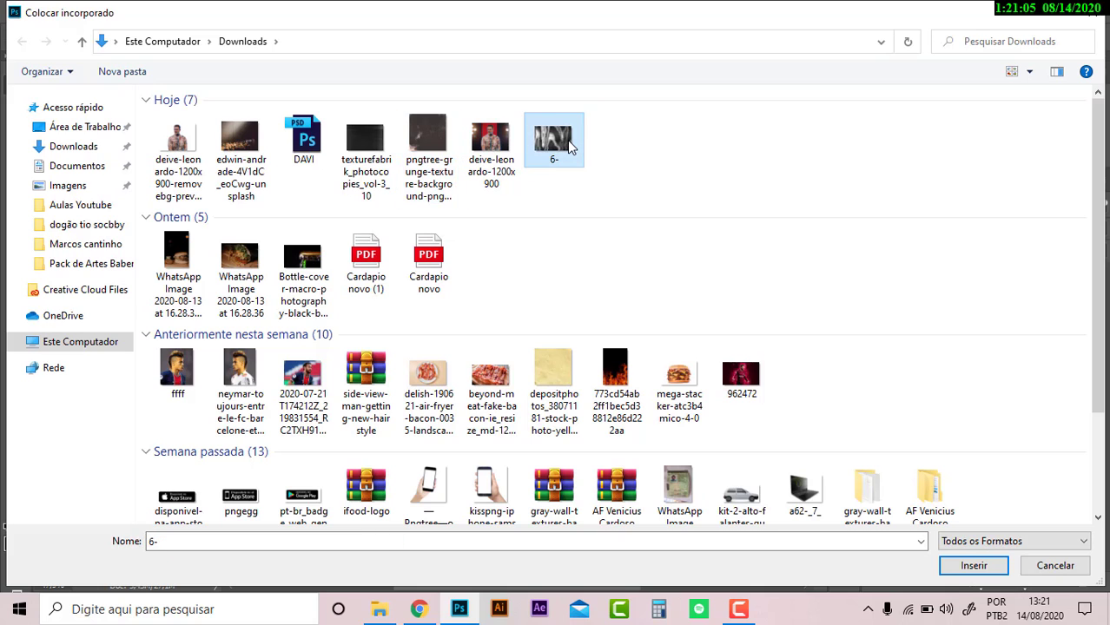
{"action": "left_click", "coordinate": [432, 148]}
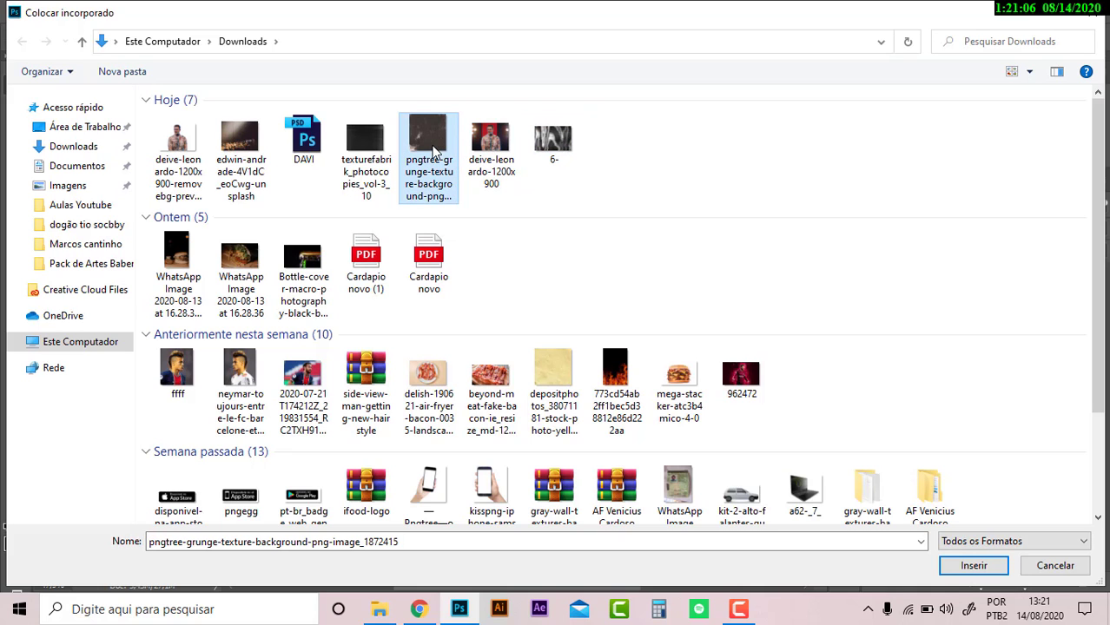
{"action": "left_click", "coordinate": [560, 142]}
{"action": "double_click", "coordinate": [560, 143]}
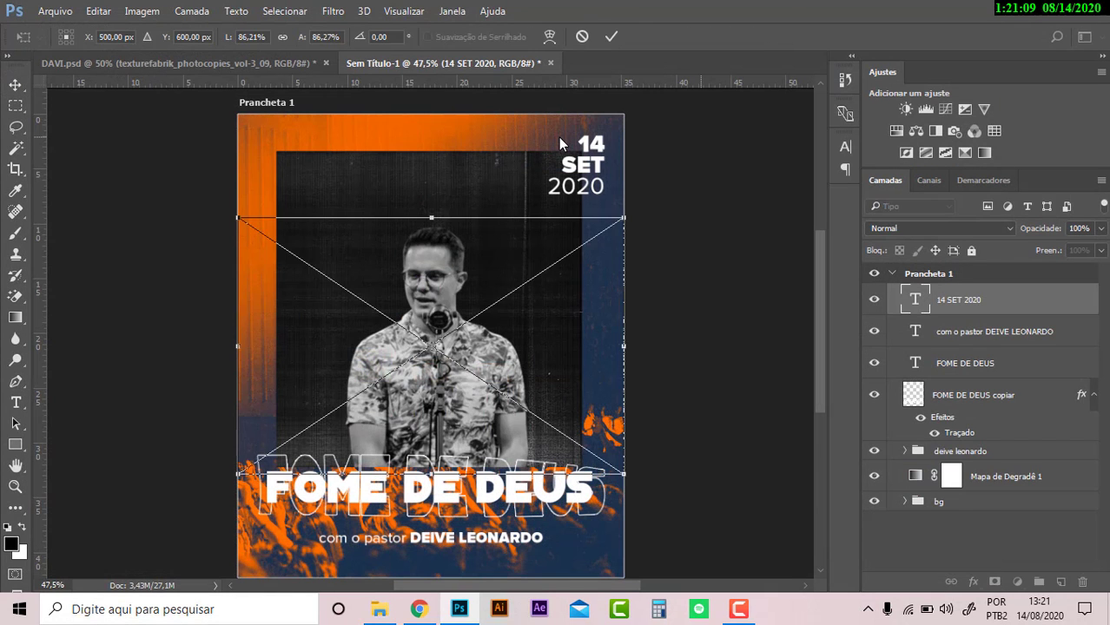
- Stretch the '6-' texture top and bottom to cover the whole artboard
{"action": "key", "text": "ctrl+minus"}
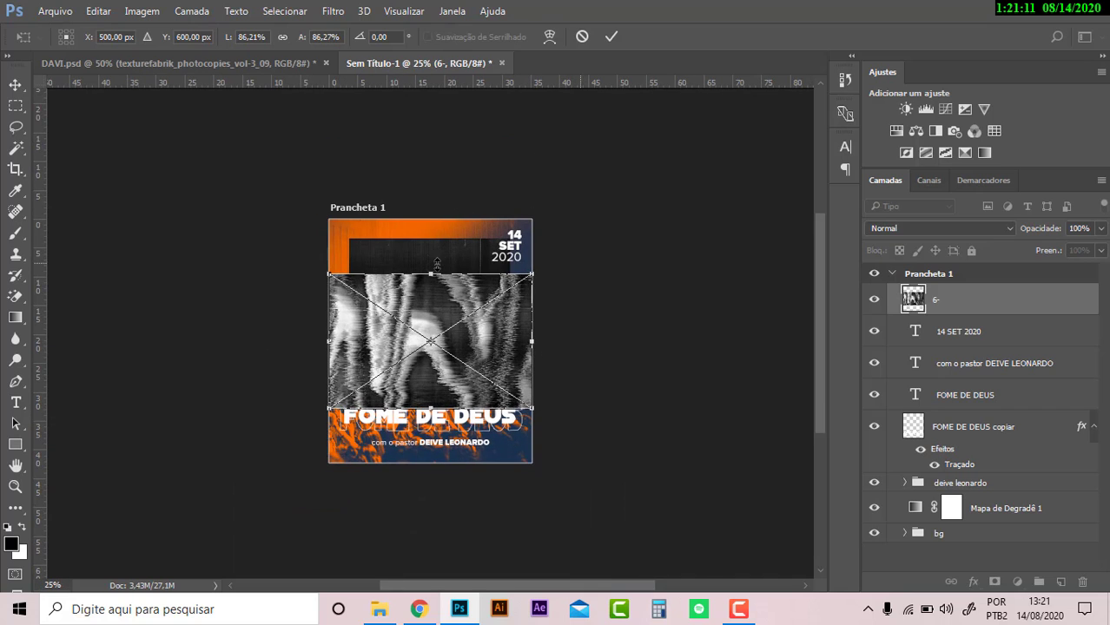
{"action": "left_click_drag", "start_coordinate": [429, 261], "coordinate": [439, 222]}
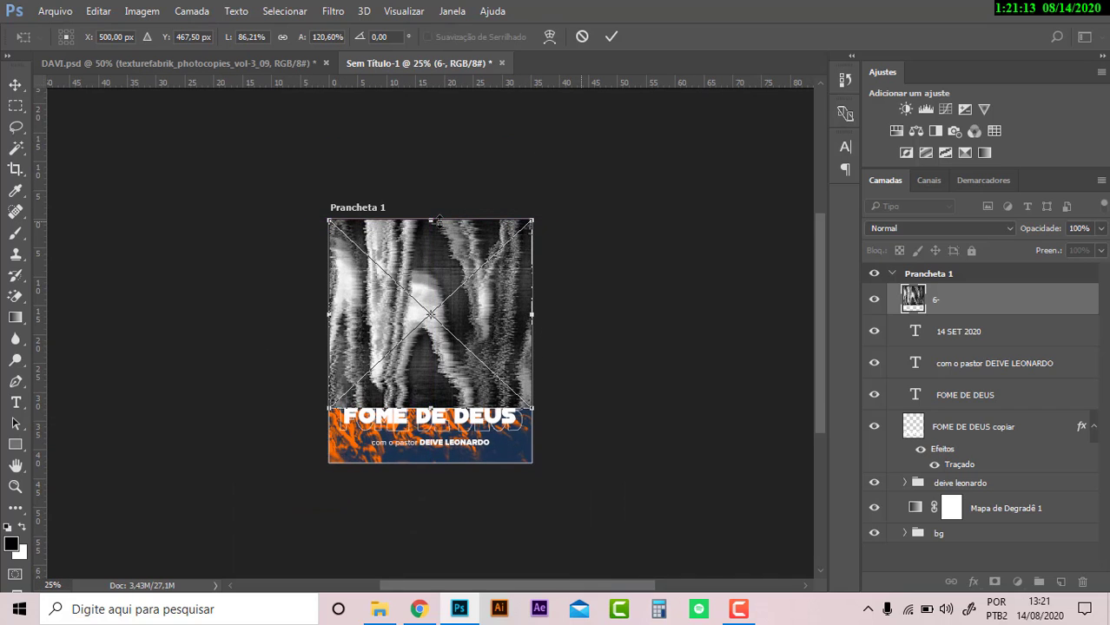
{"action": "key", "text": "Return"}
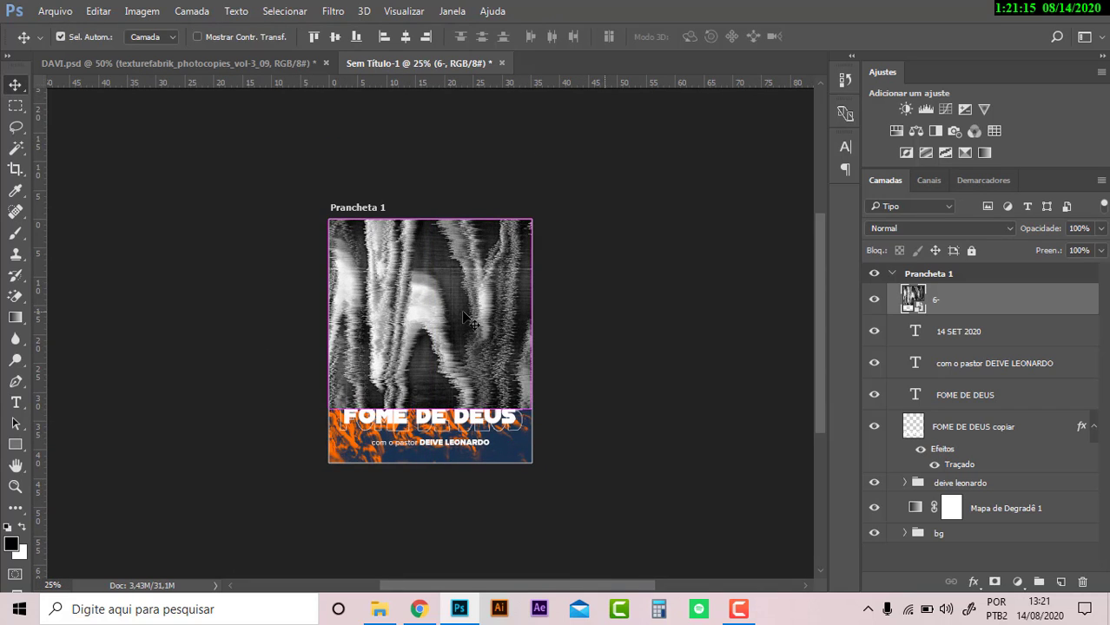
{"action": "key", "text": "ctrl+t"}
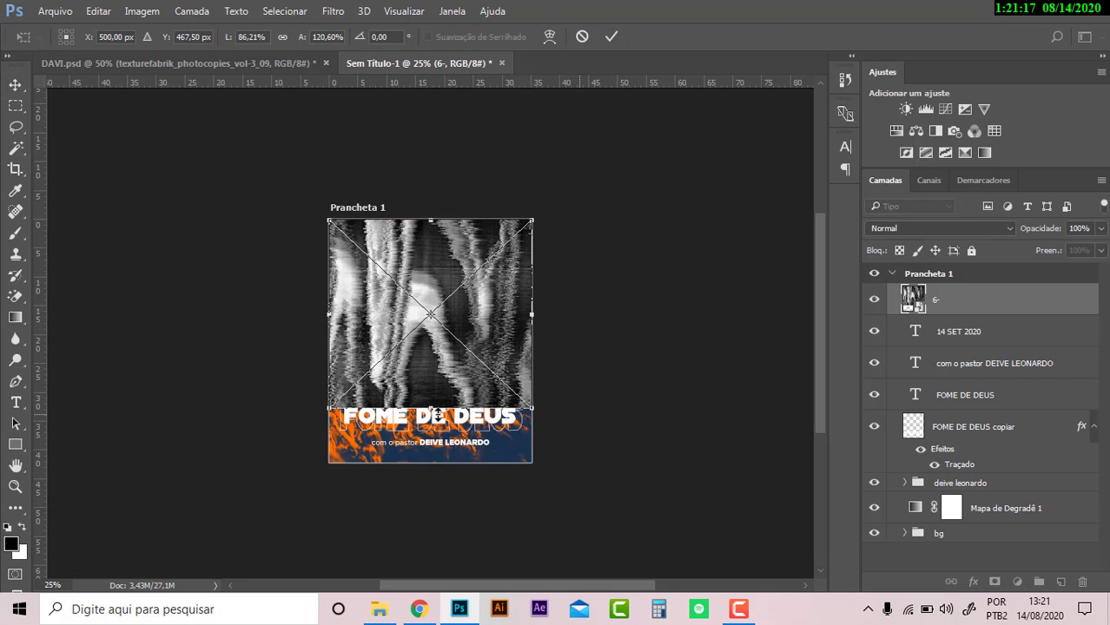
{"action": "left_click_drag", "start_coordinate": [431, 408], "coordinate": [439, 465]}
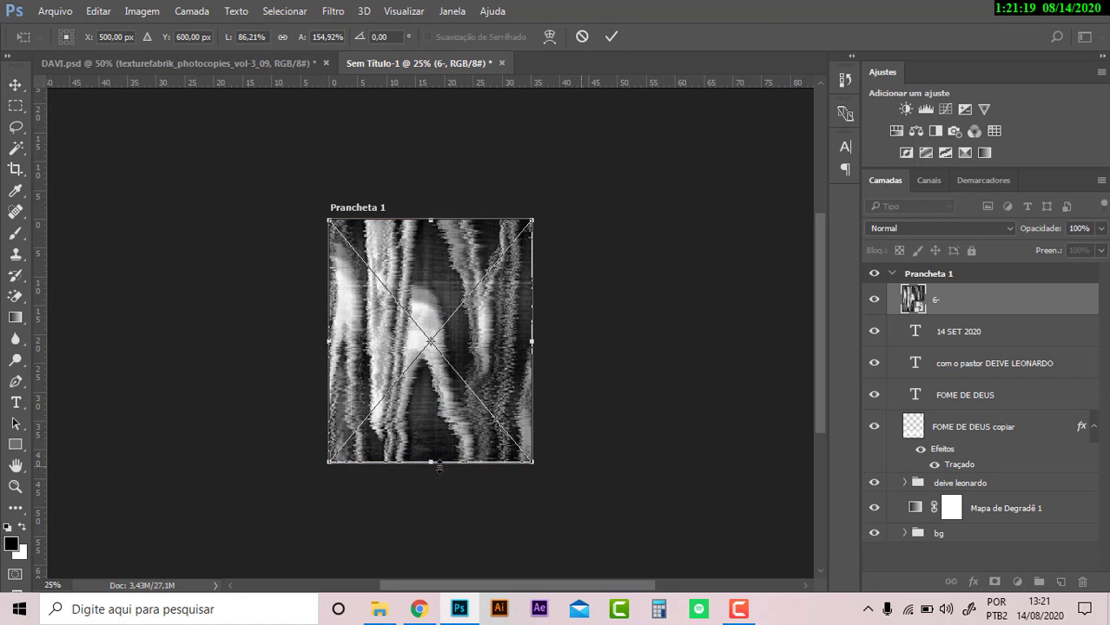
{"action": "key", "text": "Return"}
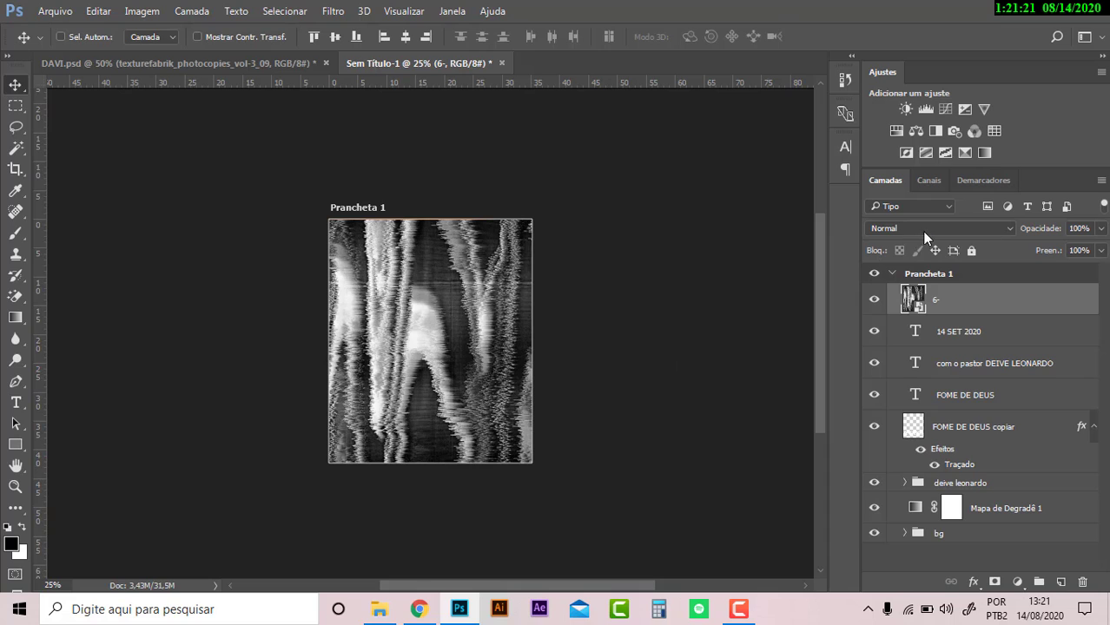
- Set the '6-' texture layer to Divisão blend mode with 38% fill
{"action": "left_click", "coordinate": [923, 230]}
{"action": "left_click", "coordinate": [916, 244]}
{"action": "key", "text": "Down"}
{"action": "key", "text": "Down"}
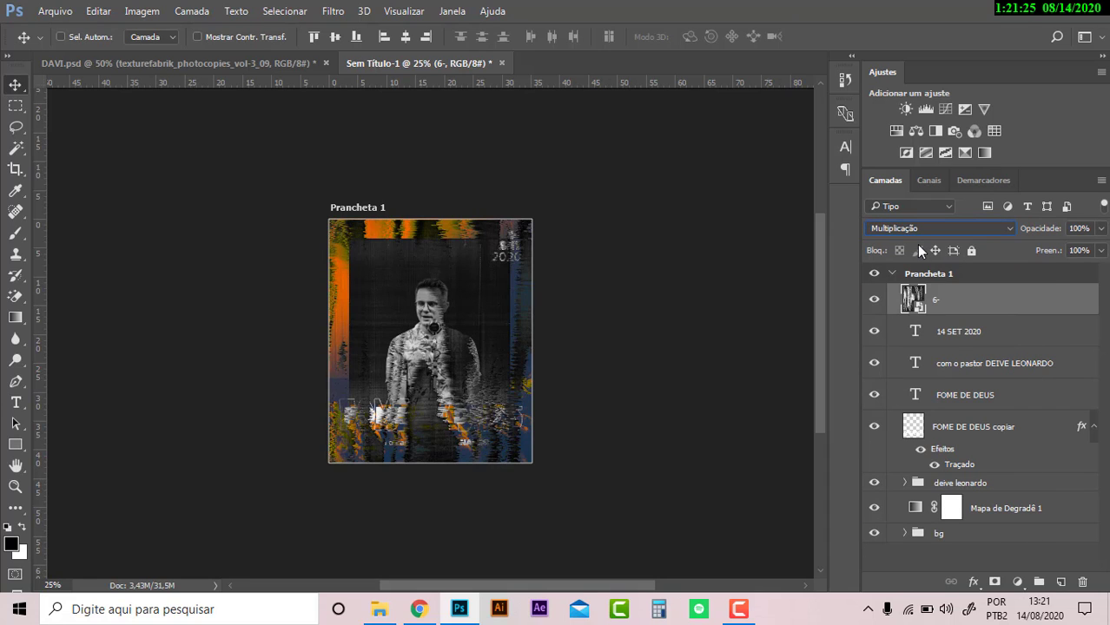
{"action": "key", "text": "Down"}
{"action": "key", "text": "Down"}
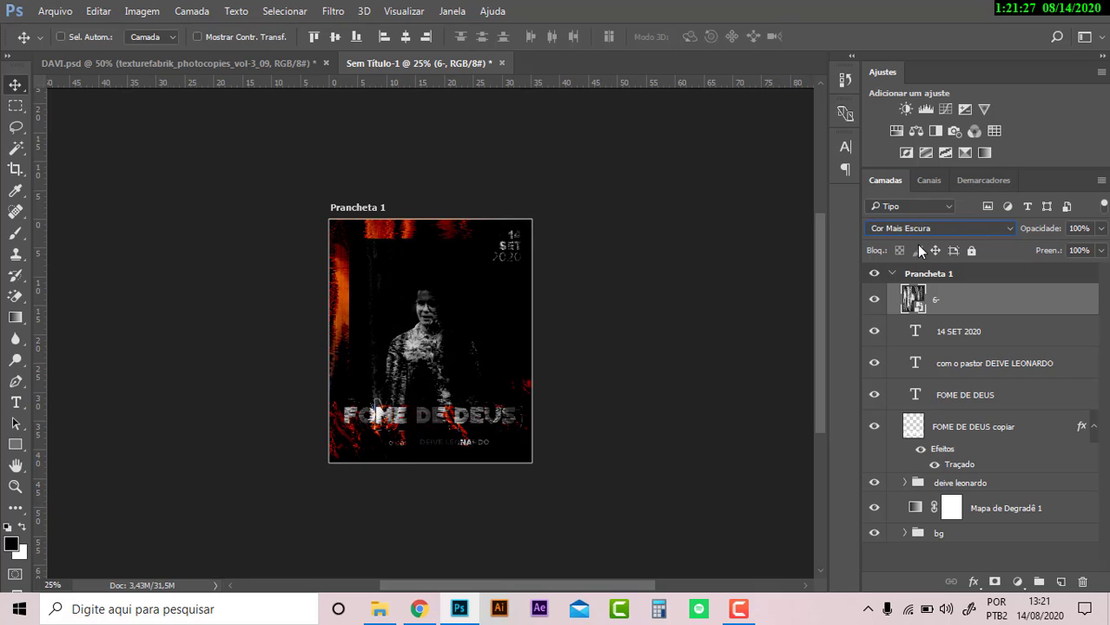
{"action": "key", "text": "Down"}
{"action": "key", "text": "d"}
{"action": "key", "text": "d"}
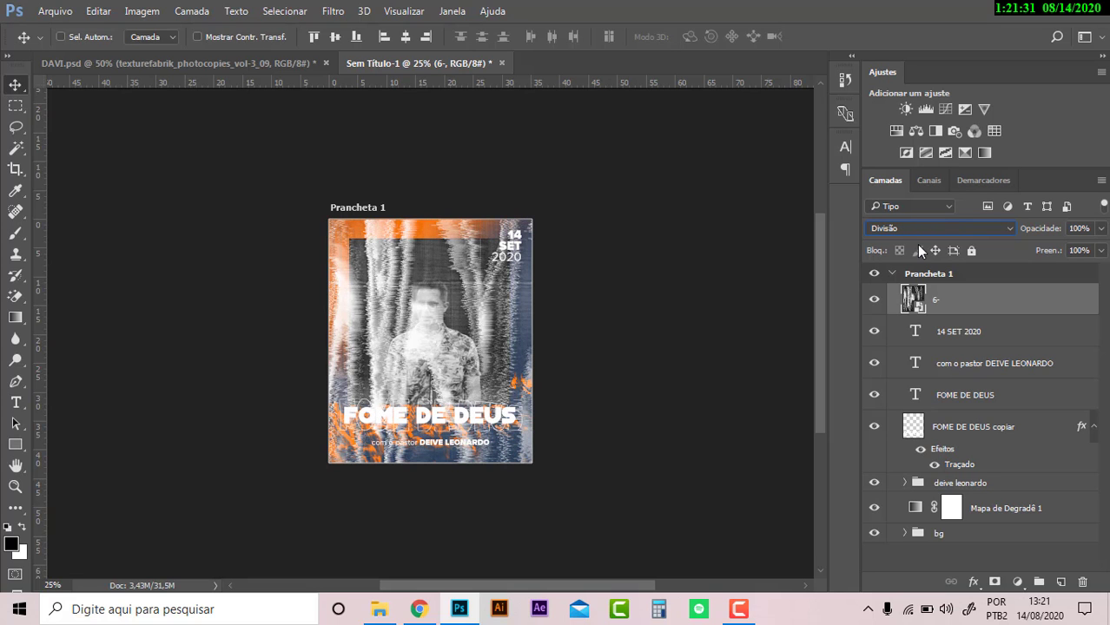
{"action": "left_click_drag", "start_coordinate": [1040, 256], "coordinate": [991, 271]}
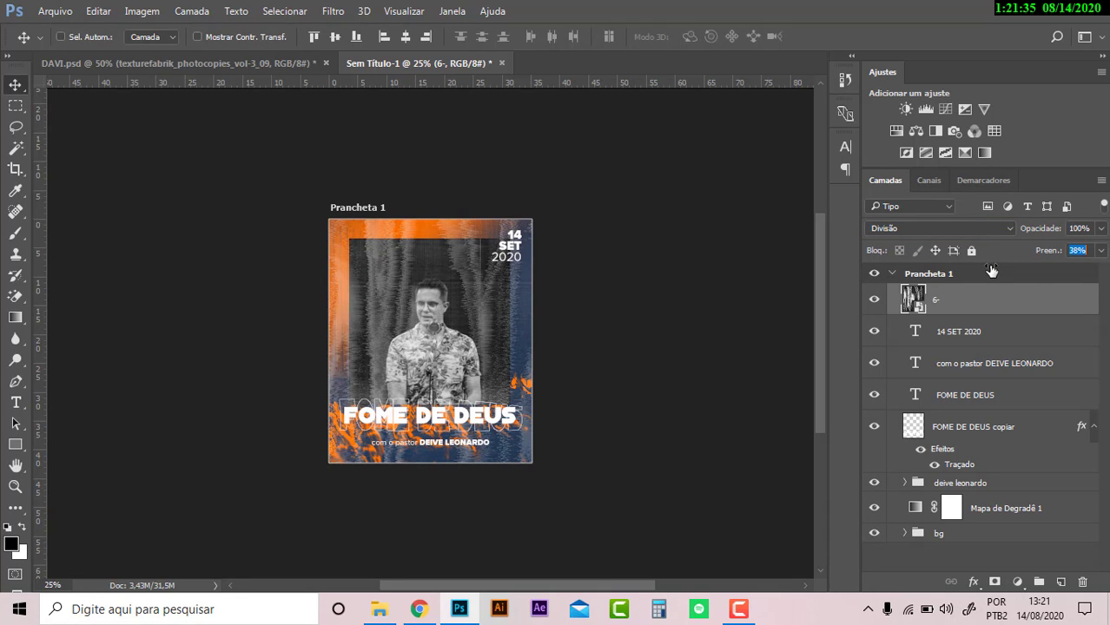
{"action": "key", "text": "Return"}
{"action": "key", "text": "ctrl+0"}
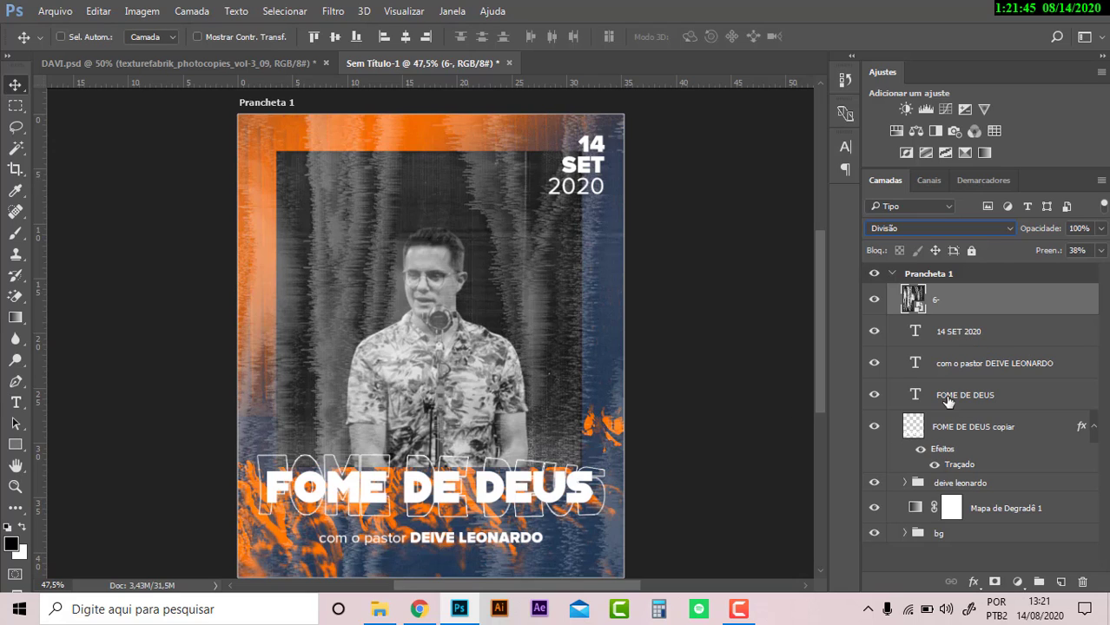
- Add a layer mask to '6-' and load the speaker photo's silhouette as a selection
{"action": "left_click", "coordinate": [904, 483]}
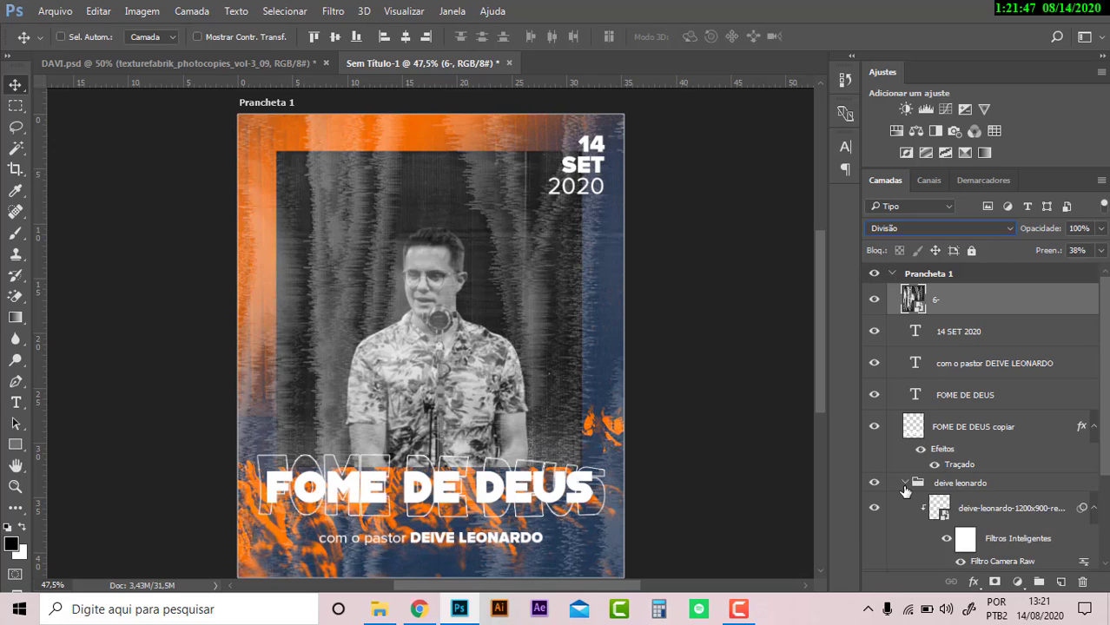
{"action": "left_click", "coordinate": [939, 509], "text": "ctrl"}
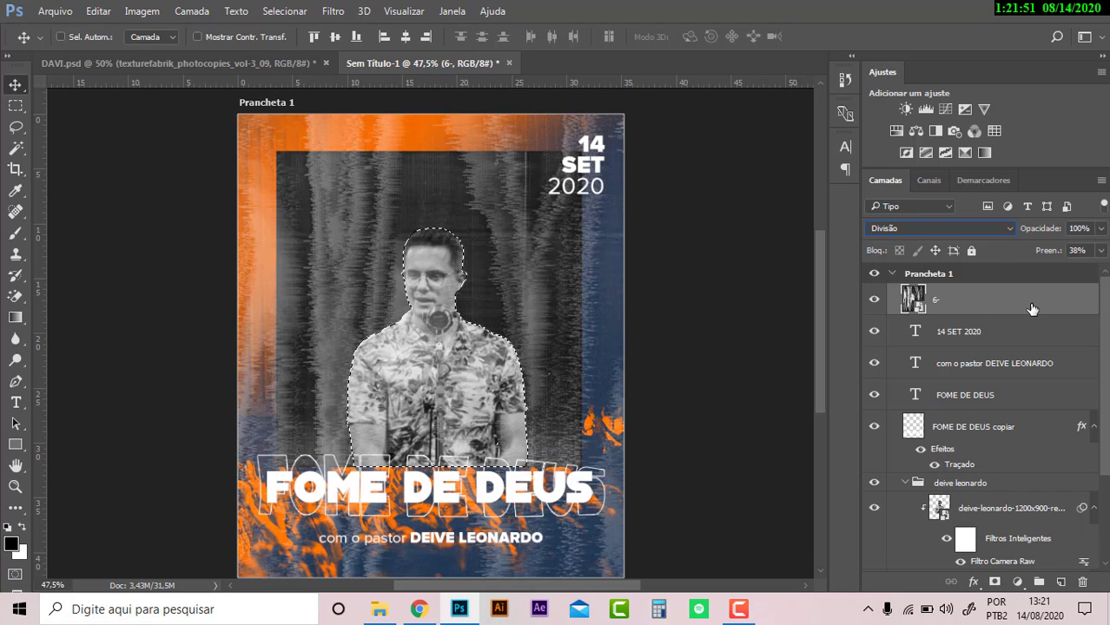
{"action": "key", "text": "ctrl+d"}
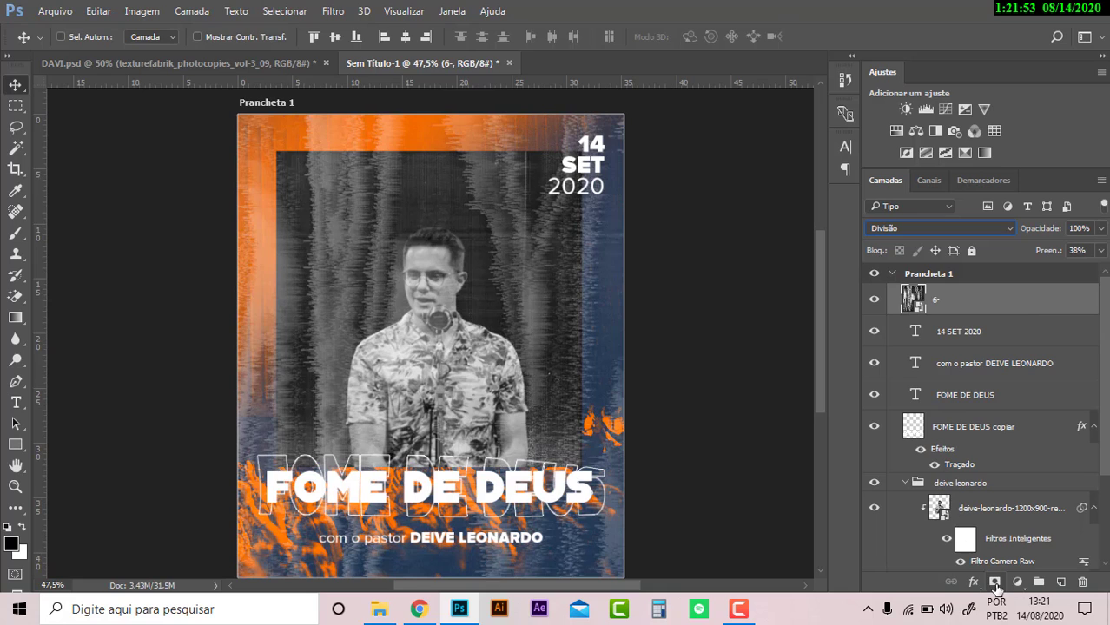
{"action": "left_click", "coordinate": [994, 582]}
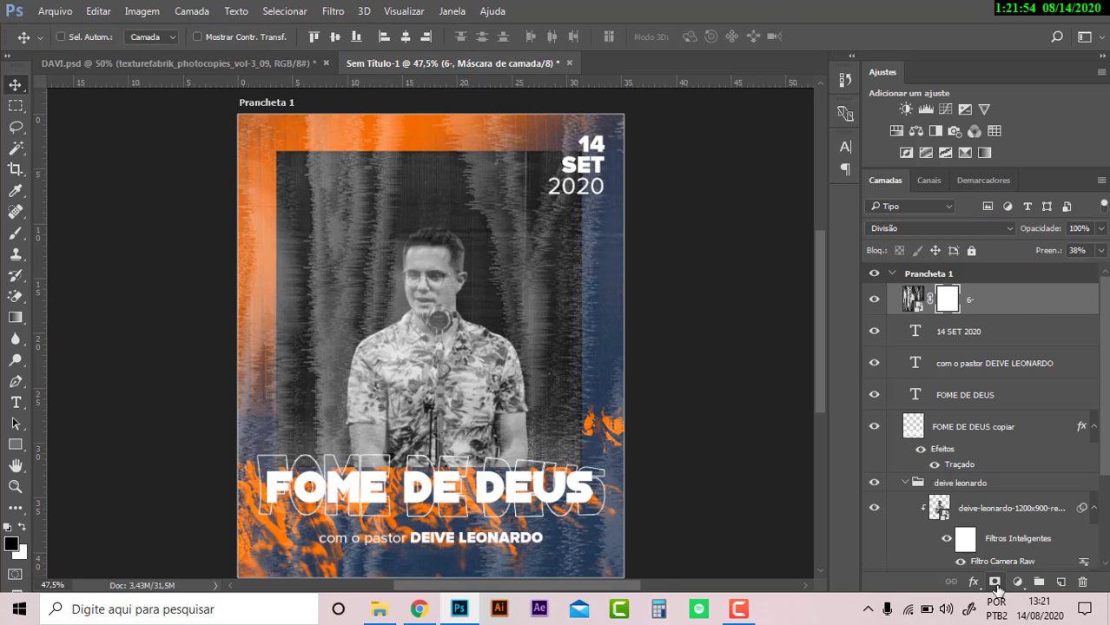
{"action": "left_click", "coordinate": [939, 510], "text": "ctrl"}
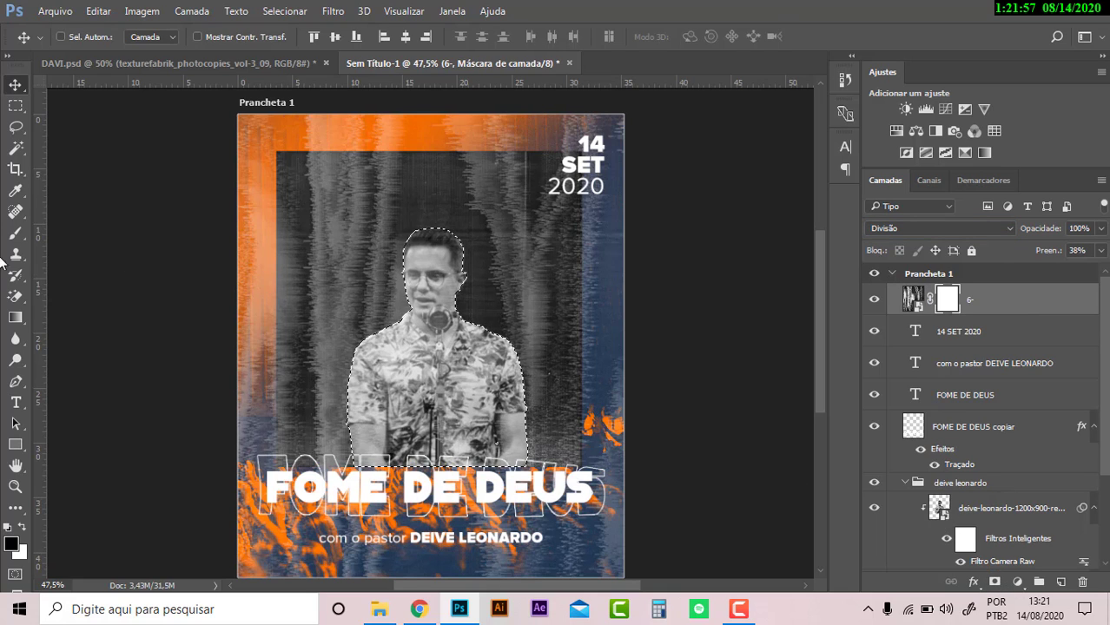
- Paint the speaker's silhouette black in the mask, then clear the selection
{"action": "key", "text": "b"}
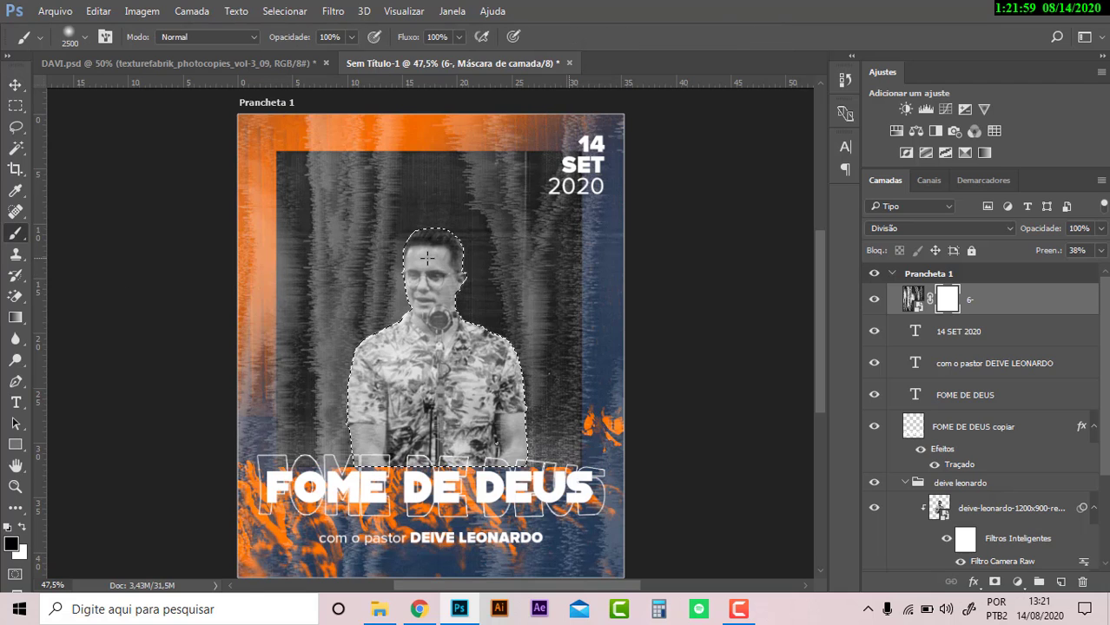
{"action": "left_click", "coordinate": [432, 313]}
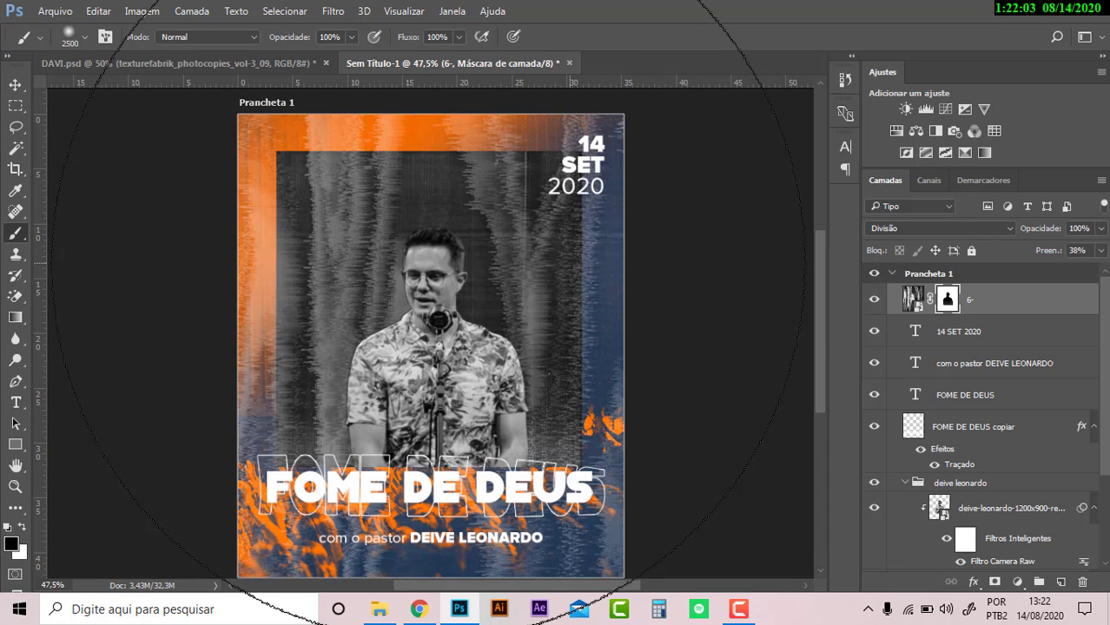
{"action": "key", "text": "ctrl+d"}
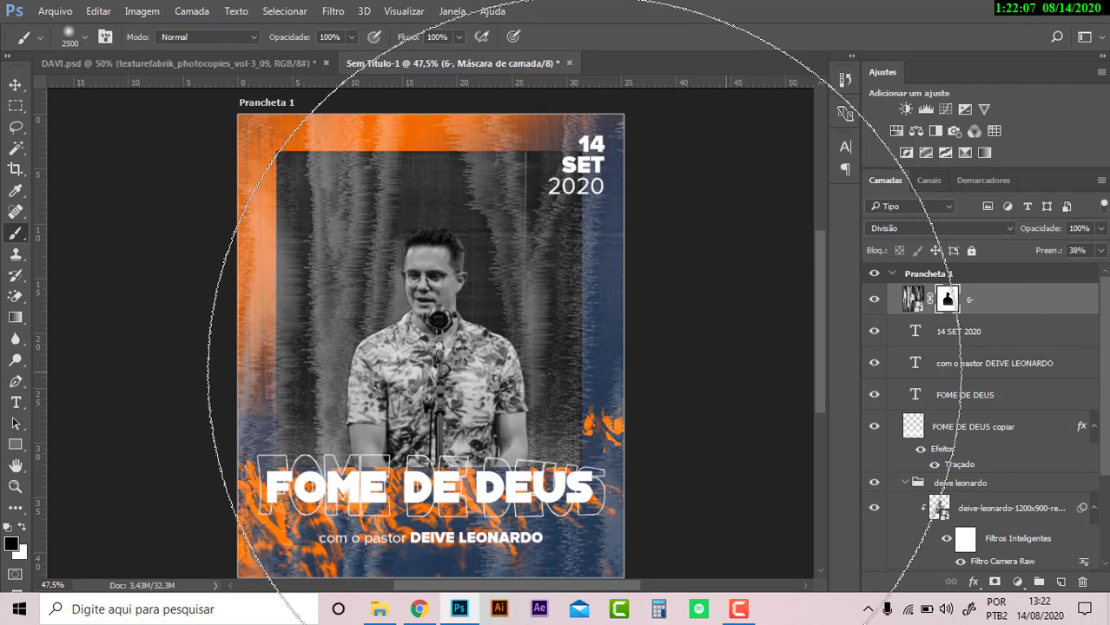
{"action": "key", "text": "ctrl+shift+d"}
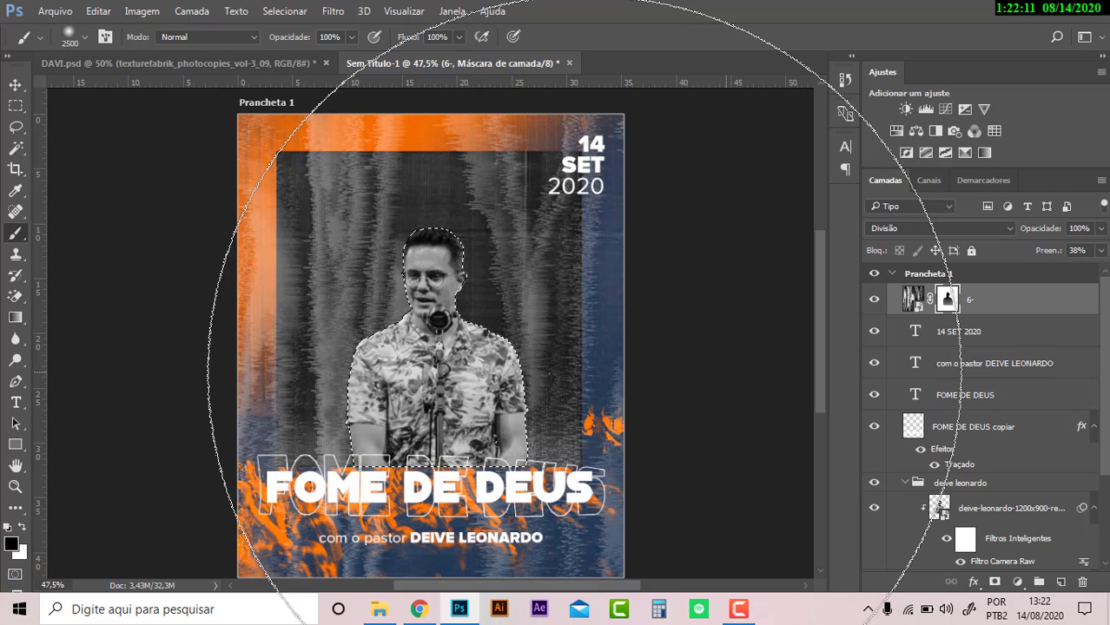
{"action": "key", "text": "ctrl+d"}
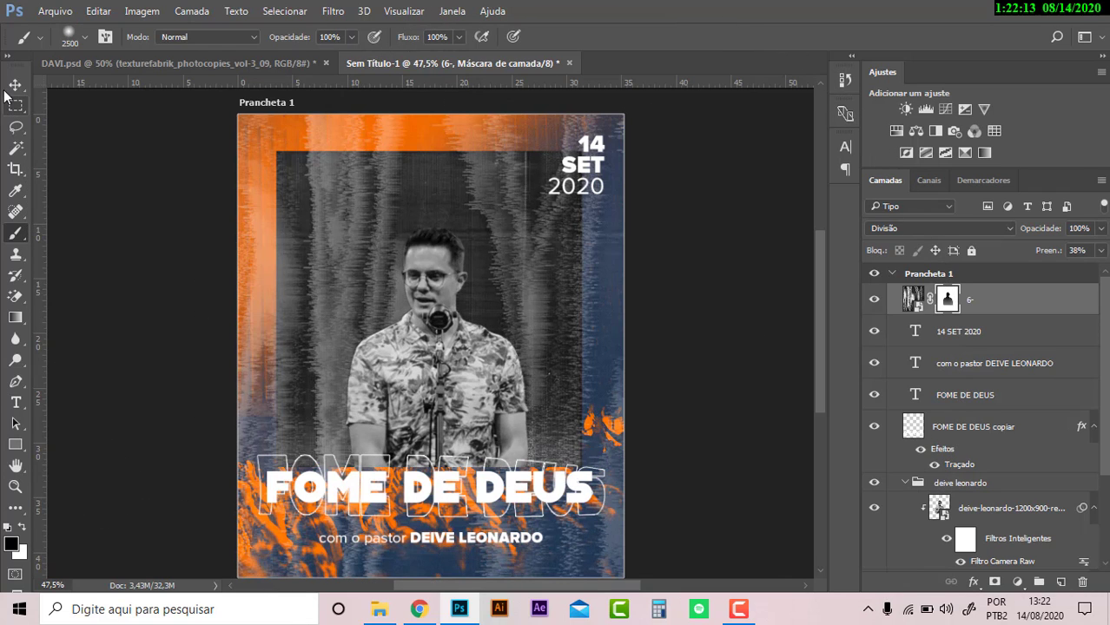
{"action": "left_click", "coordinate": [15, 84]}
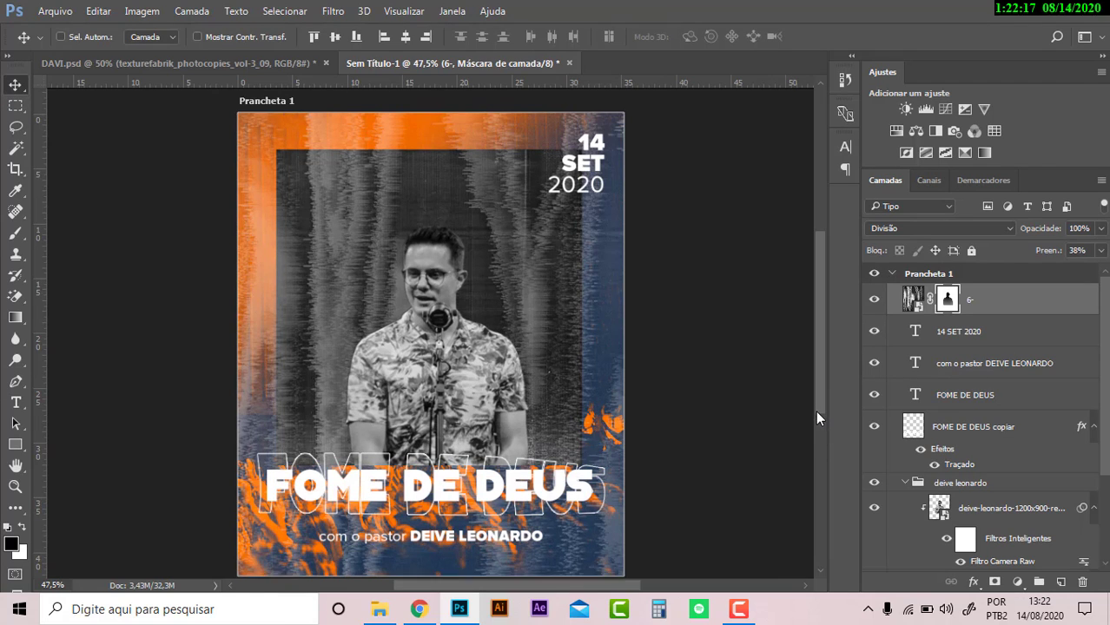
{"action": "scroll", "coordinate": [815, 411], "scroll_direction": "up", "scroll_amount": 1}
- Stamp visible layers into 'Camada 1', make it a smart object, and open Camera Raw
{"action": "key", "text": "ctrl+2"}
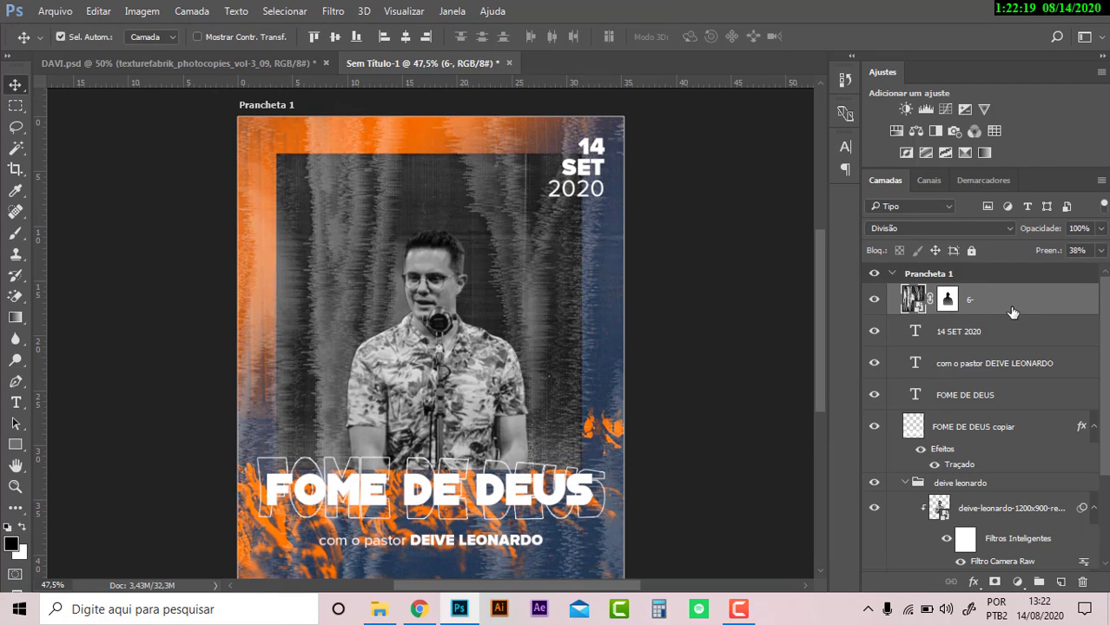
{"action": "key", "text": "ctrl+shift+alt+e"}
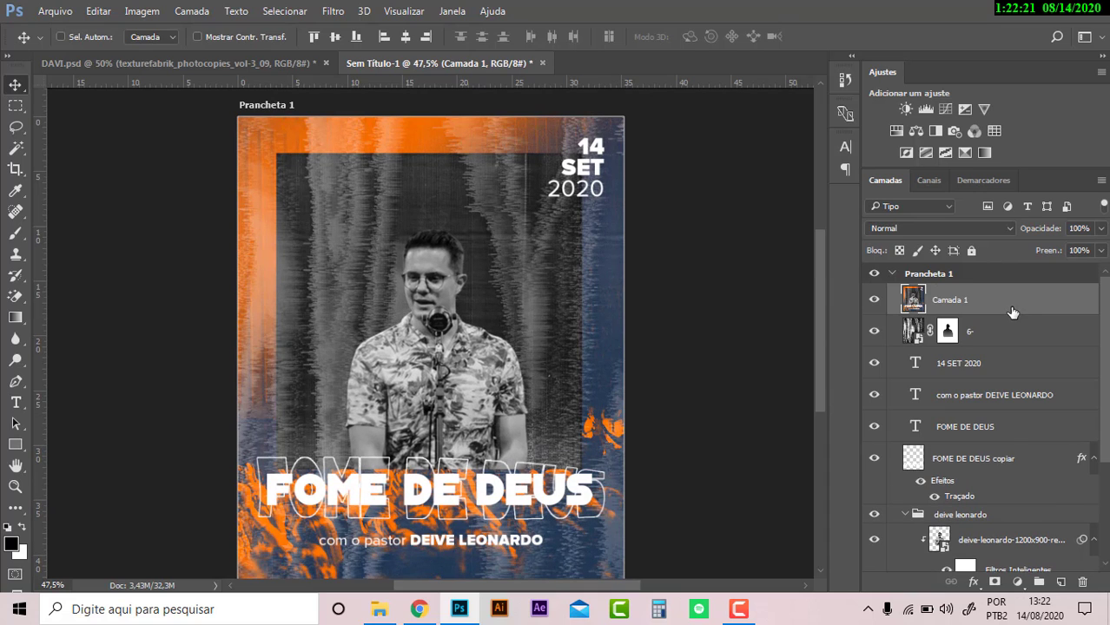
{"action": "right_click", "coordinate": [1012, 304]}
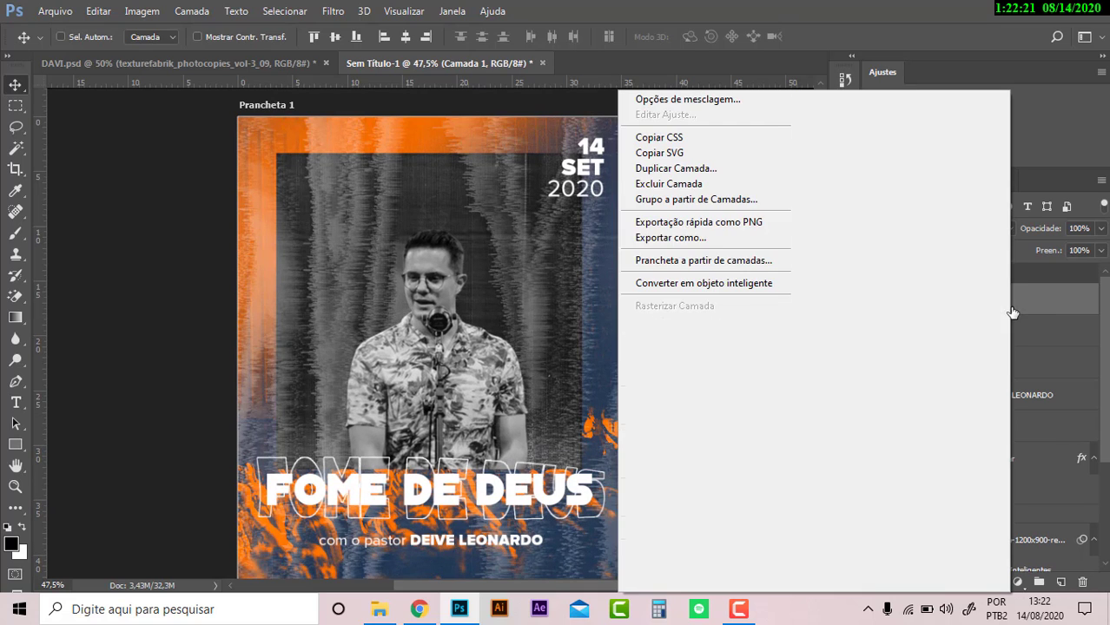
{"action": "left_click", "coordinate": [681, 283]}
{"action": "left_click", "coordinate": [335, 12]}
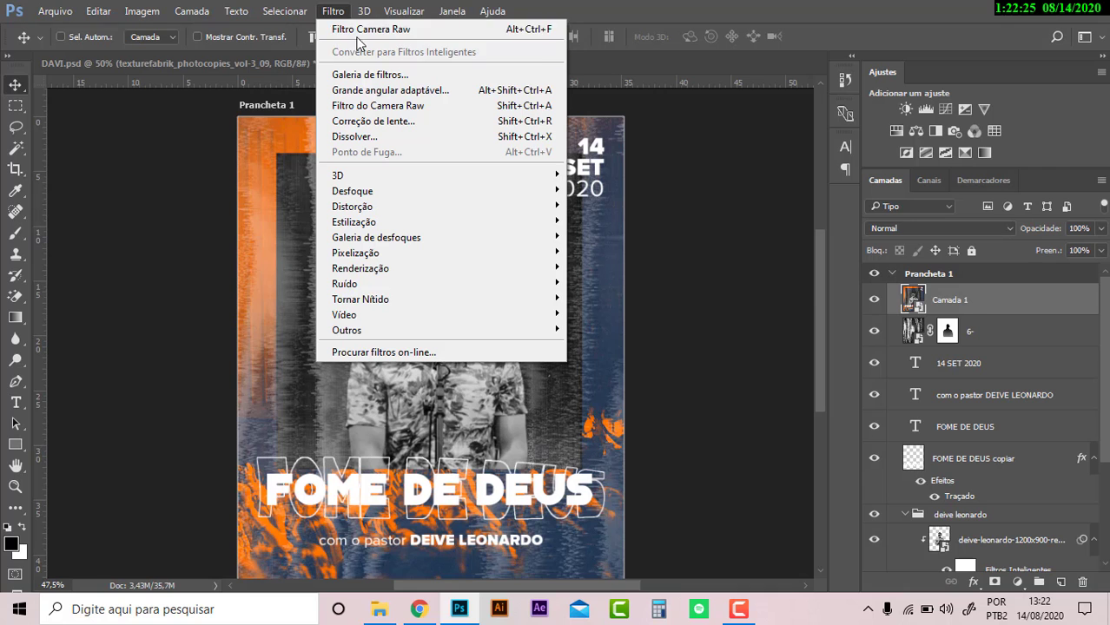
{"action": "left_click", "coordinate": [356, 28]}
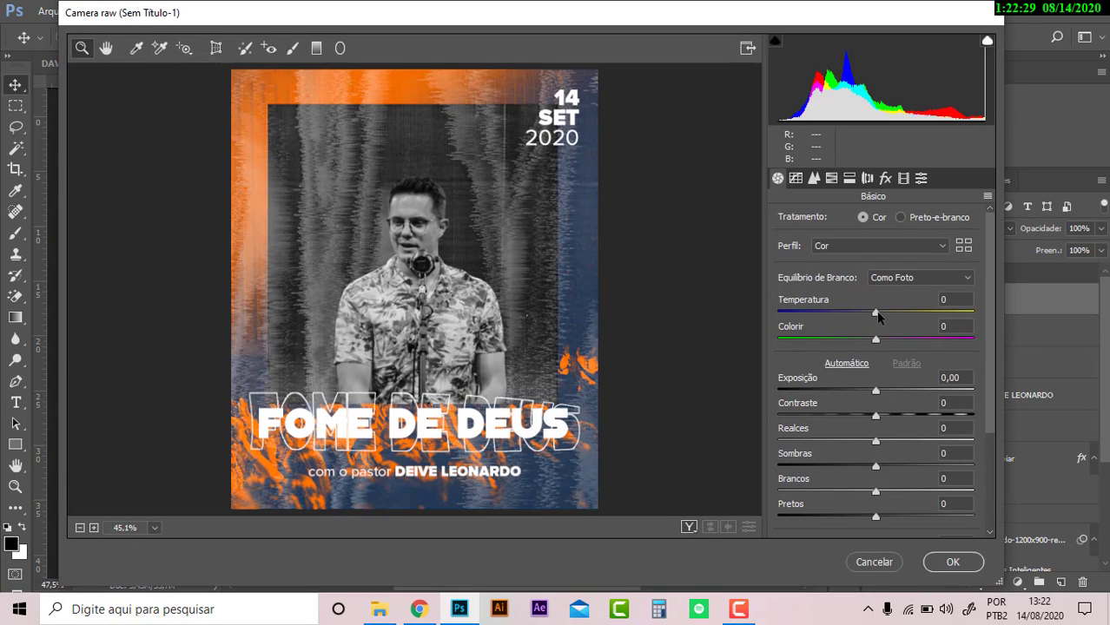
- In Camera Raw, warm Temperatura, keep Exposição at 0, raise Claridade, add grain 30
{"action": "mouse_move", "coordinate": [875, 312]}
{"action": "left_mouse_down"}
{"action": "mouse_move", "coordinate": [891, 314]}
{"action": "mouse_move", "coordinate": [899, 340]}
{"action": "mouse_move", "coordinate": [869, 343]}
{"action": "left_mouse_up"}
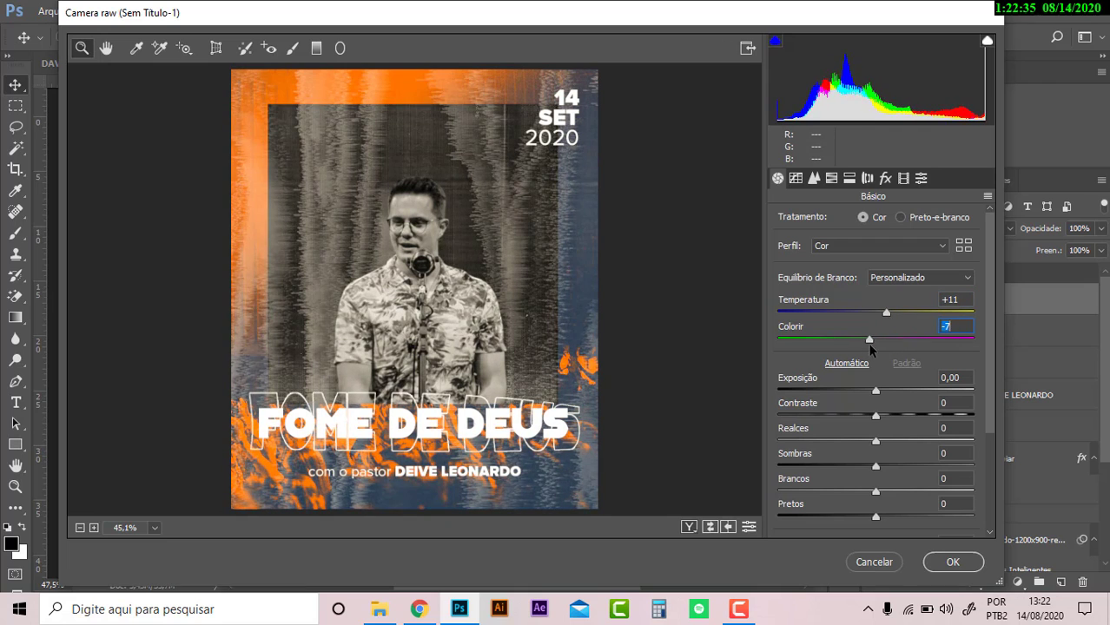
{"action": "left_click_drag", "start_coordinate": [875, 392], "coordinate": [868, 392]}
{"action": "double_click", "coordinate": [877, 393]}
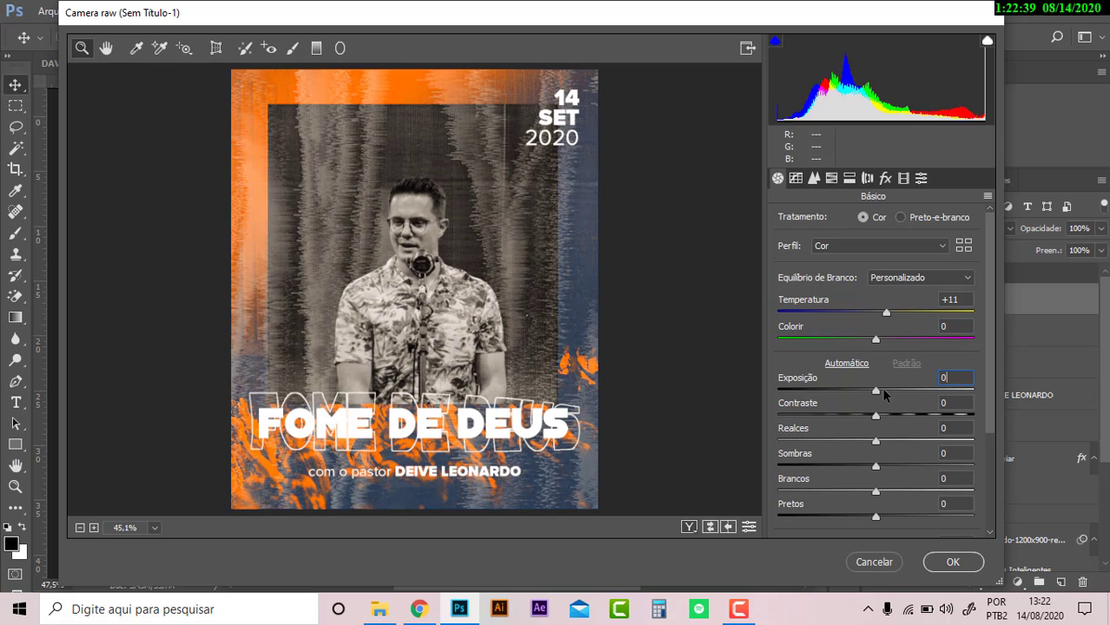
{"action": "scroll", "coordinate": [987, 434], "scroll_direction": "down", "scroll_amount": 3}
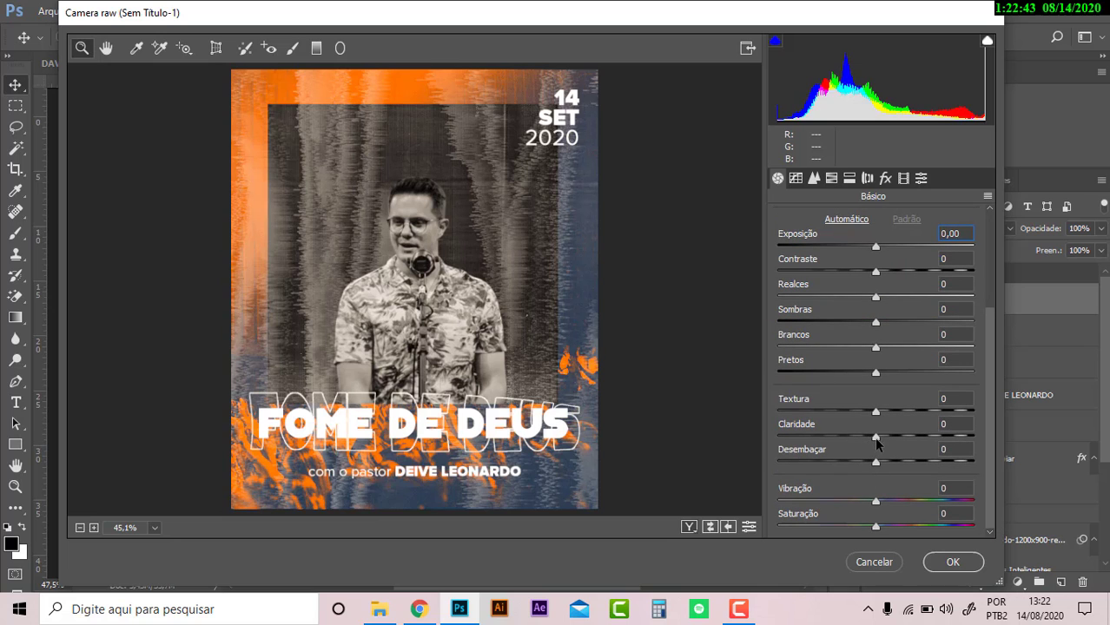
{"action": "mouse_move", "coordinate": [876, 437]}
{"action": "left_mouse_down"}
{"action": "mouse_move", "coordinate": [909, 441]}
{"action": "mouse_move", "coordinate": [884, 411]}
{"action": "left_mouse_up"}
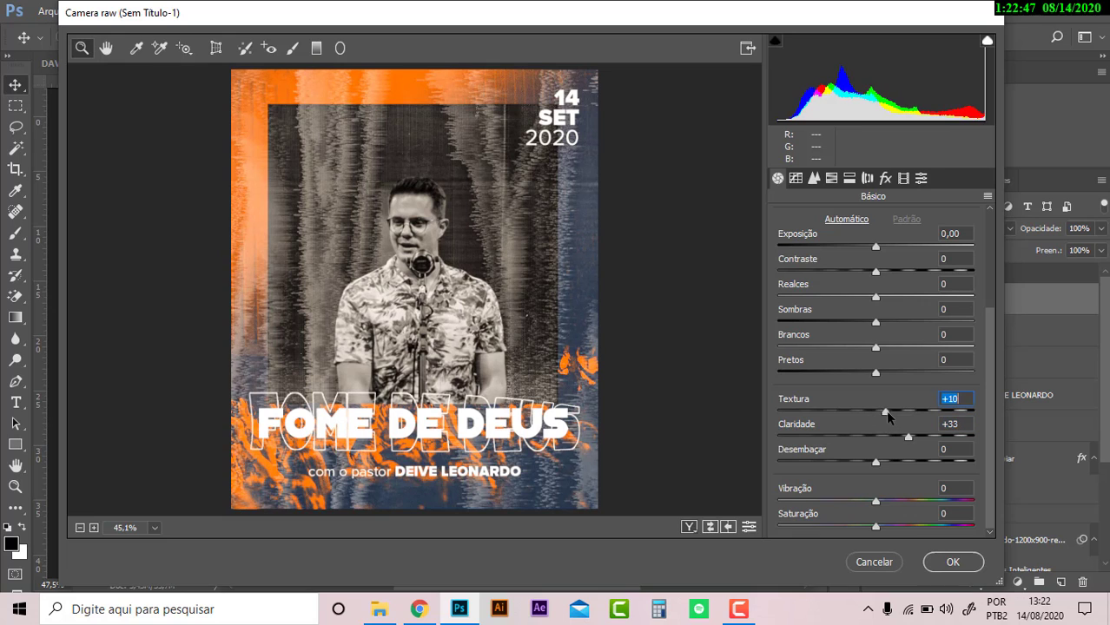
{"action": "left_click", "coordinate": [884, 178]}
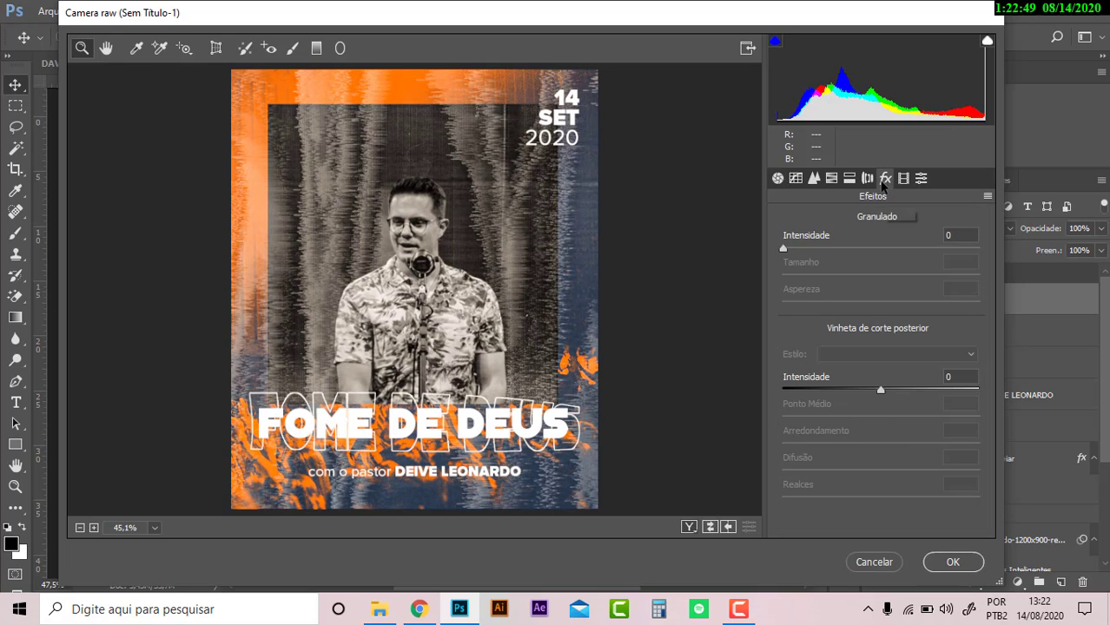
{"action": "left_click_drag", "start_coordinate": [786, 247], "coordinate": [840, 249]}
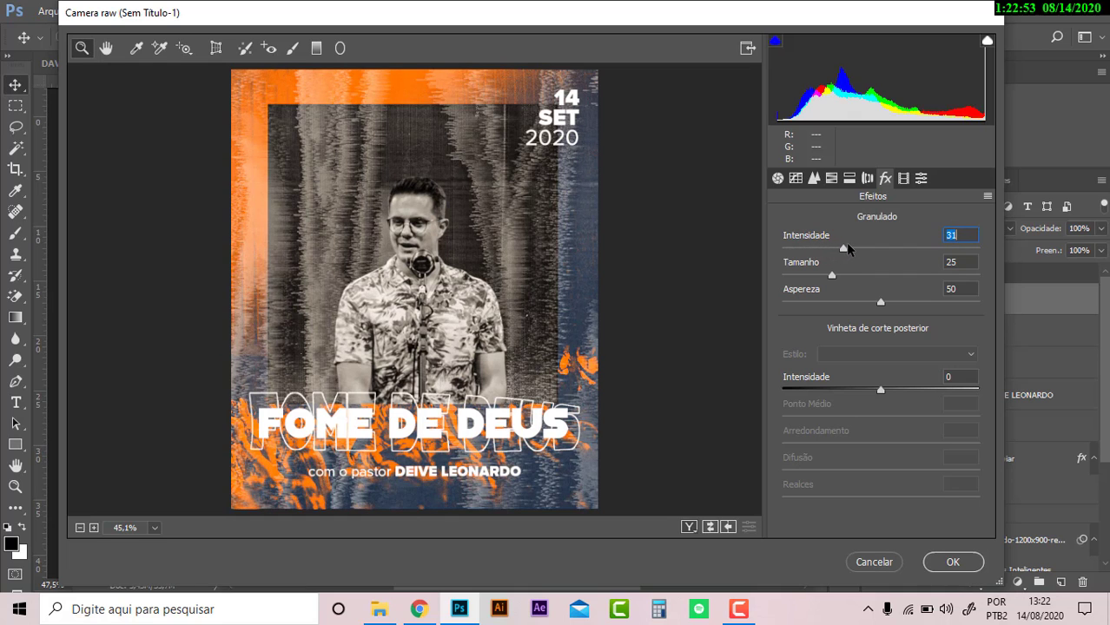
{"action": "left_click", "coordinate": [938, 556]}
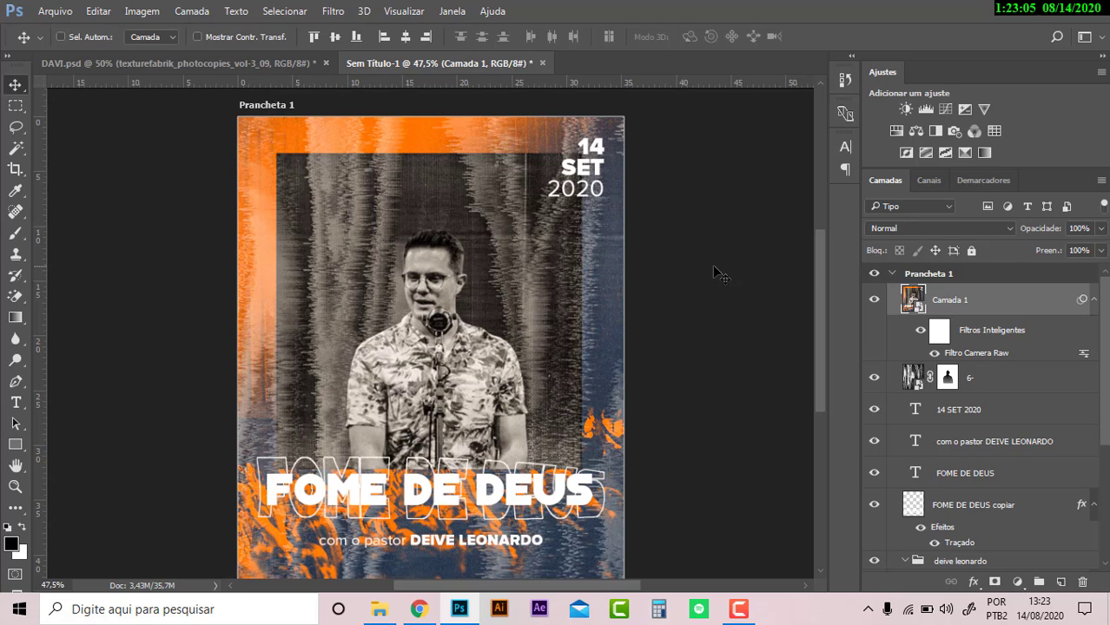
{"action": "left_click", "coordinate": [738, 608]}
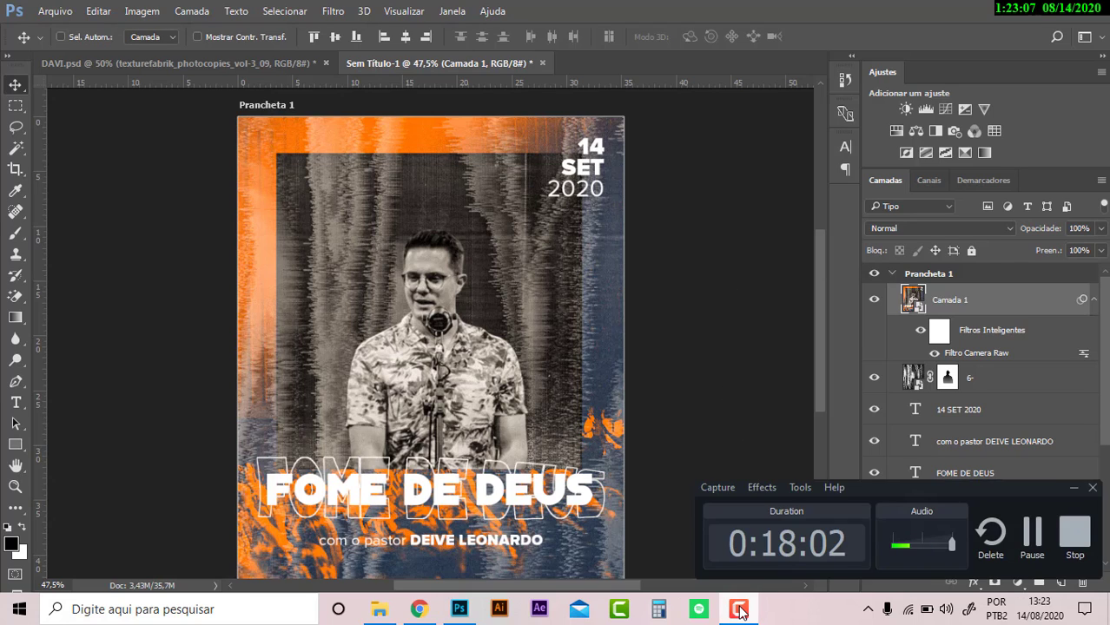